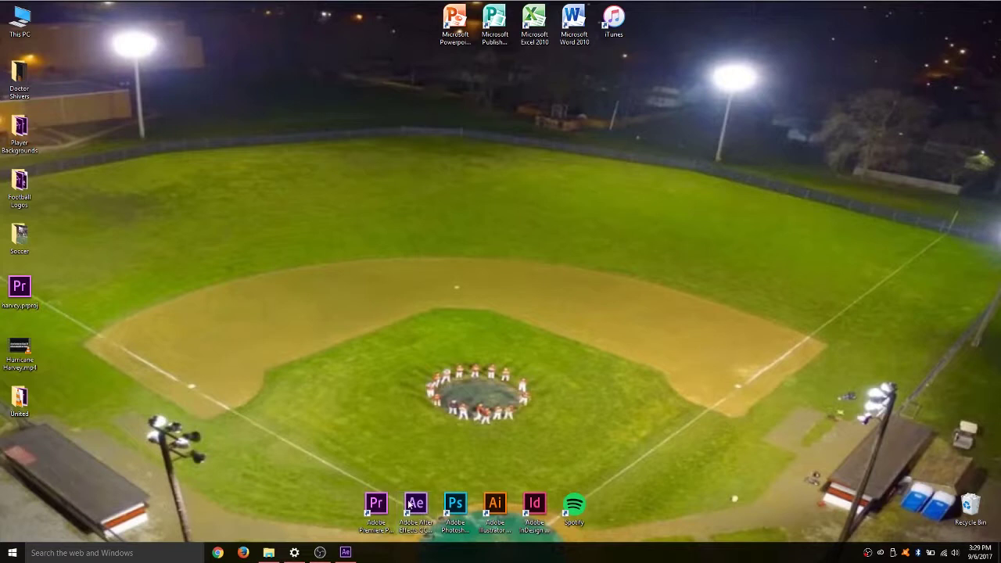
Play the reference clip Dope & Lit Productions.mp4 from the Studio 203 folder, close it and return to After Effects
click(347, 547)
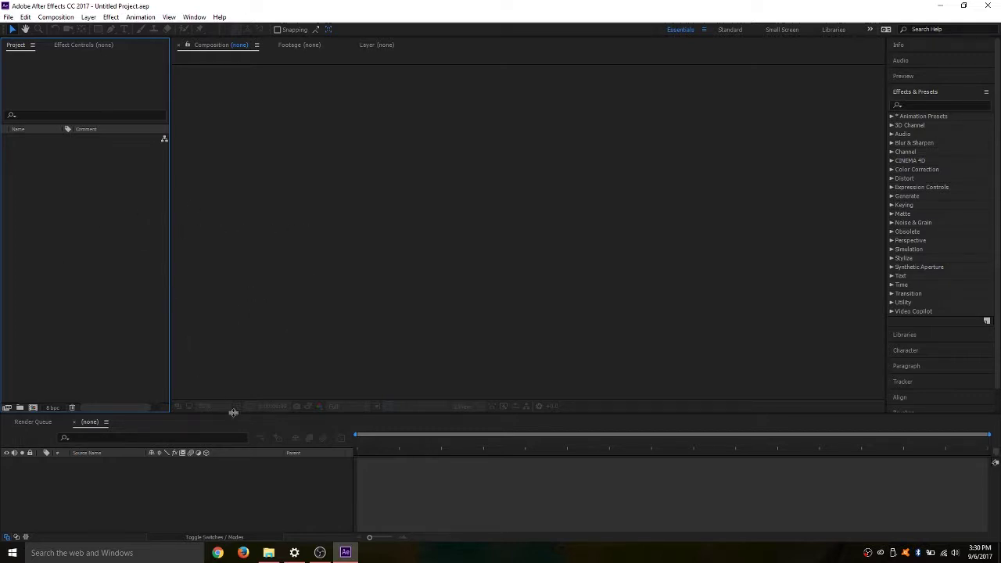
mouse_move(349, 554)
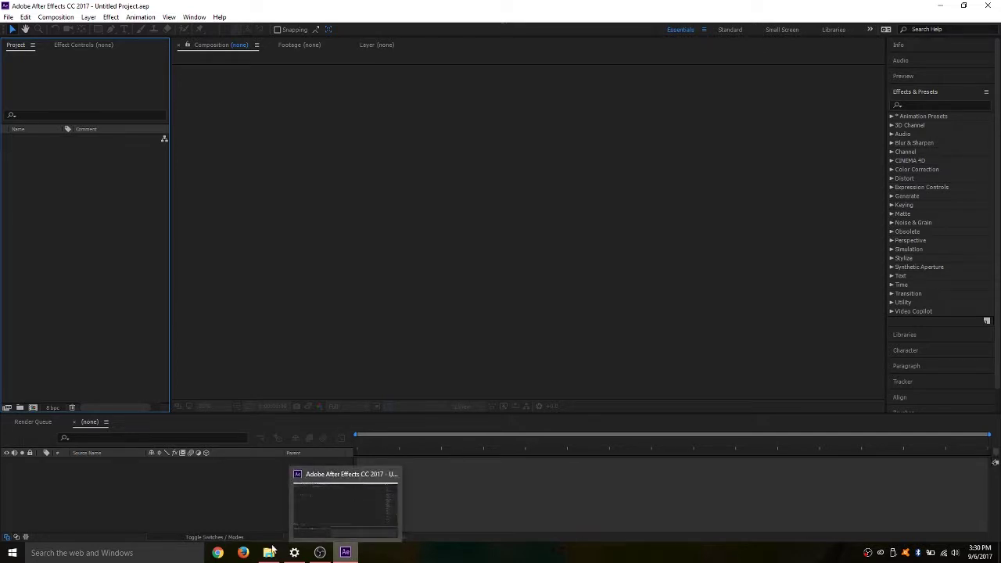
mouse_move(270, 554)
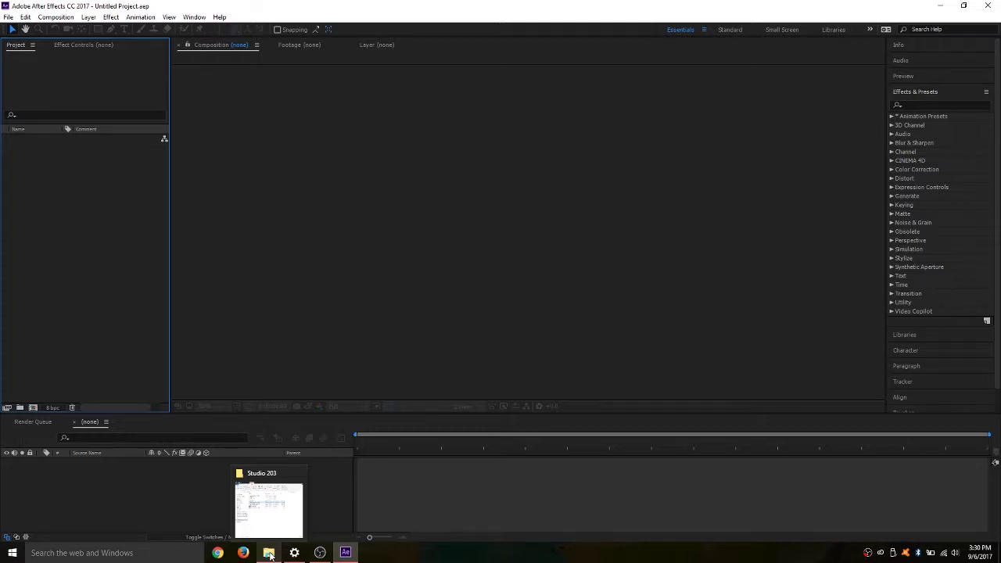
click(269, 554)
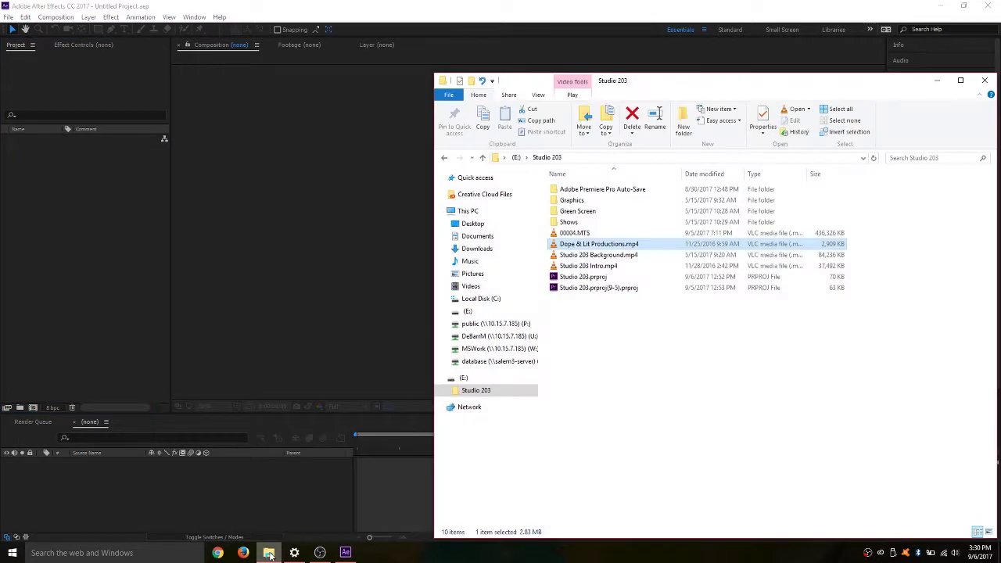
double_click(584, 244)
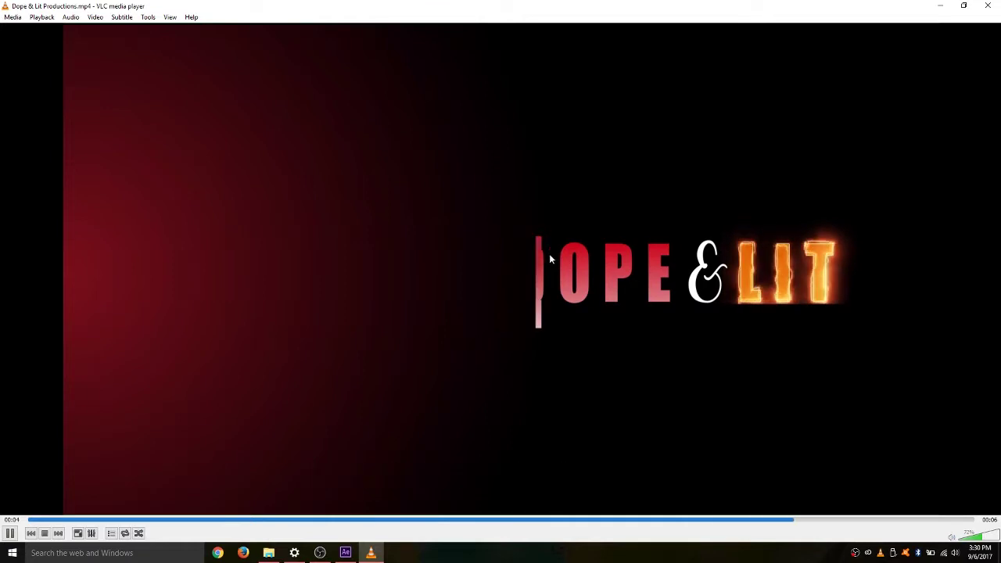
click(987, 5)
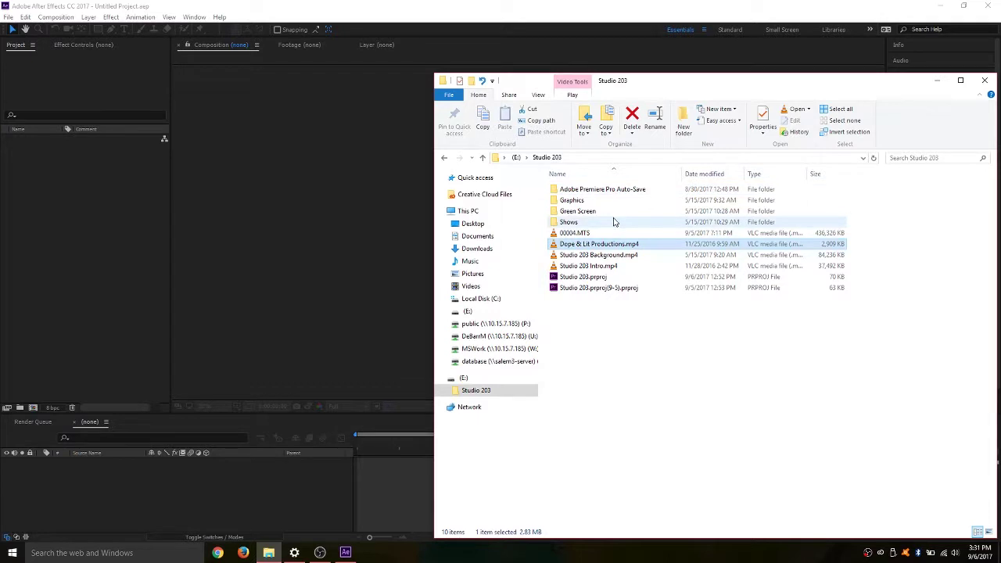
click(937, 80)
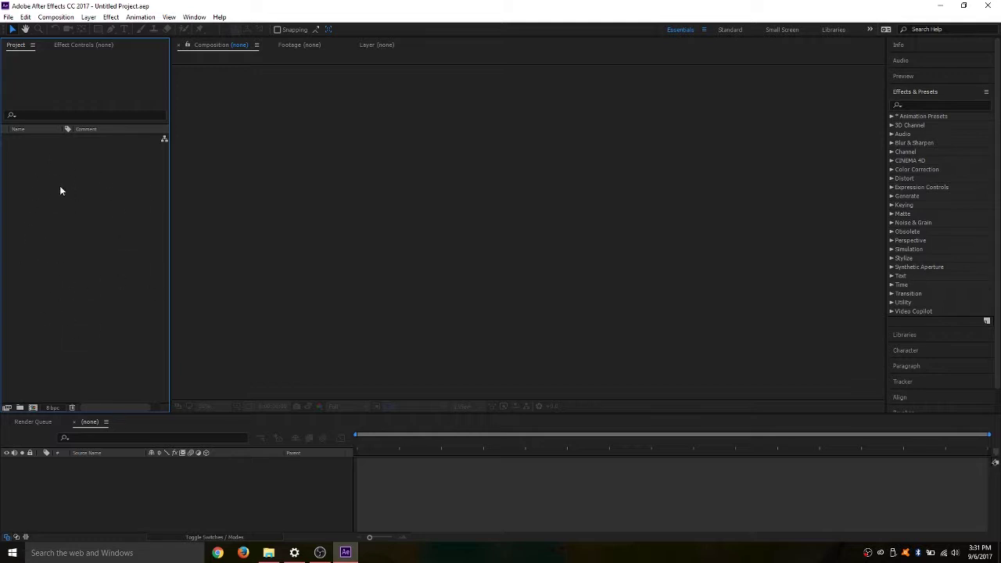
double_click(73, 215)
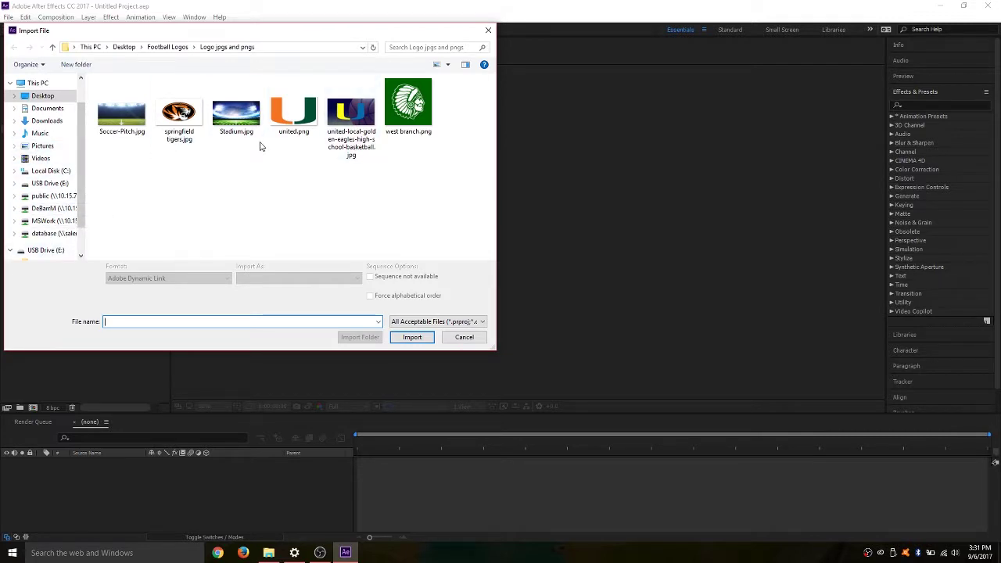
click(486, 30)
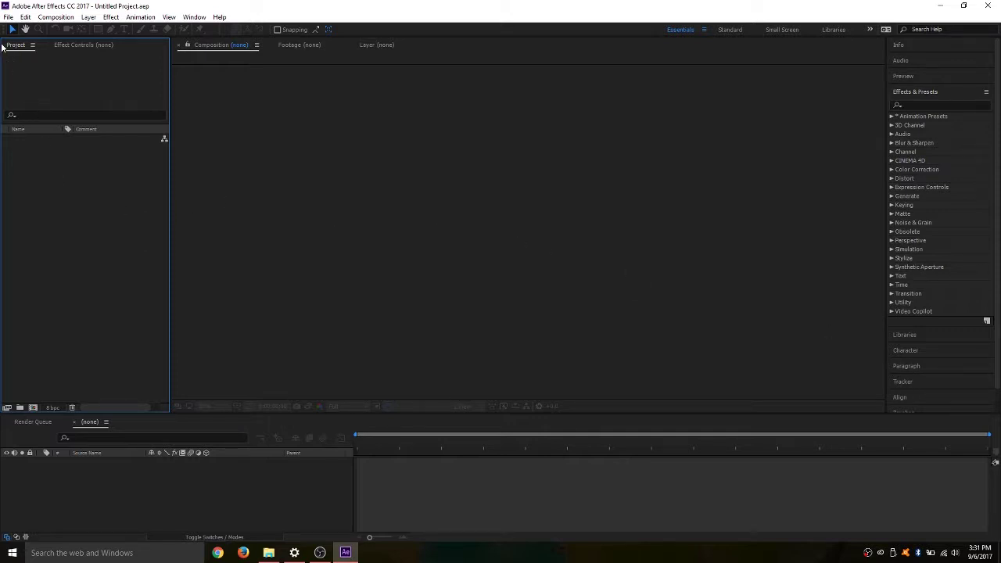
Create a new composition named Intro with a black (000000) background color
click(33, 408)
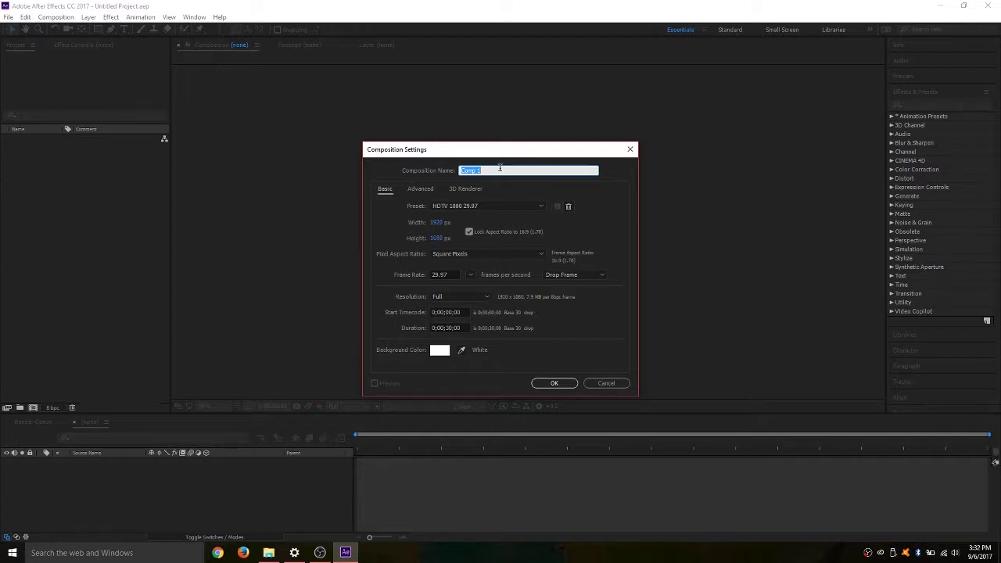
key(BackSpace)
text(1)
text(Intro)
click(442, 354)
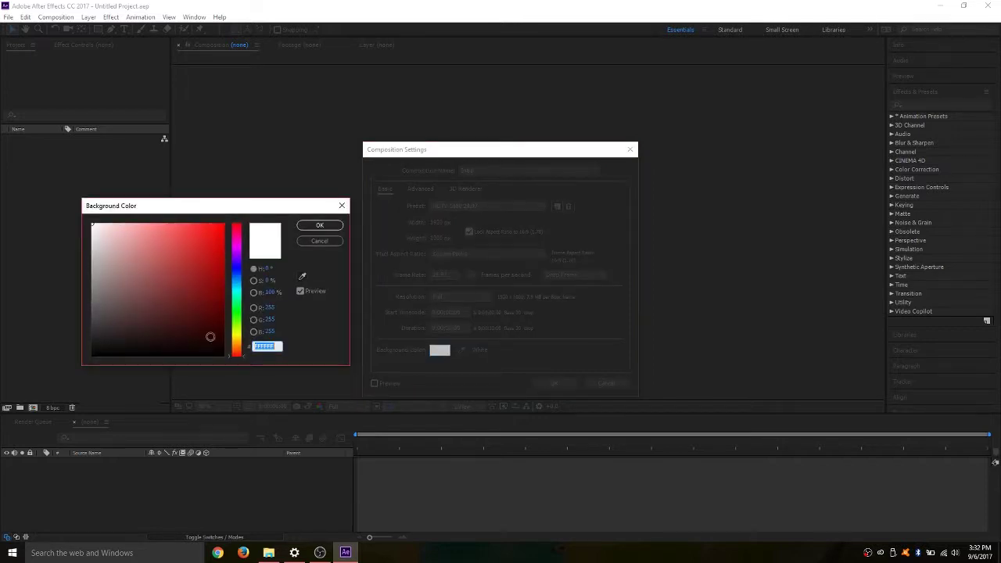
click(218, 354)
drag(218, 354, 83, 363)
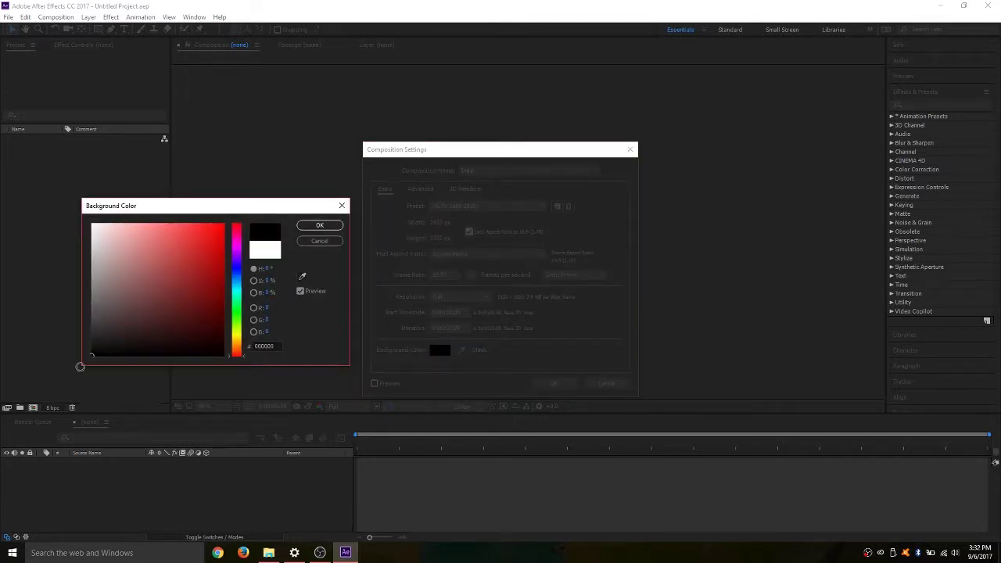
click(308, 228)
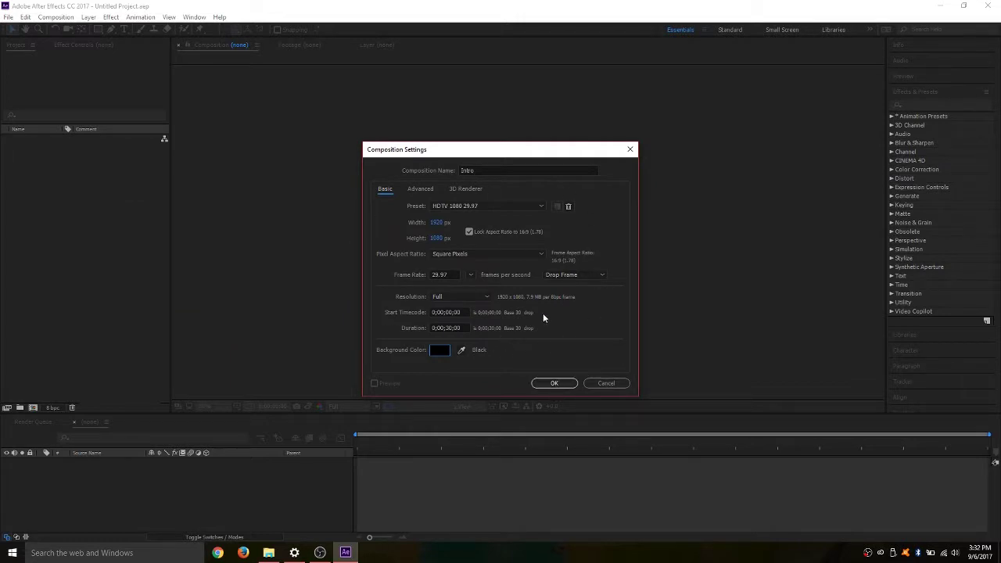
click(556, 384)
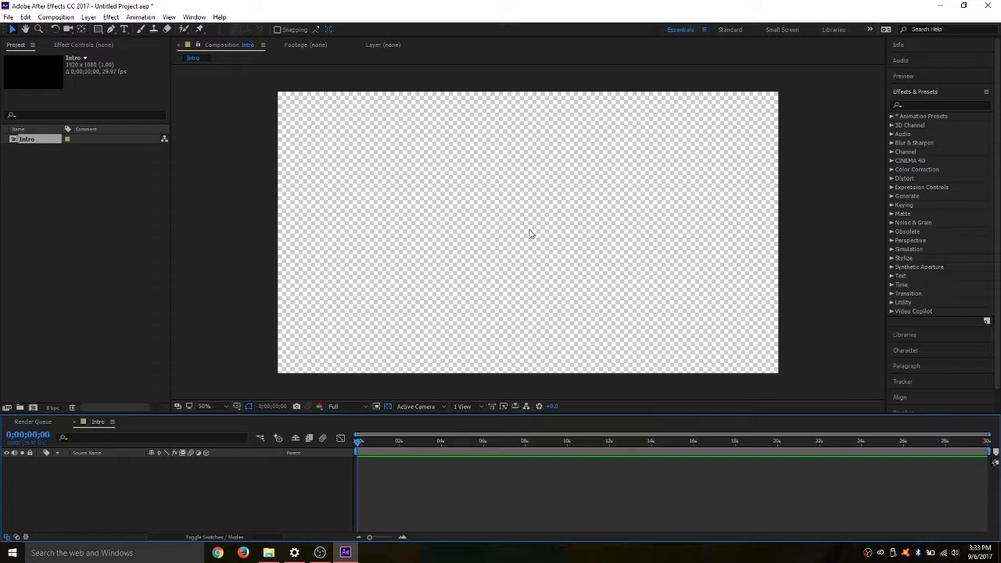
Turn off the transparency grid so the Intro composition displays its background color
click(389, 408)
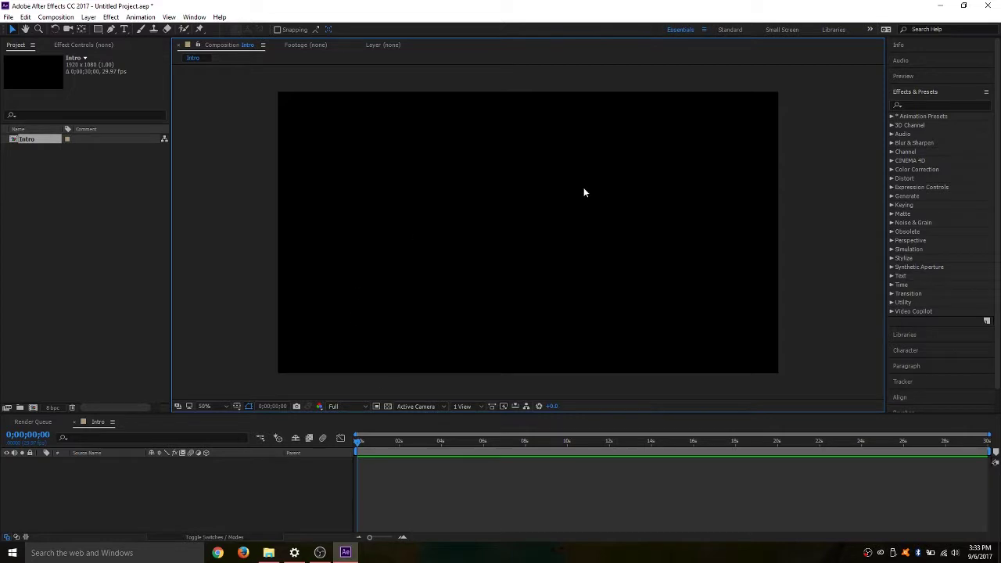
click(388, 407)
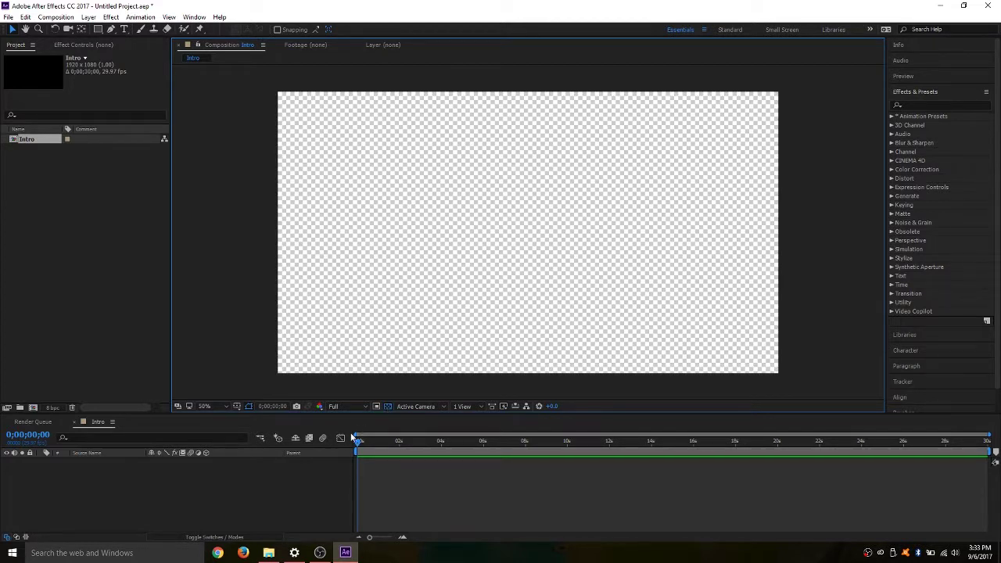
click(388, 406)
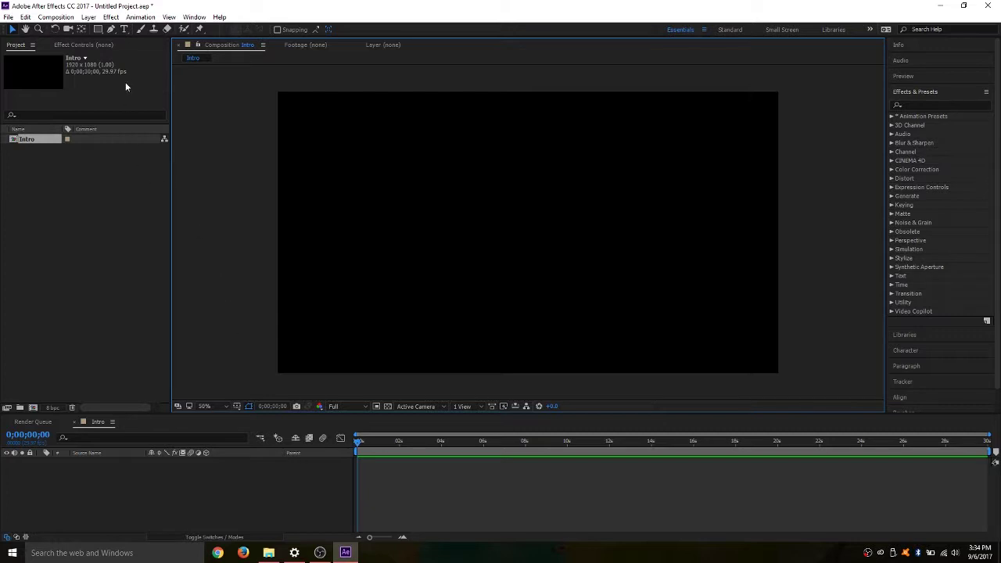
click(89, 17)
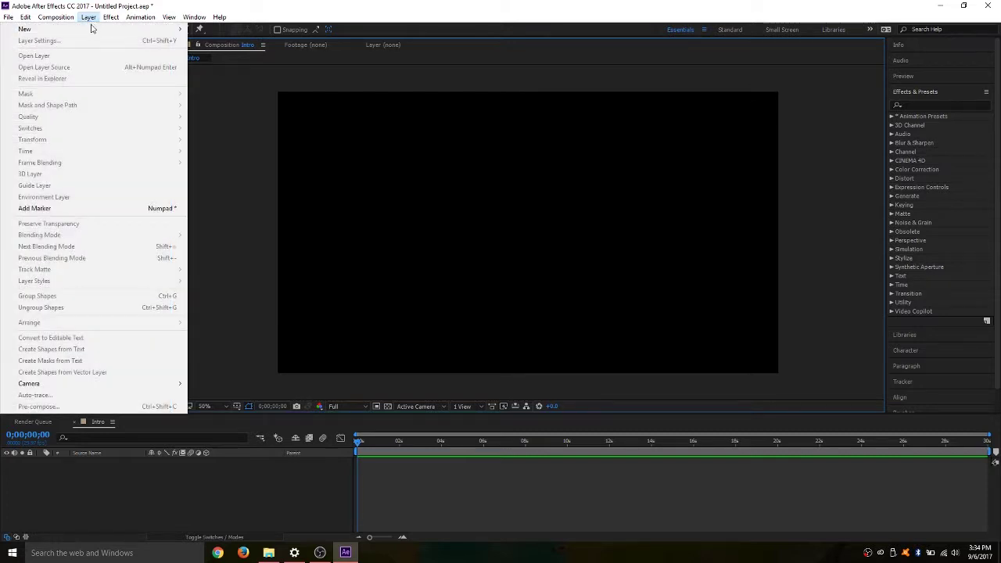
mouse_move(94, 32)
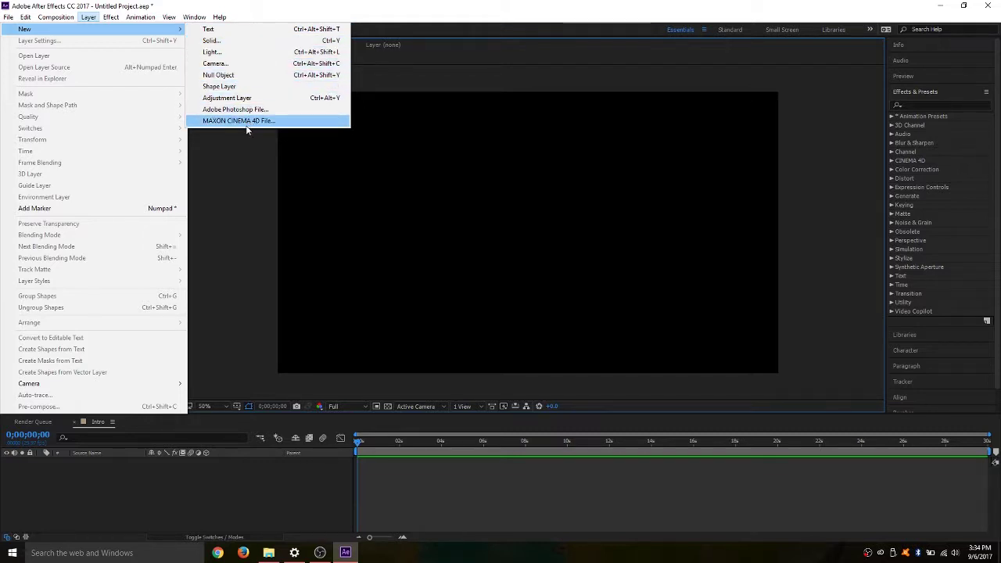
click(261, 8)
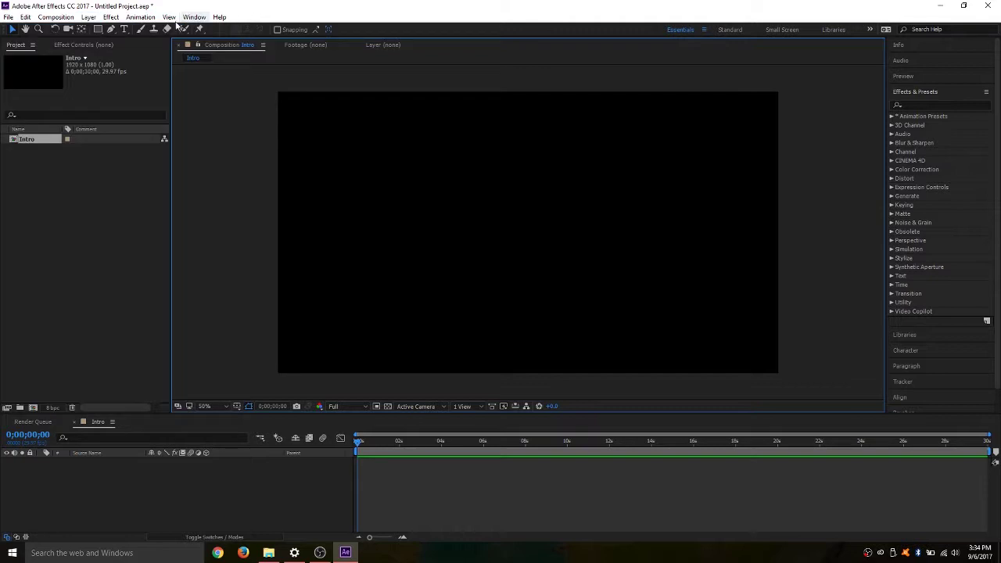
click(97, 30)
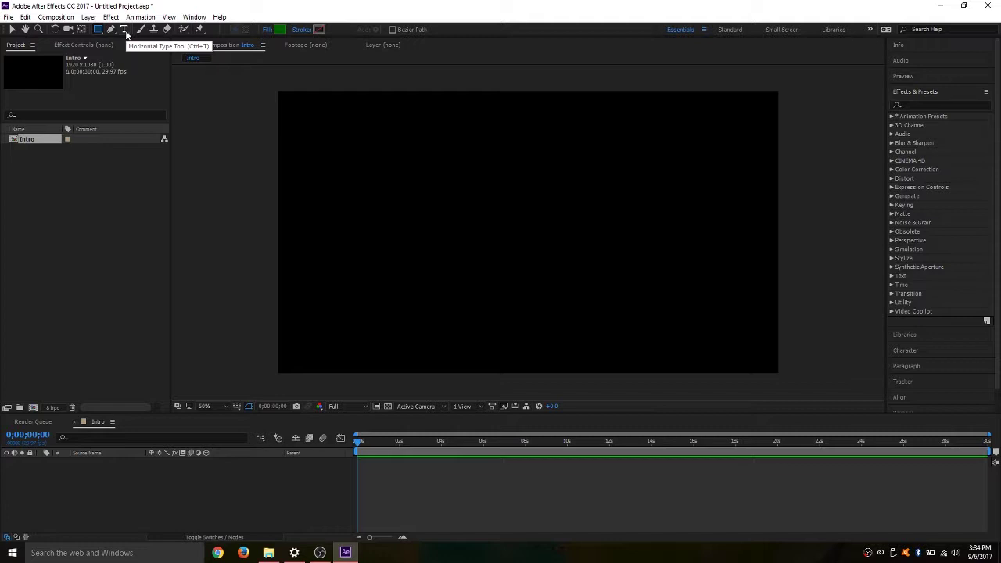
Add a horizontal text layer reading DOPE near the middle of the Intro composition
click(124, 31)
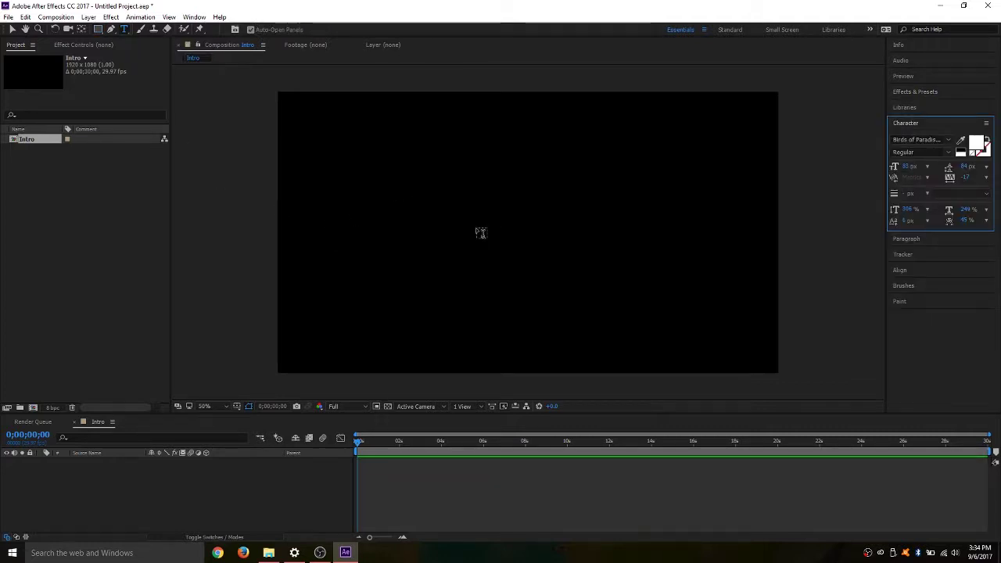
click(475, 227)
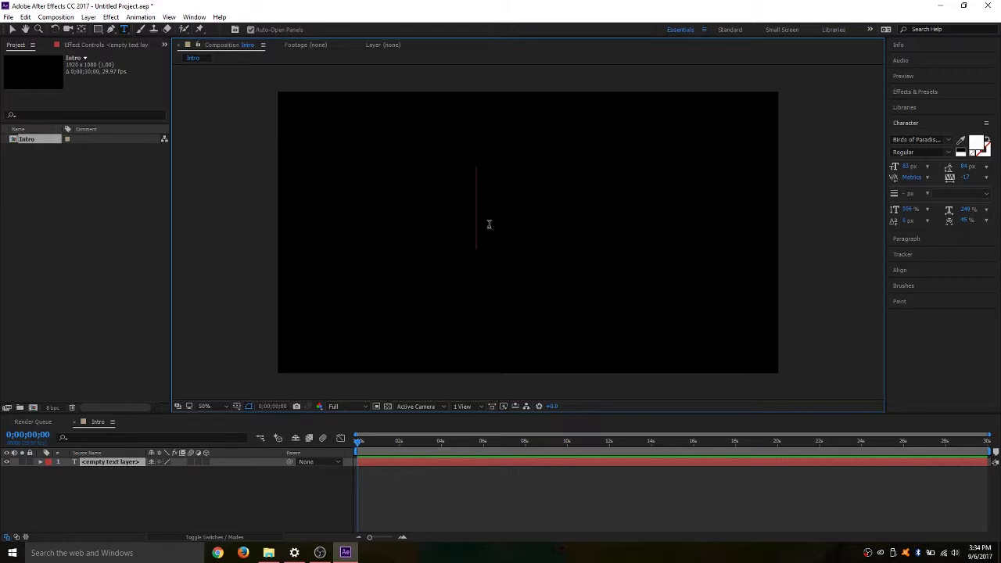
text(DOPE)
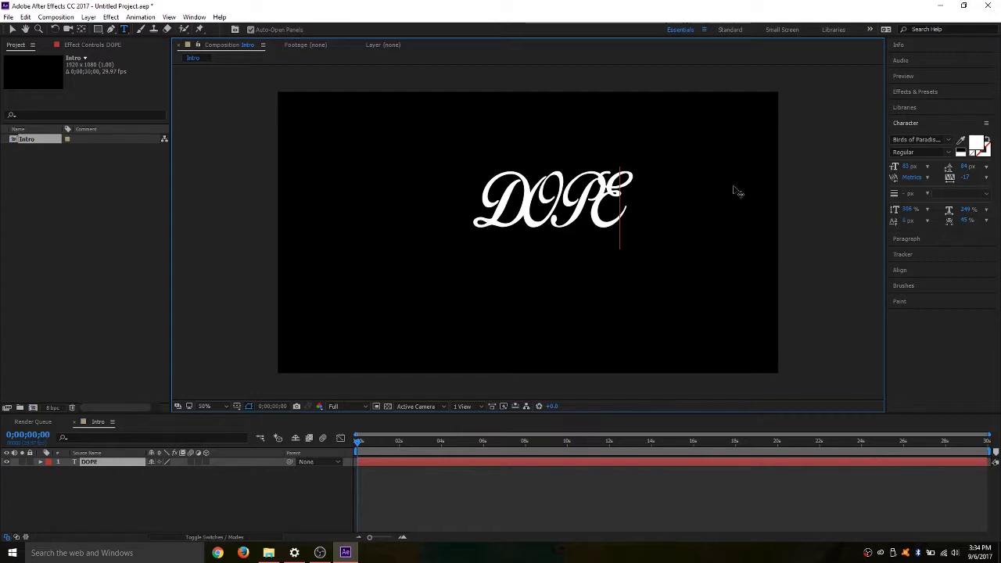
Try to set the DOPE text's font to Agency FB without selecting its characters
click(947, 140)
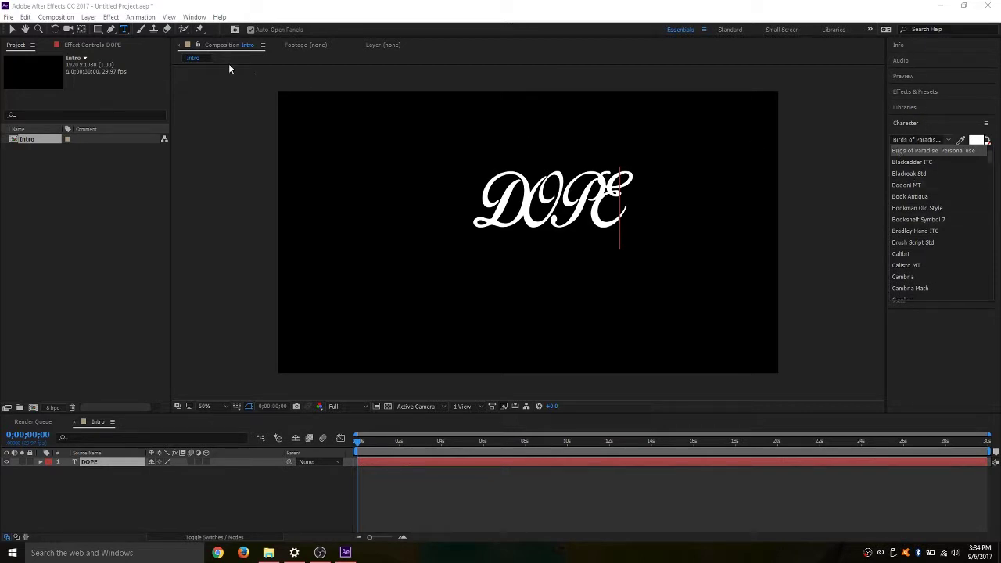
click(196, 21)
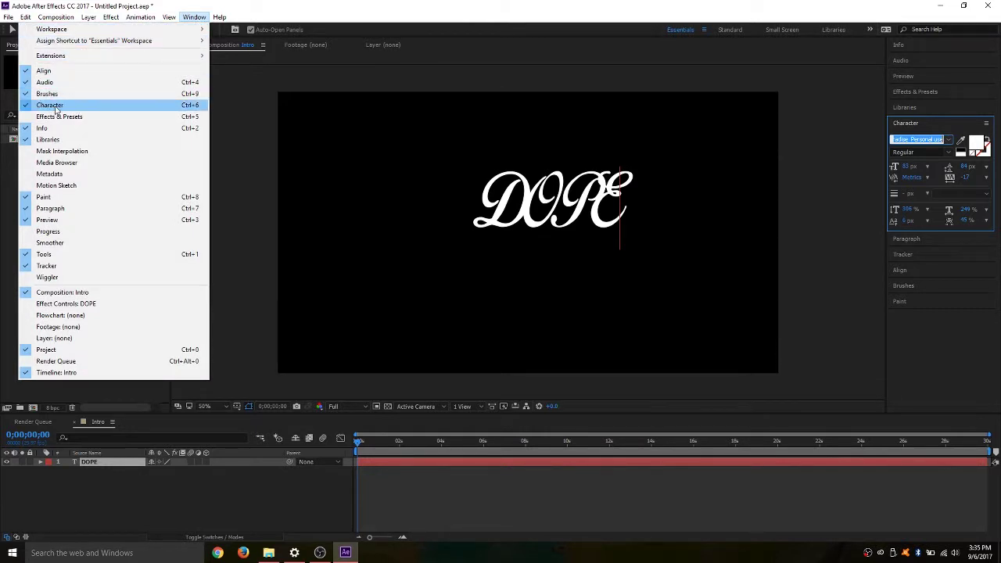
click(918, 129)
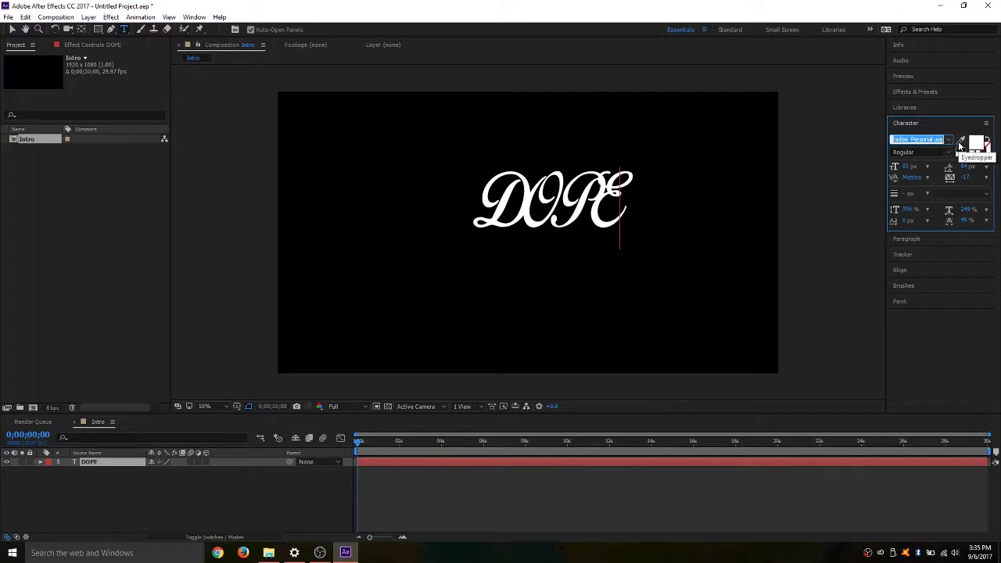
click(947, 142)
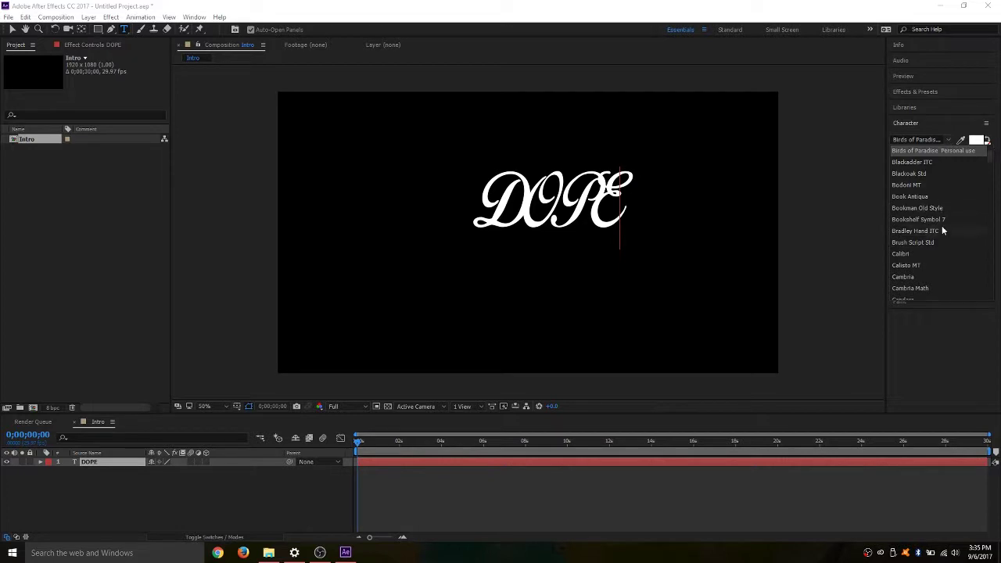
scroll(942, 228, up, 1)
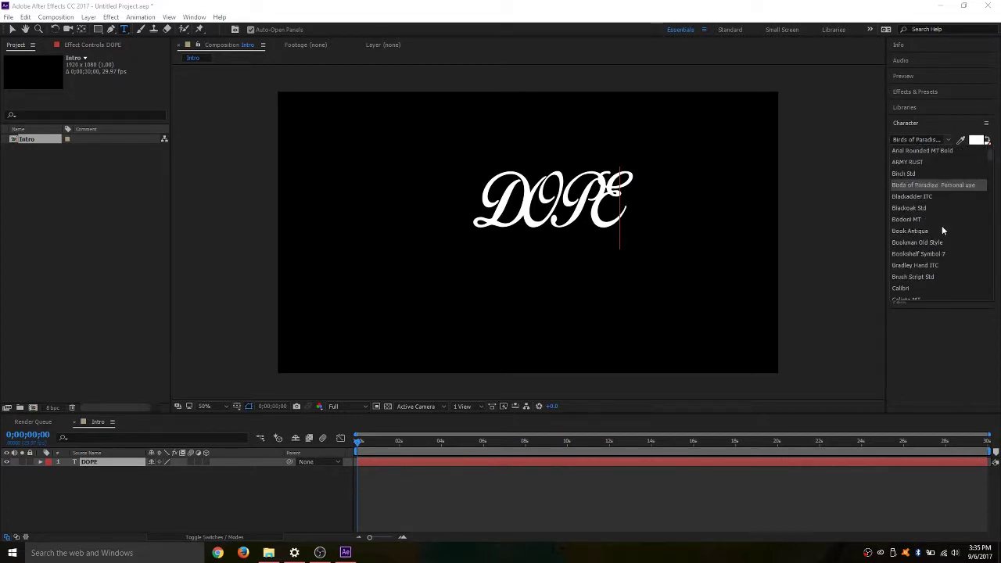
scroll(942, 225, down, 1)
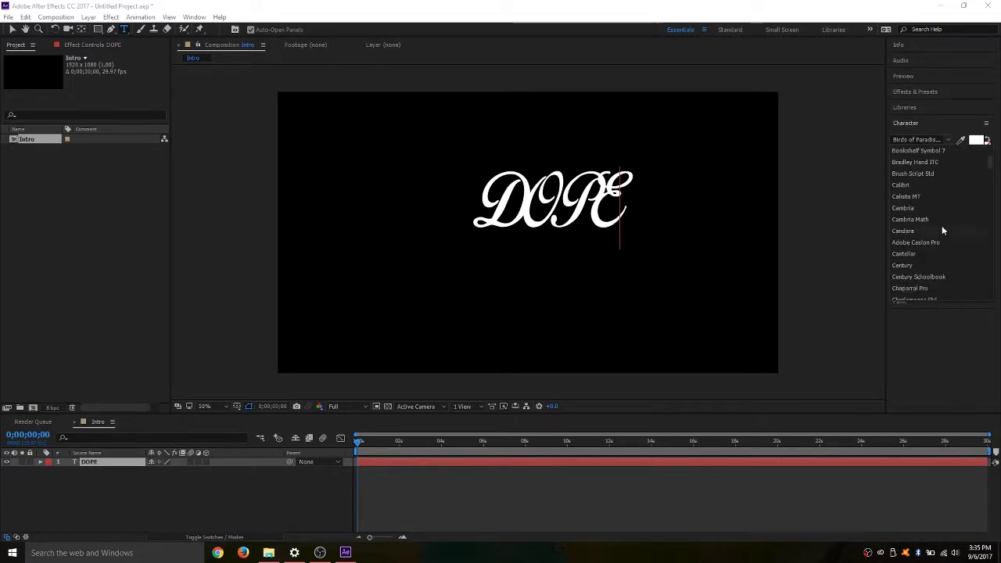
scroll(941, 225, up, 2)
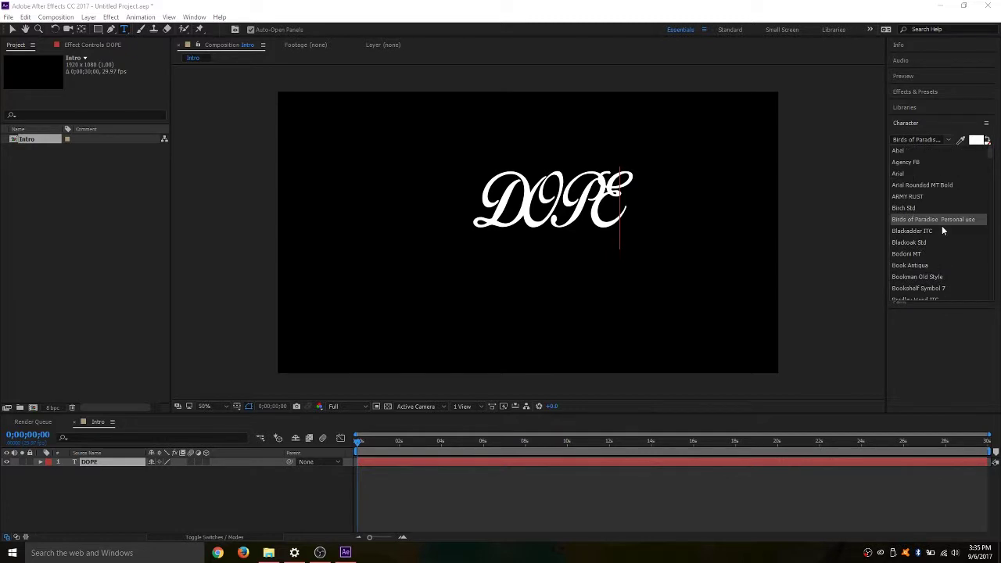
click(914, 162)
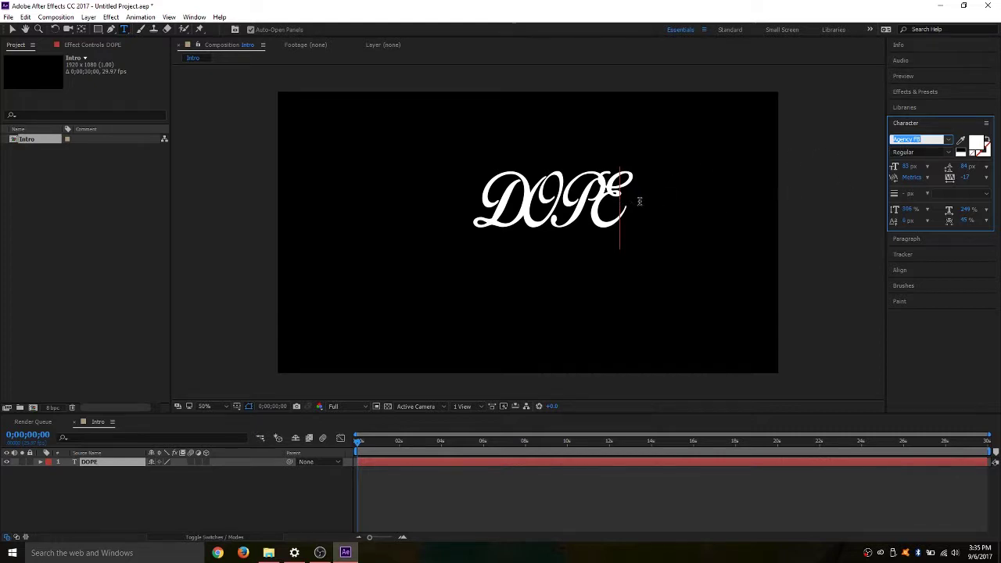
Select all the characters of the DOPE text and set their font to Agency FB
drag(639, 201, 462, 193)
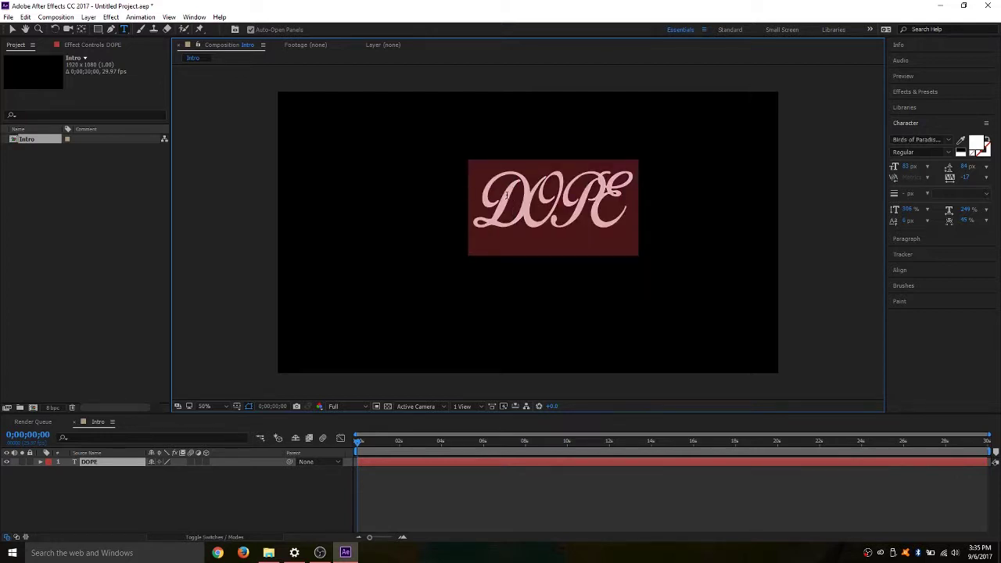
click(949, 141)
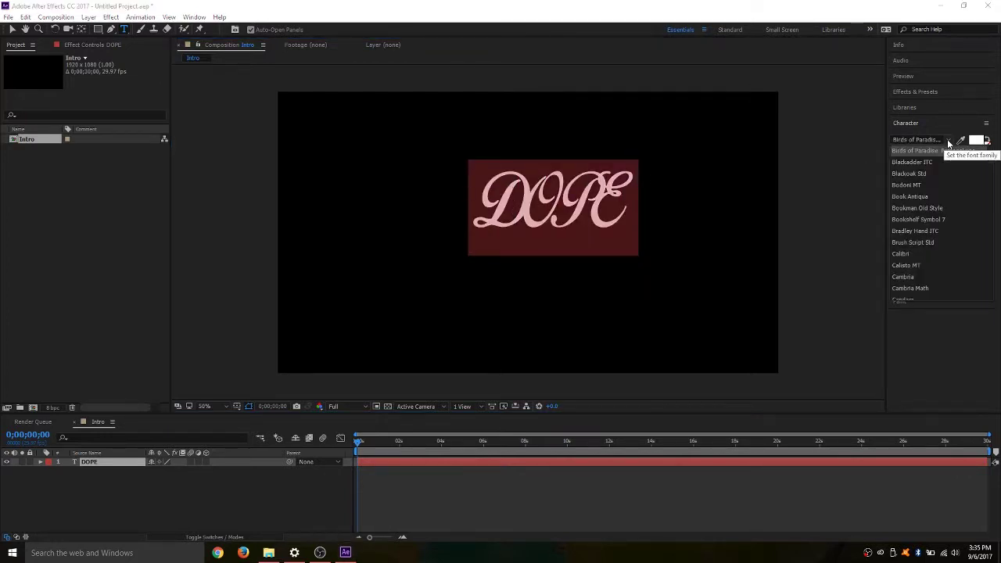
scroll(927, 168, up, 2)
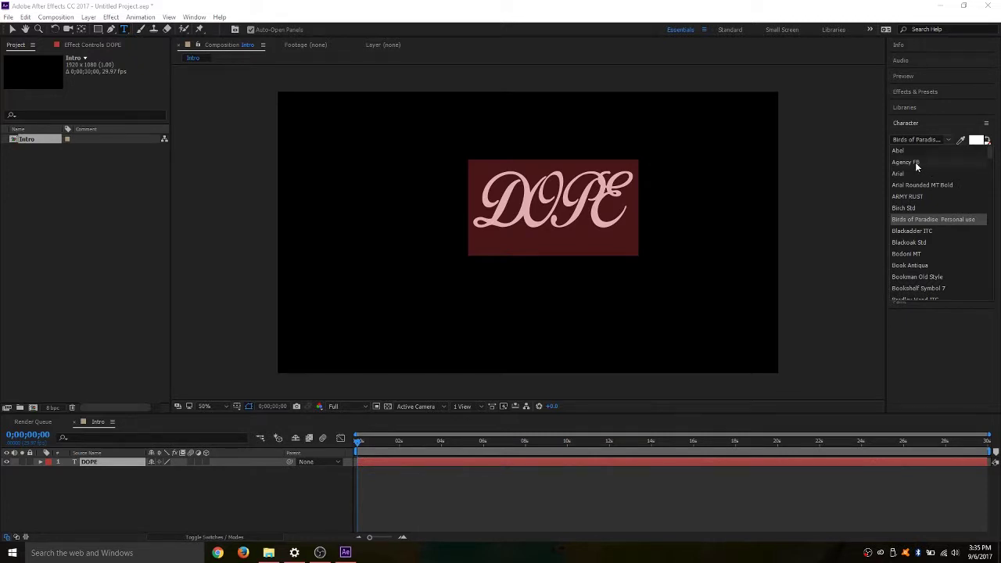
click(915, 162)
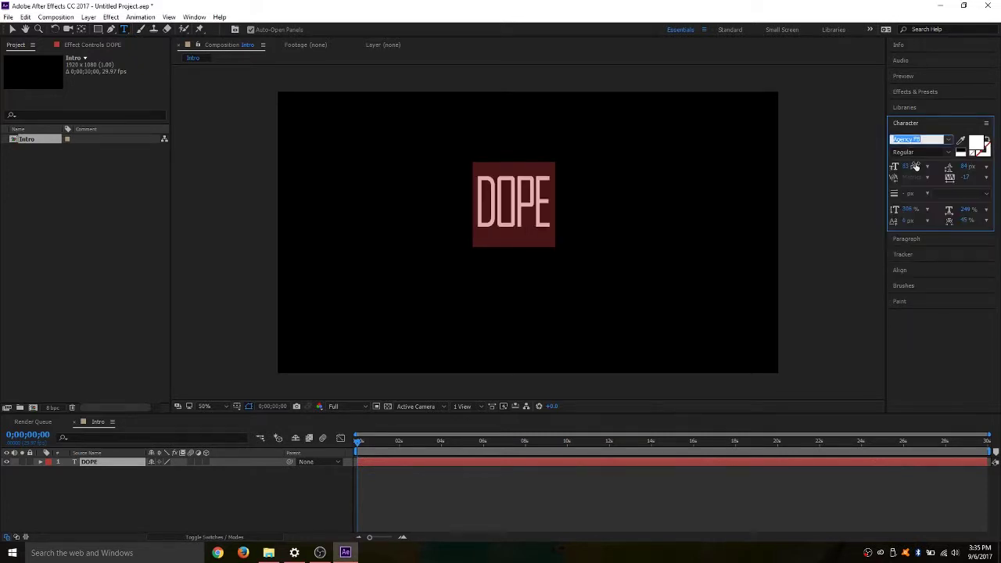
click(569, 208)
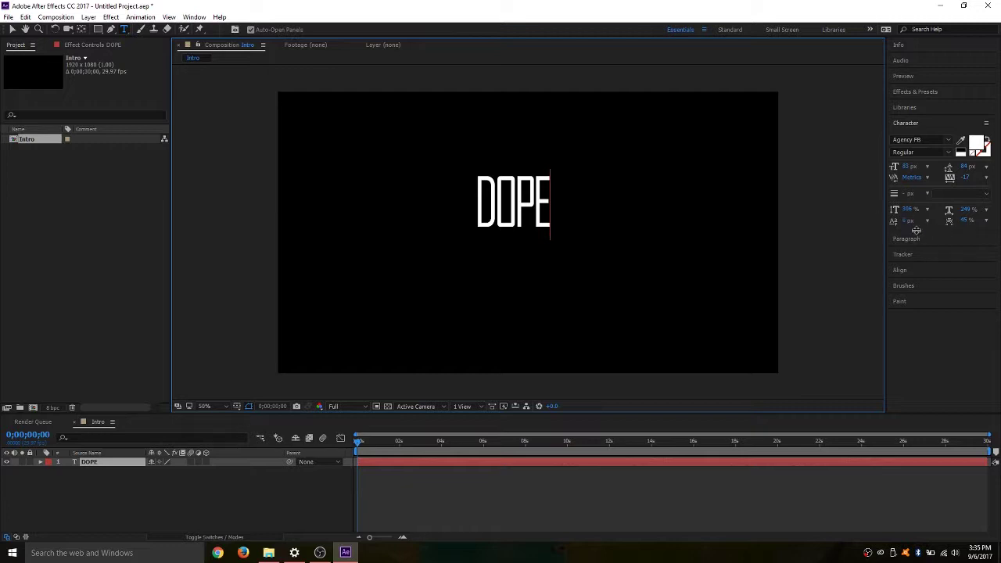
Extend the Character panel's height to reveal its faux bold, italic and caps style options
drag(915, 229, 913, 255)
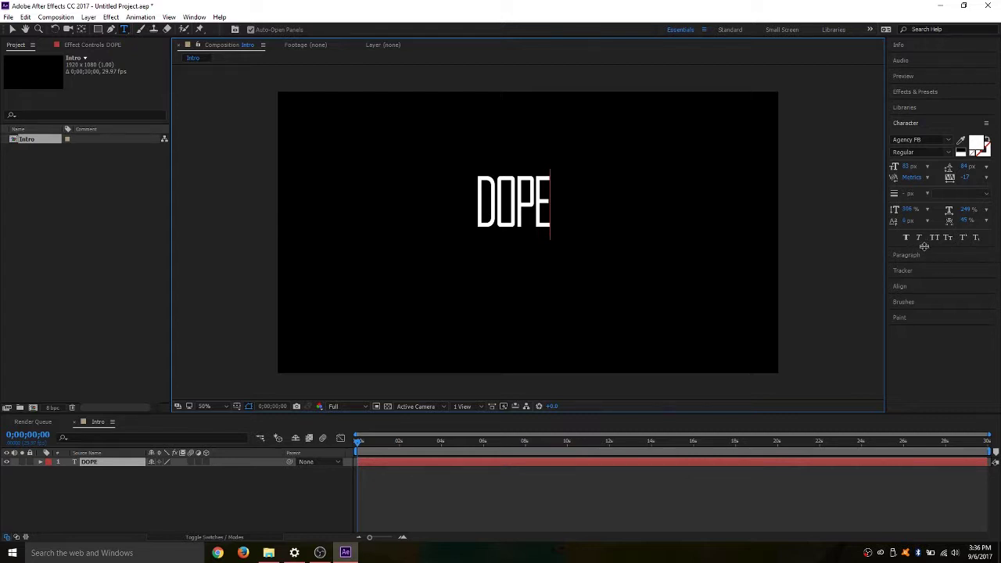
mouse_move(924, 246)
mouse_down()
mouse_move(921, 203)
mouse_move(922, 248)
mouse_up()
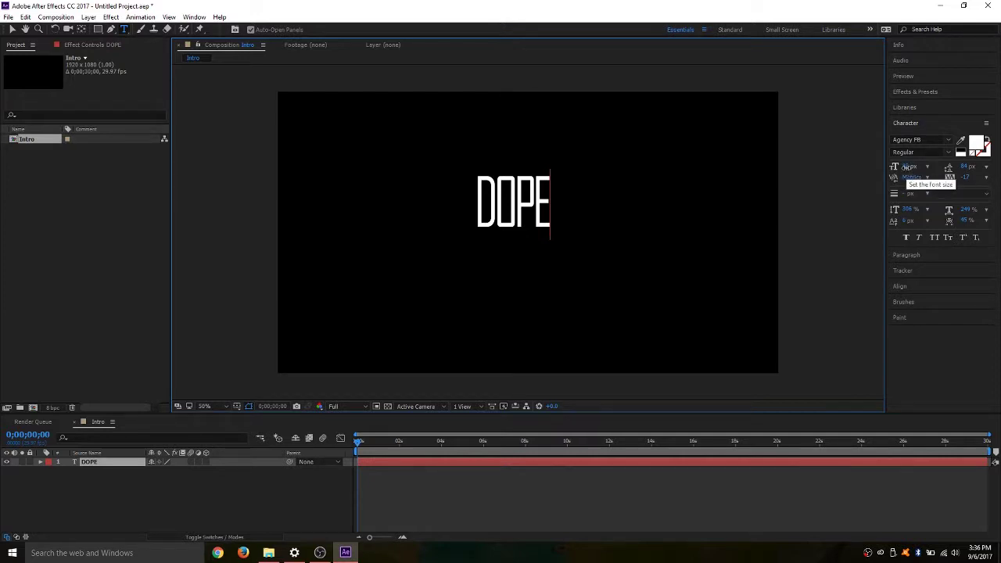
Select all the DOPE characters and scale their font size up to 98 px
mouse_move(906, 167)
mouse_down()
mouse_move(863, 167)
mouse_move(905, 166)
mouse_up()
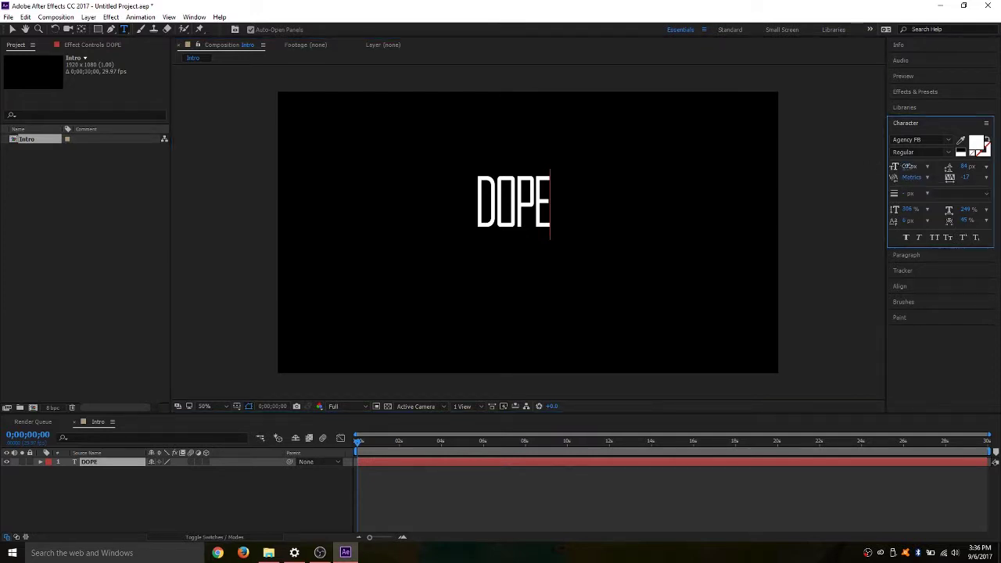
click(561, 196)
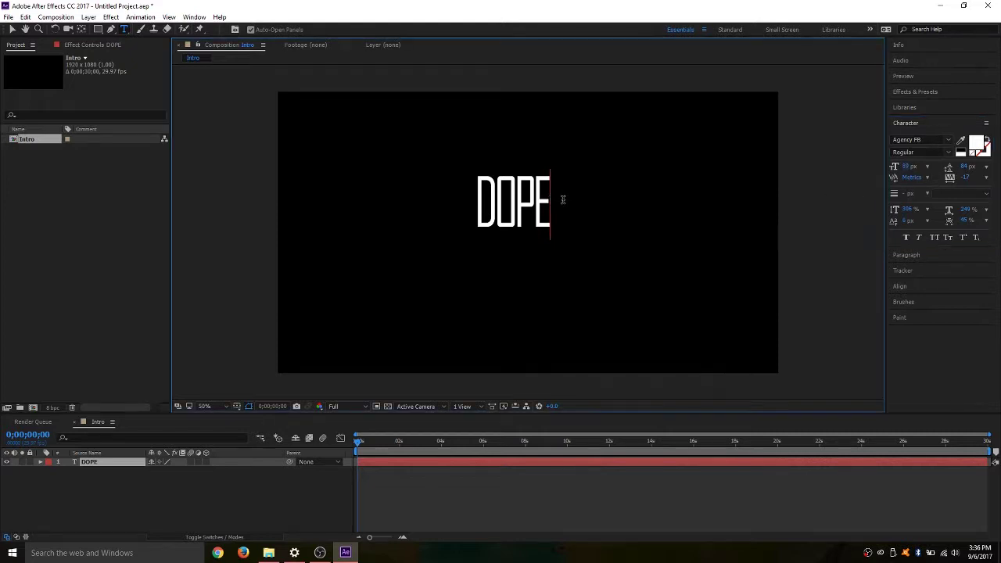
key(shift+Left)
key(shift+Left)
key(shift+Left)
key(shift+Left)
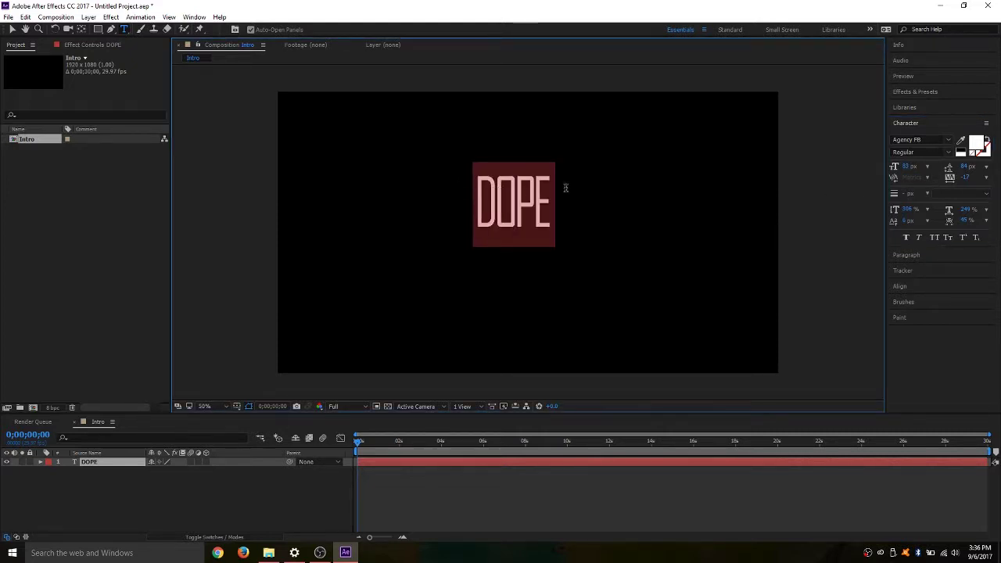
mouse_move(902, 171)
mouse_down()
mouse_move(866, 166)
mouse_move(931, 174)
mouse_move(897, 178)
mouse_move(927, 177)
mouse_move(916, 177)
mouse_up()
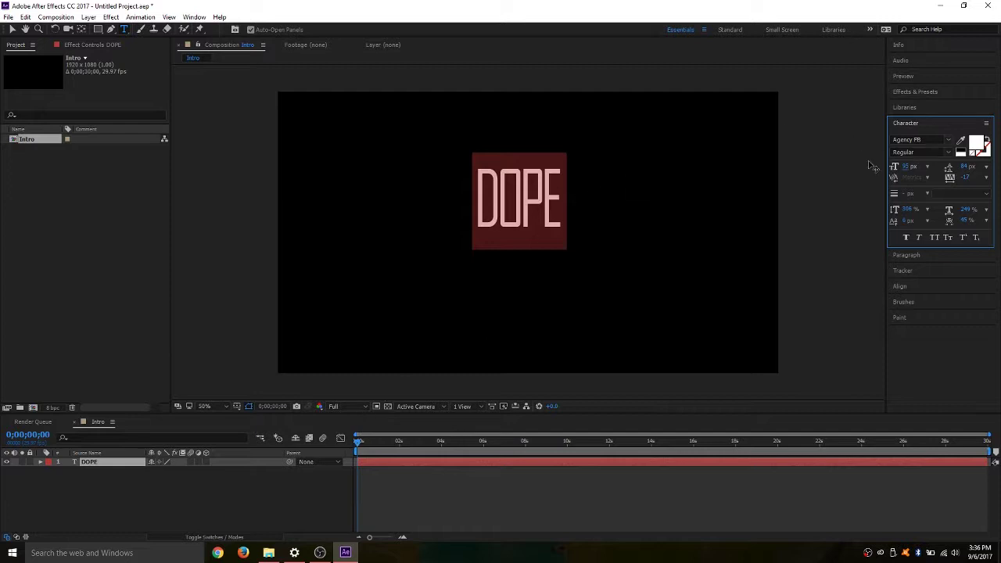
drag(909, 172, 891, 168)
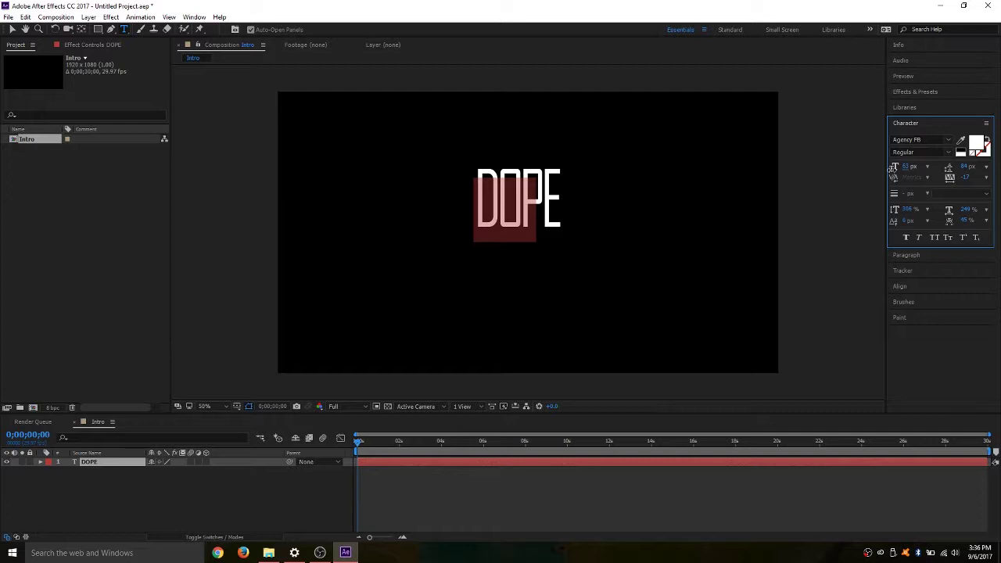
drag(891, 169, 908, 167)
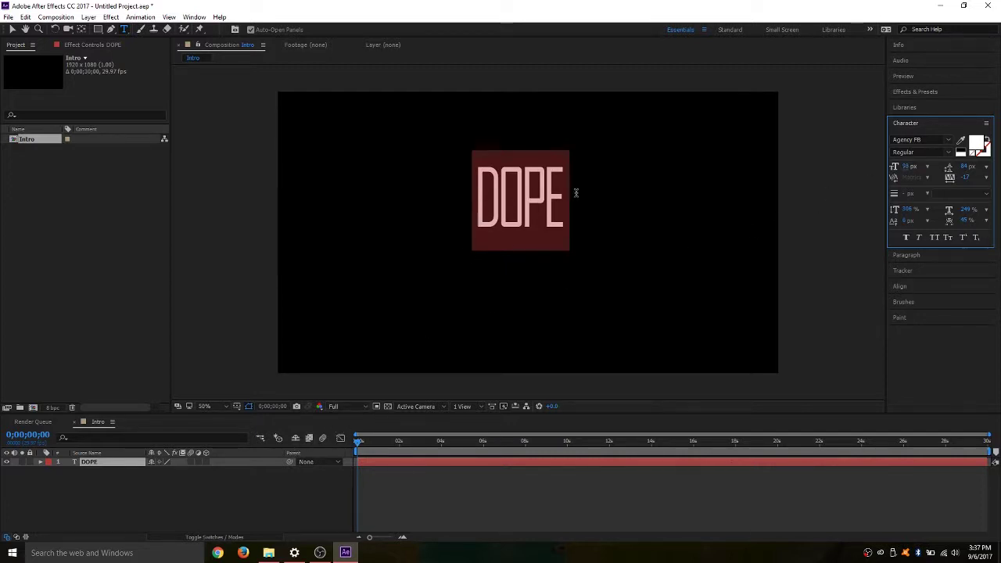
Set the composition preview resolution to Third and keep the viewer refresh enabled
click(356, 406)
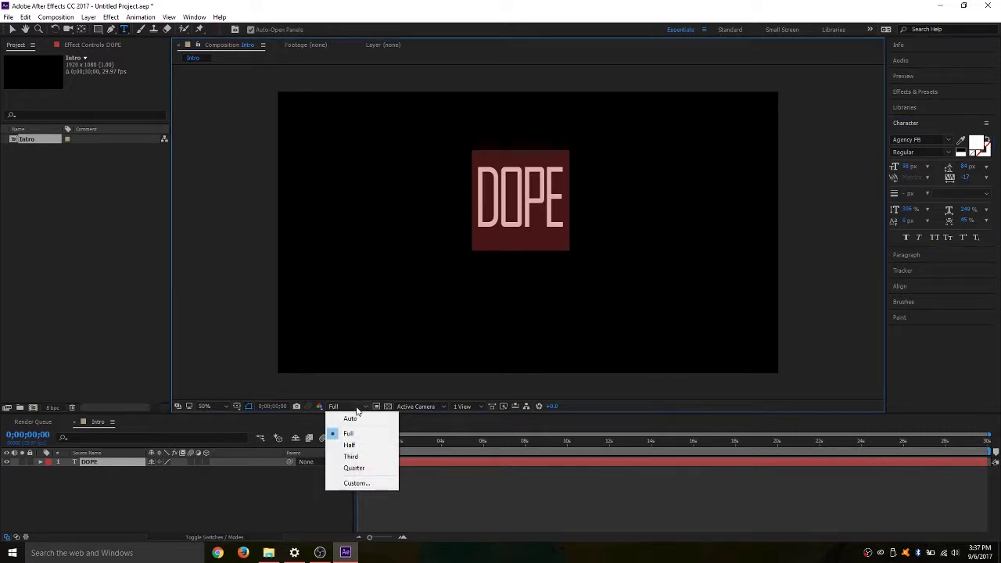
click(353, 455)
key(Caps_Lock)
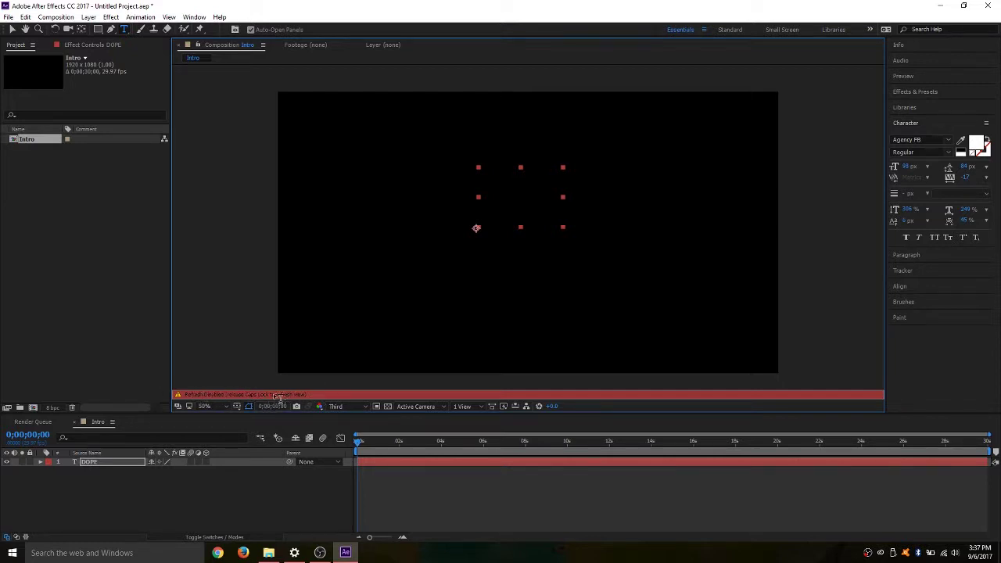
key(Caps_Lock)
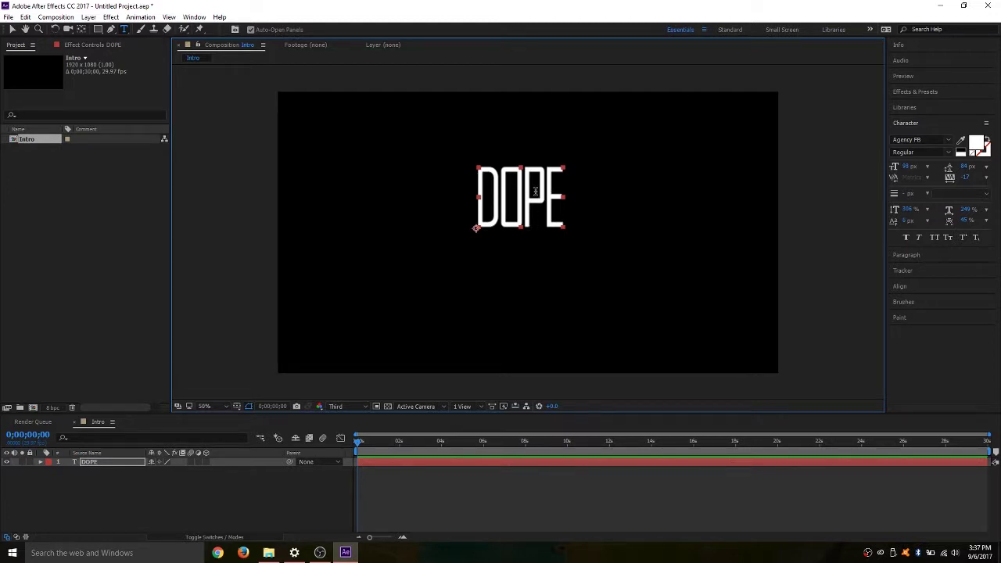
Increase the DOPE text's font size to 121 px
click(909, 167)
drag(909, 166, 926, 178)
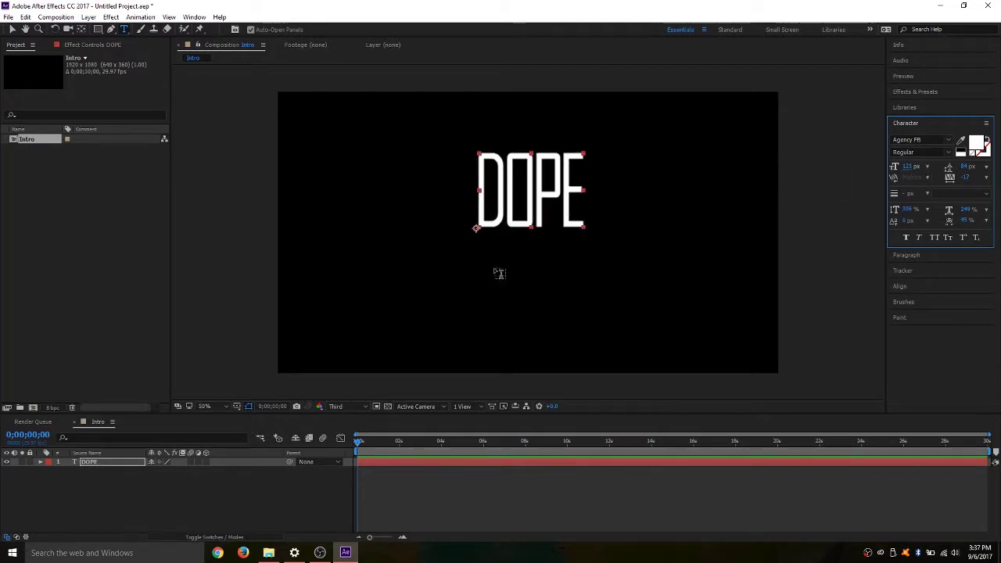
Move the DOPE text layer to the horizontal middle of the composition, at about position 757, 644
click(11, 31)
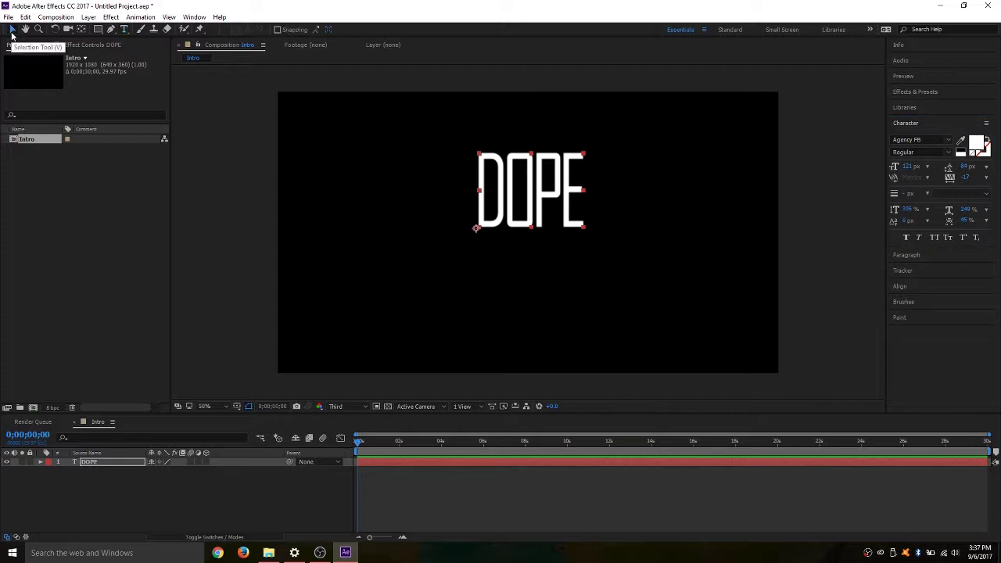
drag(536, 198, 623, 250)
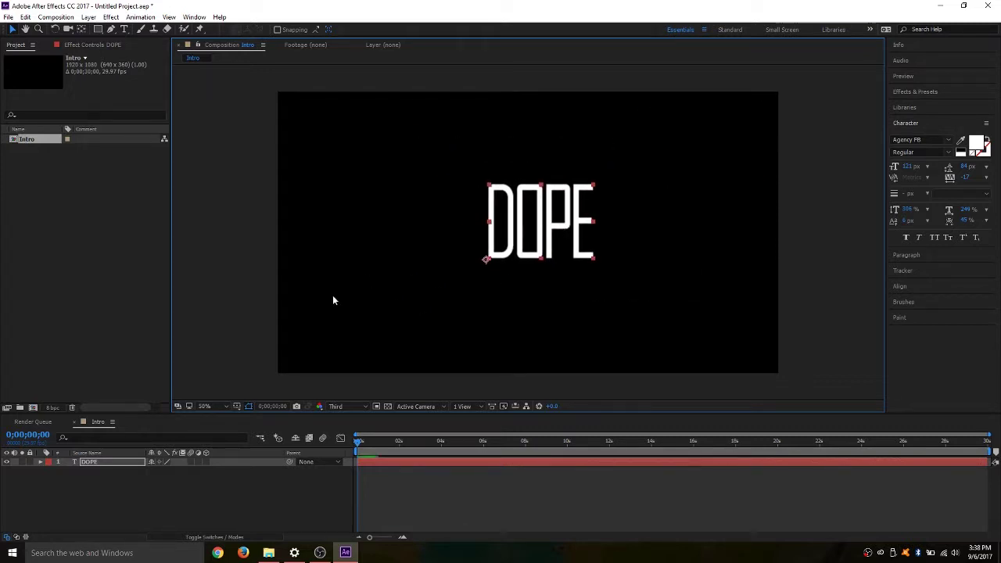
click(93, 463)
key(Return)
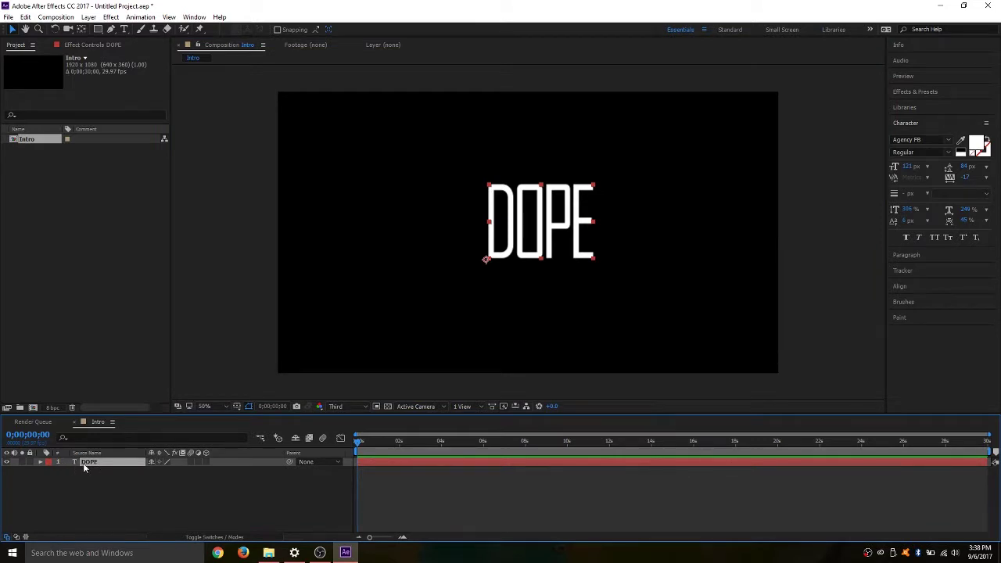
click(40, 461)
click(50, 479)
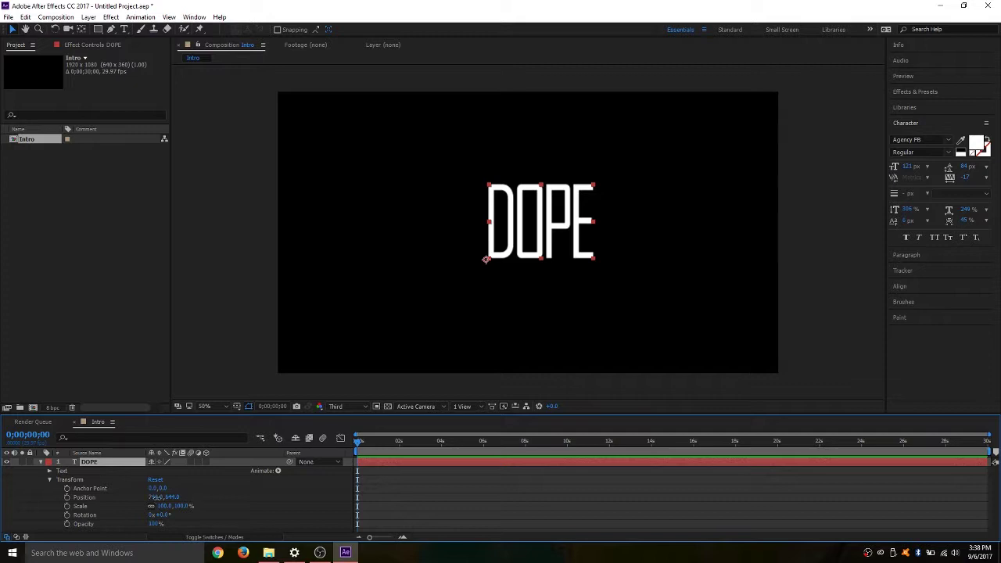
drag(158, 500, 210, 488)
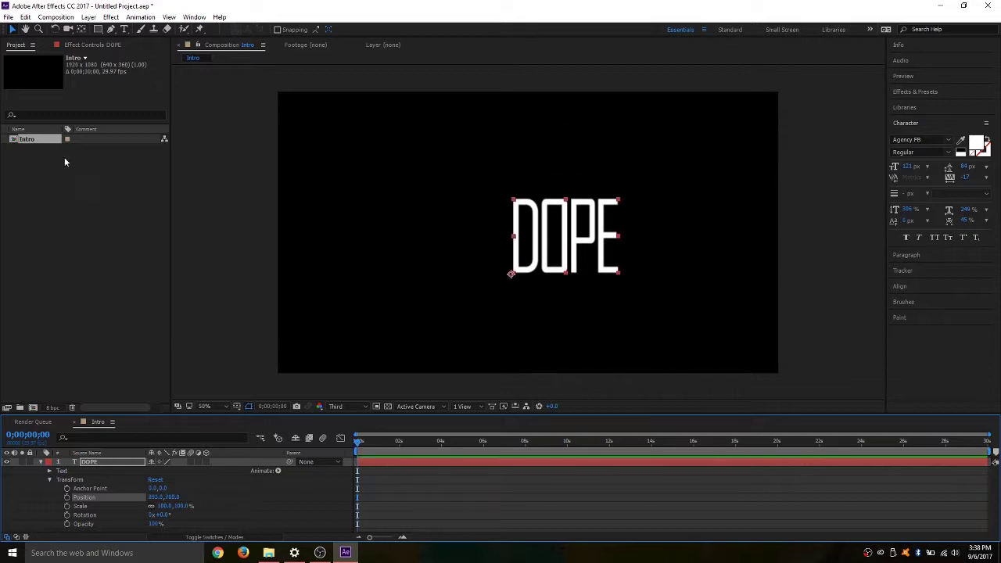
drag(563, 253, 525, 237)
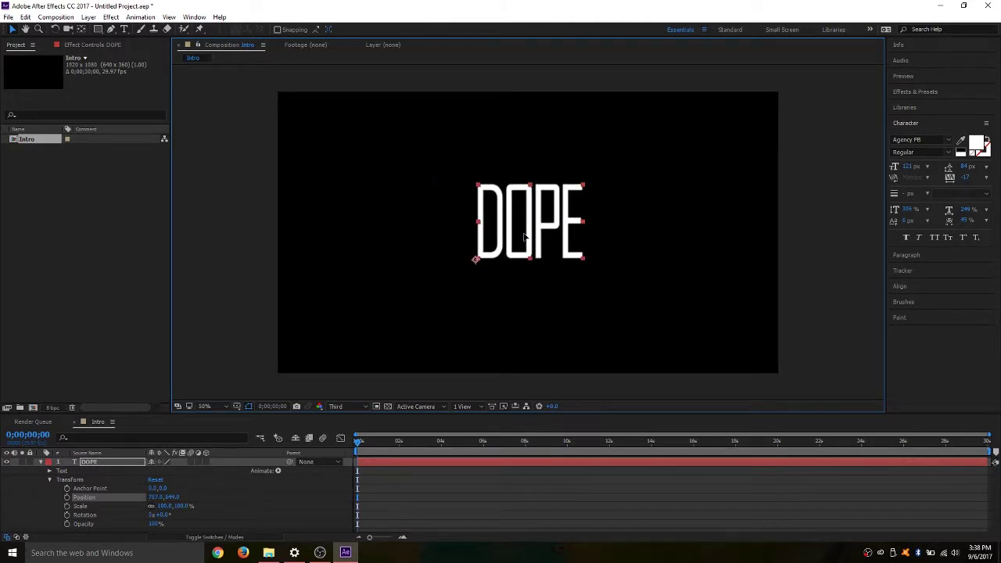
click(40, 463)
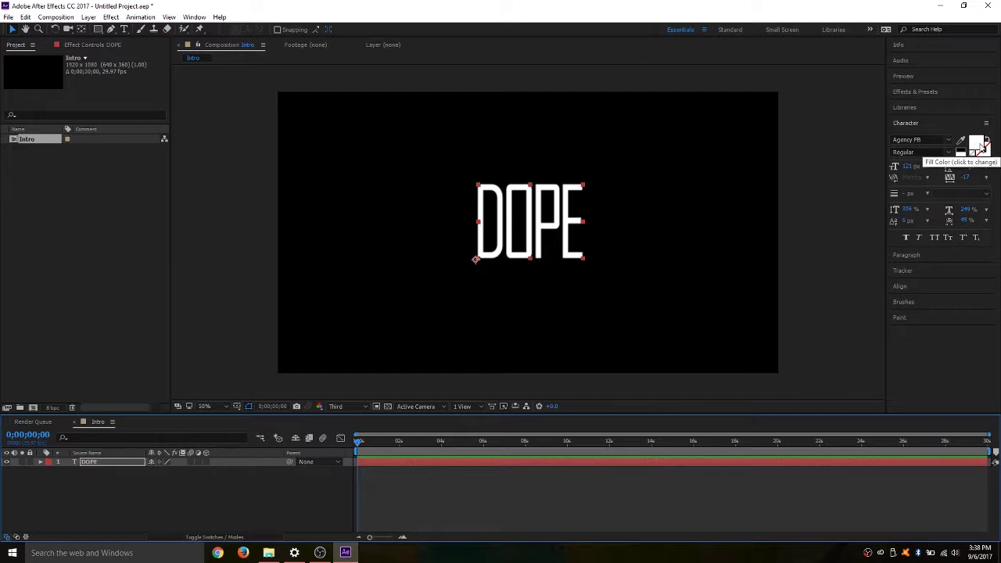
Set the DOPE text's fill color to pure red (FF0000)
click(981, 149)
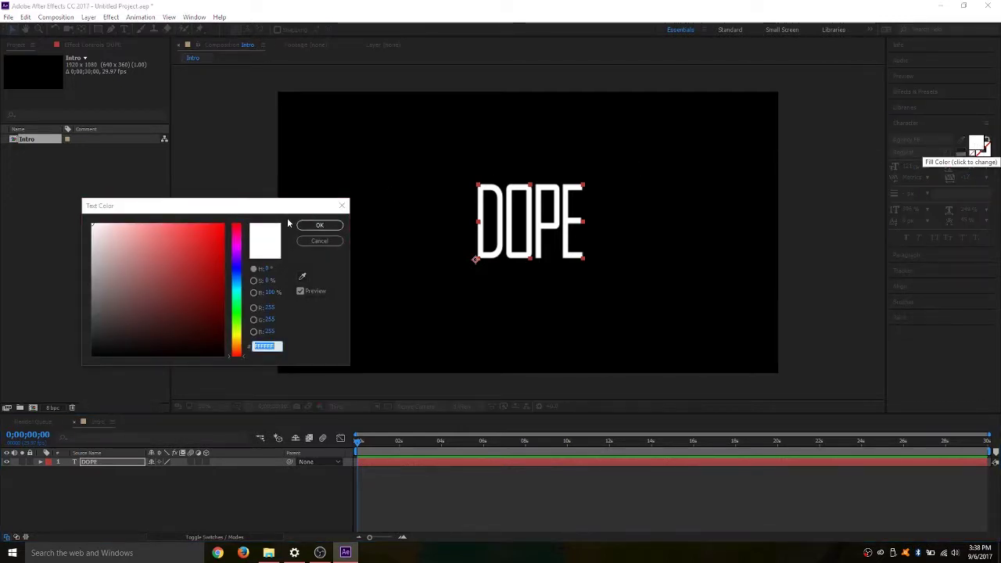
click(214, 247)
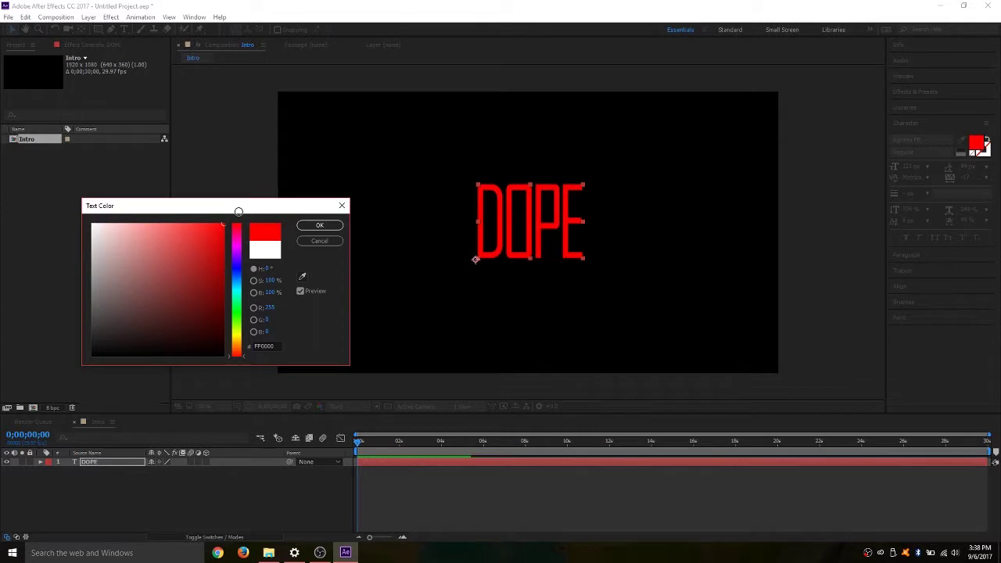
click(308, 229)
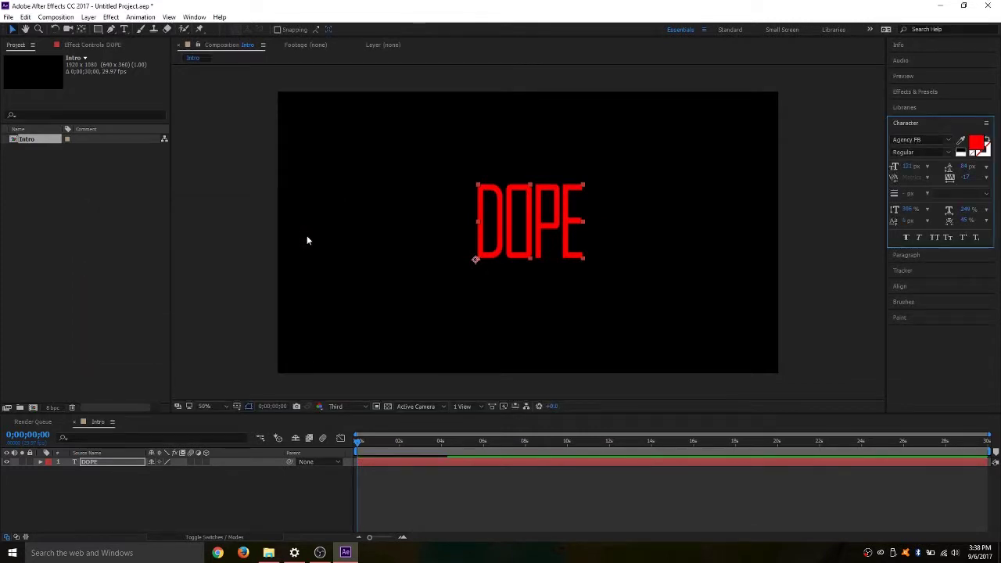
Give the DOPE text a white (FFFFFF) stroke color
click(985, 156)
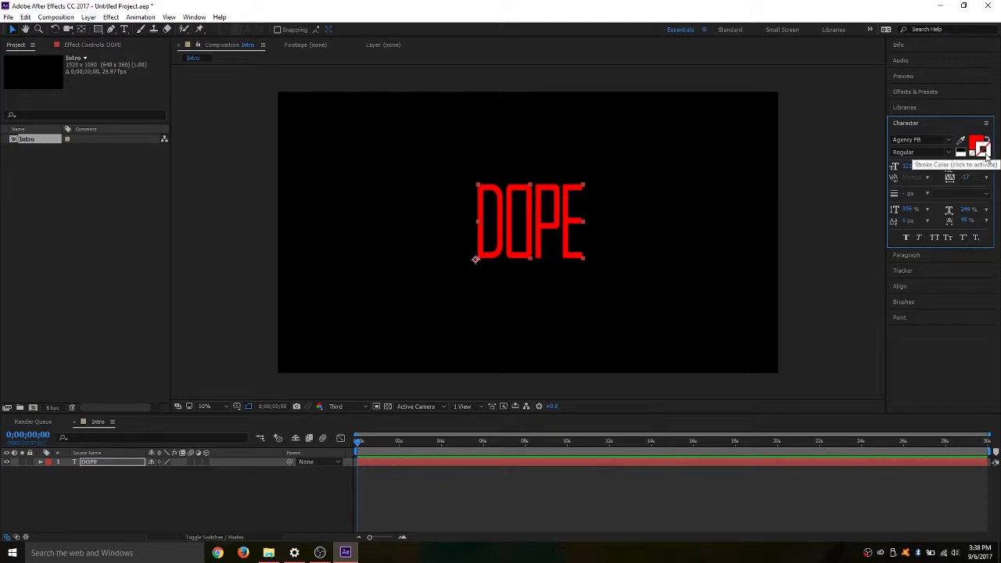
click(985, 154)
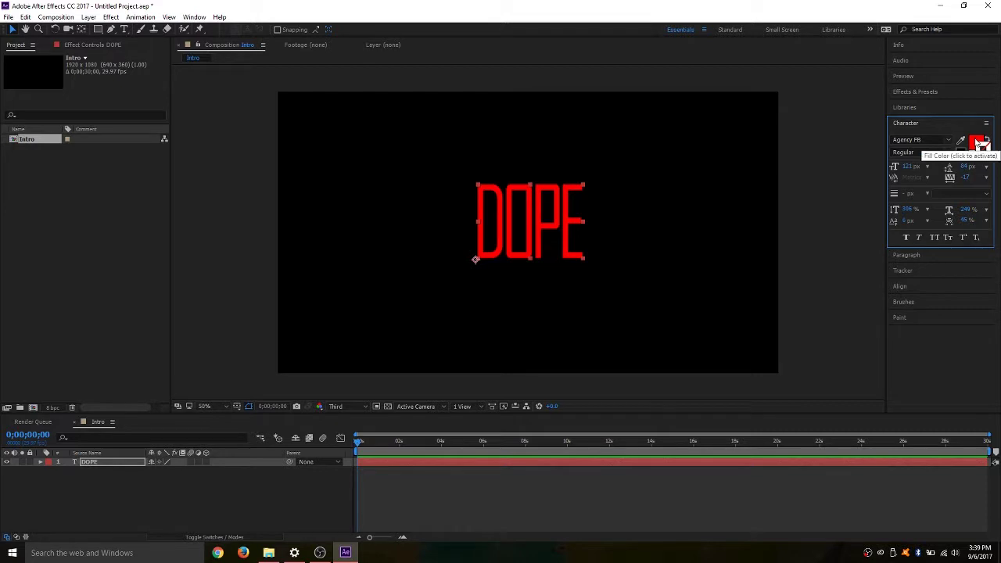
click(987, 155)
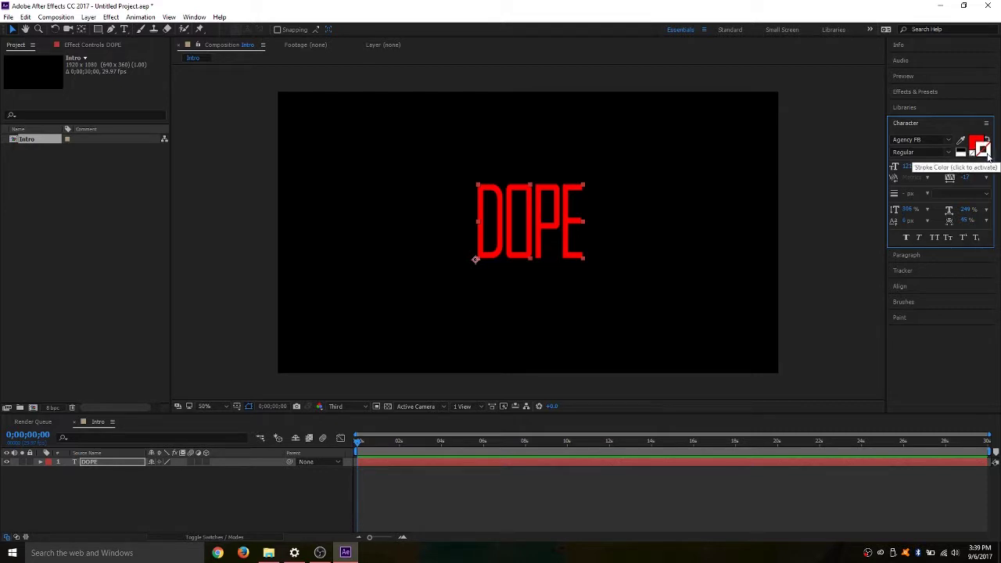
click(988, 156)
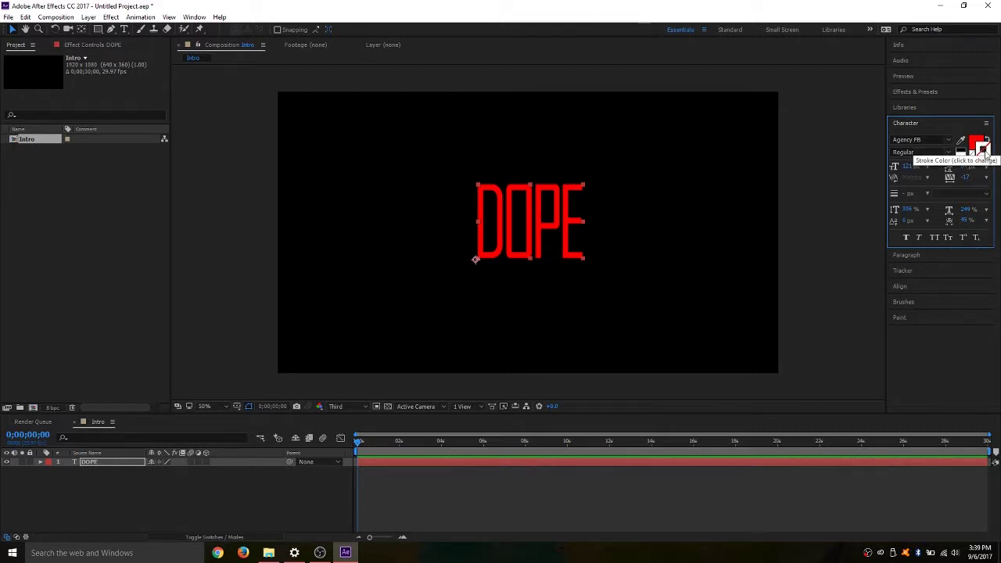
click(985, 155)
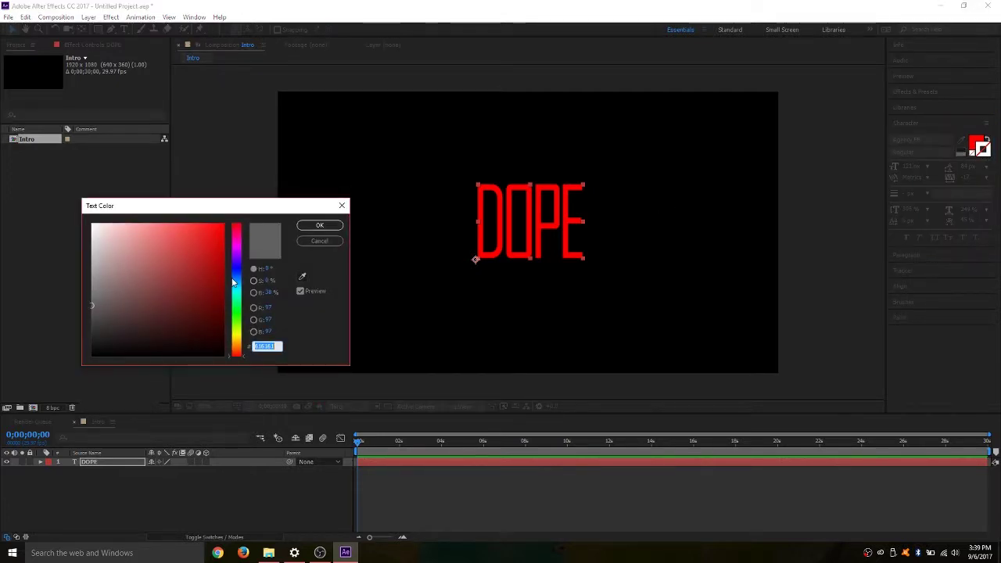
drag(212, 317, 83, 217)
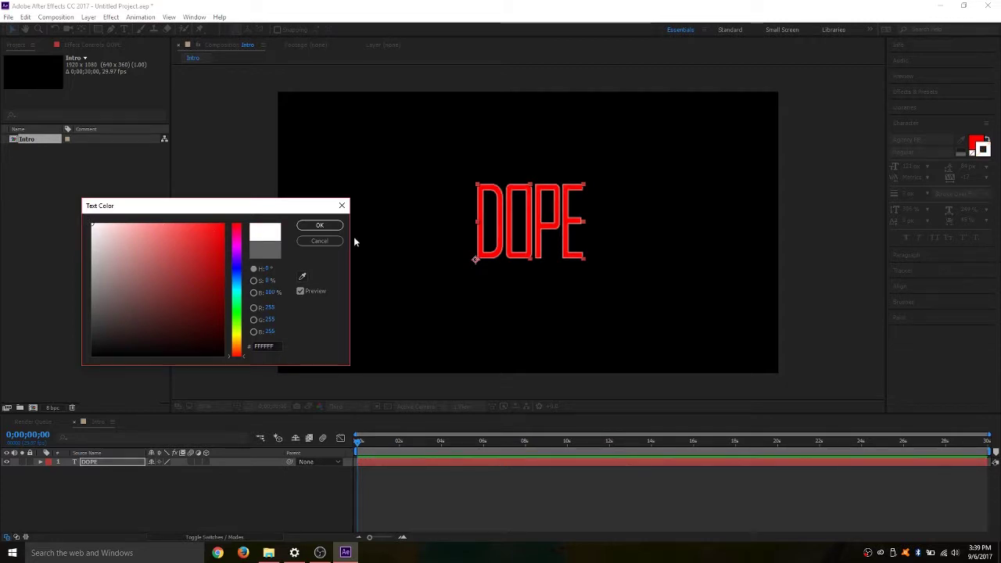
click(319, 227)
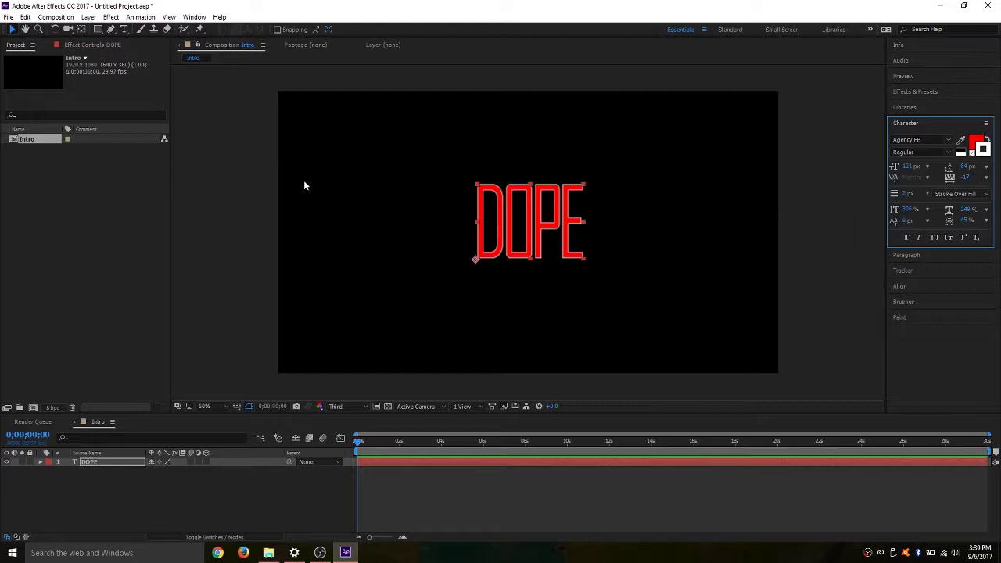
click(479, 223)
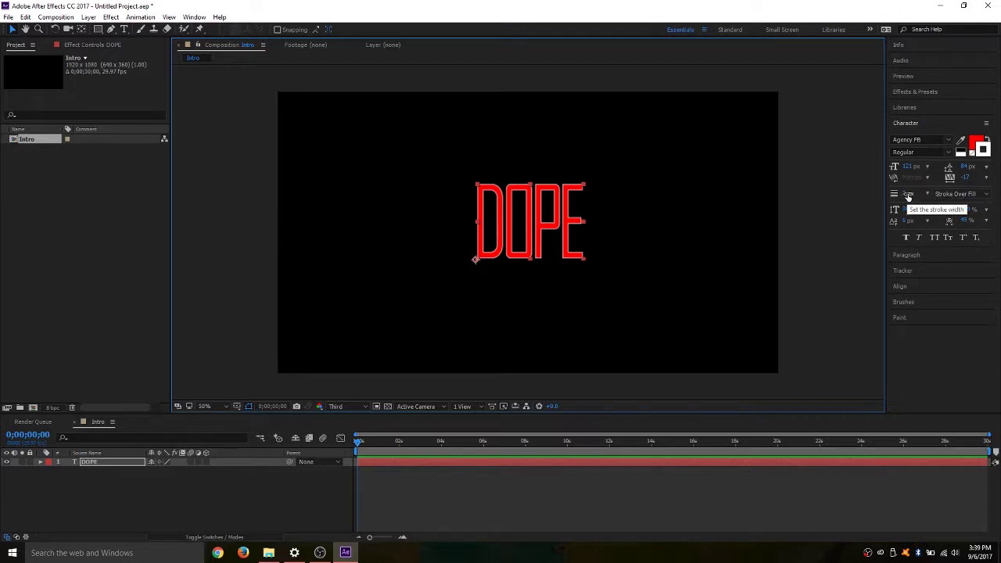
Set the DOPE text's stroke width to 6 px and its tracking to 19
drag(904, 195, 907, 194)
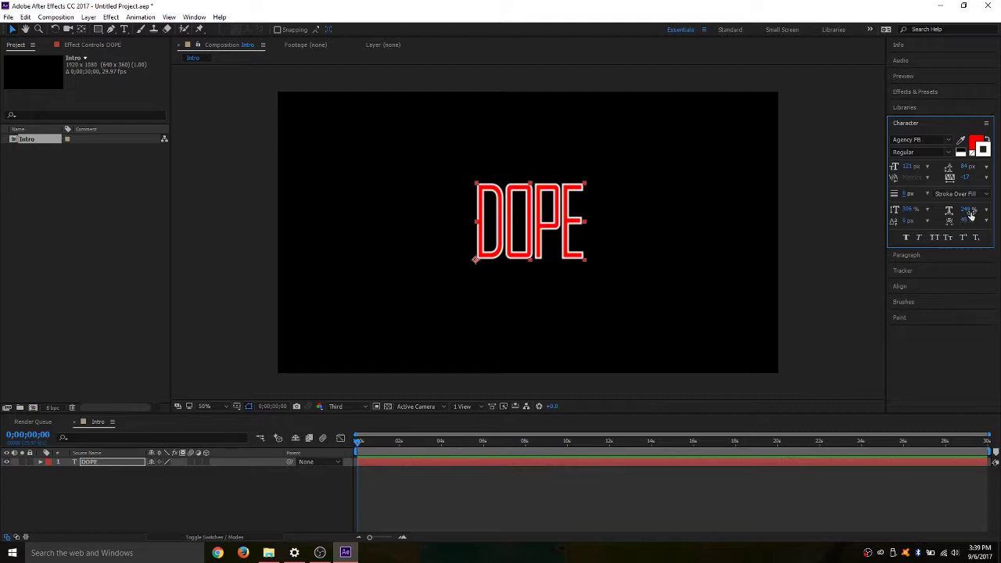
mouse_move(969, 210)
mouse_down()
mouse_move(997, 218)
mouse_move(872, 210)
mouse_move(997, 205)
mouse_move(952, 212)
mouse_move(969, 217)
mouse_up()
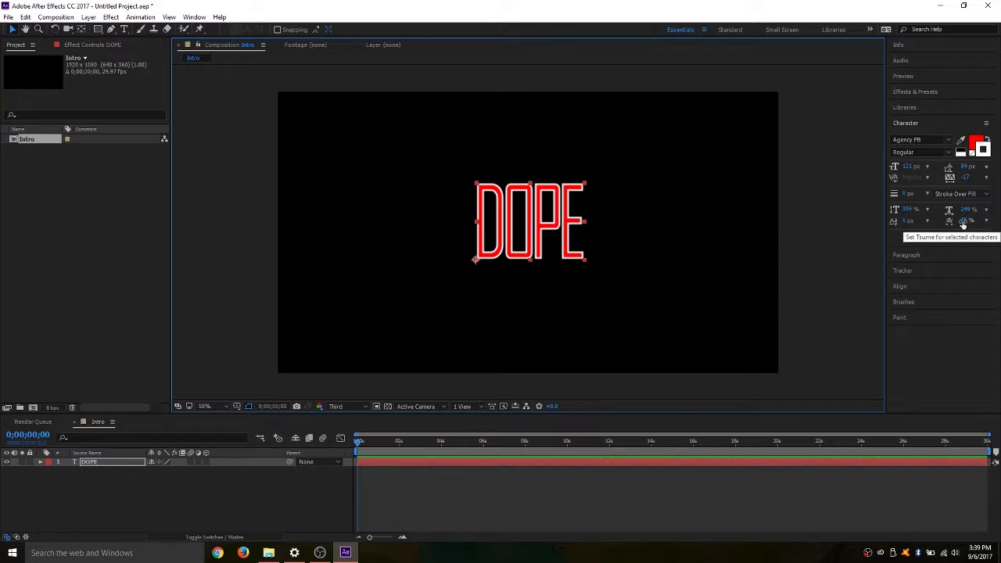
drag(963, 225, 885, 211)
key(ctrl+z)
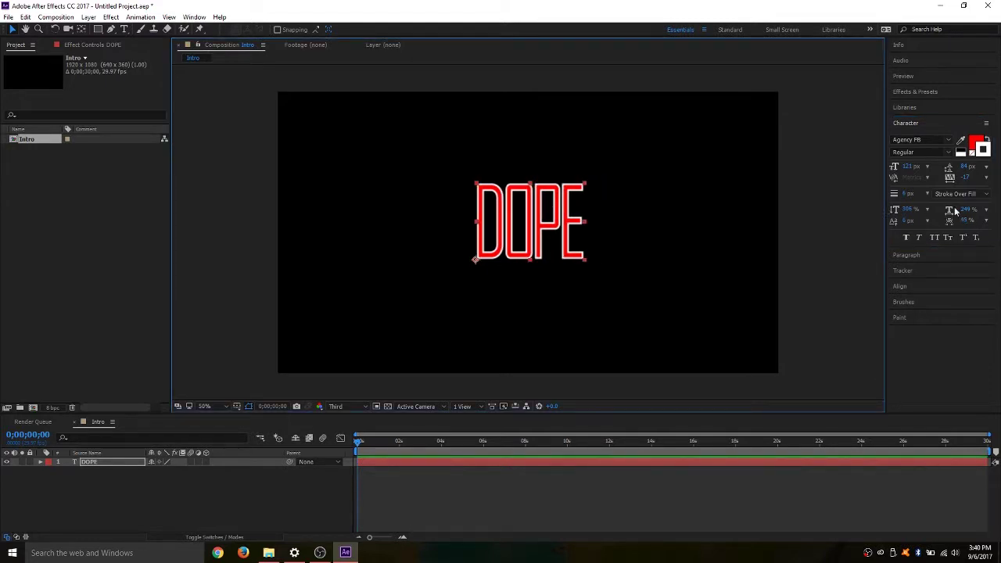
mouse_move(966, 178)
mouse_down()
mouse_move(996, 178)
mouse_move(974, 179)
mouse_up()
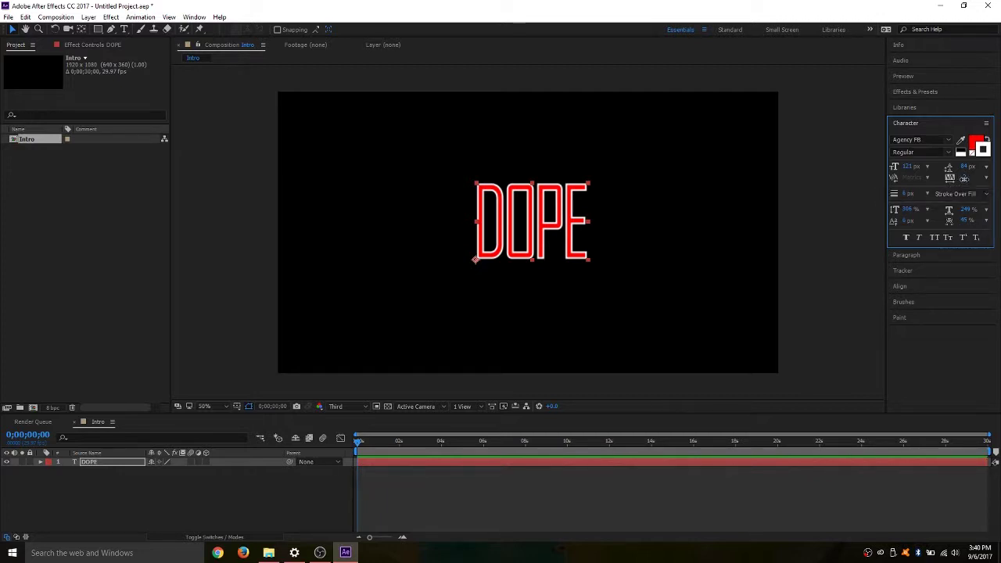
mouse_move(964, 179)
mouse_down()
mouse_move(998, 180)
mouse_move(979, 184)
mouse_up()
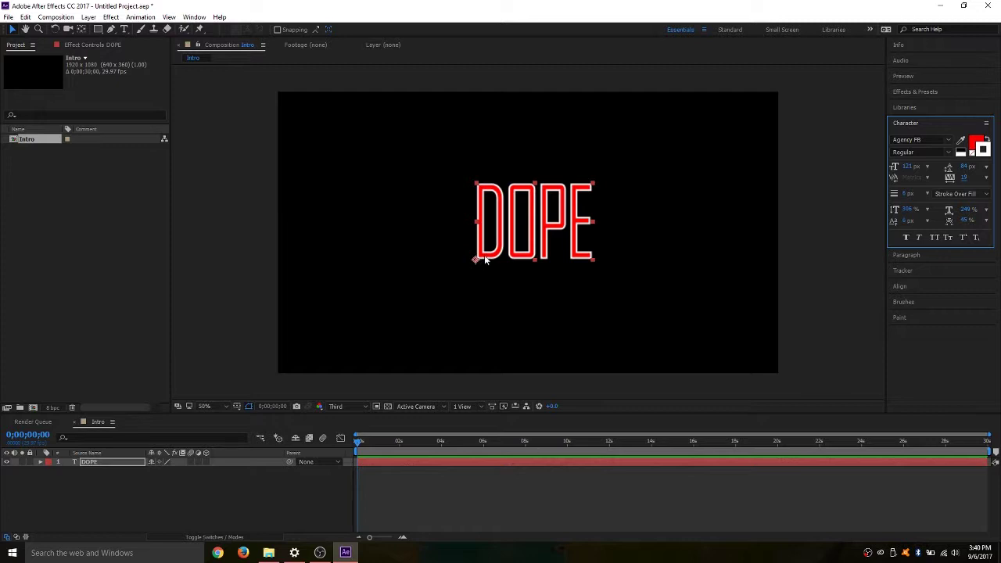
Try centering the anchor point in the DOPE text and rotating the layer around it by 248°
click(535, 226)
key(ctrl+alt+Home)
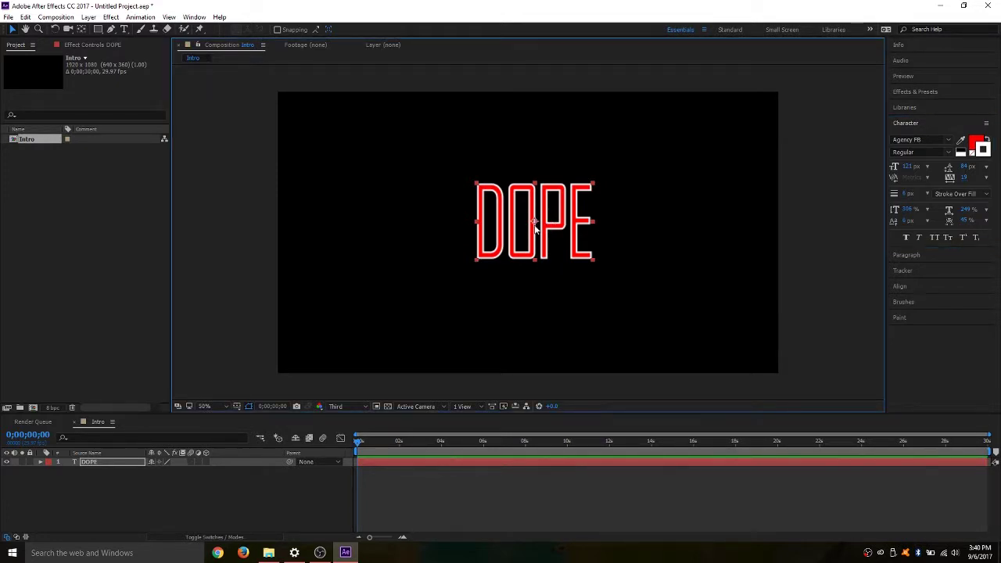
click(40, 463)
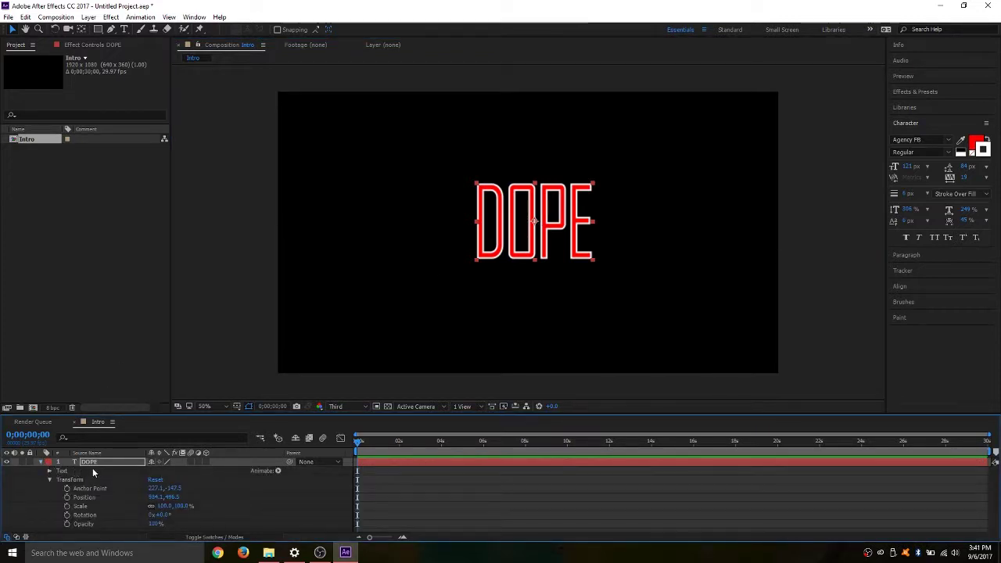
click(40, 462)
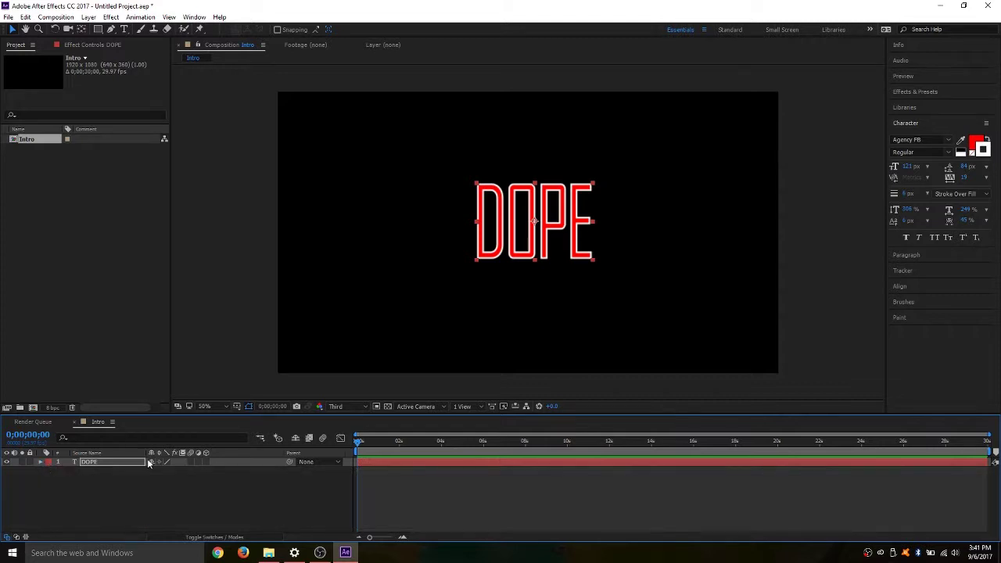
click(41, 461)
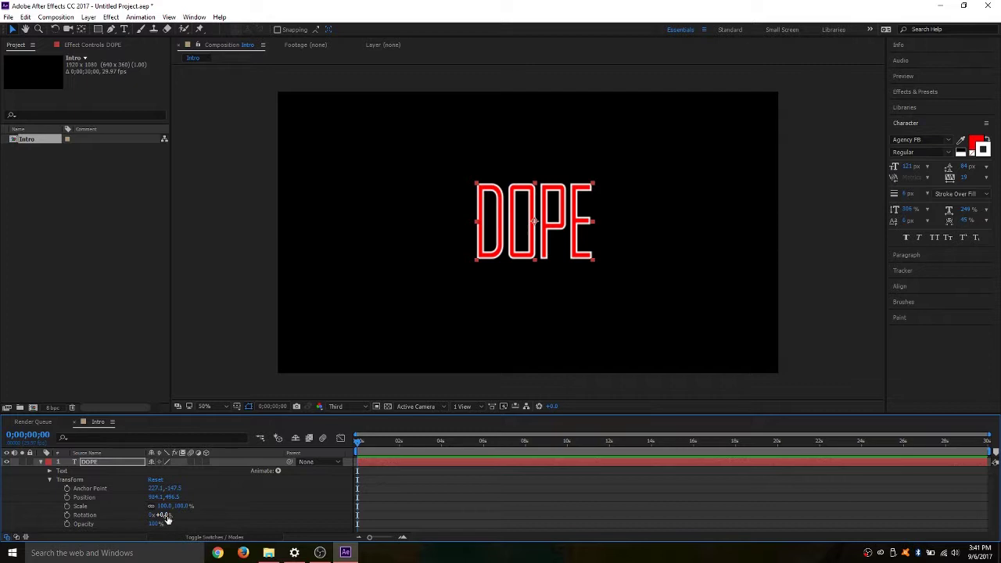
drag(167, 518, 263, 482)
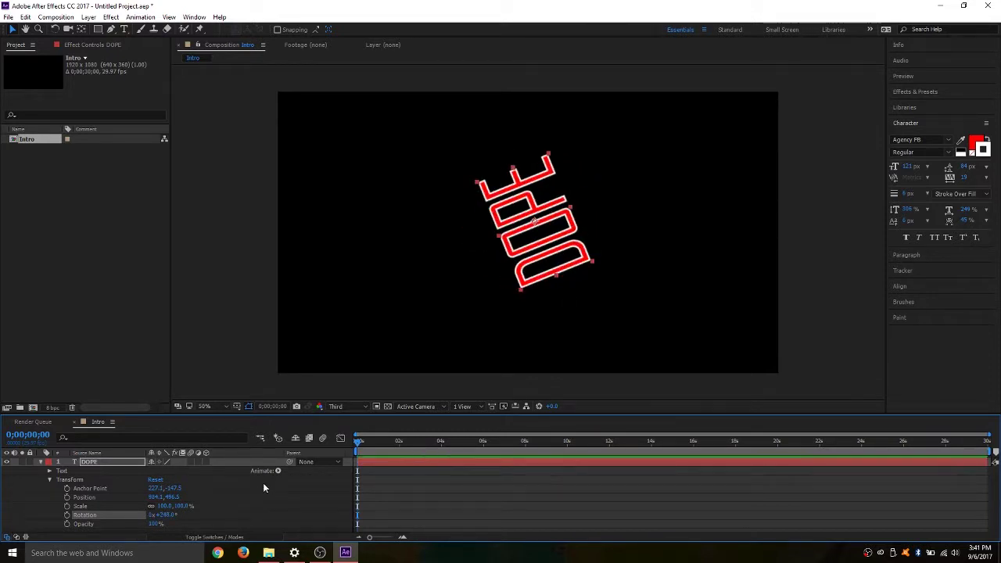
key(ctrl+z)
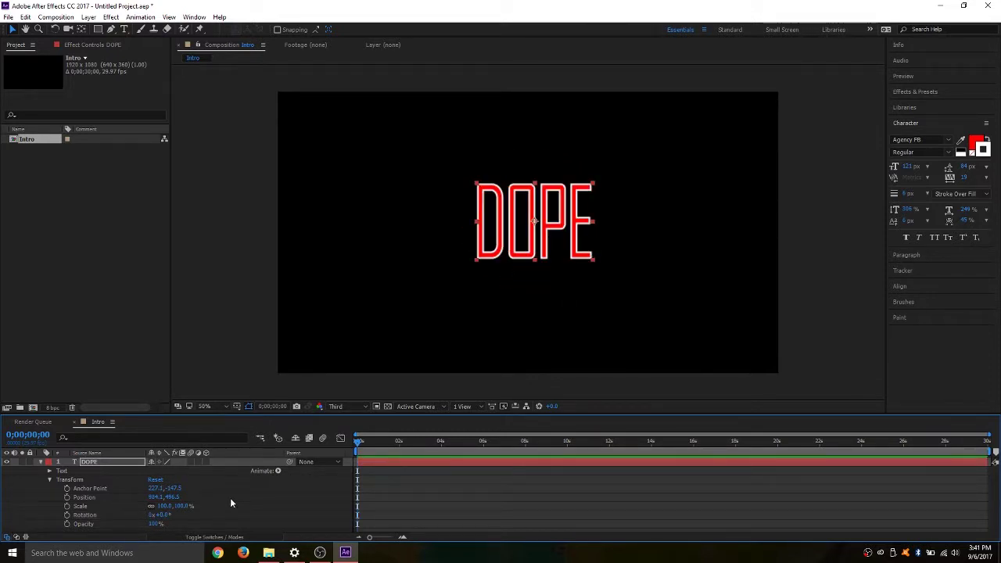
Undo the anchor point centering and try rotating the DOPE text by 10° about its lower-left corner
key(ctrl+z)
mouse_move(160, 520)
mouse_down()
mouse_move(301, 479)
mouse_move(210, 527)
mouse_move(143, 531)
mouse_move(167, 514)
mouse_move(173, 527)
mouse_up()
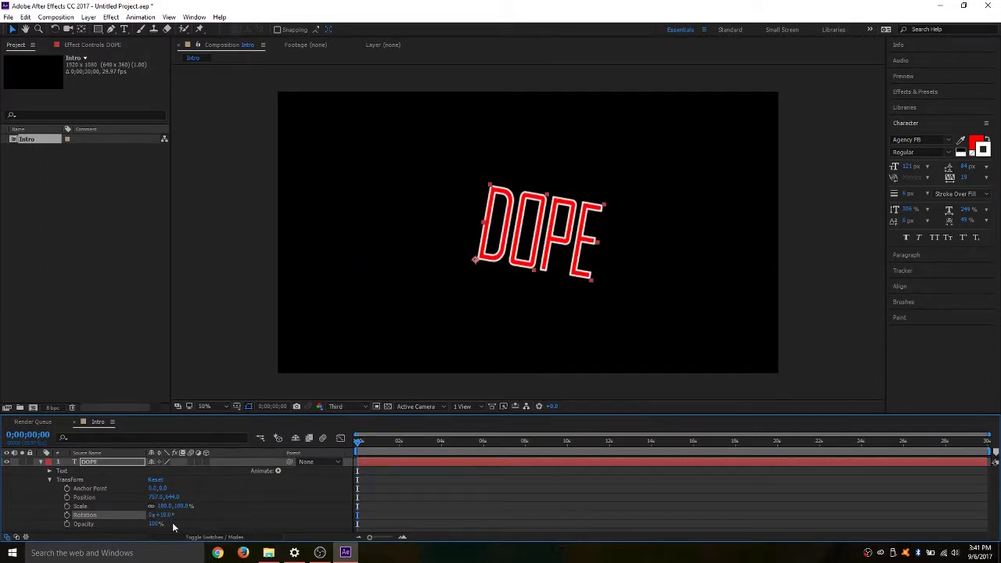
key(ctrl+z)
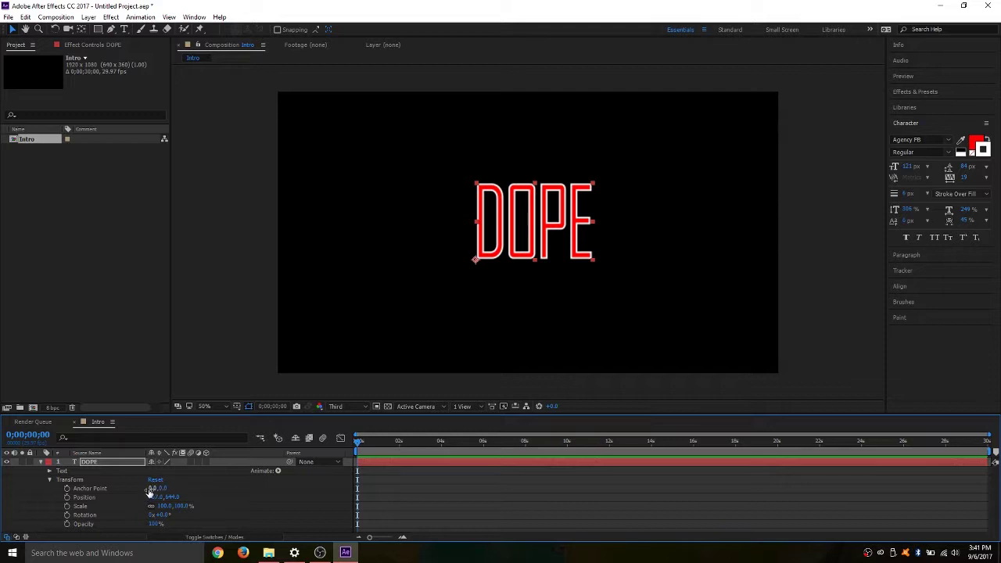
Try offsetting the DOPE layer's anchor point to 225, 188 and rotating the layer to 2x+187°
drag(149, 491, 258, 485)
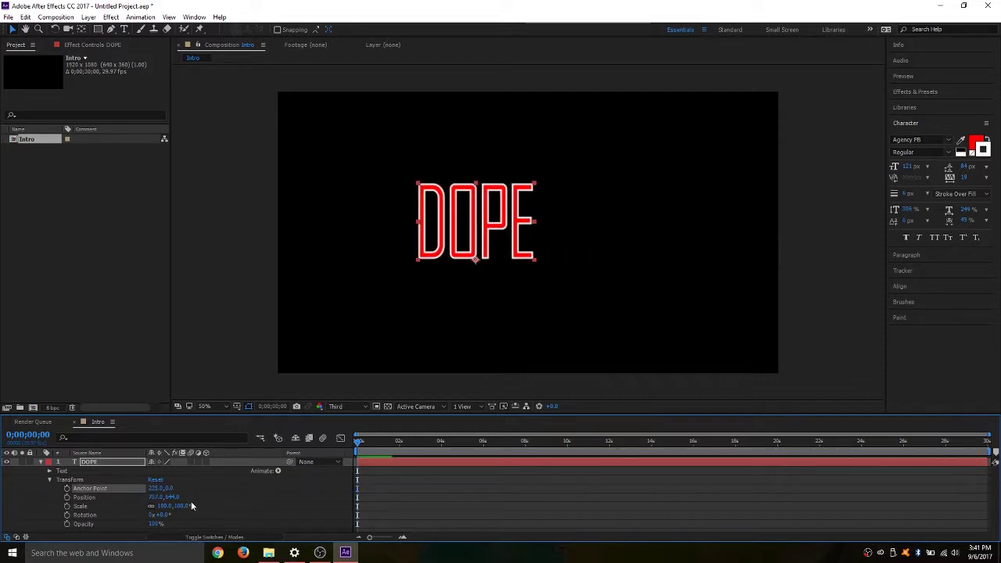
mouse_move(168, 488)
mouse_down()
mouse_move(109, 474)
mouse_move(180, 478)
mouse_up()
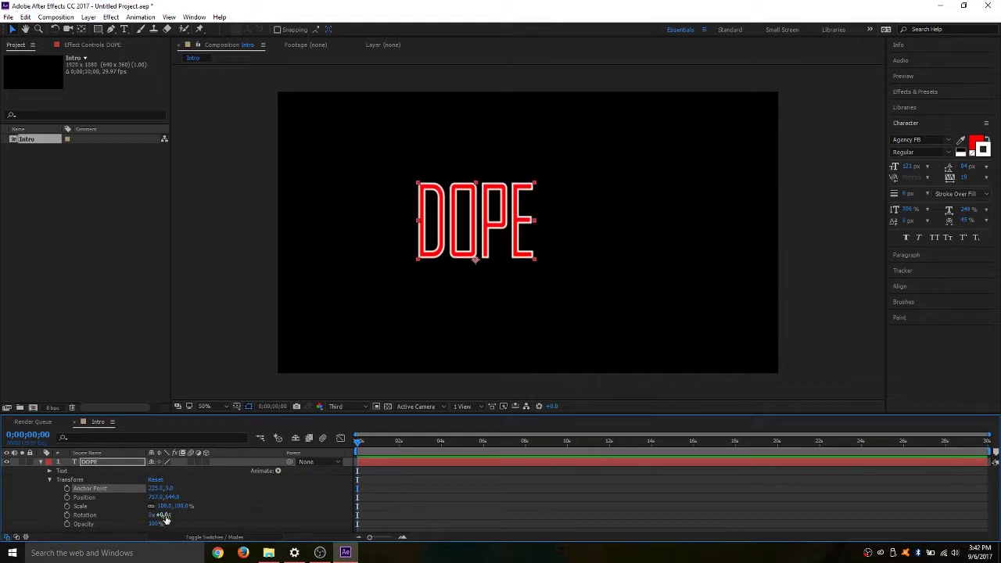
drag(168, 519, 188, 539)
key(ctrl+z)
drag(169, 488, 319, 436)
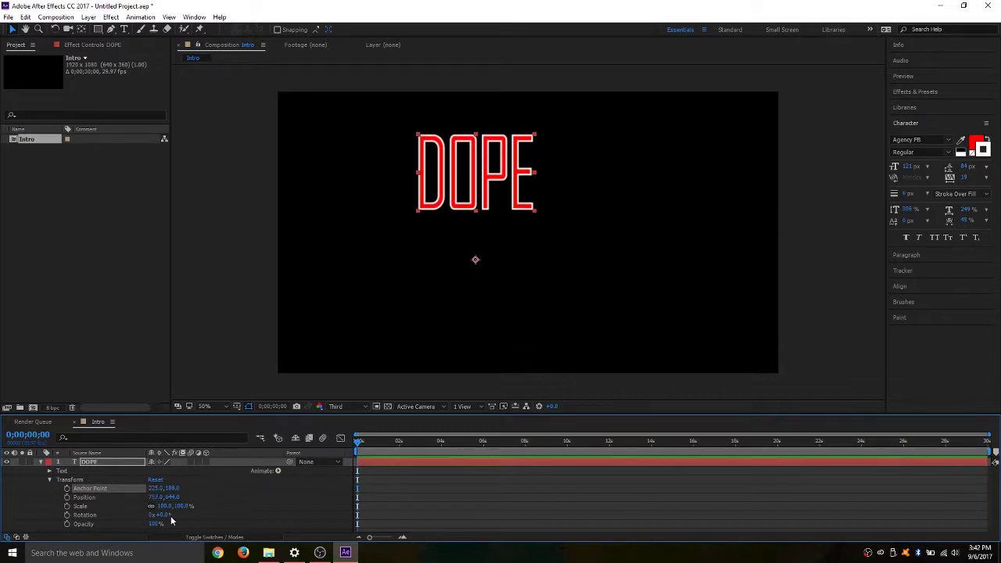
drag(166, 515, 514, 477)
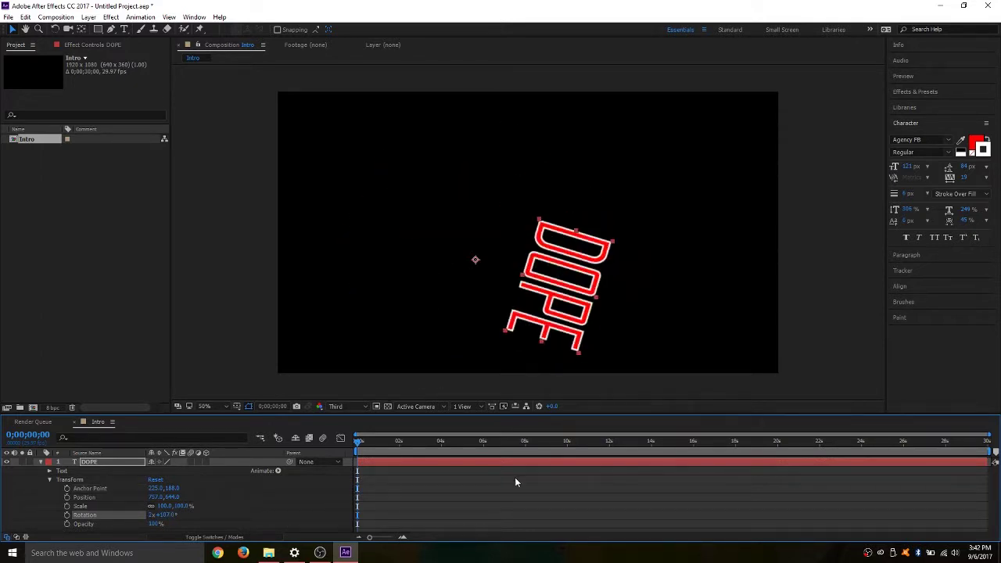
Undo the trial rotation and all anchor point offsets on the DOPE layer
key(ctrl+z)
key(ctrl+z)
key(ctrl+z)
key(ctrl+z)
key(ctrl+z)
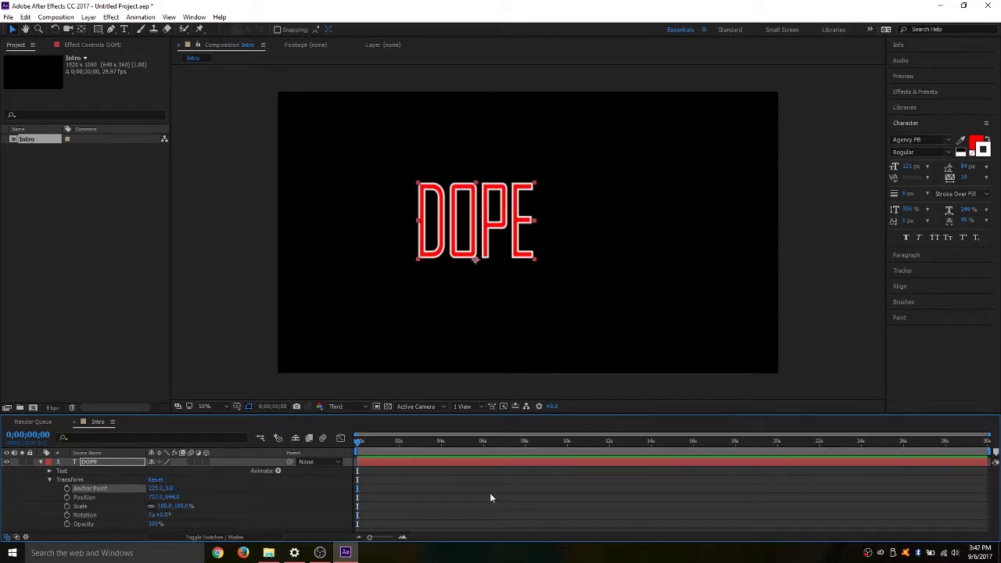
key(ctrl+z)
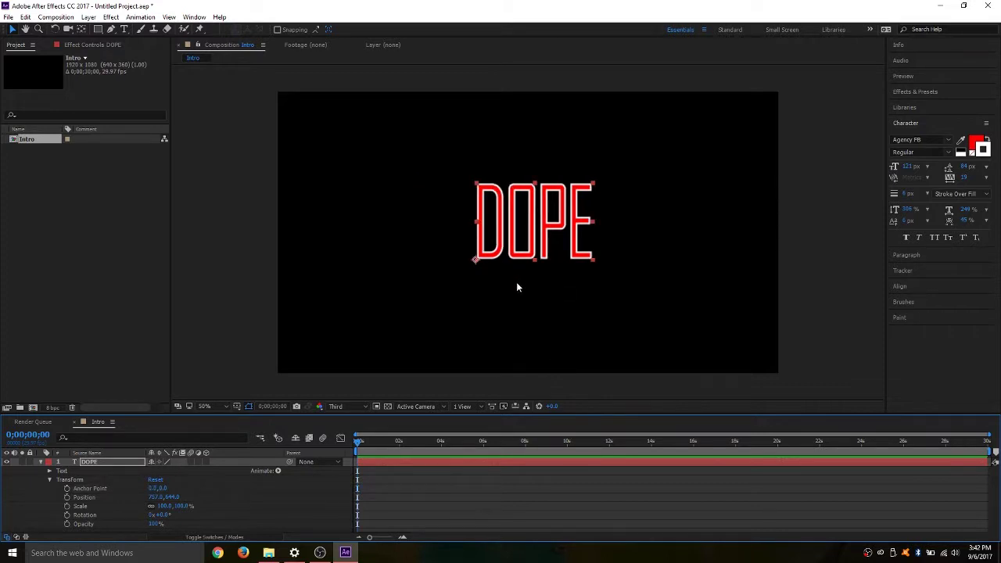
Center the anchor point within the DOPE text and deselect the layer
key(ctrl+alt+Home)
click(421, 173)
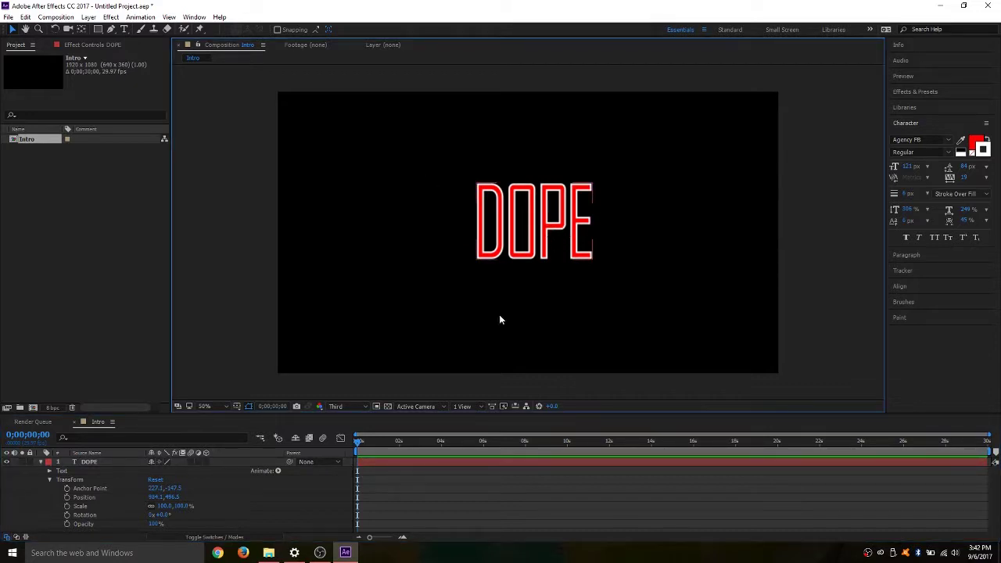
Switch to VLC to review the opening title of Dope & Lit Productions.mp4 at about one second, and return to After Effects
click(268, 552)
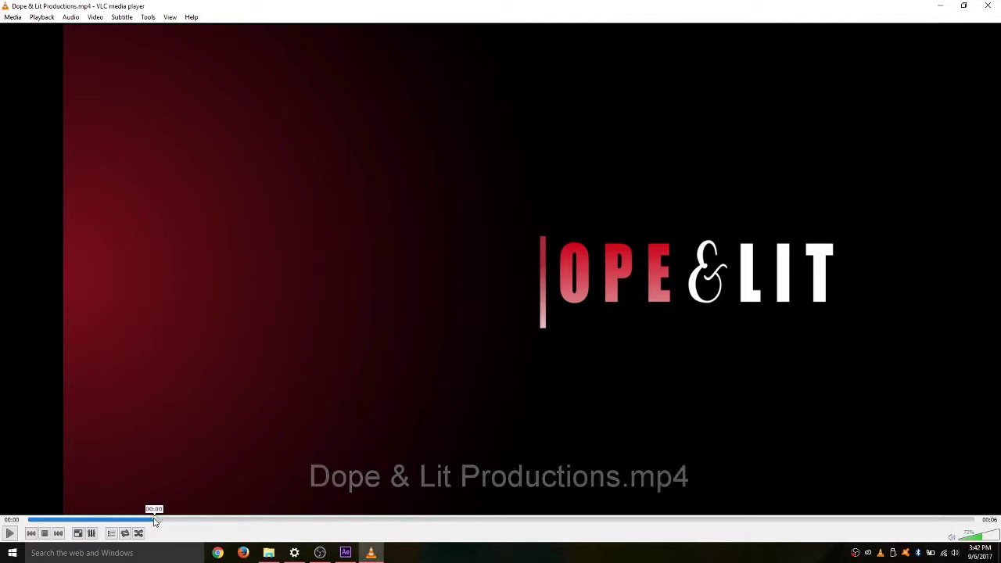
drag(155, 520, 189, 491)
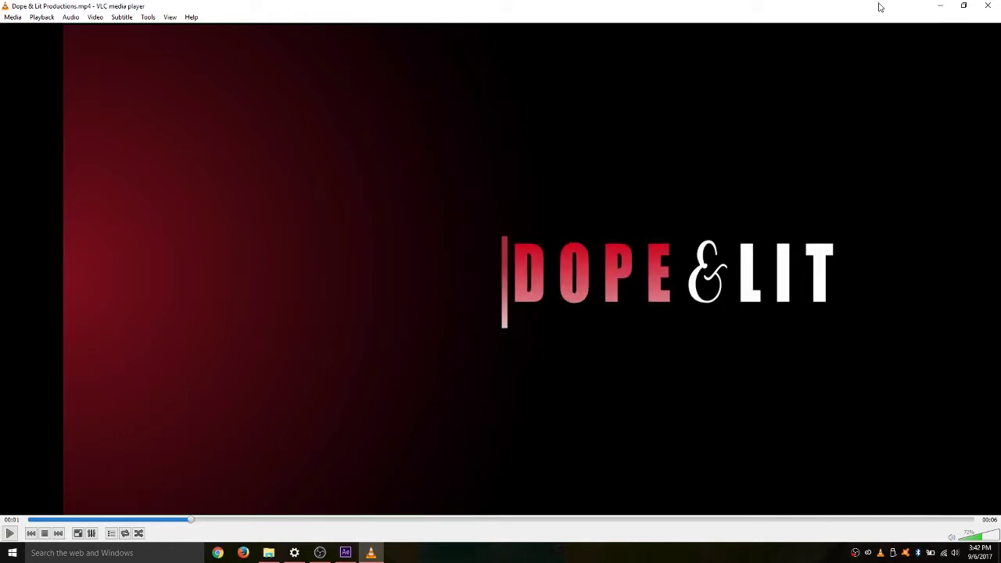
click(991, 7)
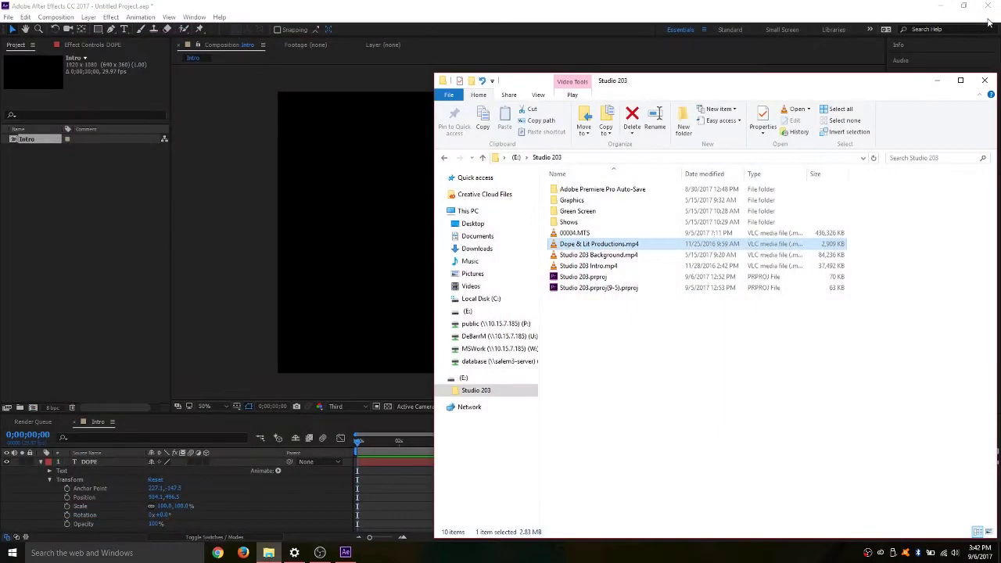
click(941, 82)
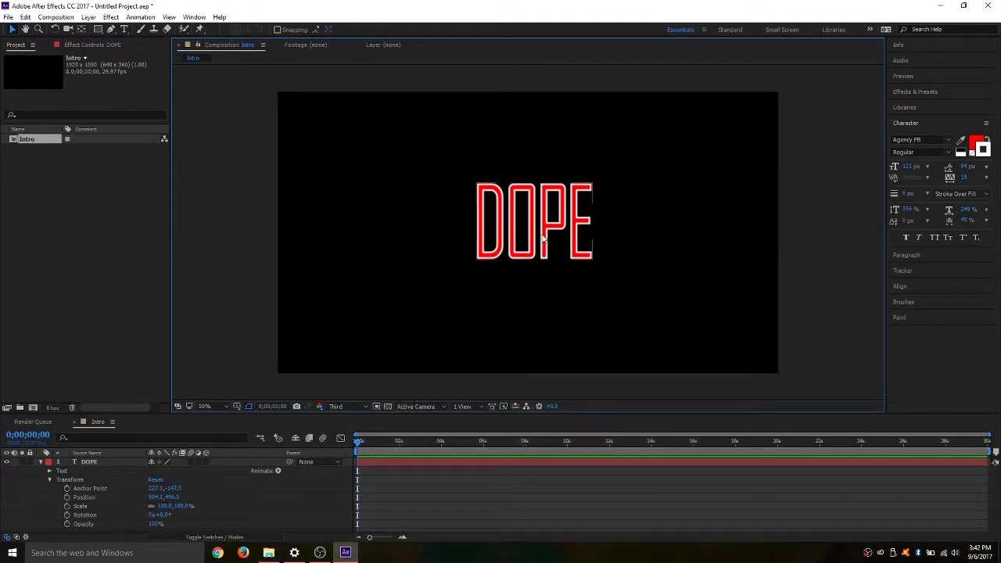
Draw a rectangular mask on the DOPE layer in the empty area above and left of the text
click(40, 461)
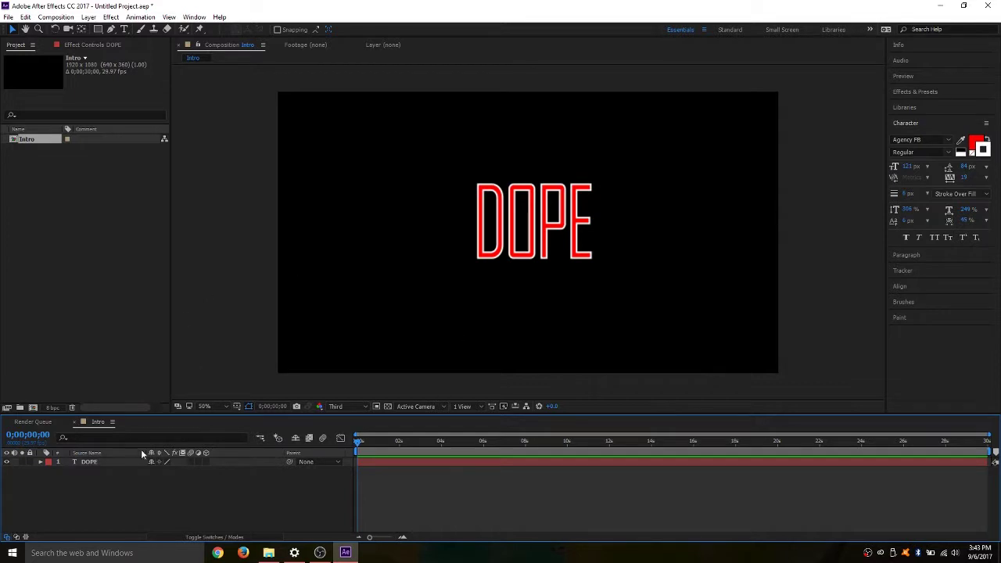
click(112, 462)
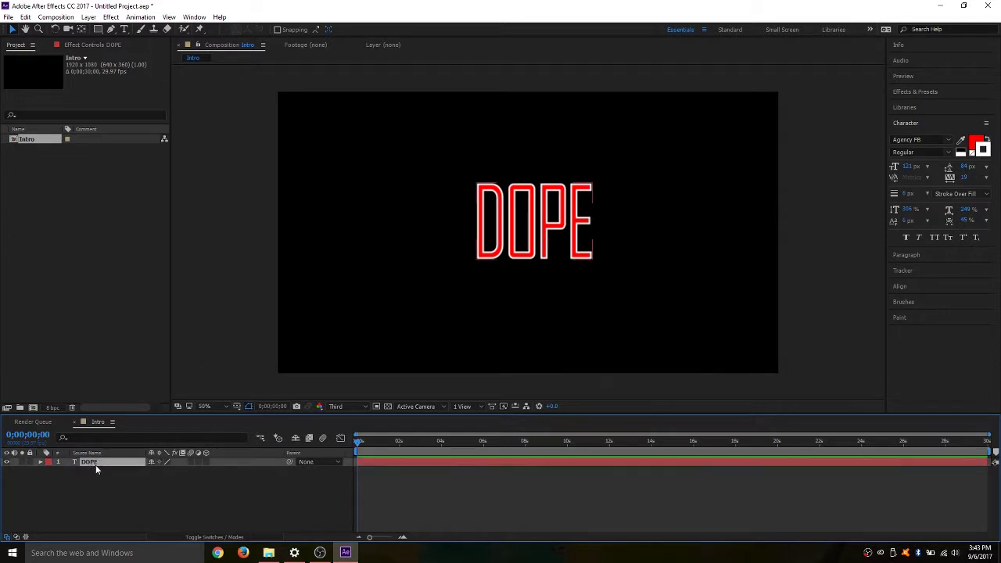
click(98, 29)
drag(330, 134, 343, 149)
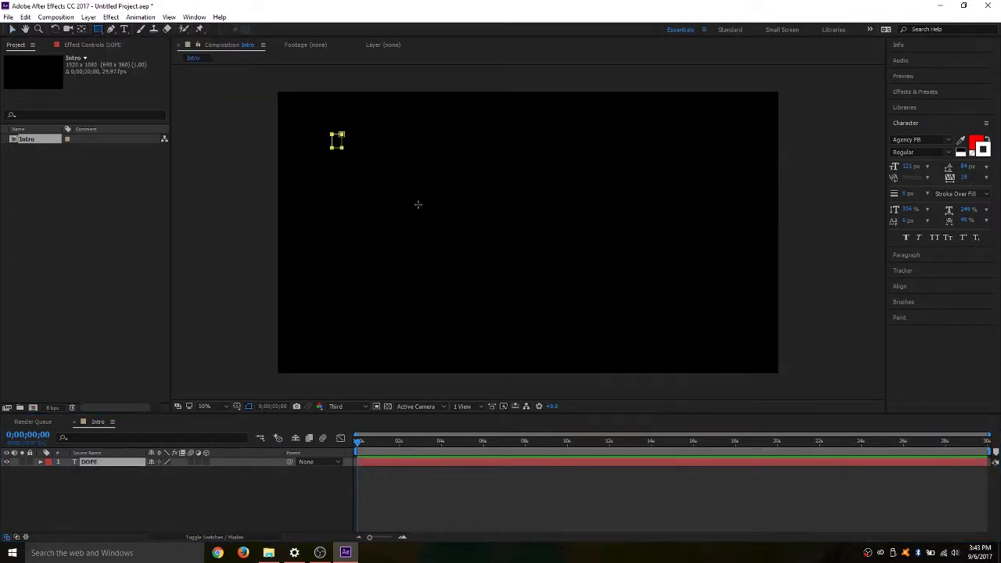
drag(417, 204, 463, 211)
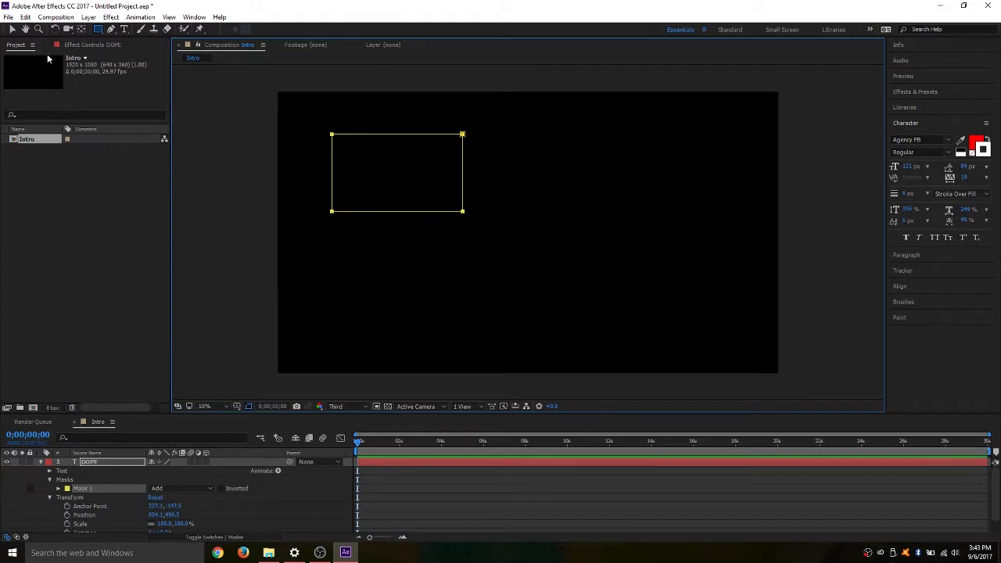
Try shifting the masked DOPE layer's anchor point, undo it, and delete the rectangular mask
drag(154, 505, 461, 506)
key(ctrl+z)
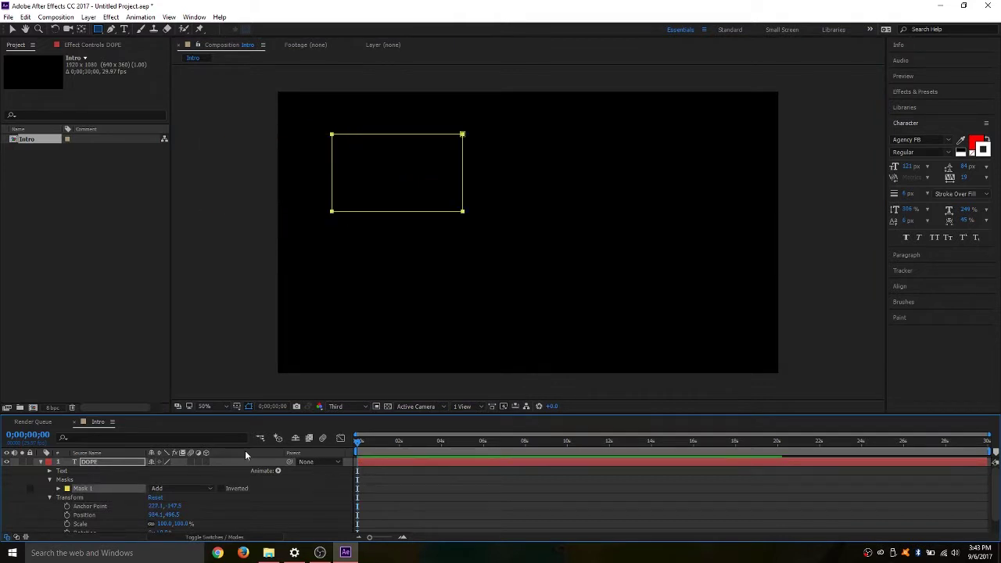
key(Delete)
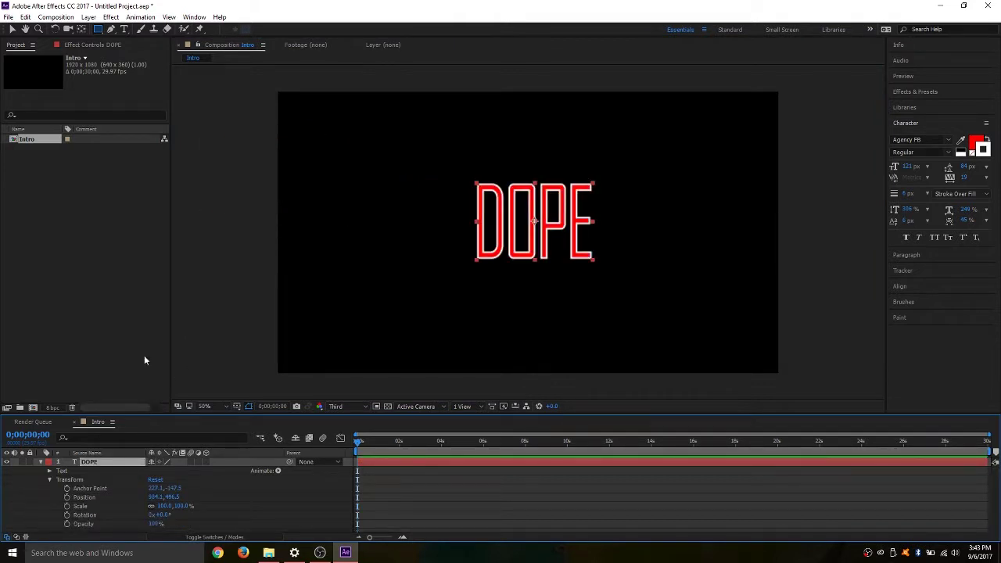
click(41, 462)
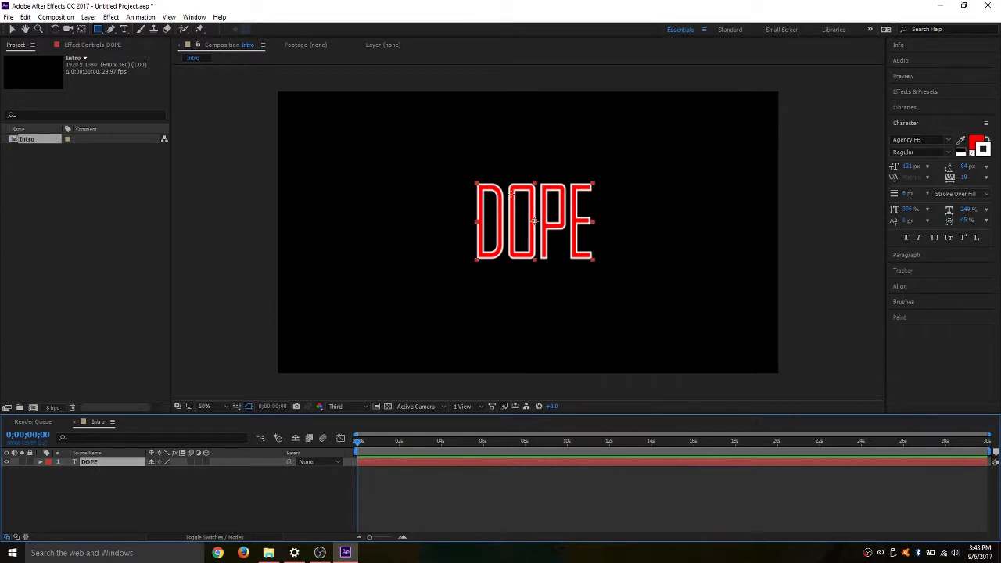
click(91, 491)
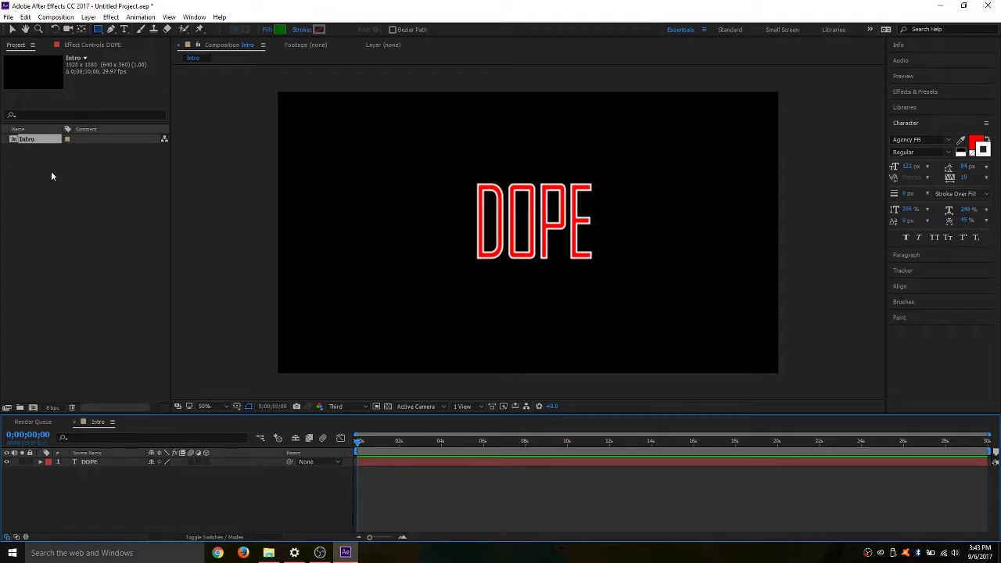
click(89, 17)
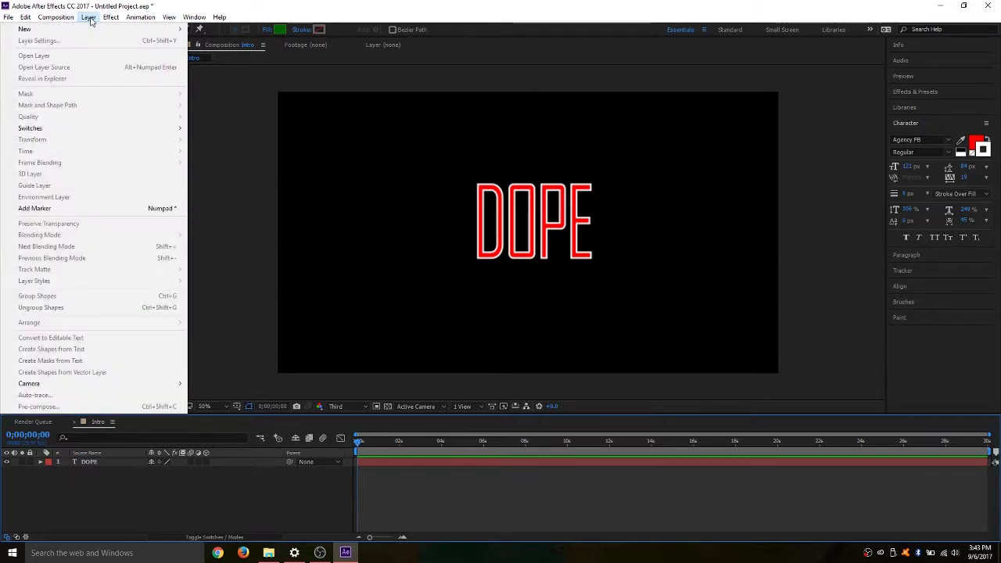
mouse_move(93, 29)
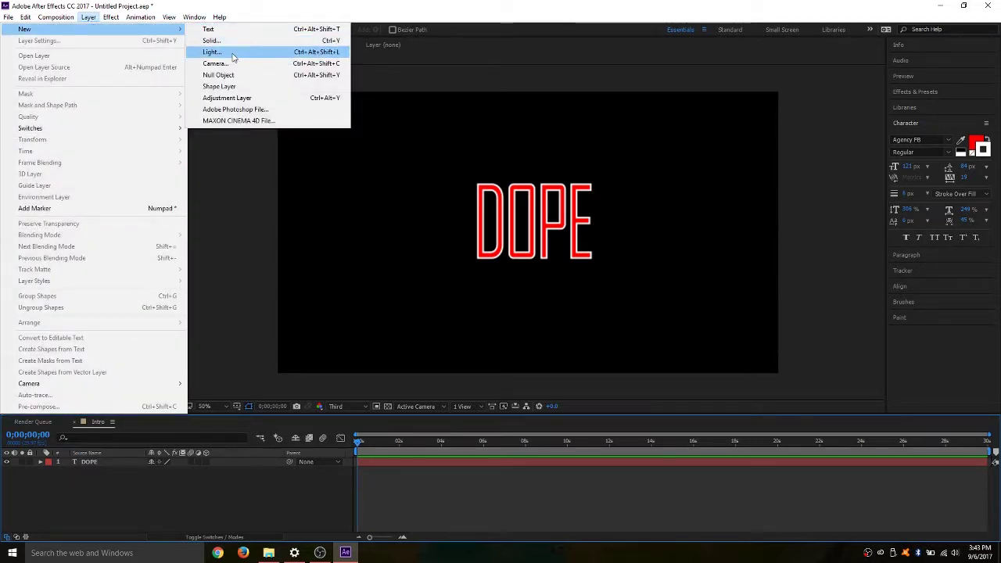
click(151, 4)
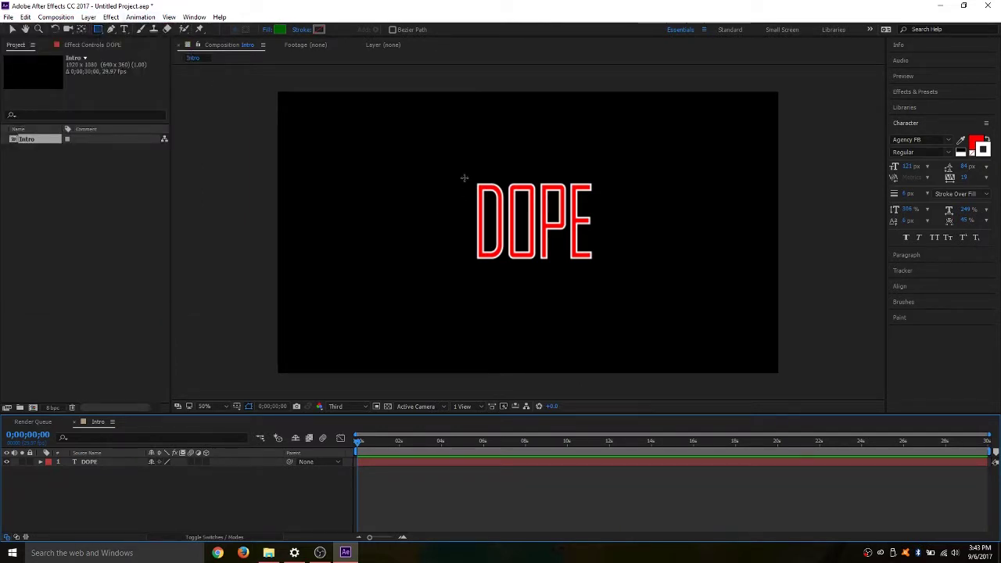
Draw a green rectangle shape covering the DOPE text, keep its layer above the text layer, and center its anchor point
drag(463, 176, 603, 264)
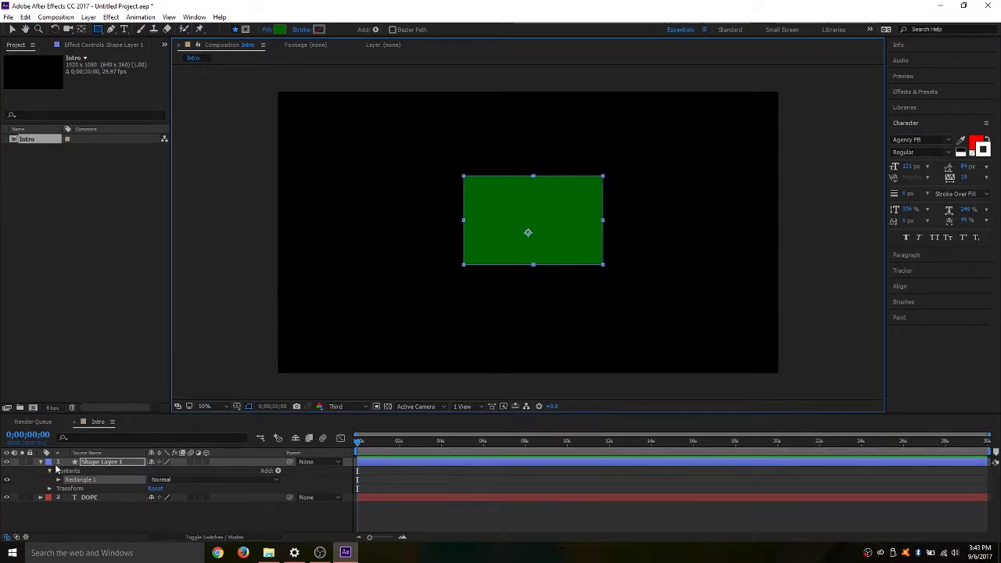
click(41, 462)
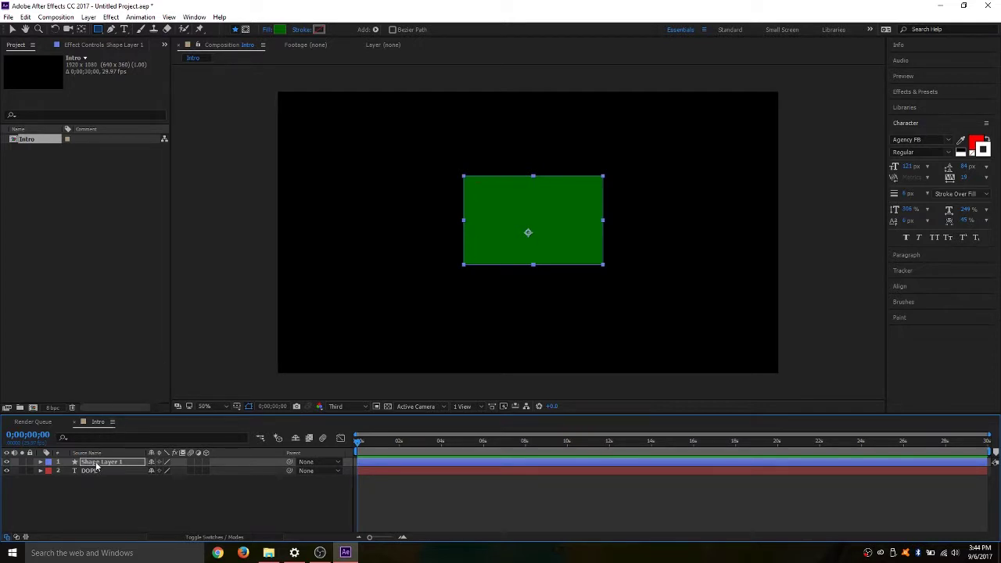
drag(96, 467, 101, 478)
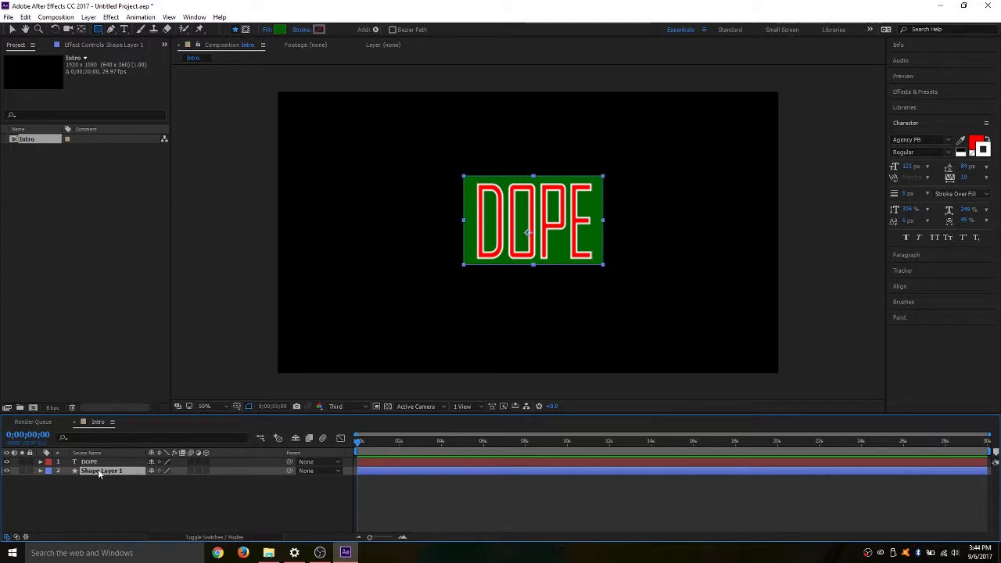
drag(98, 469, 102, 462)
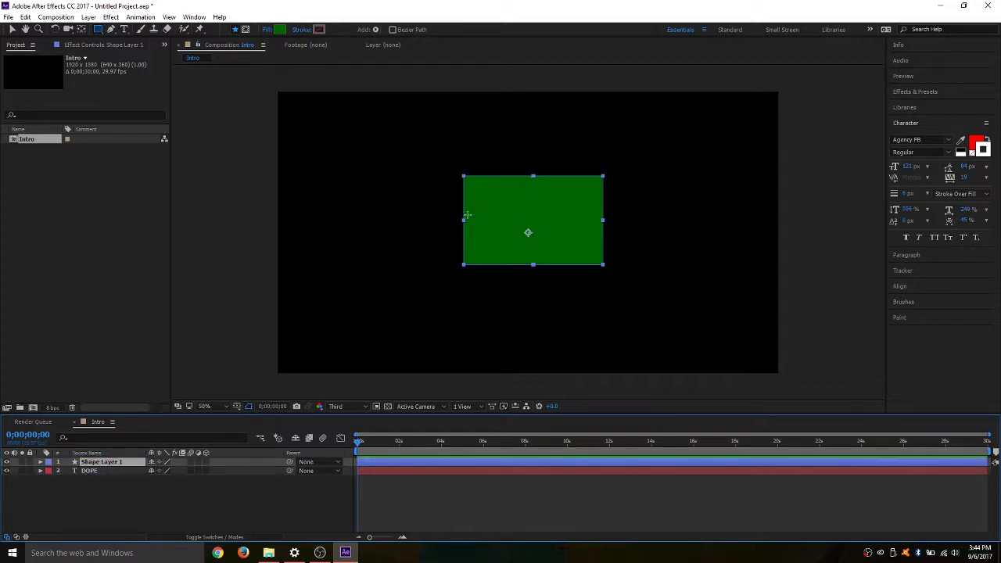
click(11, 29)
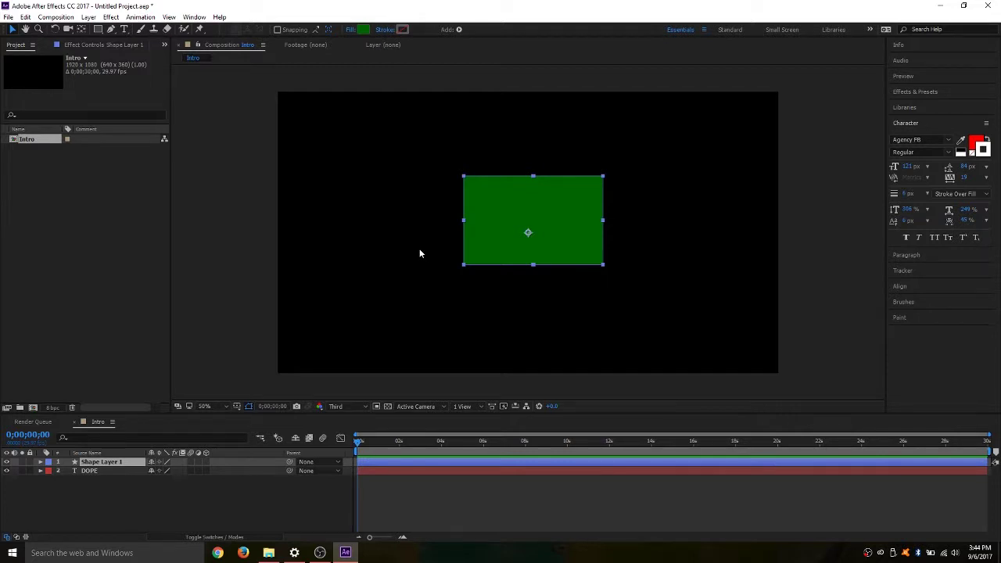
key(ctrl+alt+Home)
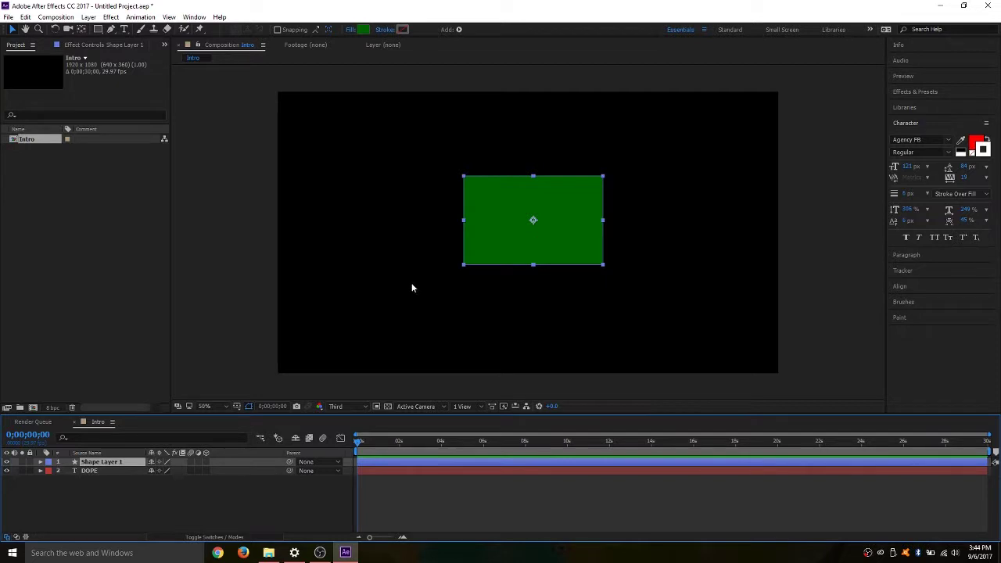
Show the blend mode and track matte columns for the layers in place of the layer switches
click(216, 538)
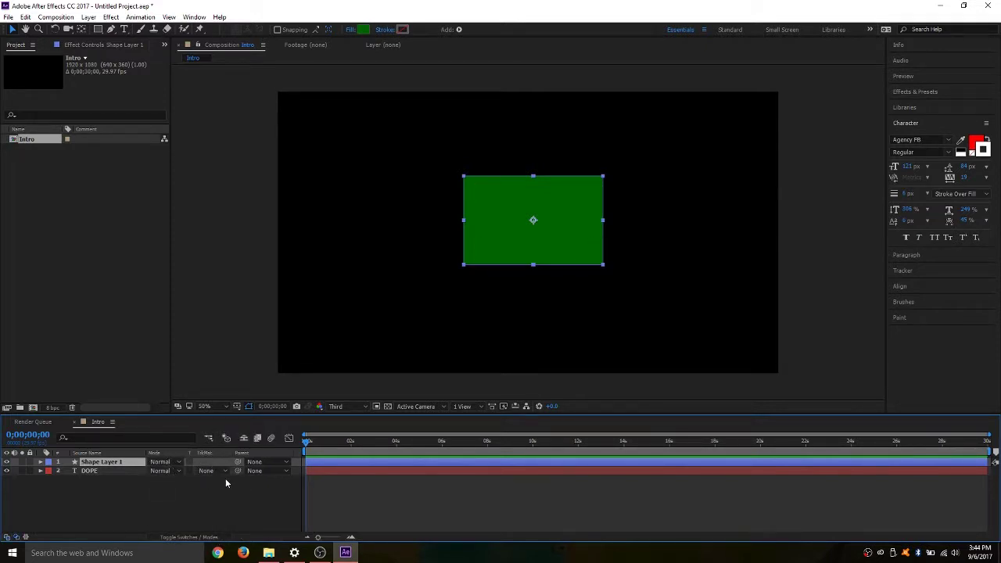
click(191, 537)
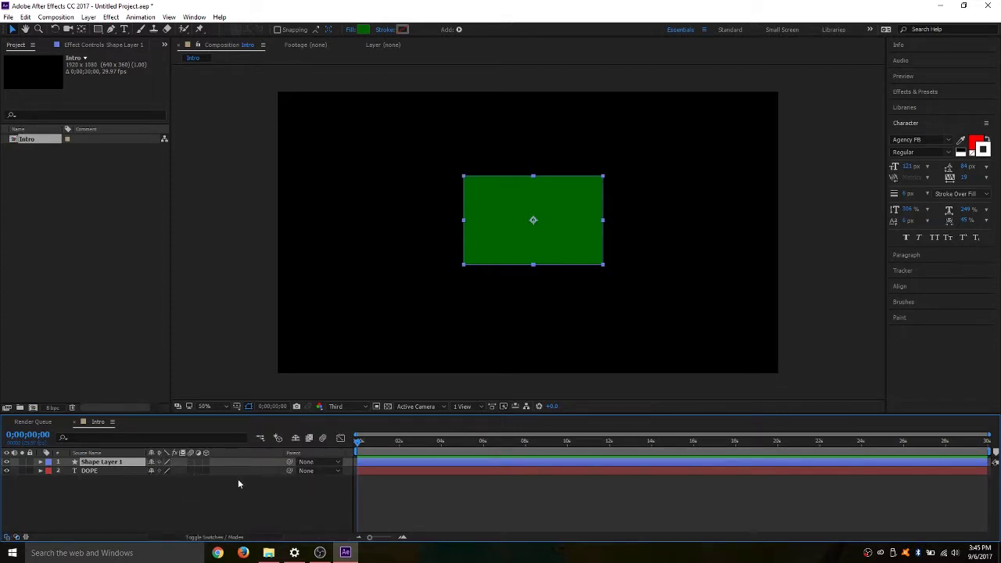
click(210, 538)
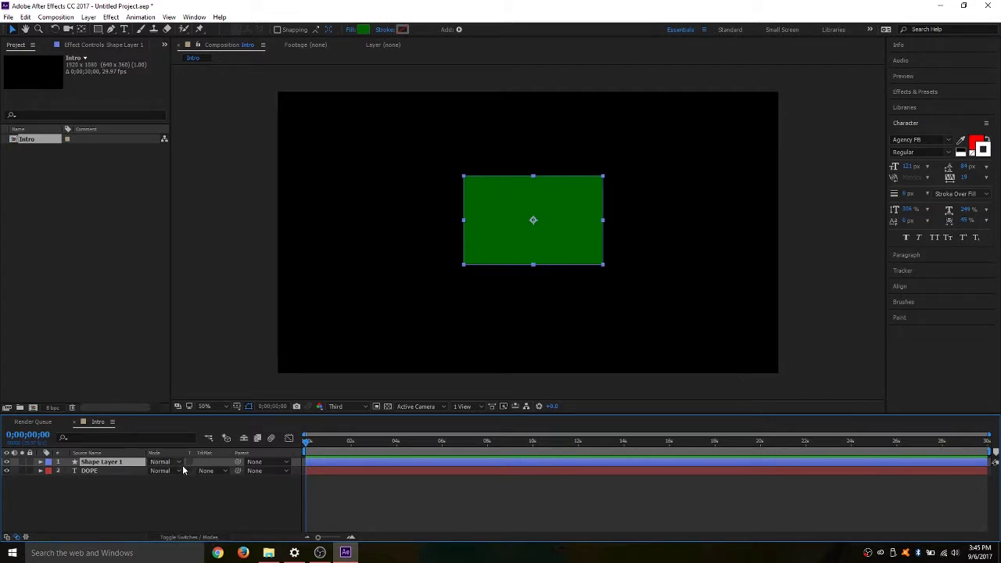
click(16, 537)
click(18, 537)
click(18, 537)
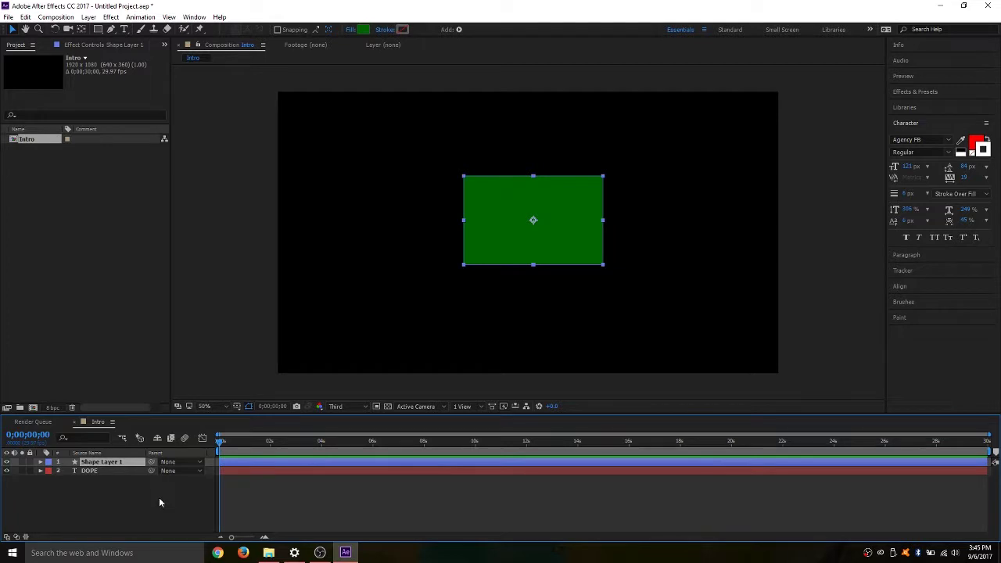
click(18, 537)
click(183, 537)
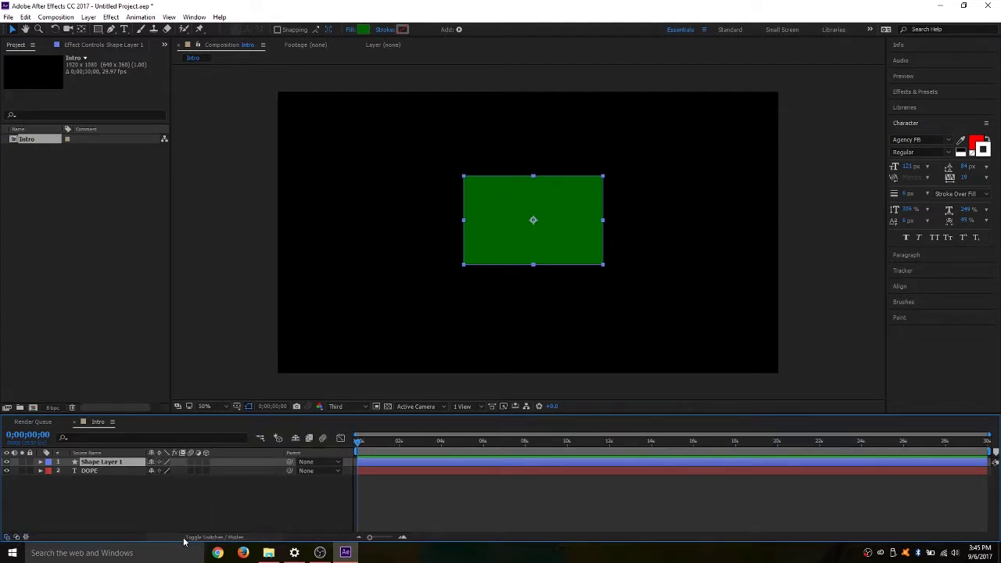
click(184, 537)
click(183, 537)
click(184, 538)
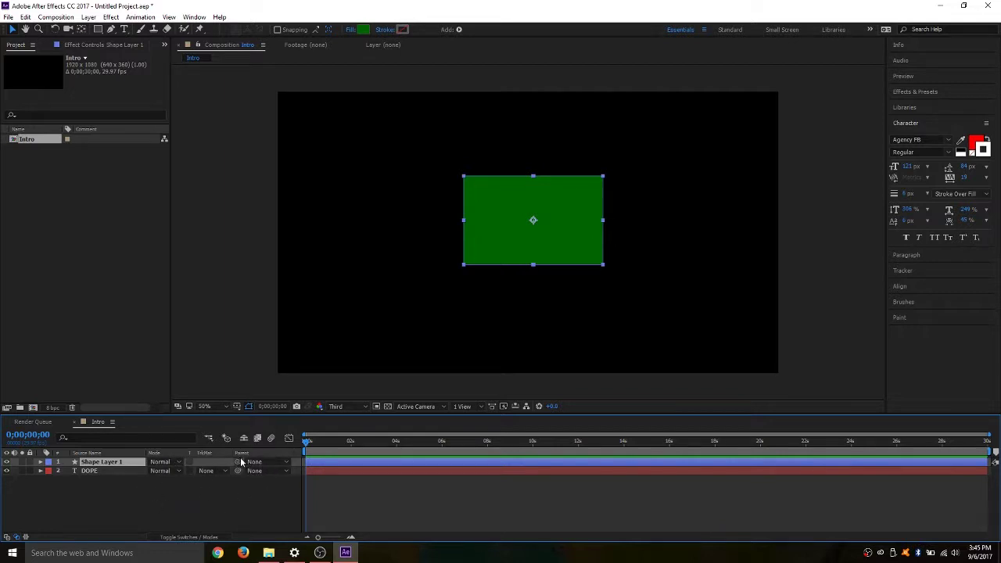
Try sliding the green rectangle sideways to uncover the letter D, and undo the move
drag(238, 463, 101, 462)
drag(508, 223, 548, 221)
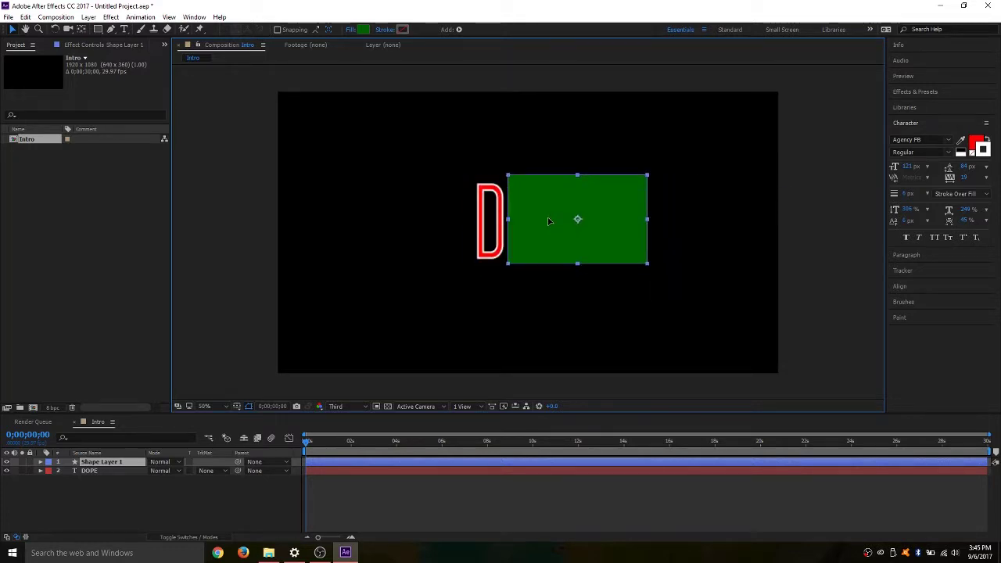
key(ctrl+z)
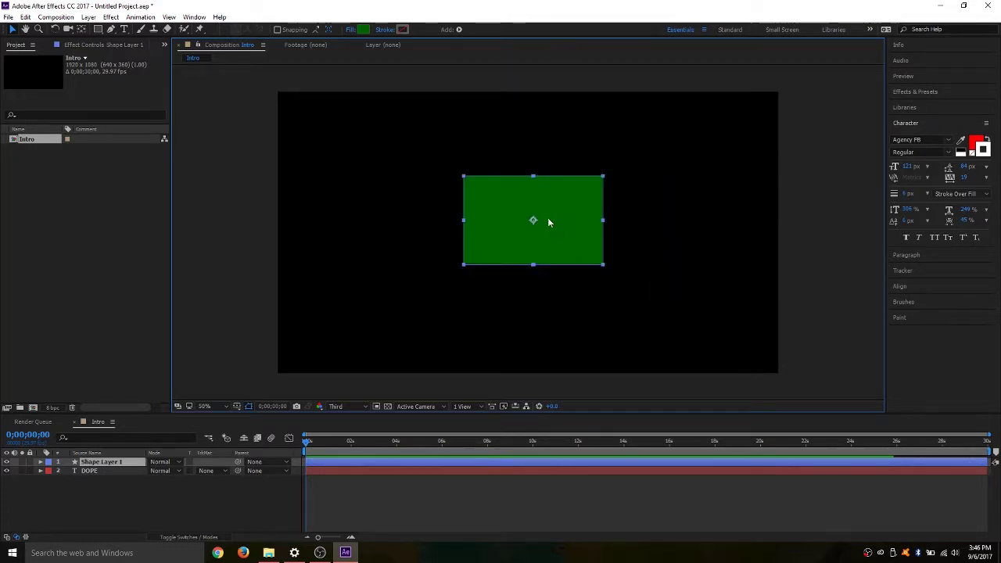
click(169, 465)
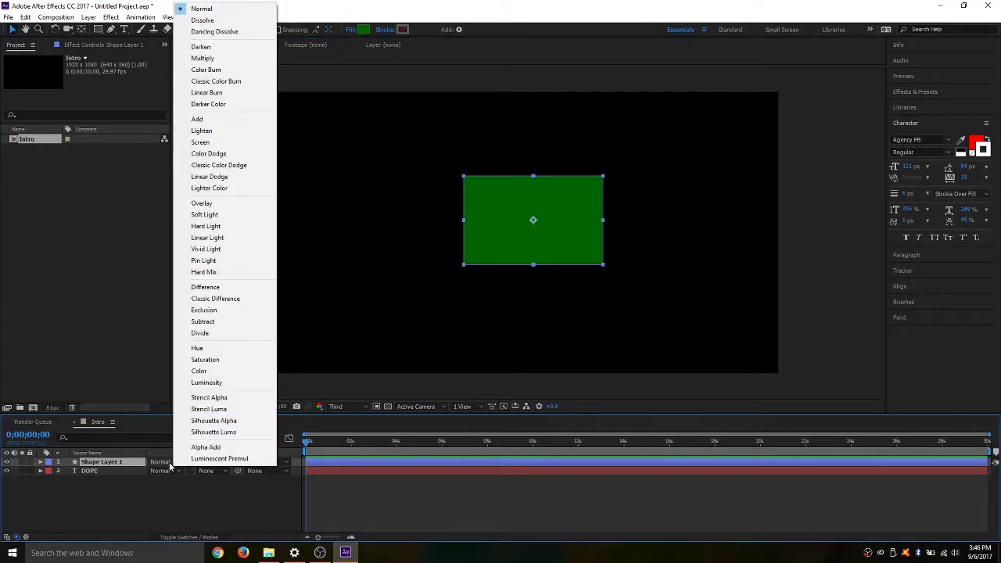
click(177, 487)
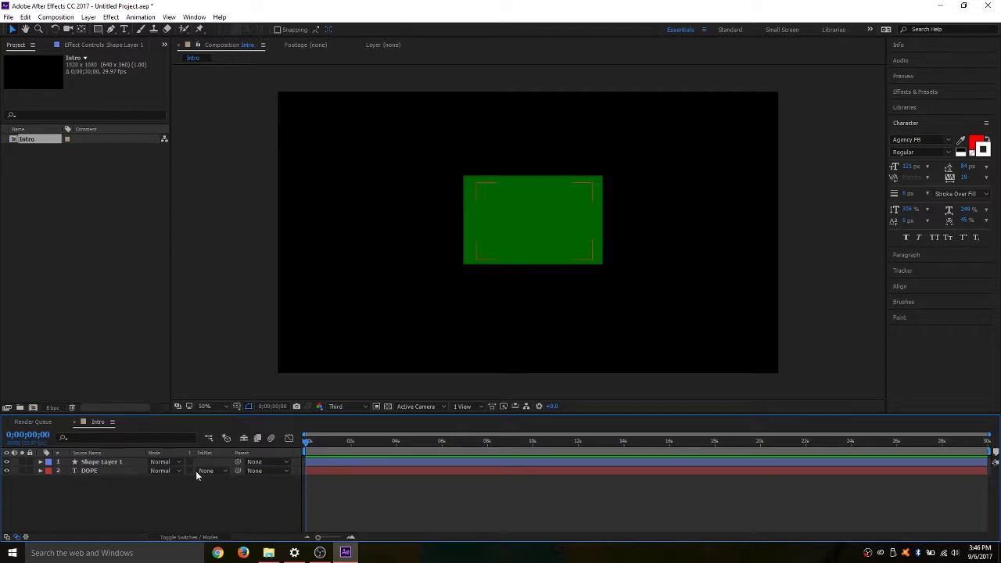
Try an Alpha Matte on the DOPE layer, undo it, and set its track matte to Alpha Inverted Matte "Shape Layer 1"
click(217, 473)
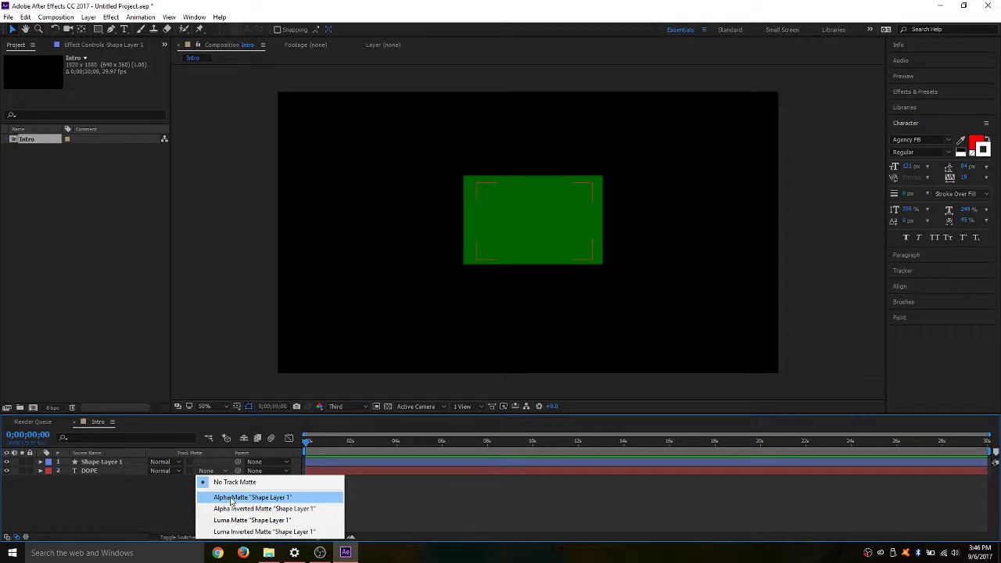
click(232, 498)
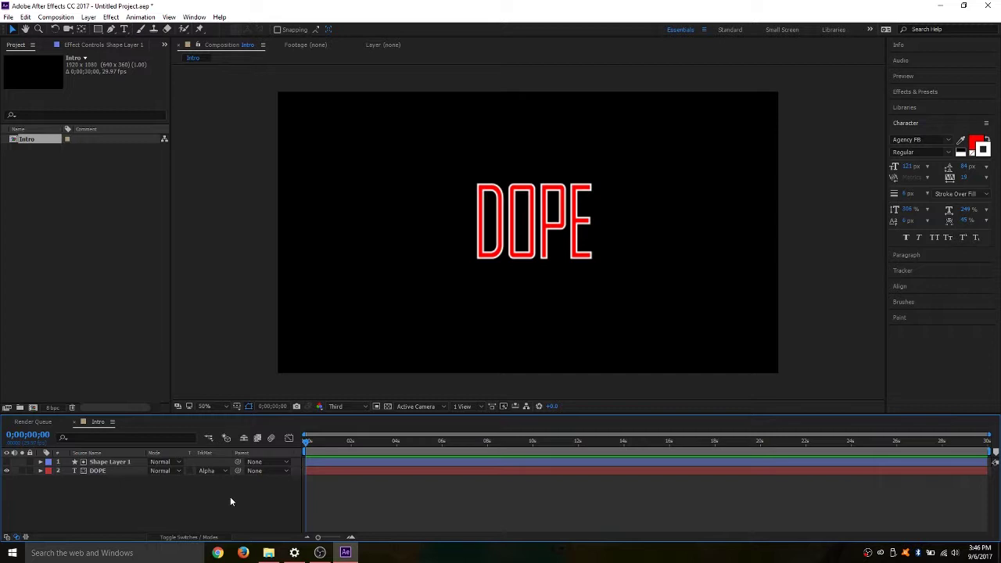
key(ctrl+z)
click(225, 472)
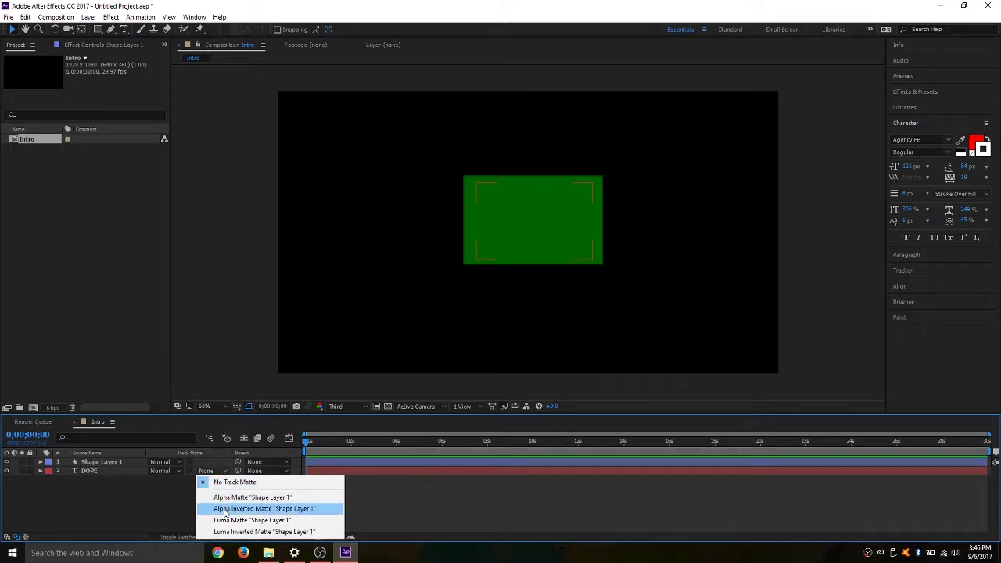
click(225, 510)
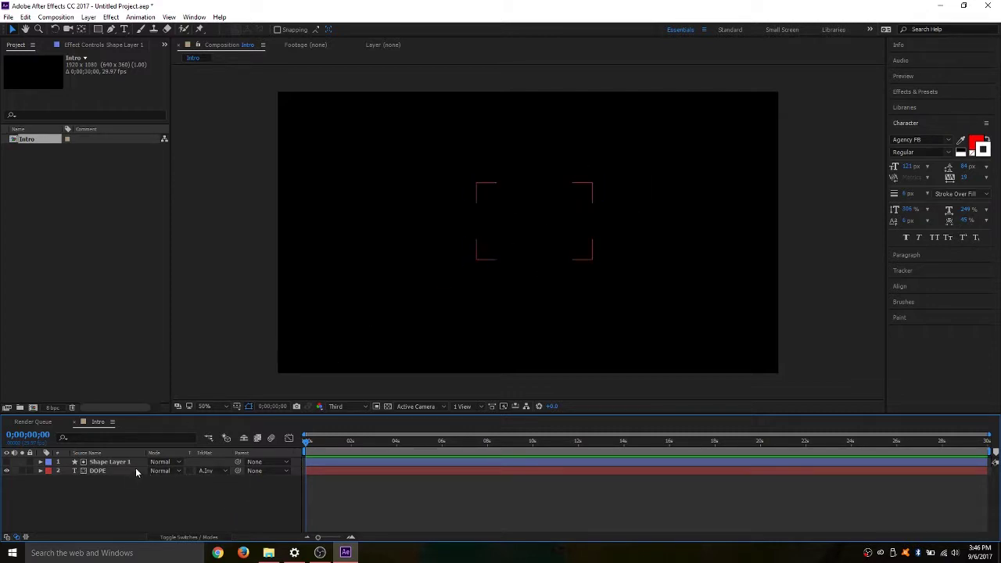
click(208, 471)
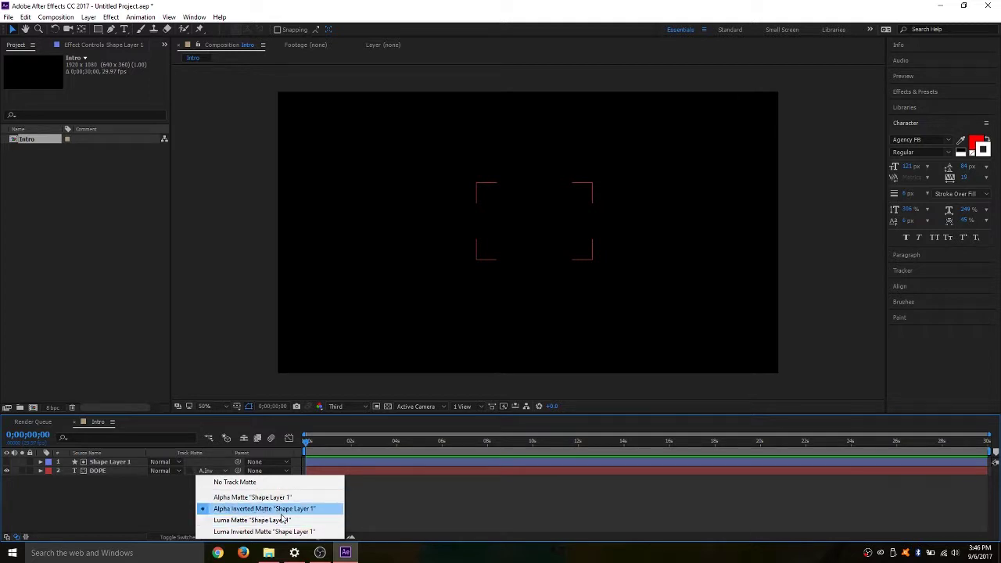
click(127, 488)
Set the horizontal position of Shape Layer 1 to 961 in its Transform properties
click(119, 463)
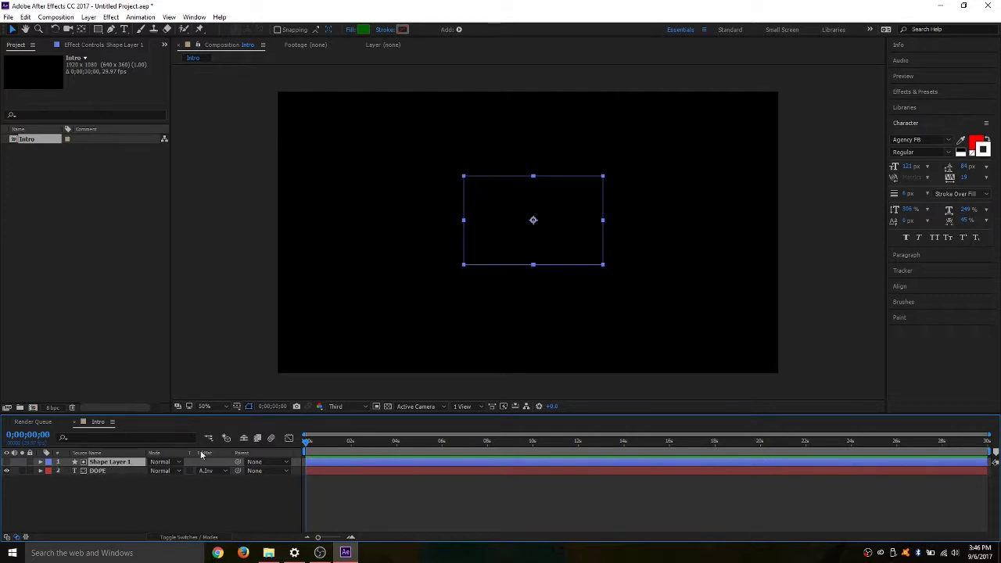
click(40, 462)
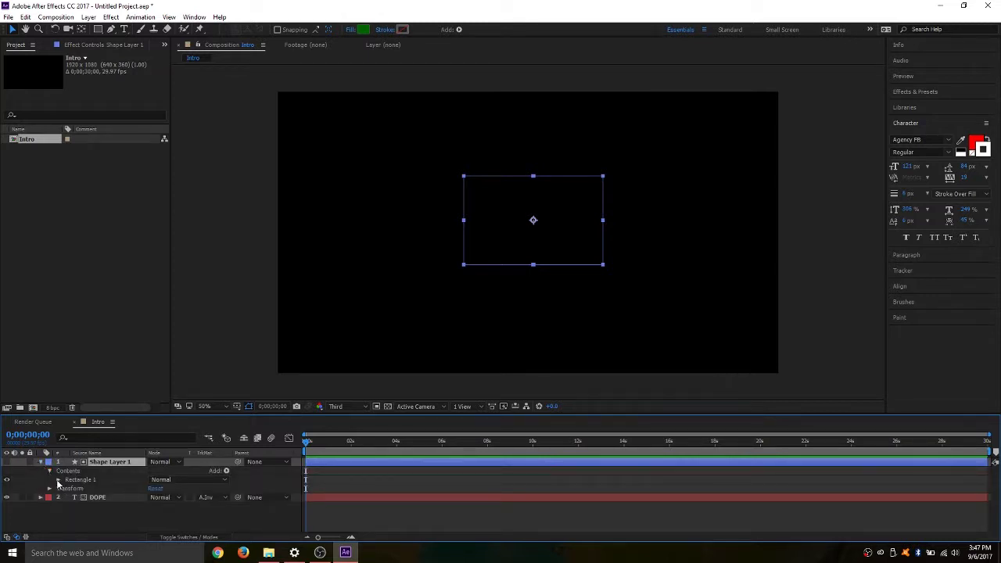
click(49, 489)
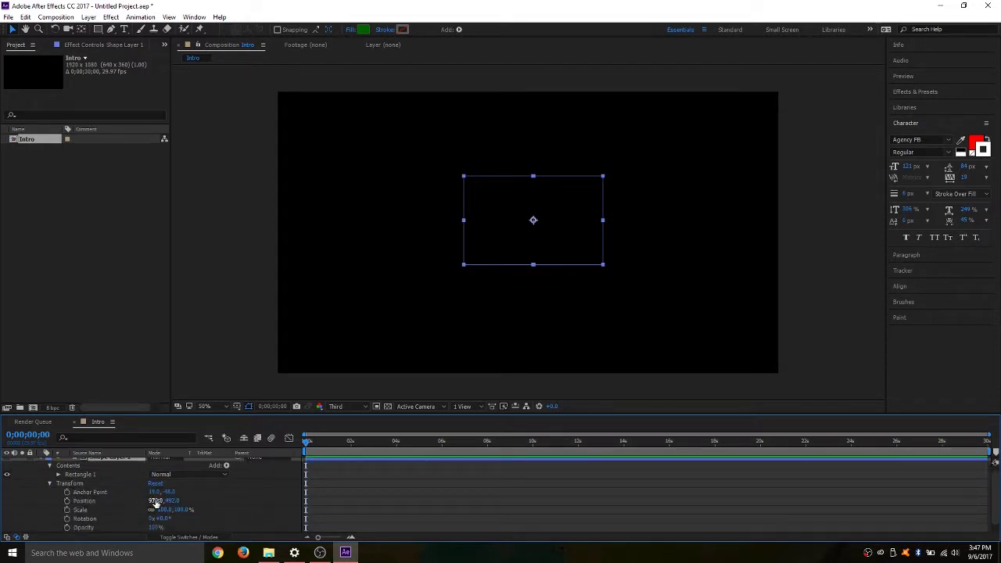
drag(155, 501, 70, 479)
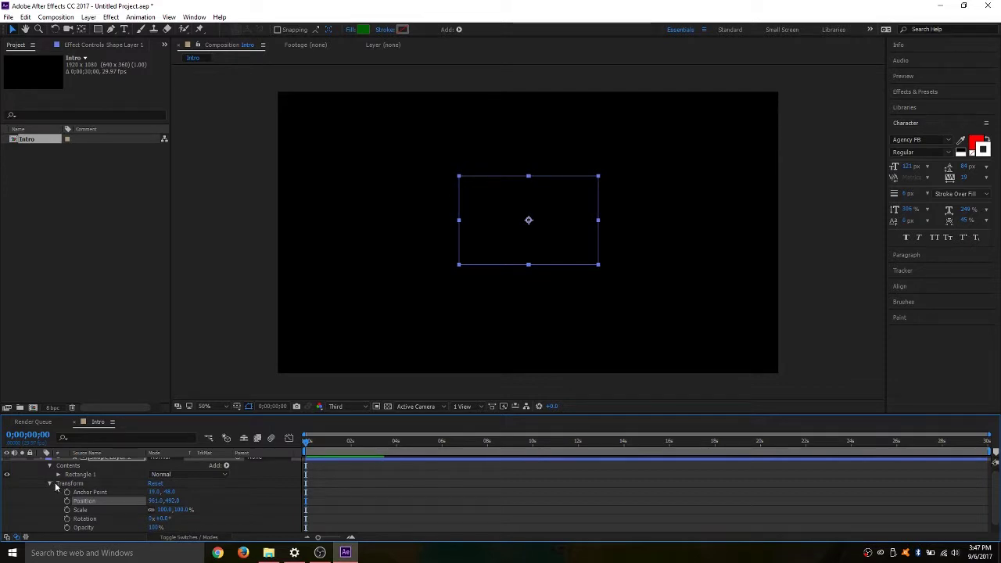
scroll(57, 482, up, 1)
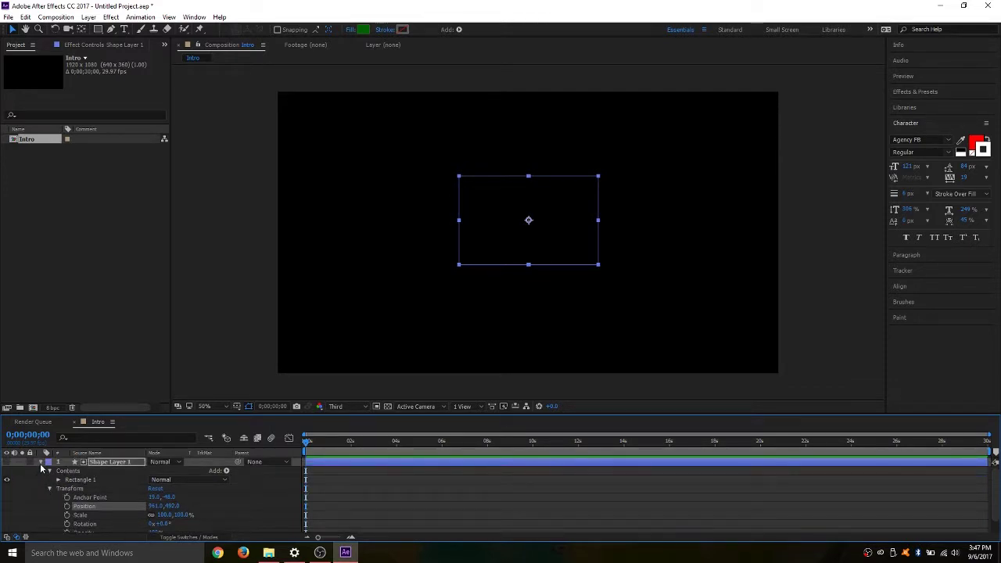
click(40, 462)
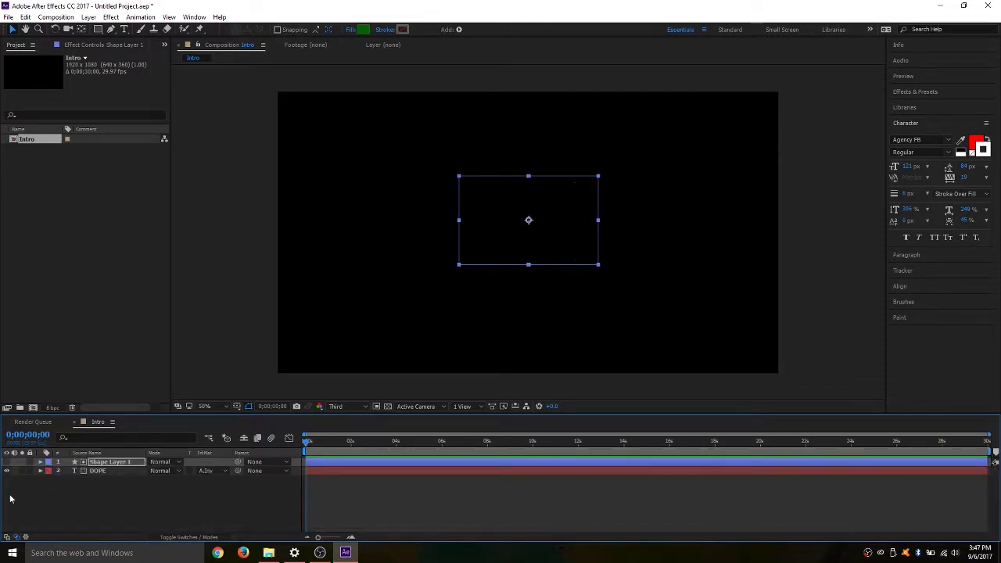
Compare the composition with the DOPE layer hidden and shown, and check the layer's track matte options
click(7, 470)
click(6, 470)
click(6, 469)
click(213, 470)
click(172, 494)
click(172, 494)
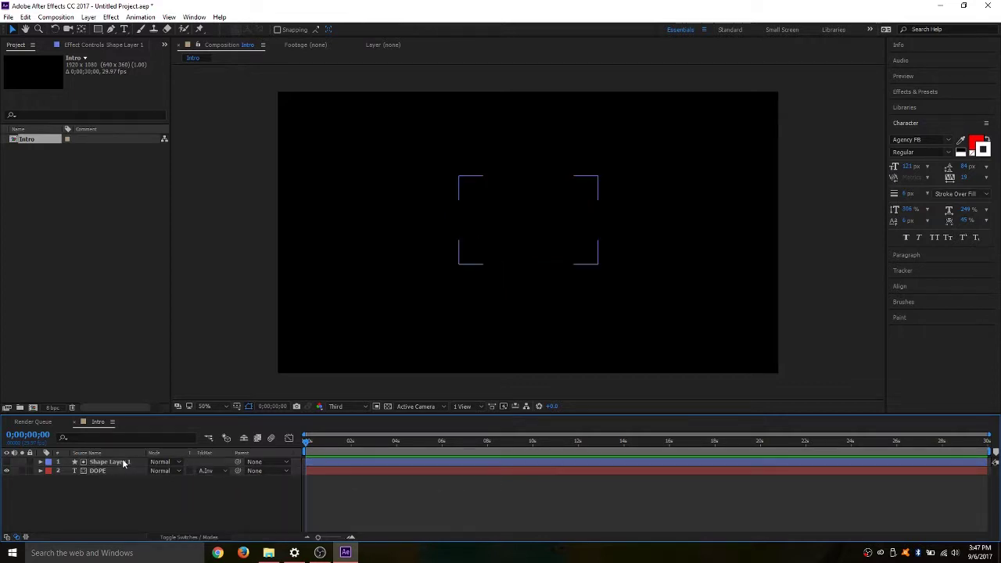
click(9, 468)
click(9, 467)
click(7, 470)
Set the horizontal position of Shape Layer 1 to 1243 so the matte uncovers the first part of DOPE
click(41, 462)
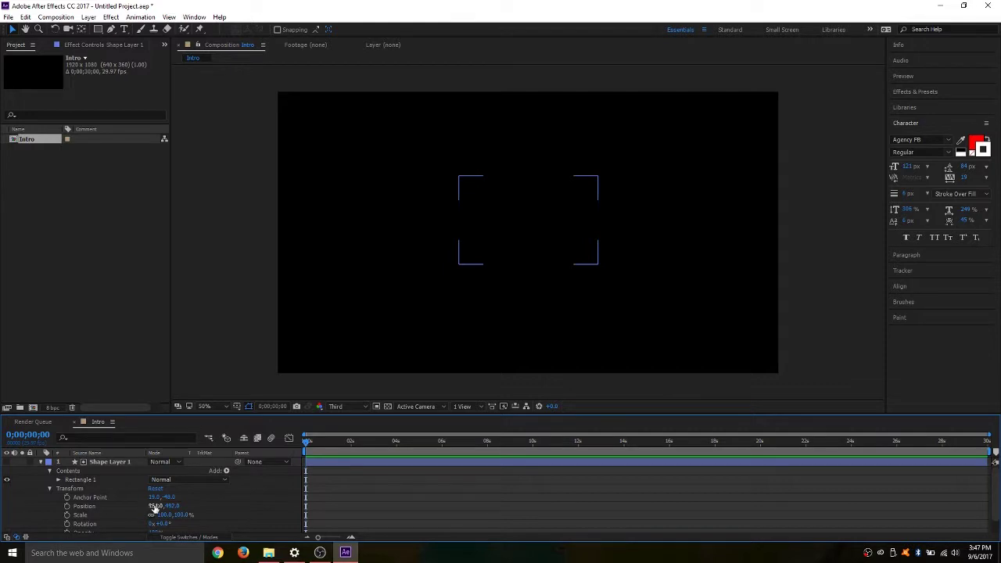
drag(154, 505, 295, 495)
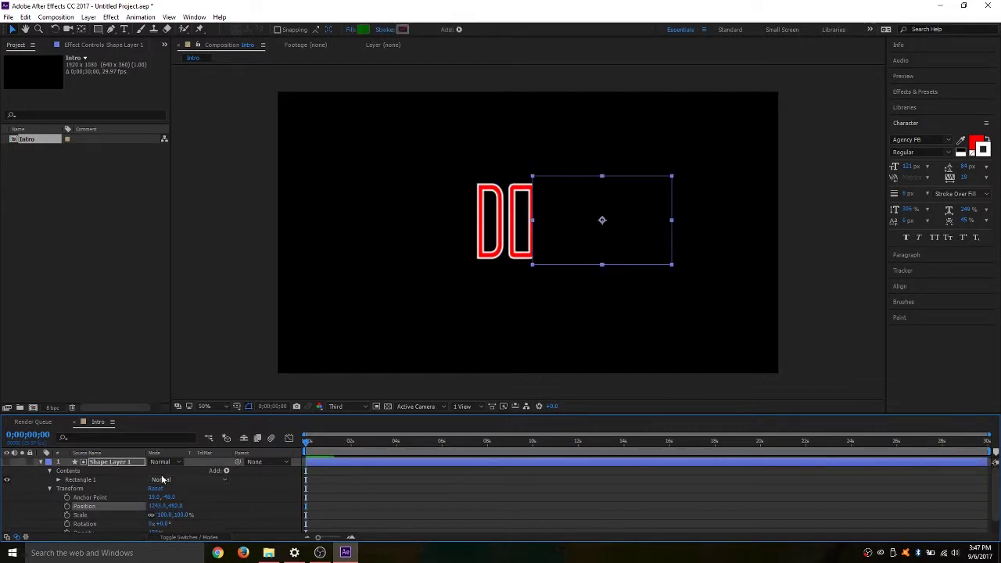
click(41, 462)
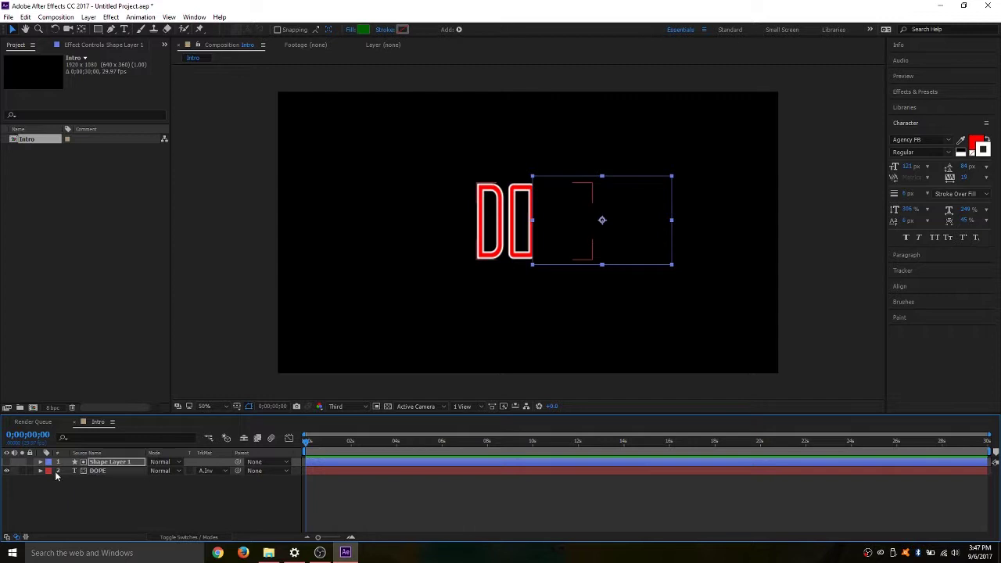
Hide the DOPE layer and display the composition background as a transparency grid
click(6, 472)
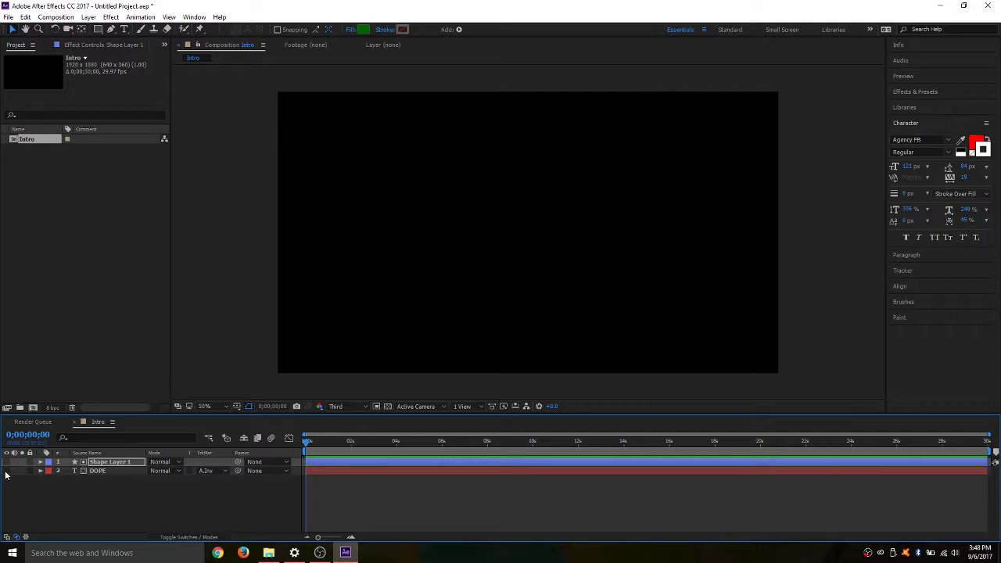
click(7, 472)
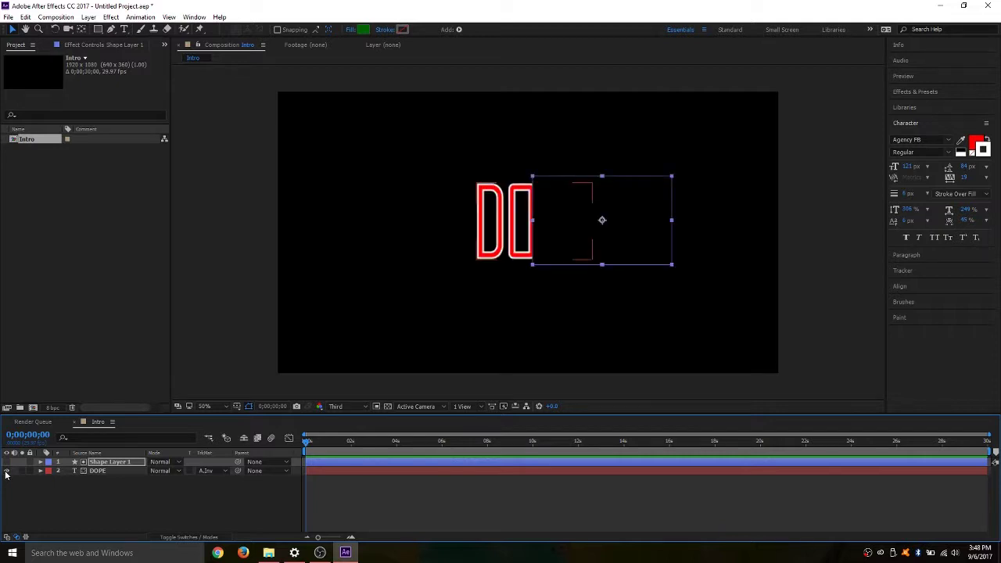
click(6, 471)
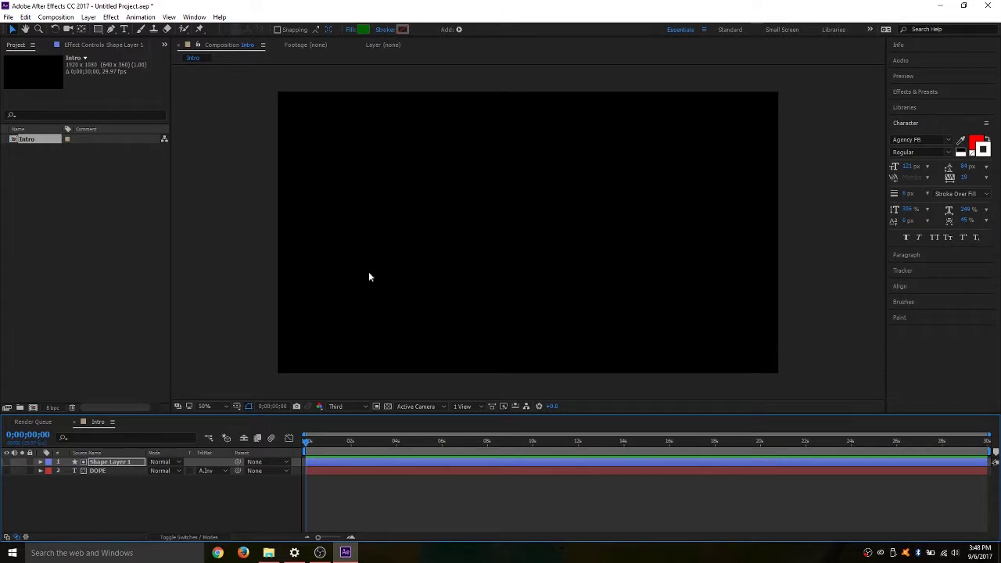
click(376, 406)
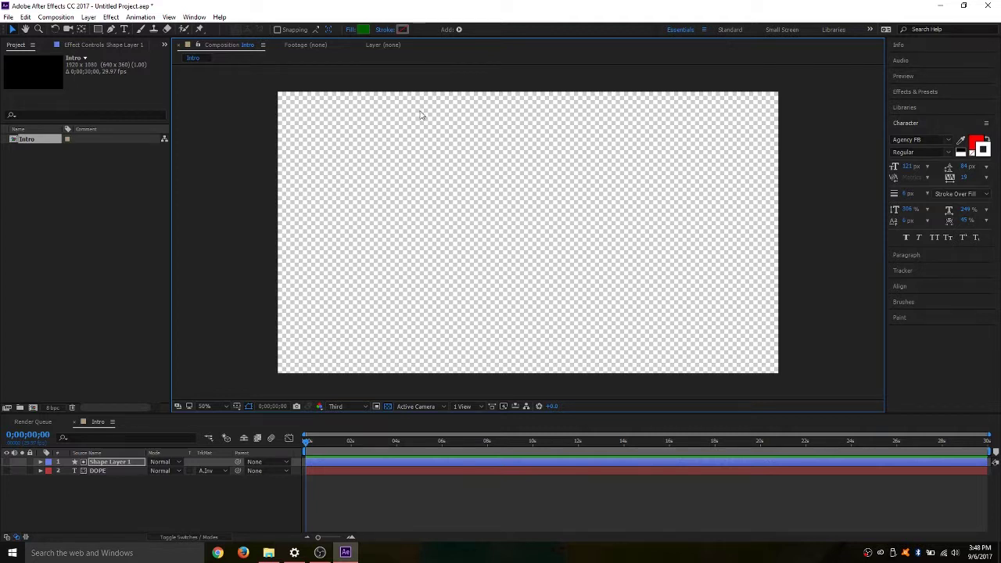
Try shifting Shape Layer 1 horizontally through its Position property while the DOPE layer is hidden
click(40, 462)
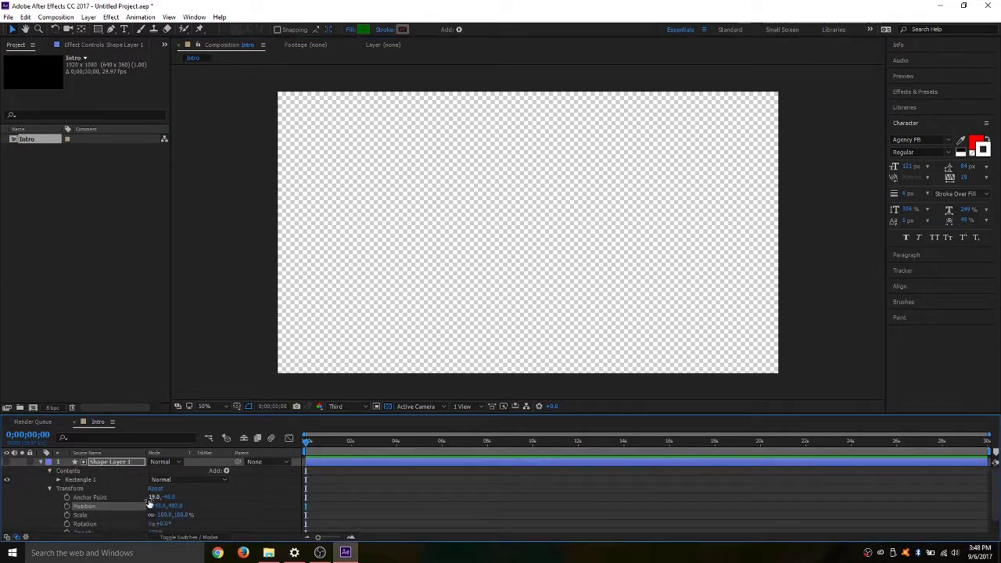
drag(152, 507, 344, 496)
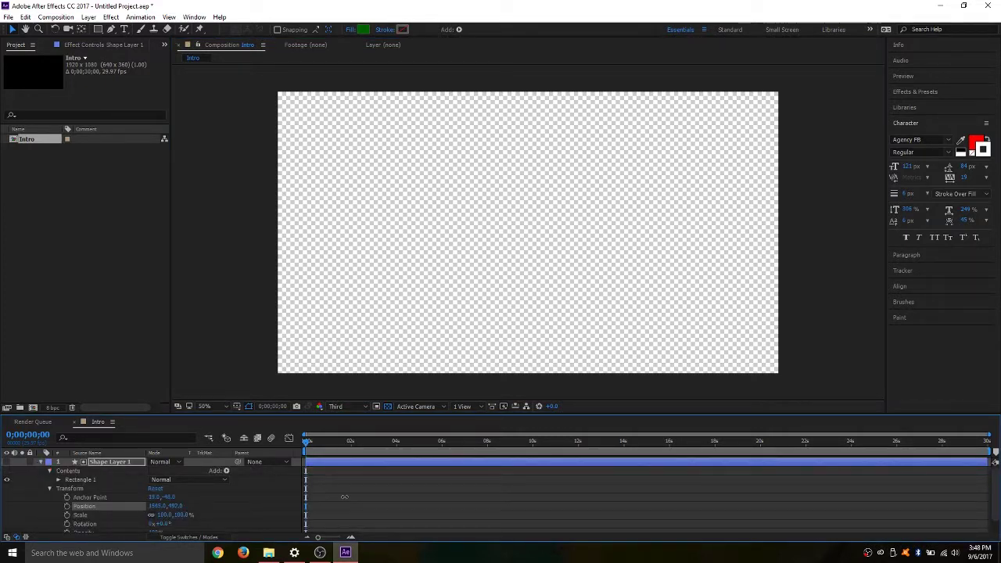
drag(139, 506, 177, 505)
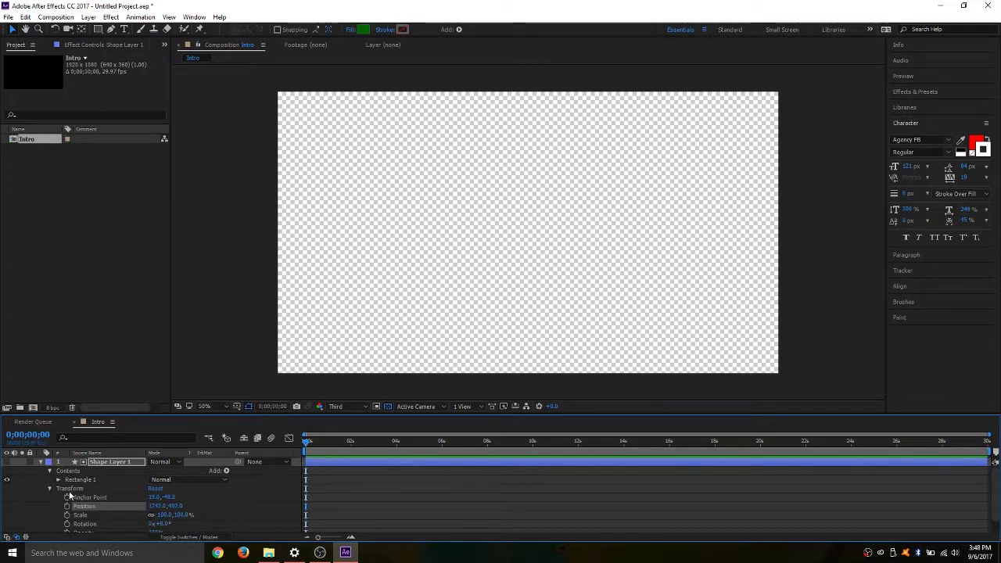
click(39, 463)
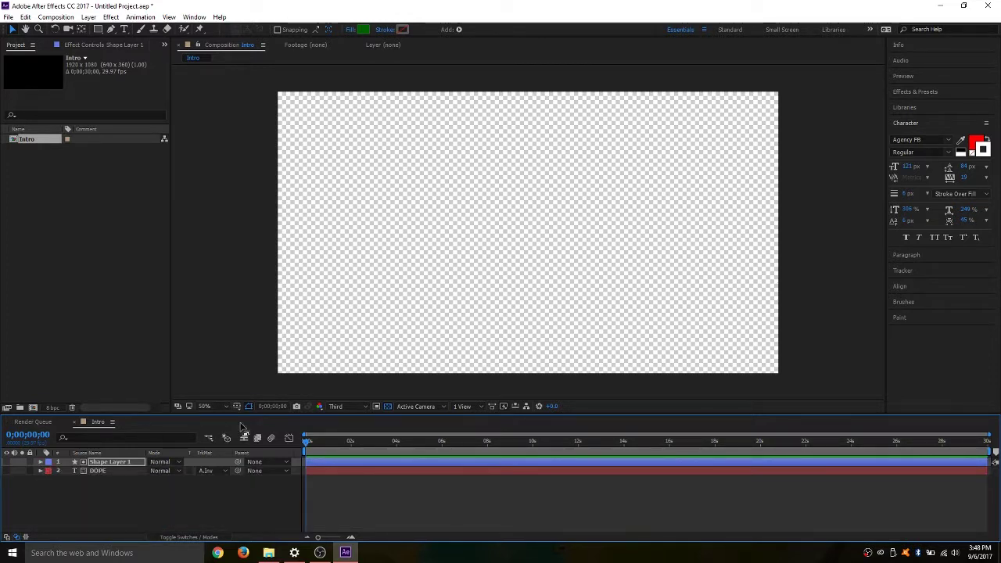
Make the DOPE layer visible again and compare it against the black background and the transparency grid
click(387, 405)
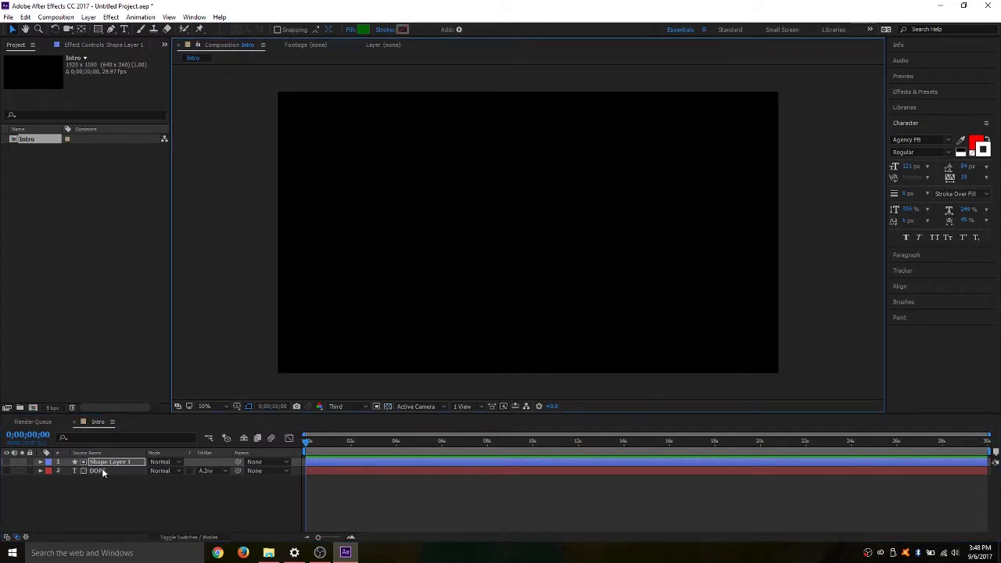
click(6, 471)
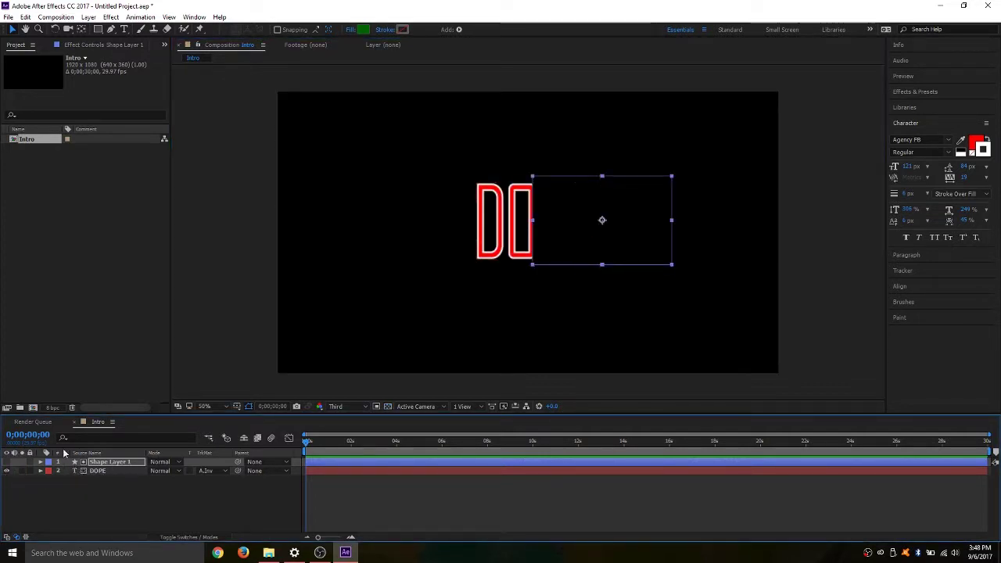
click(387, 406)
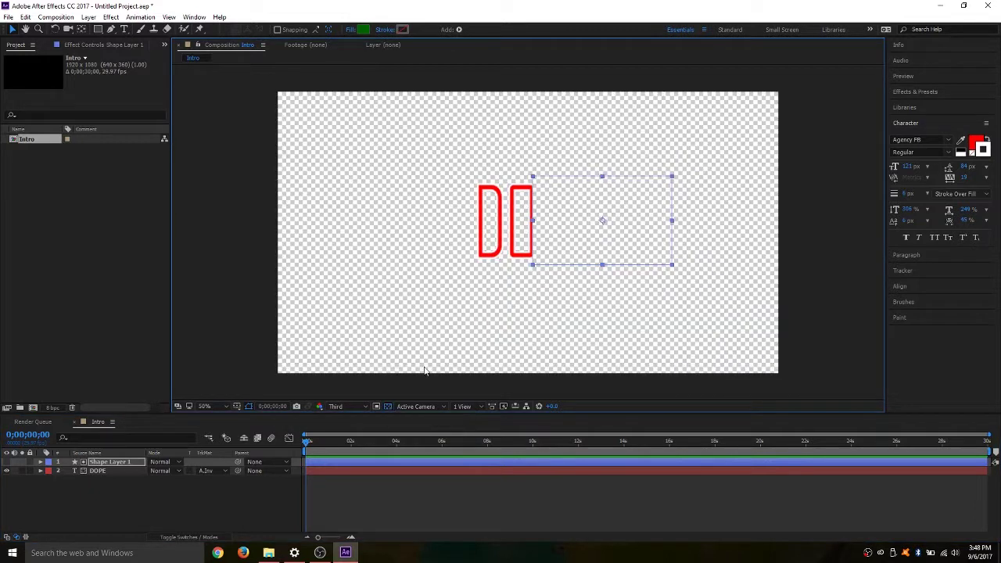
Set the horizontal position of Shape Layer 1 to 969 so the matte covers the whole DOPE text
click(40, 462)
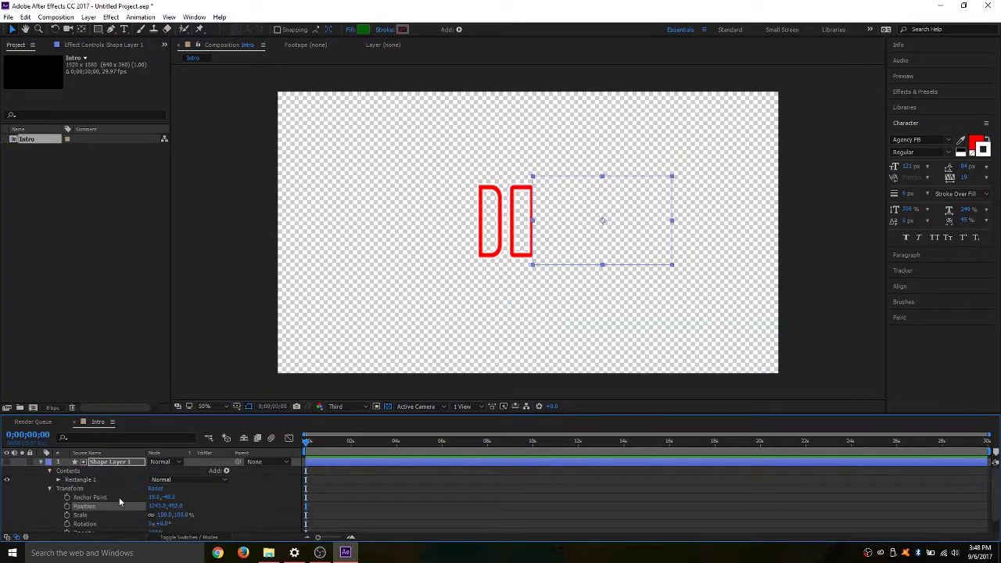
drag(154, 505, 25, 522)
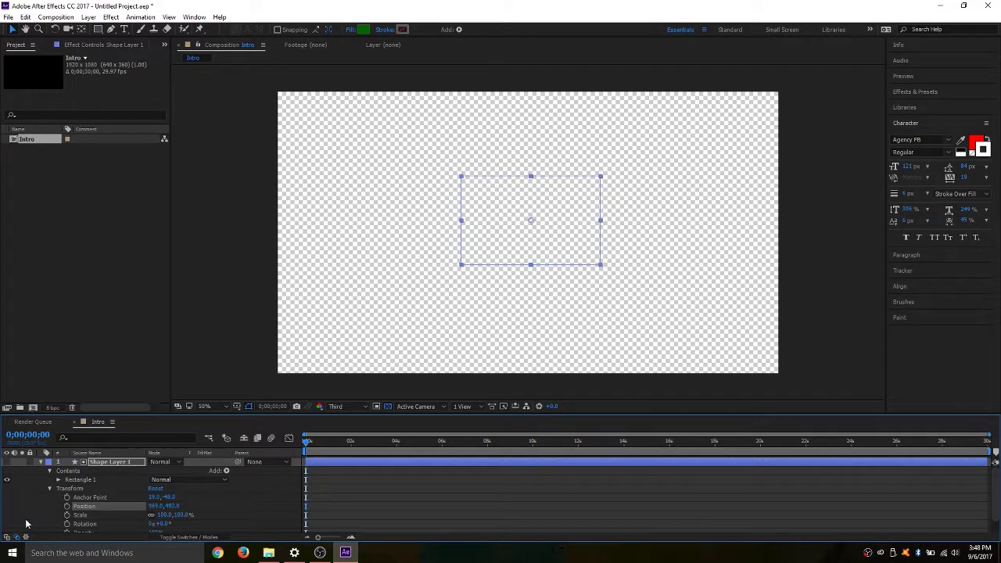
click(40, 462)
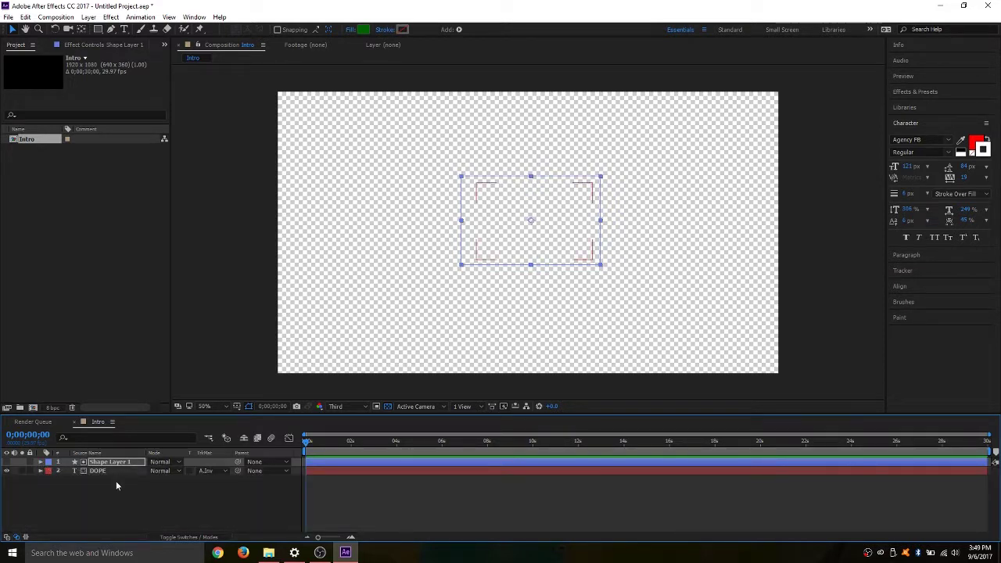
click(42, 462)
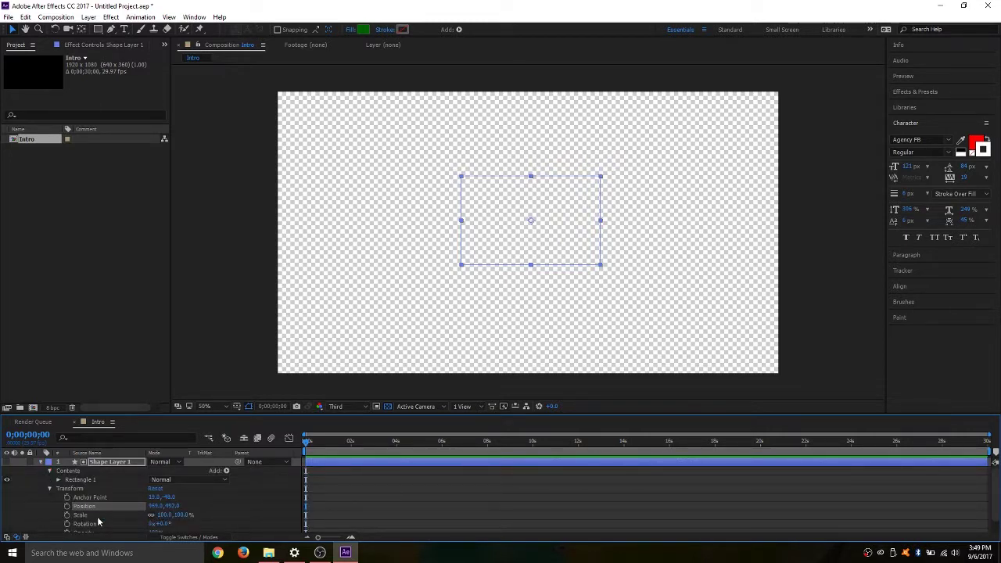
click(41, 462)
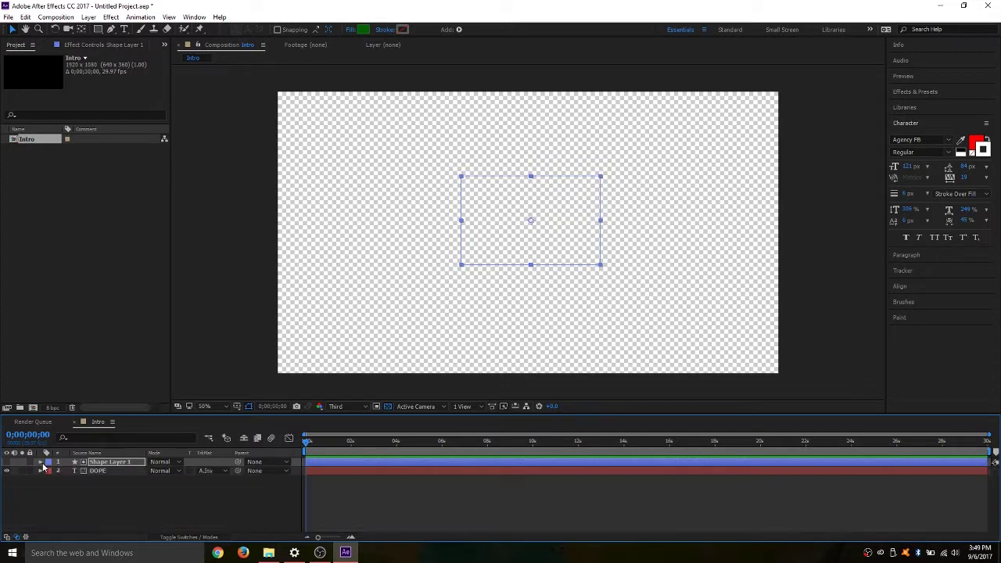
Review the Position, Scale, Opacity and Rotation properties of Shape Layer 1 one at a time and in the full Transform group
click(111, 499)
click(101, 462)
key(p)
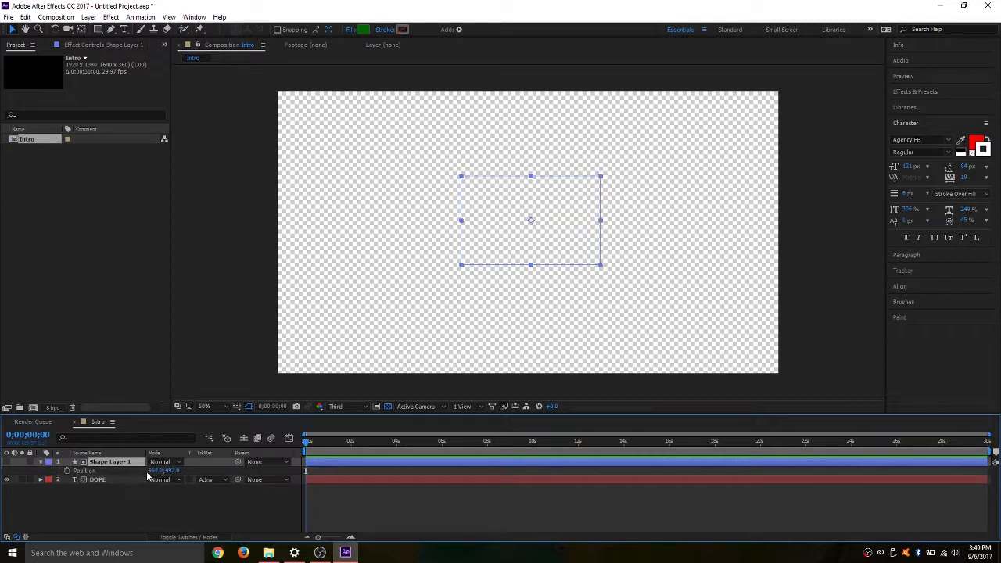
mouse_move(153, 470)
mouse_down()
mouse_move(167, 471)
mouse_move(158, 470)
mouse_up()
key(s)
key(t)
key(r)
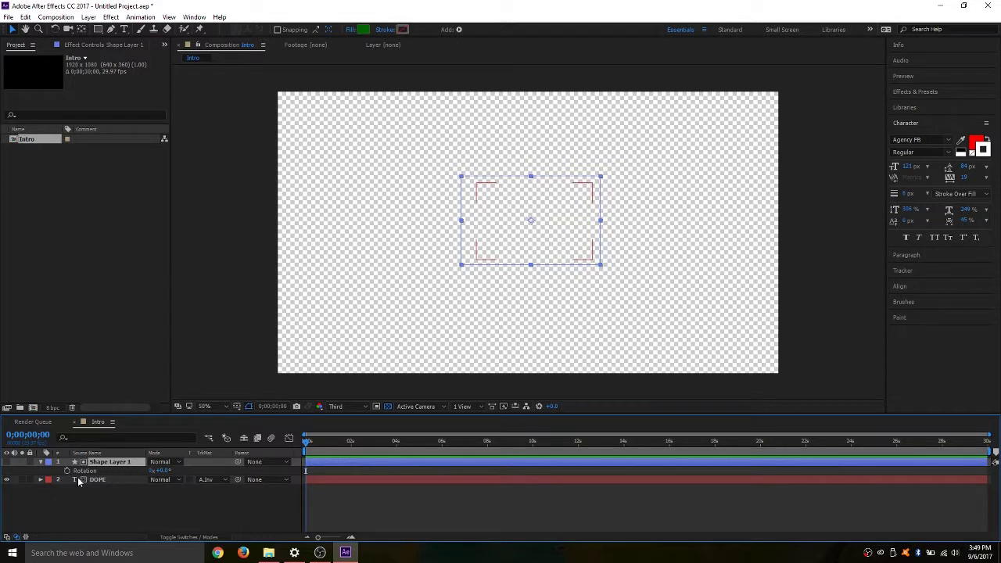
click(41, 462)
click(41, 462)
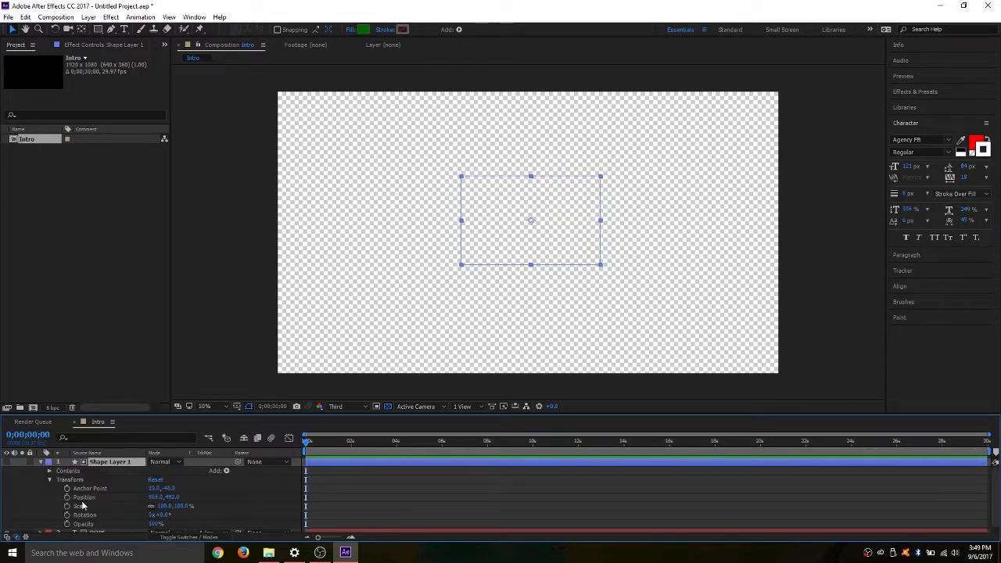
click(40, 462)
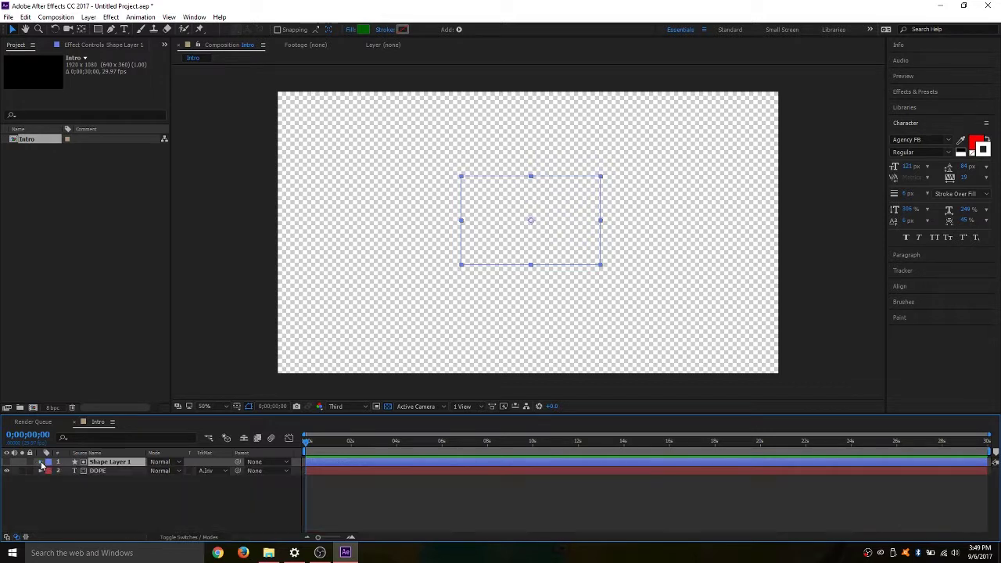
Turn off the transparency grid to display the black composition background
click(387, 407)
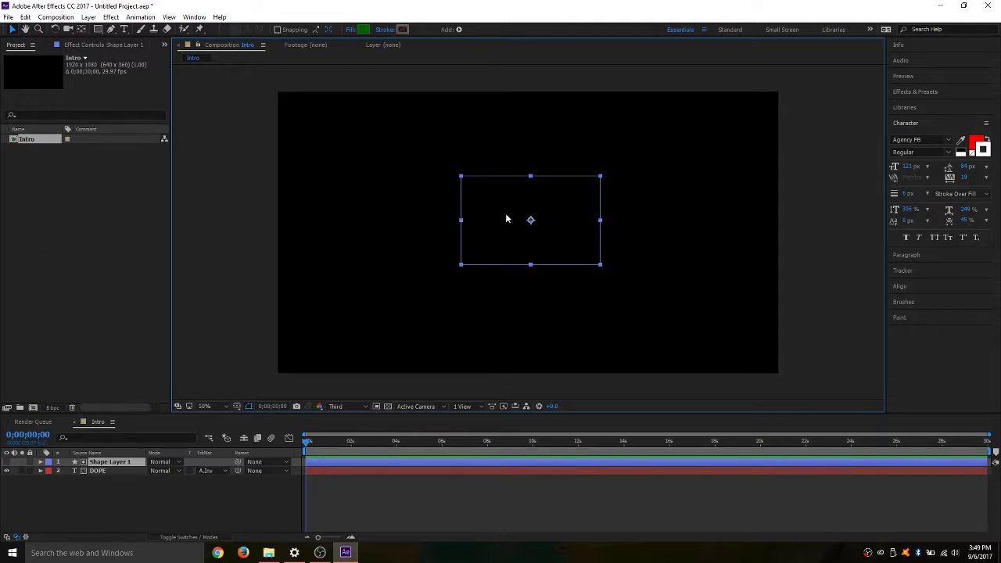
Play Dope & Lit Productions.mp4 in VLC, examine the paused frame with only the vertical bar, and return to After Effects
click(268, 553)
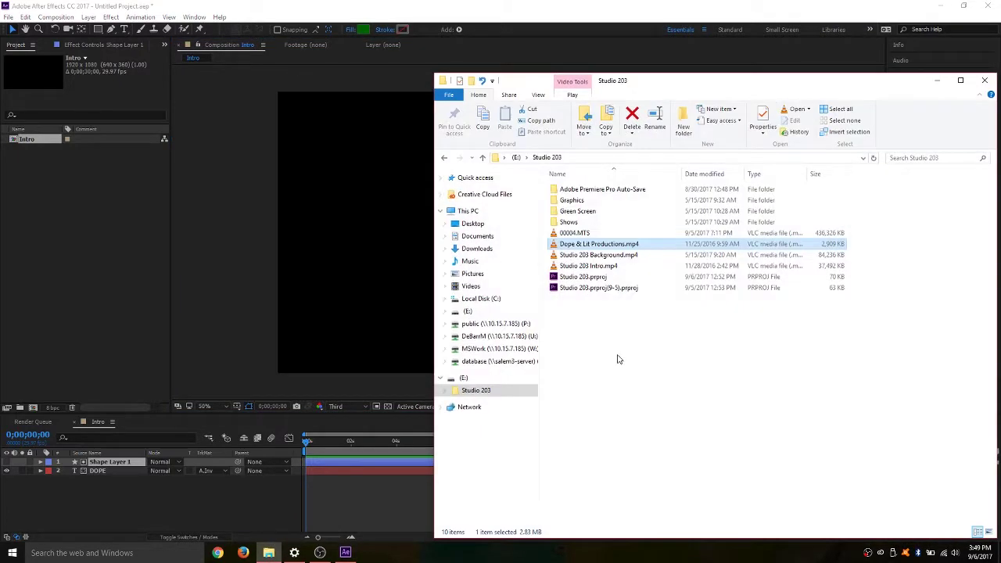
double_click(631, 249)
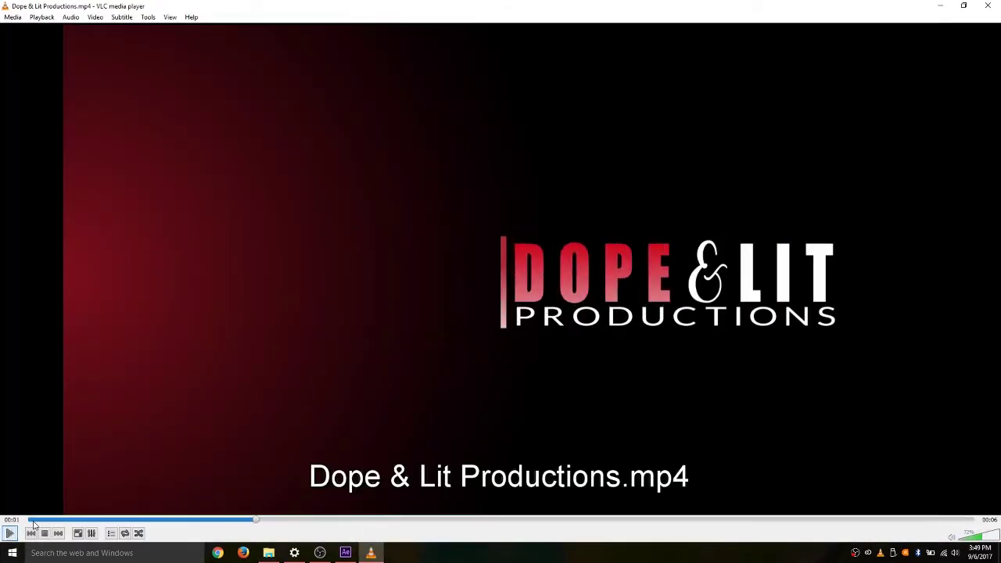
key(space)
drag(256, 520, 87, 512)
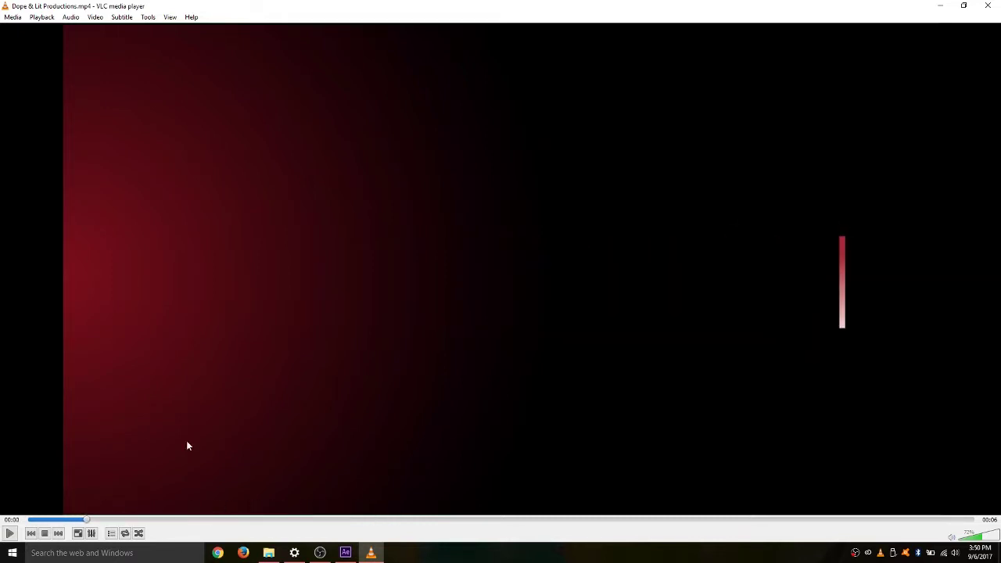
click(990, 5)
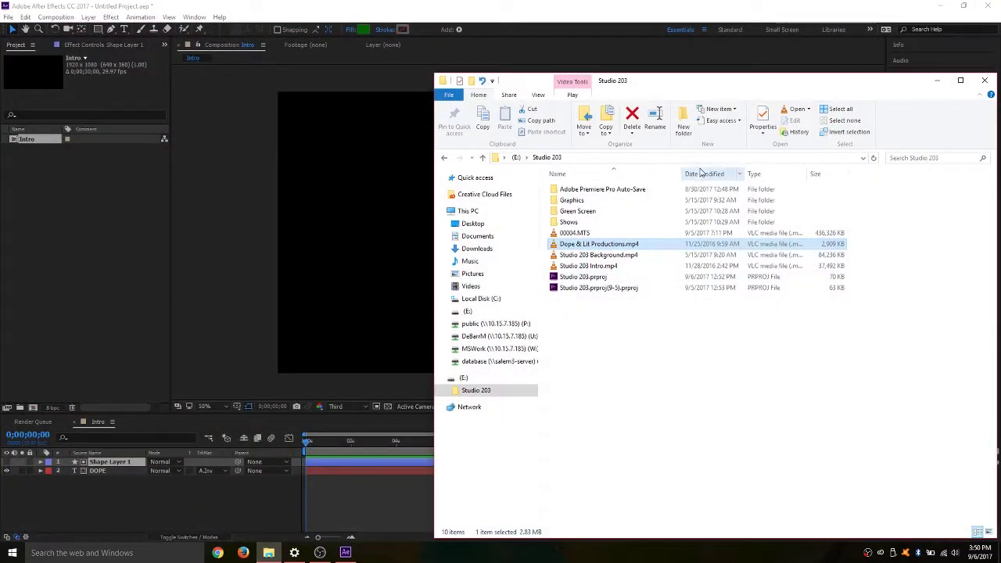
click(936, 80)
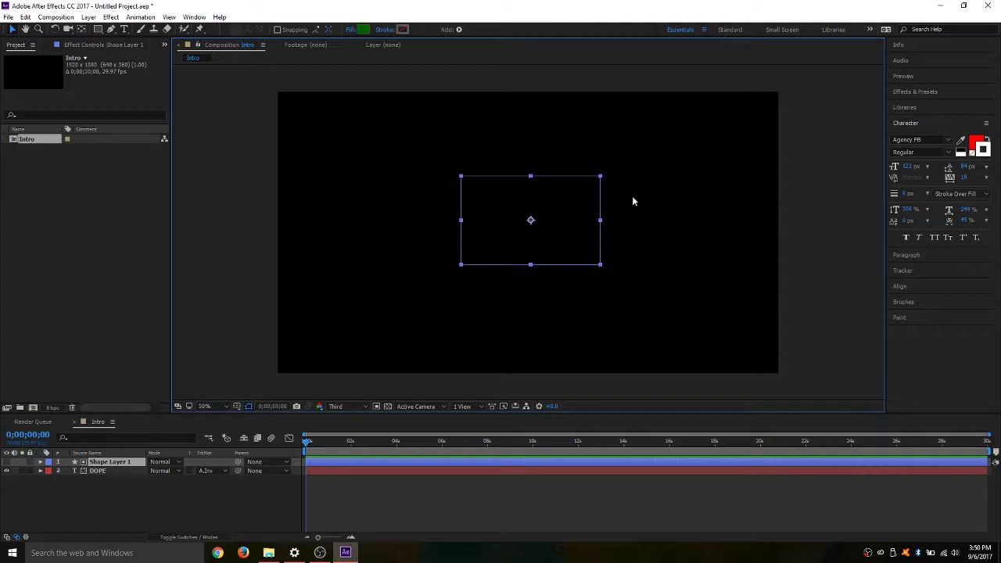
Draw a thin vertical rectangle on a new shape layer, slightly right of the composition's centre
click(268, 493)
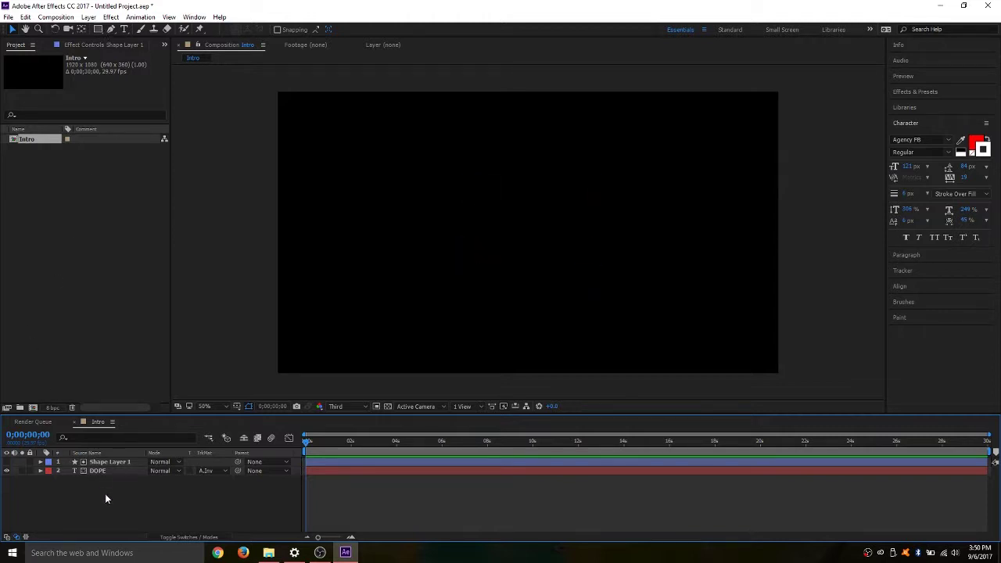
click(100, 29)
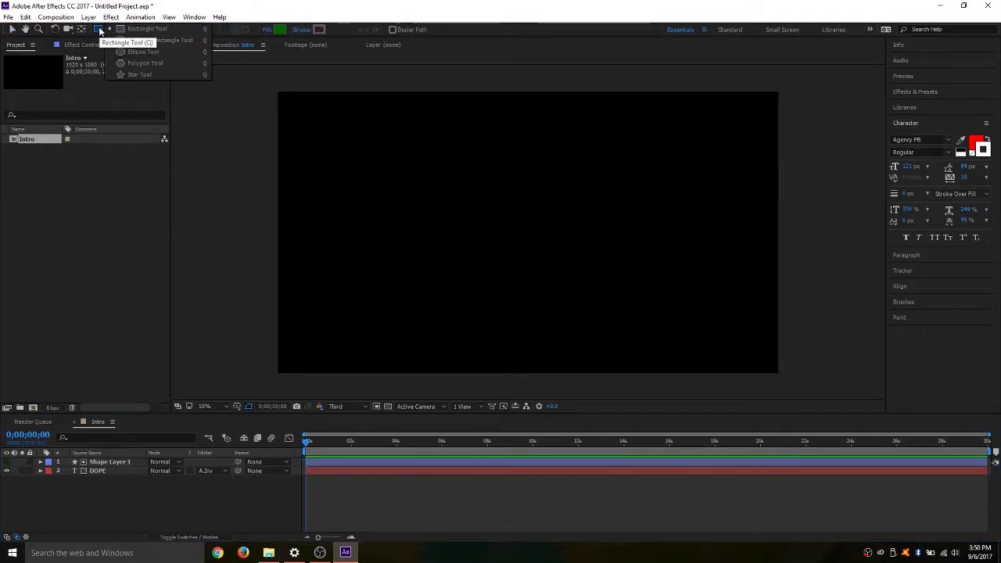
click(162, 29)
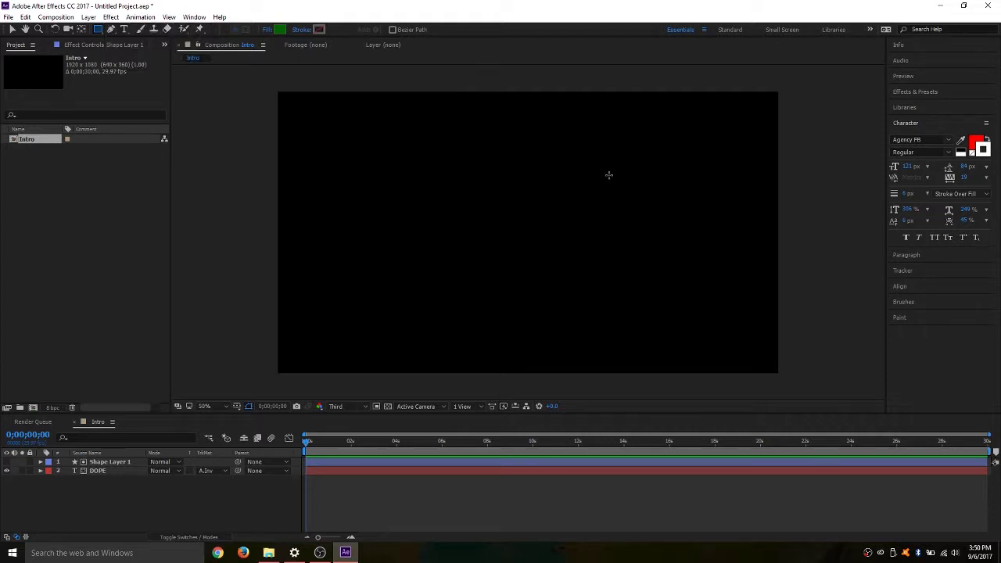
drag(608, 175, 611, 278)
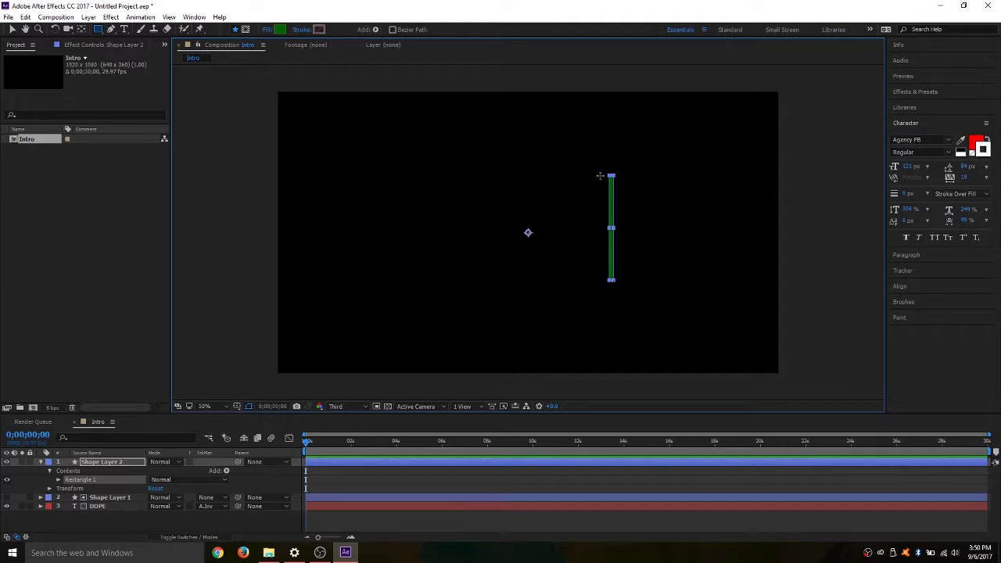
Set the fill color of the thin vertical bar to white, FFFFFF
click(279, 29)
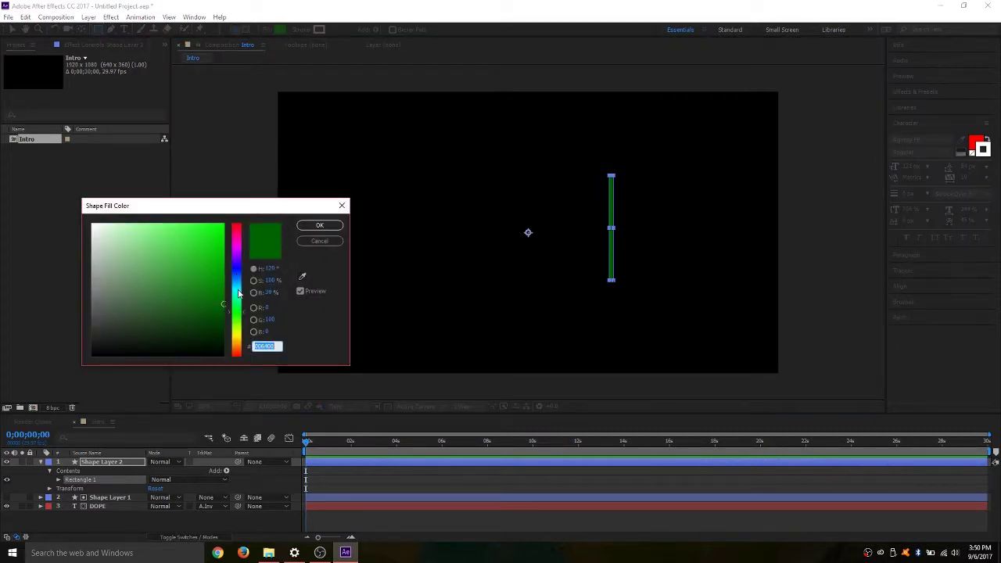
drag(98, 231, 76, 219)
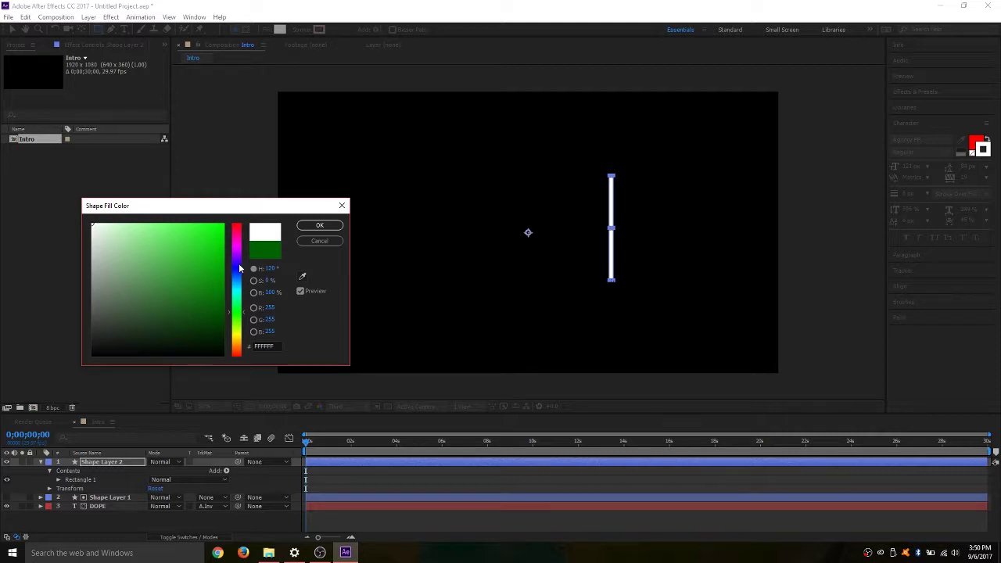
drag(240, 268, 230, 235)
drag(128, 248, 84, 206)
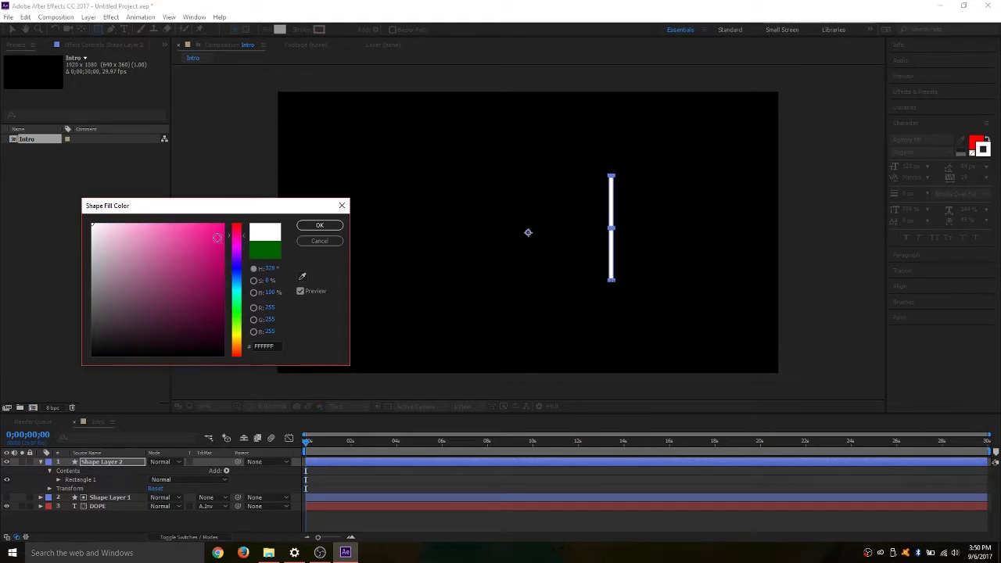
click(319, 226)
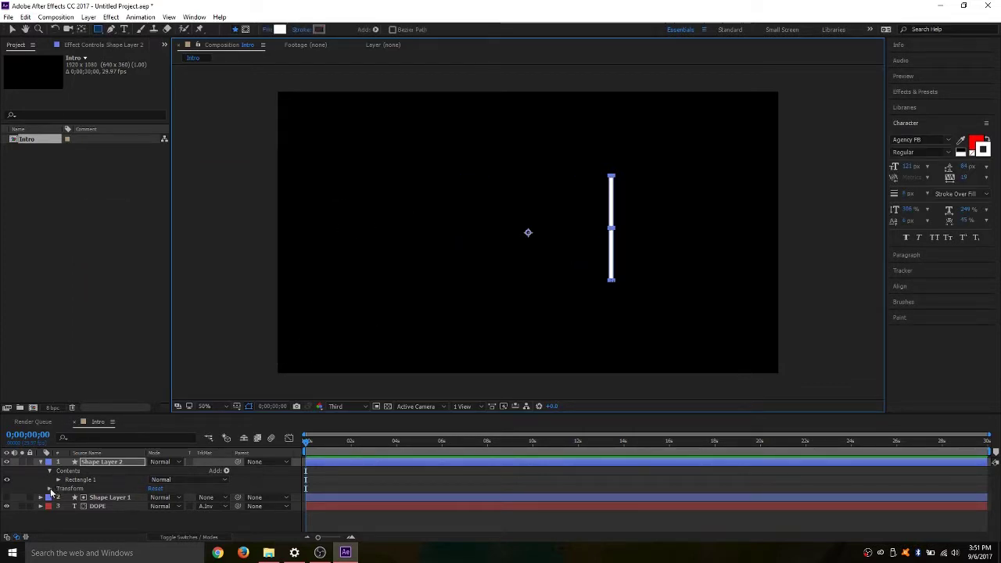
Examine the Contents and Transform properties of the vertical bar's shape layer
click(40, 462)
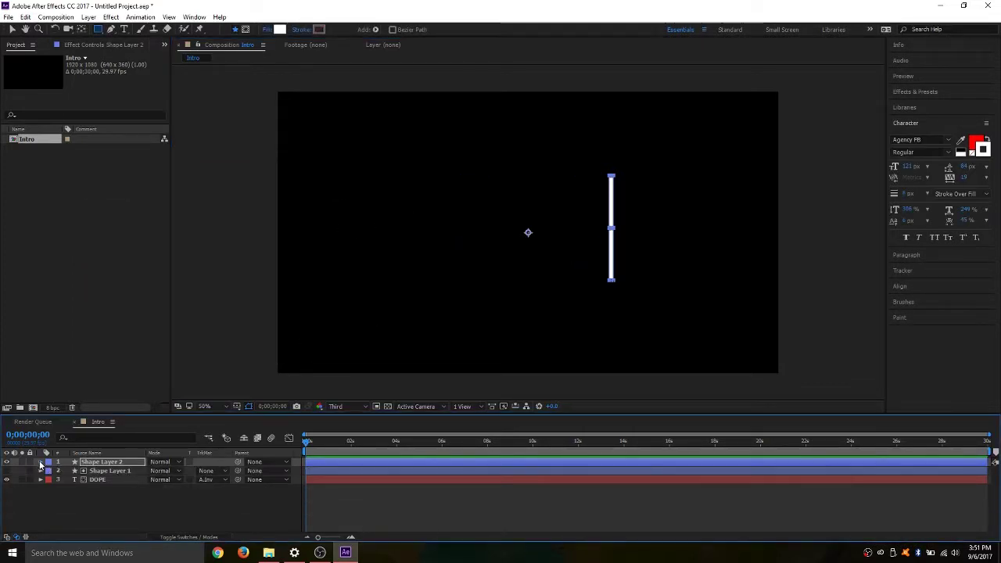
click(40, 462)
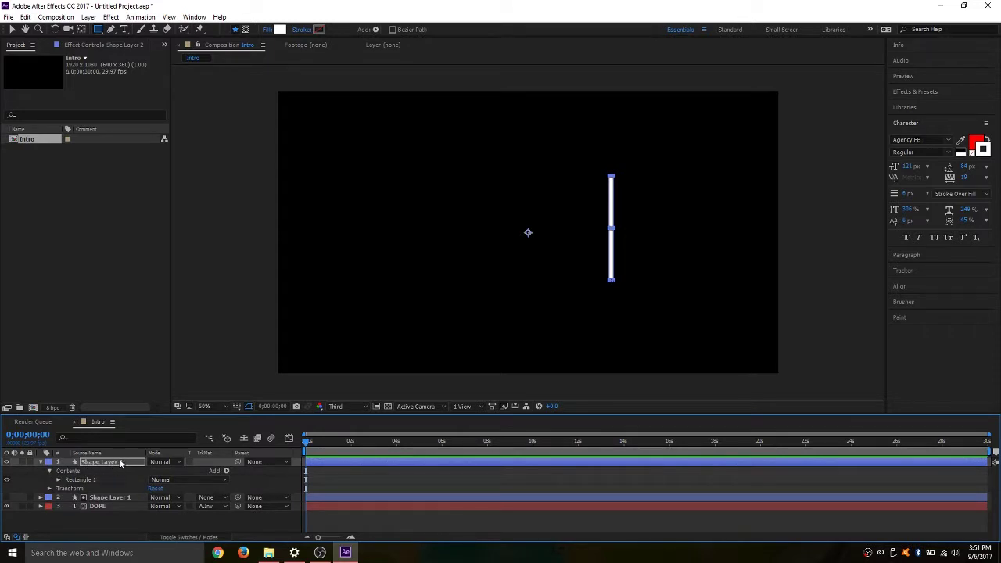
click(50, 487)
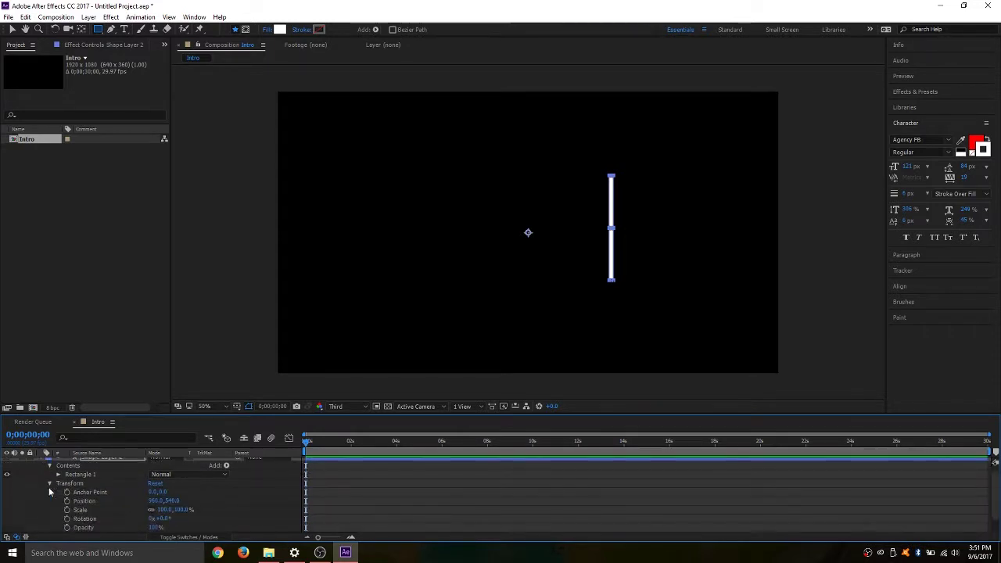
scroll(223, 500, down, 1)
scroll(222, 500, up, 2)
scroll(223, 500, down, 2)
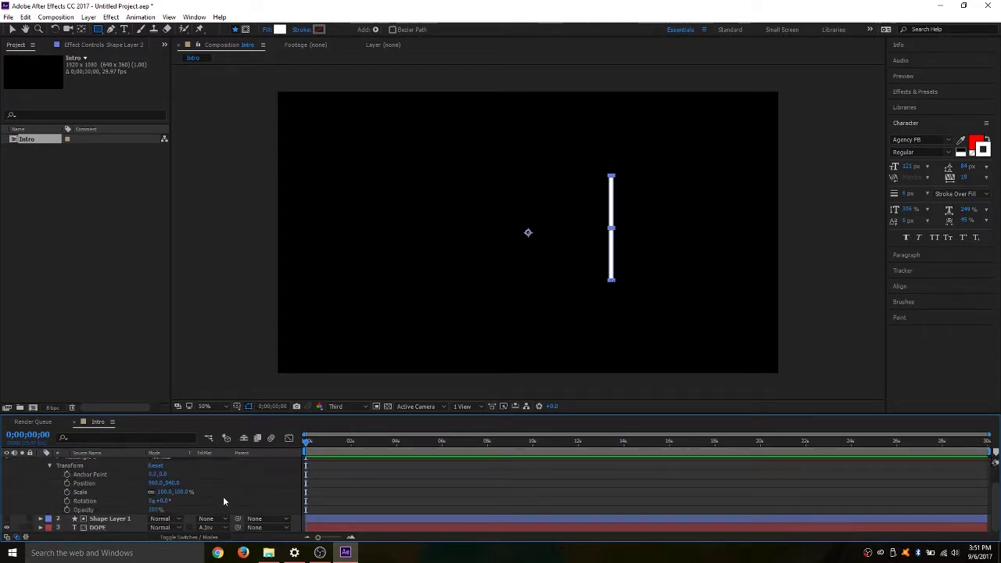
click(50, 465)
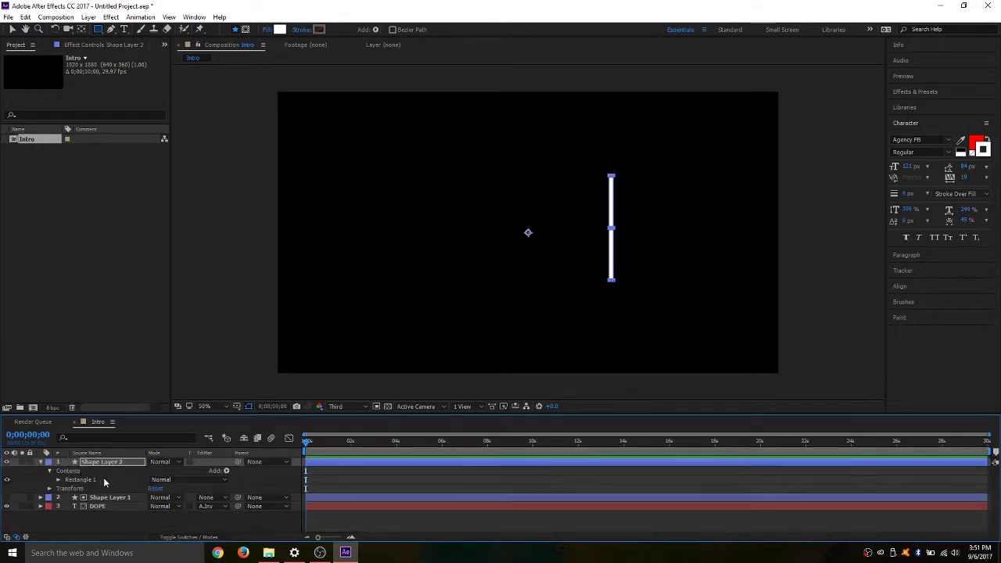
Skew the white vertical bar's Rectangle 1 to 17 in its shape transform so that it slants
click(59, 479)
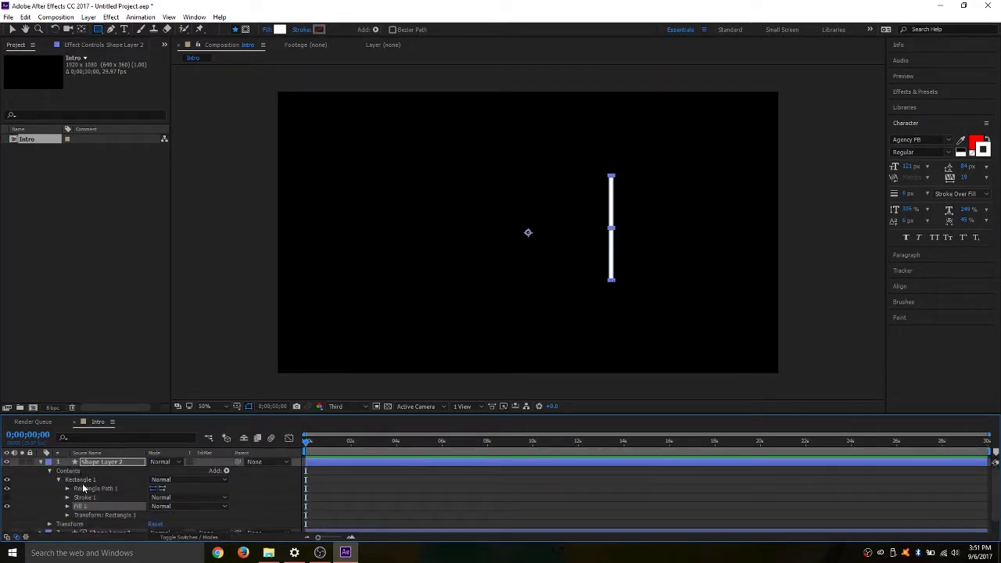
scroll(236, 494, down, 3)
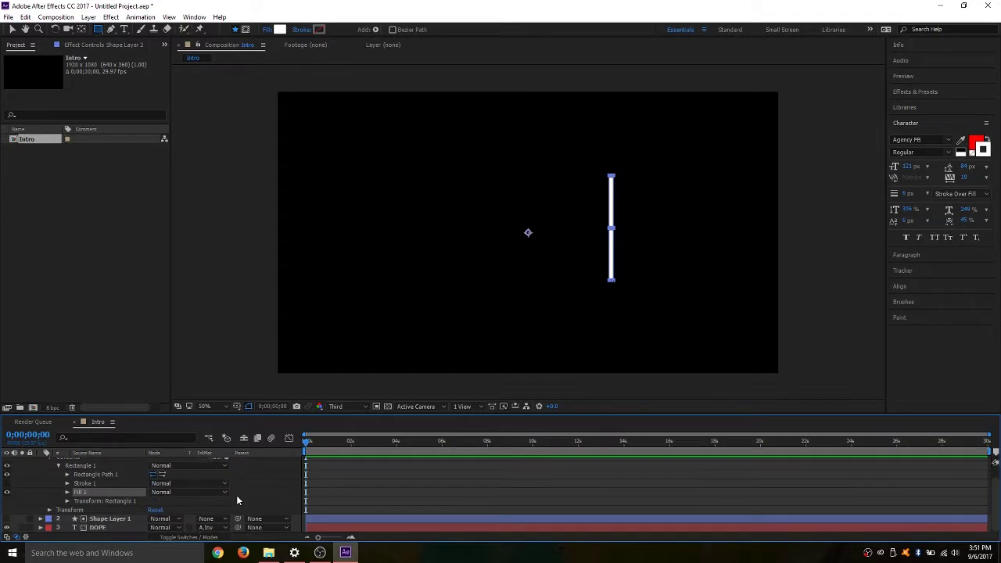
scroll(218, 491, up, 3)
click(66, 489)
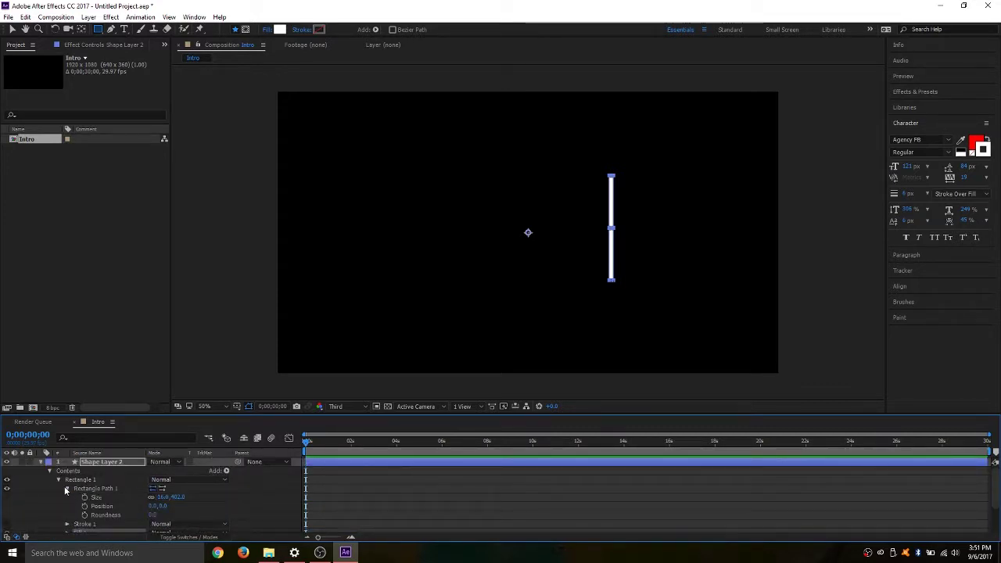
click(66, 488)
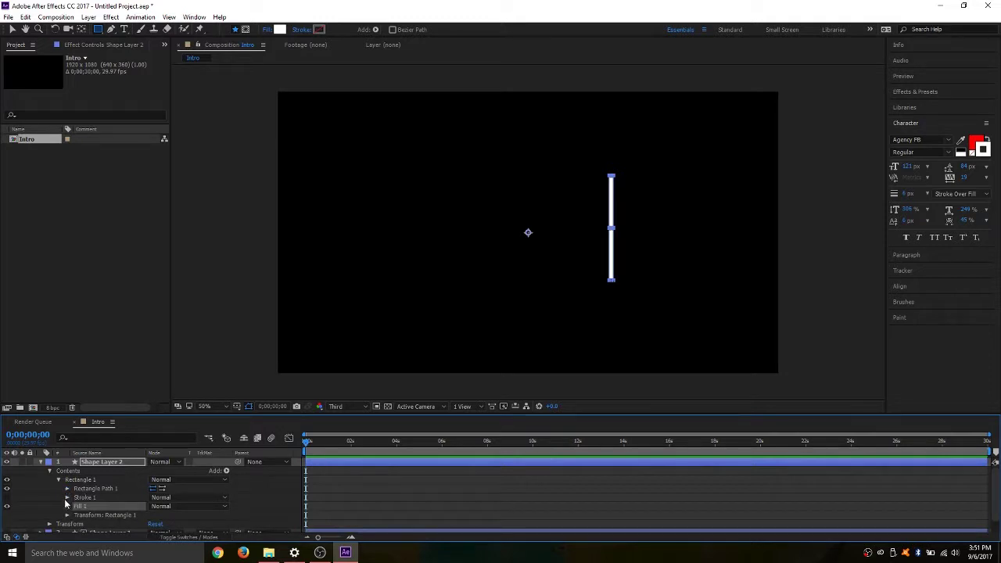
click(40, 462)
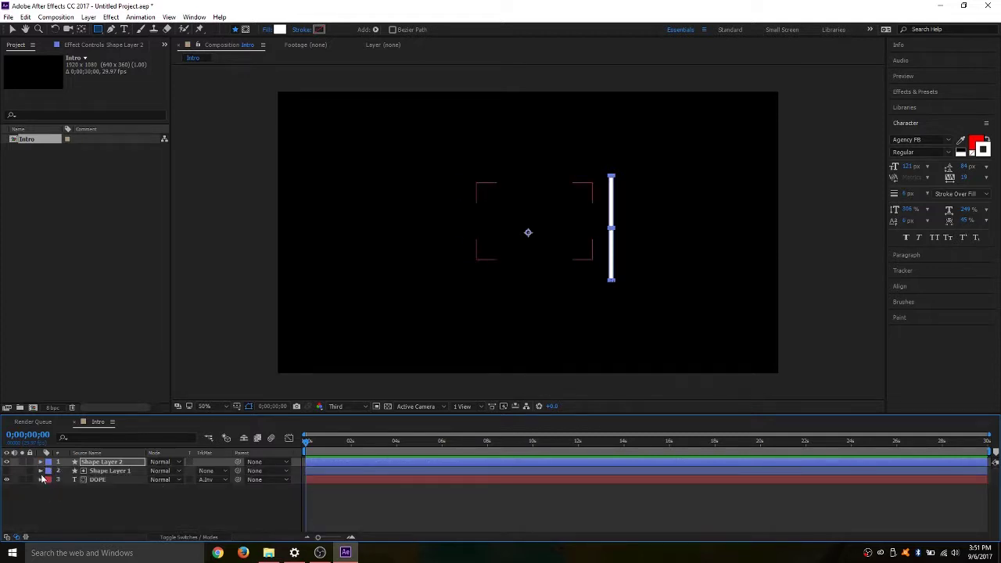
click(40, 462)
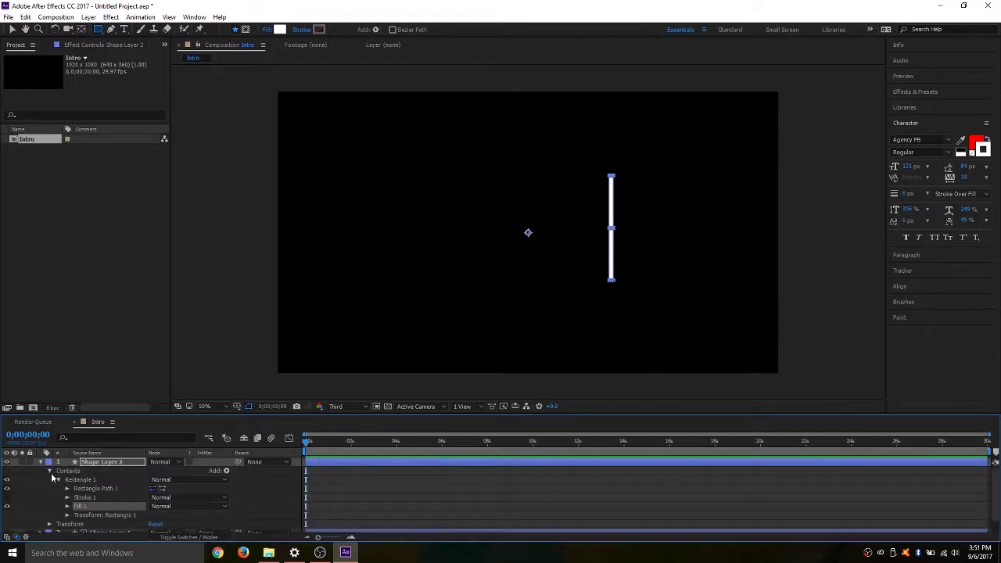
click(67, 515)
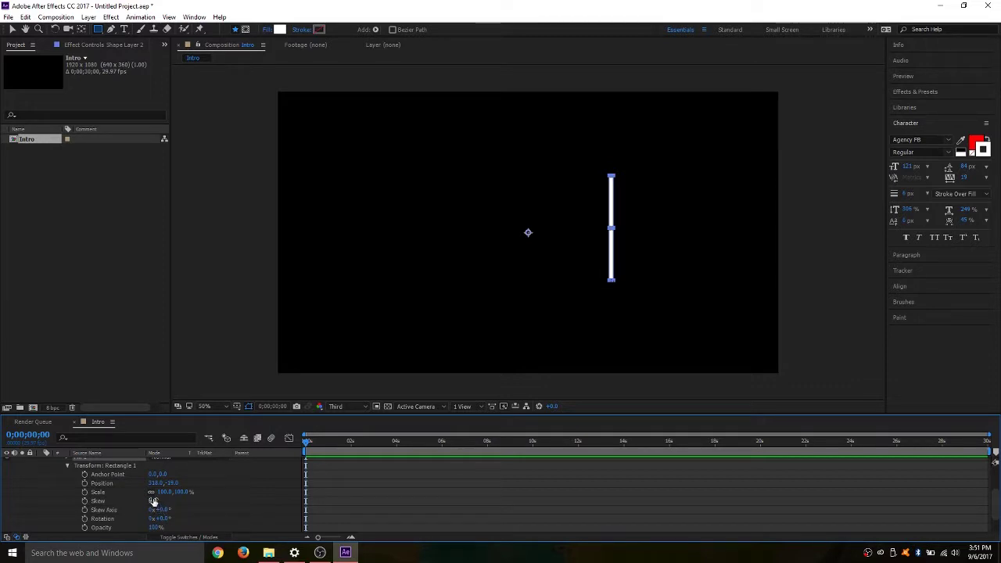
mouse_move(153, 500)
mouse_down()
mouse_move(165, 501)
mouse_move(132, 500)
mouse_move(165, 500)
mouse_up()
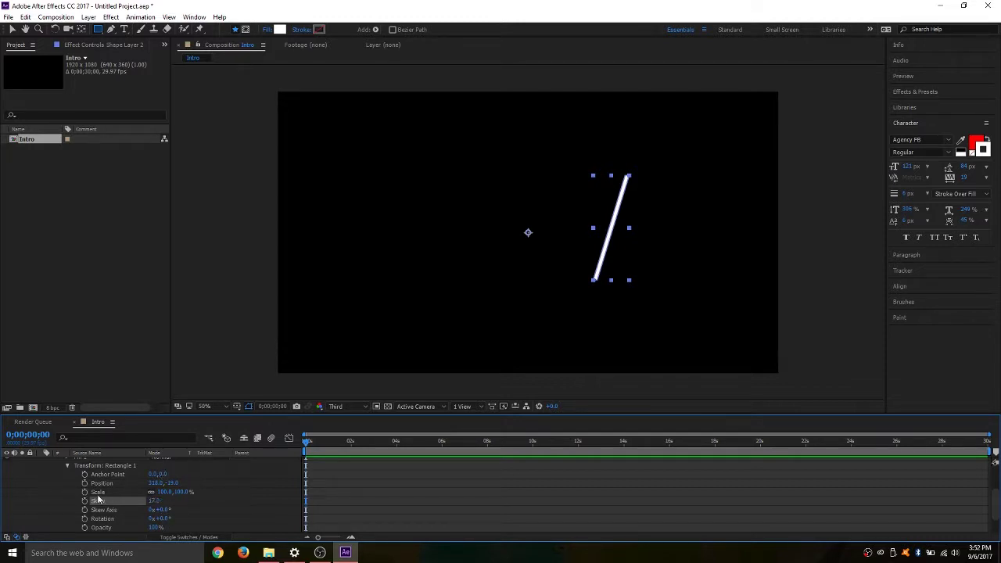
scroll(53, 473, up, 1)
scroll(54, 477, up, 1)
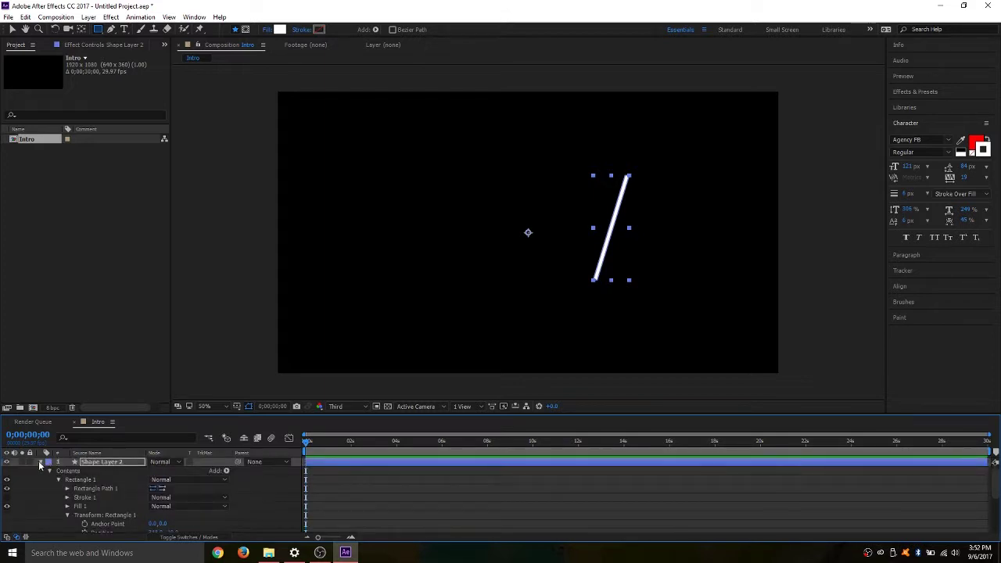
click(41, 462)
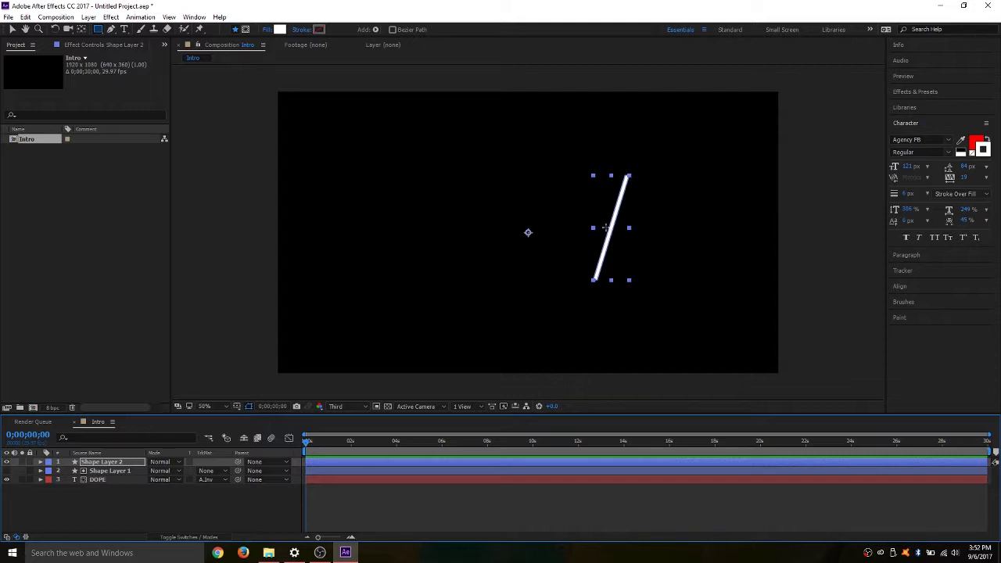
Set the slanted bar layer's anchor point to 389, -221, at the bar's upper end
key(ctrl+alt+Home)
key(ctrl+z)
key(Return)
key(Return)
key(a)
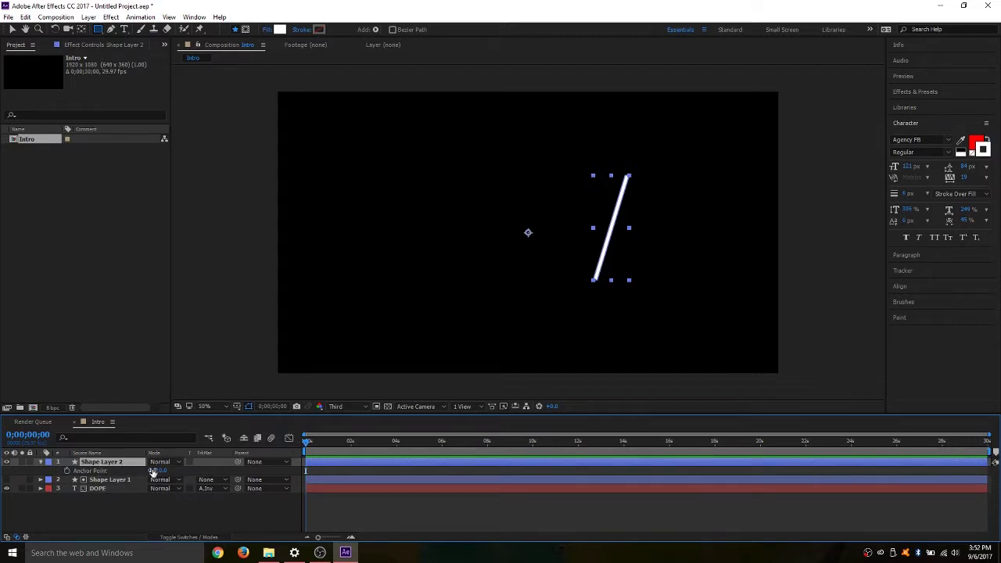
drag(155, 472, 346, 470)
drag(168, 472, 53, 469)
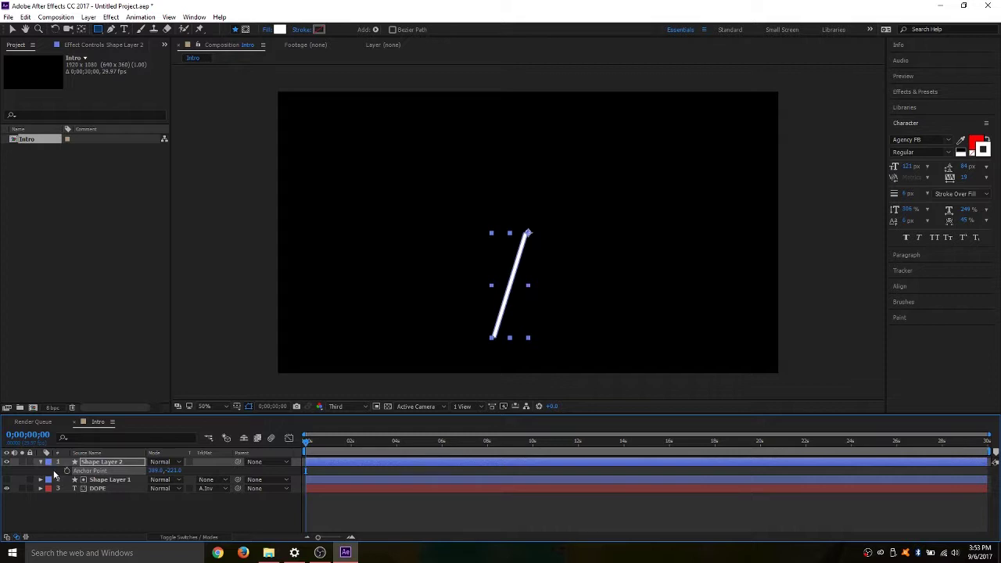
Show the green matte rectangle and place the slanted bar just beside its right edge
click(109, 464)
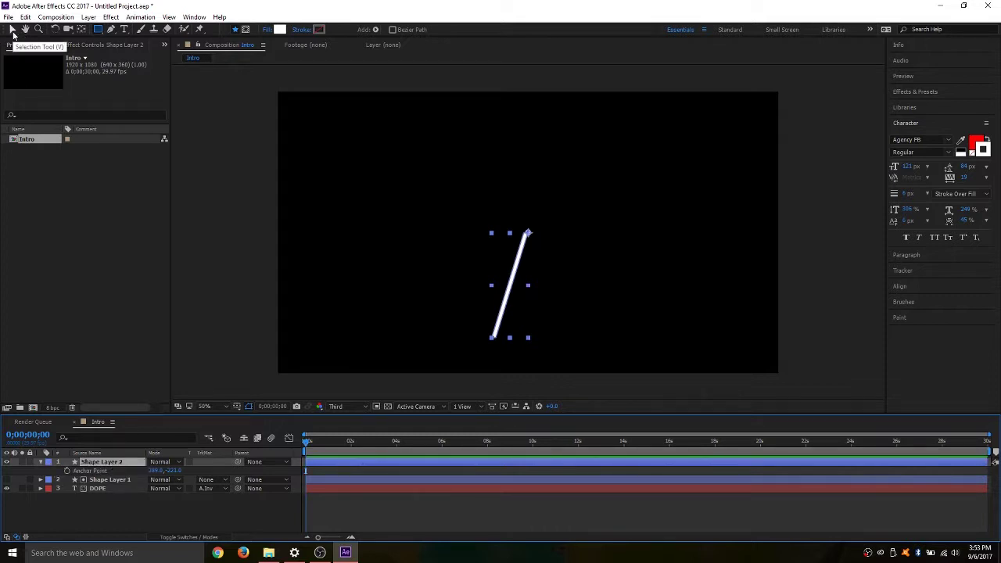
click(13, 31)
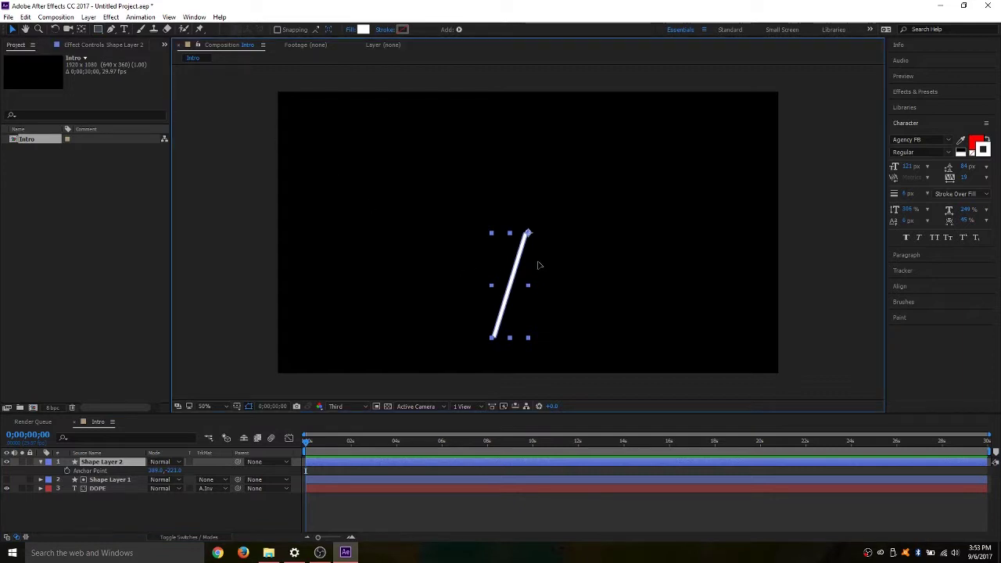
drag(537, 265, 675, 201)
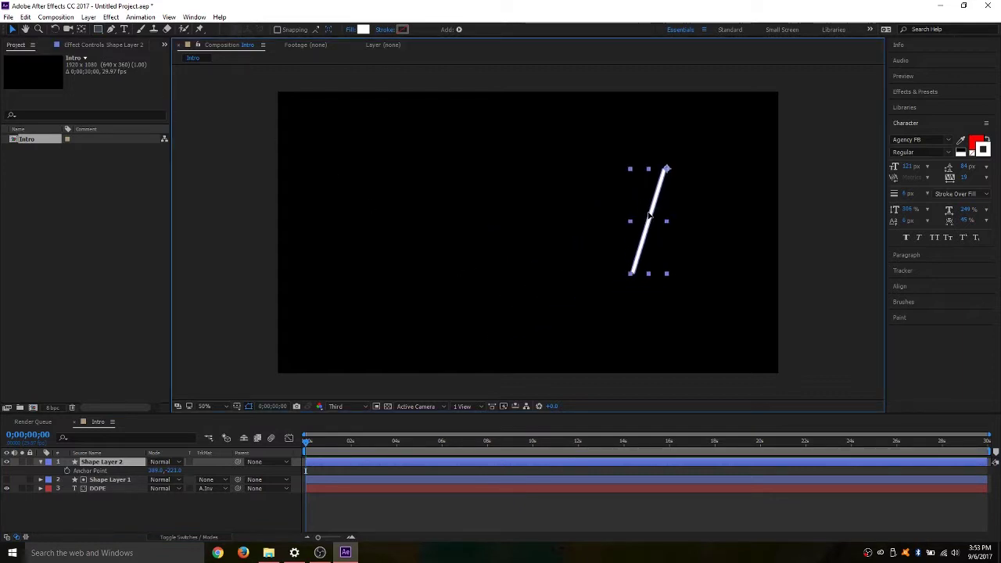
click(40, 462)
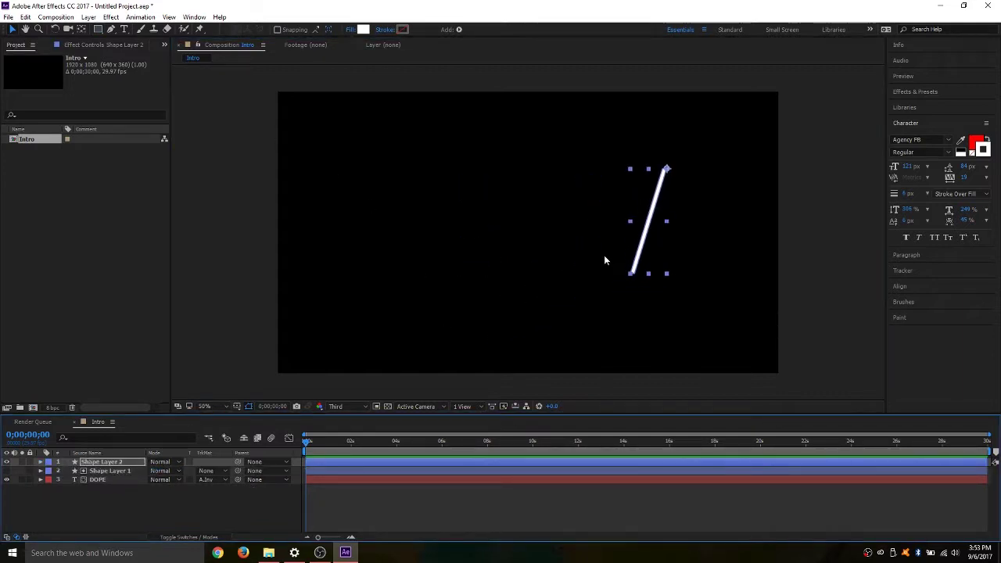
drag(642, 218, 638, 228)
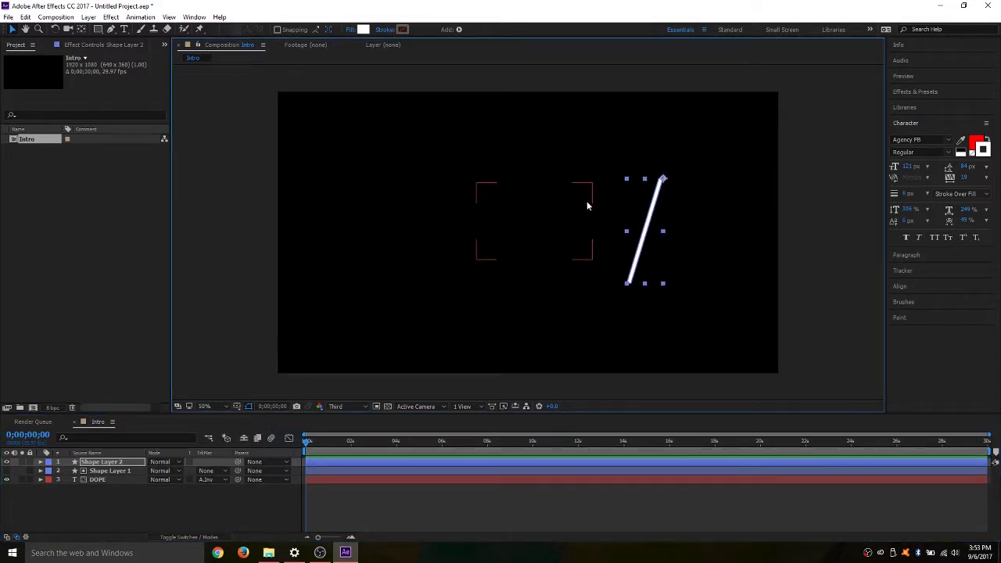
click(7, 472)
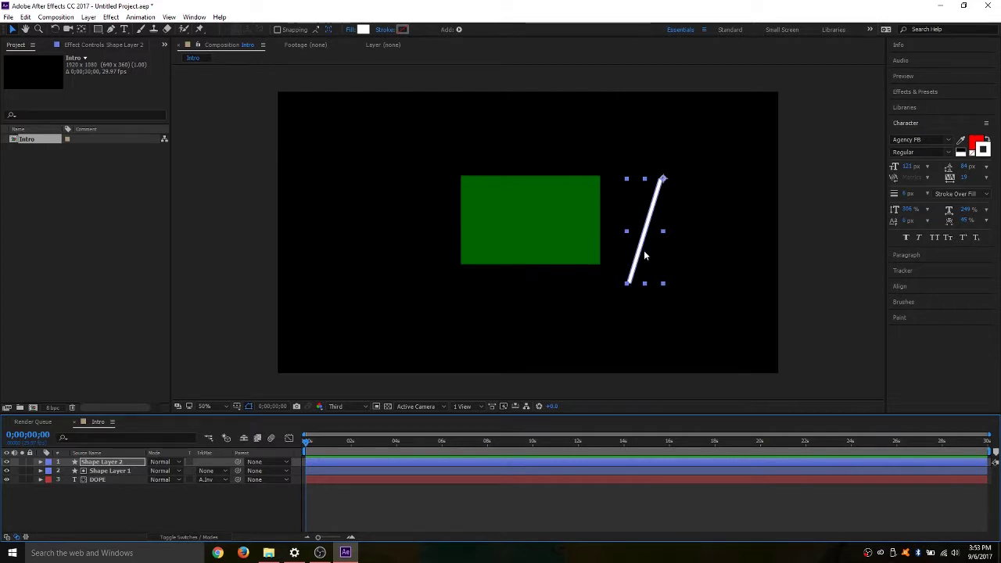
drag(643, 250, 620, 232)
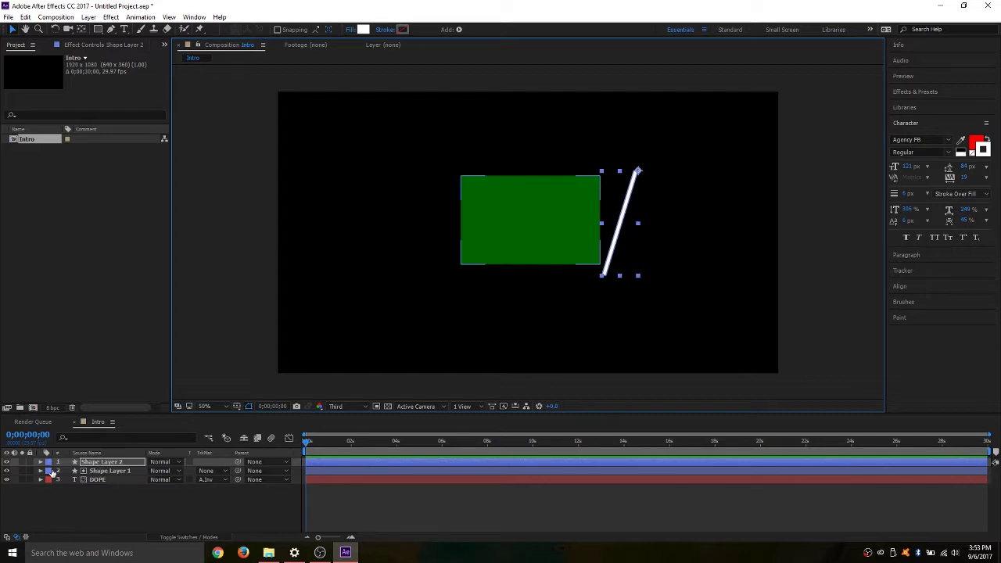
click(7, 471)
click(7, 471)
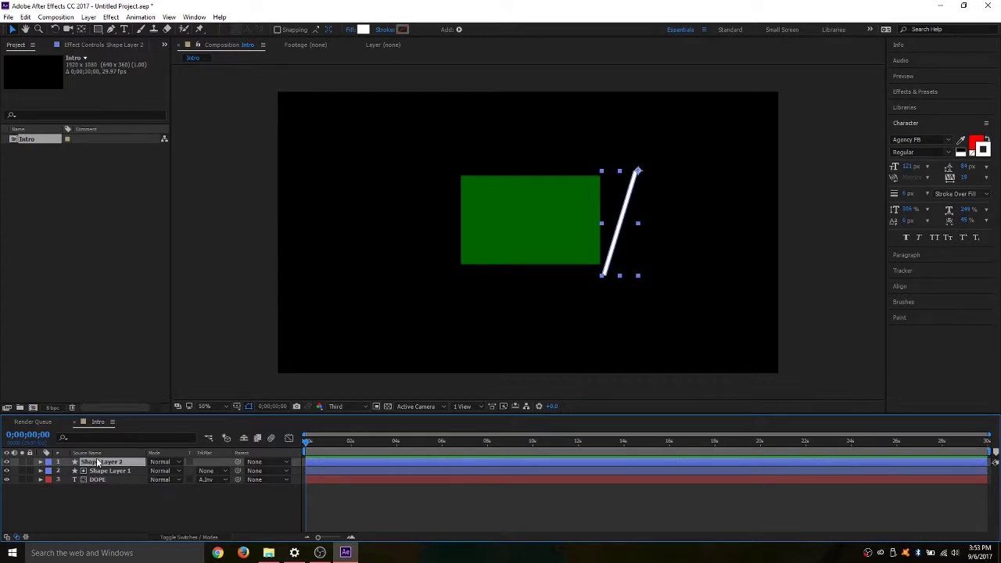
Try to scale the slanted bar down with its proportions linked, and undo that change
key(s)
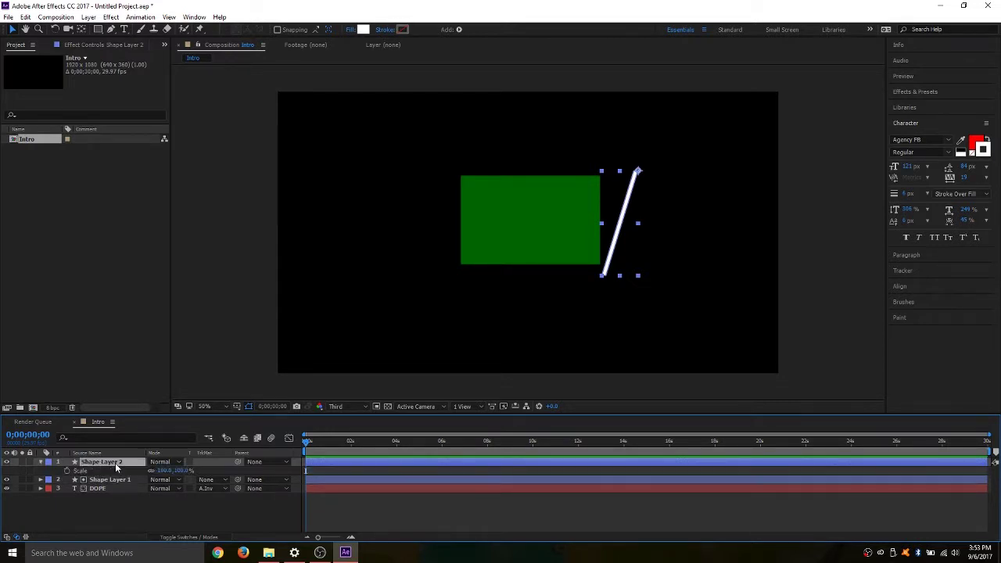
click(165, 470)
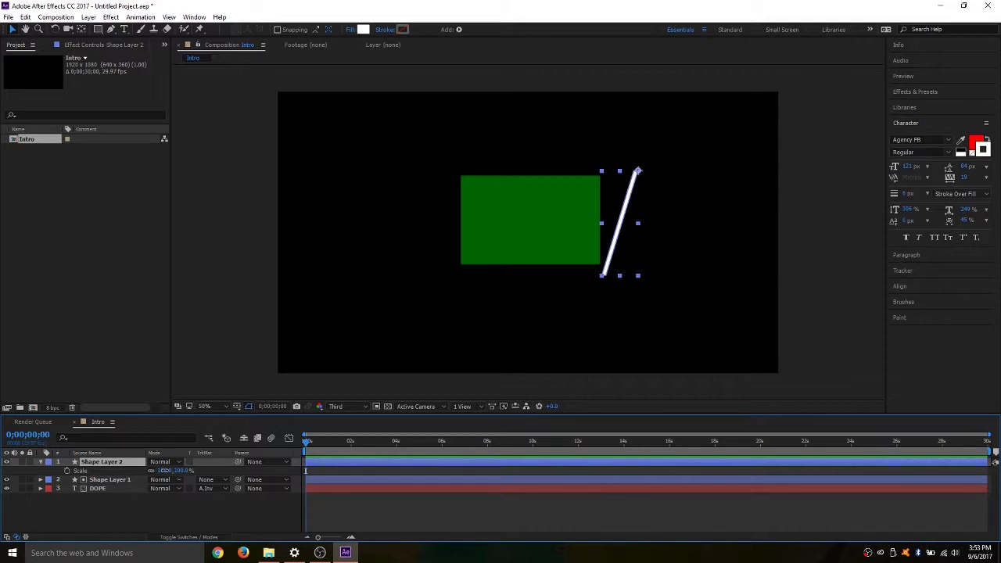
drag(164, 470, 121, 463)
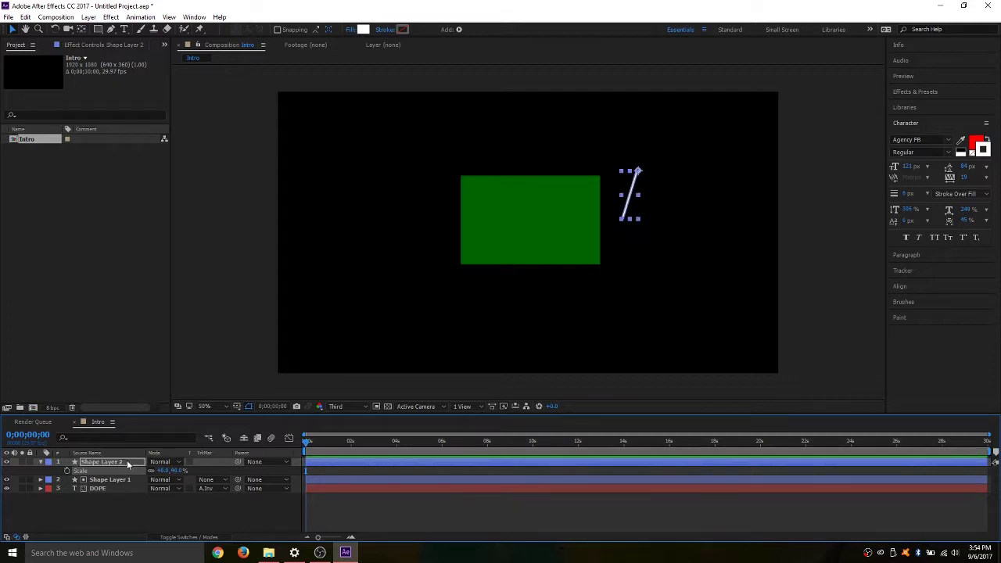
key(ctrl+z)
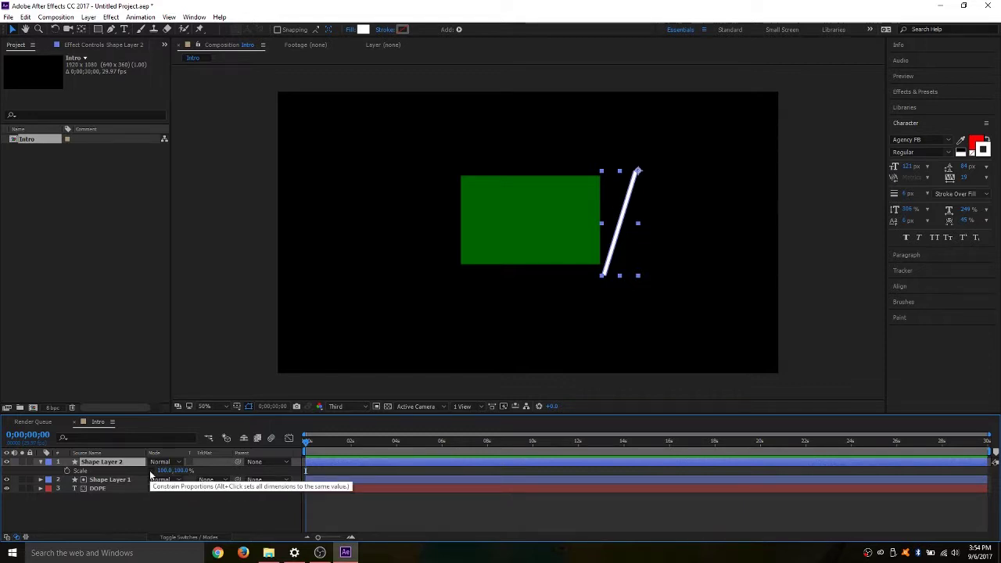
Unlink the slanted bar's scale proportions and set its vertical scale to 85%
click(152, 472)
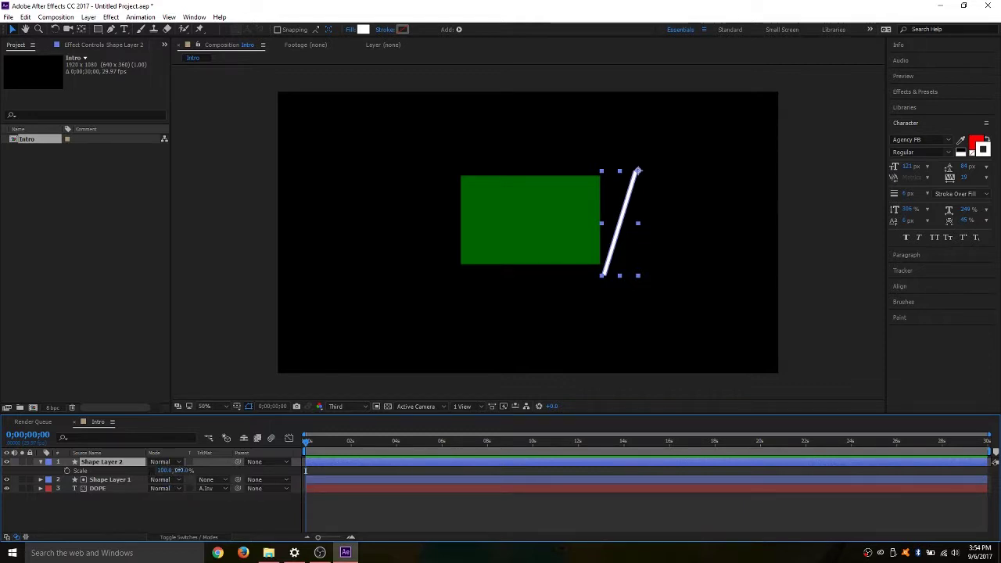
drag(179, 471, 170, 470)
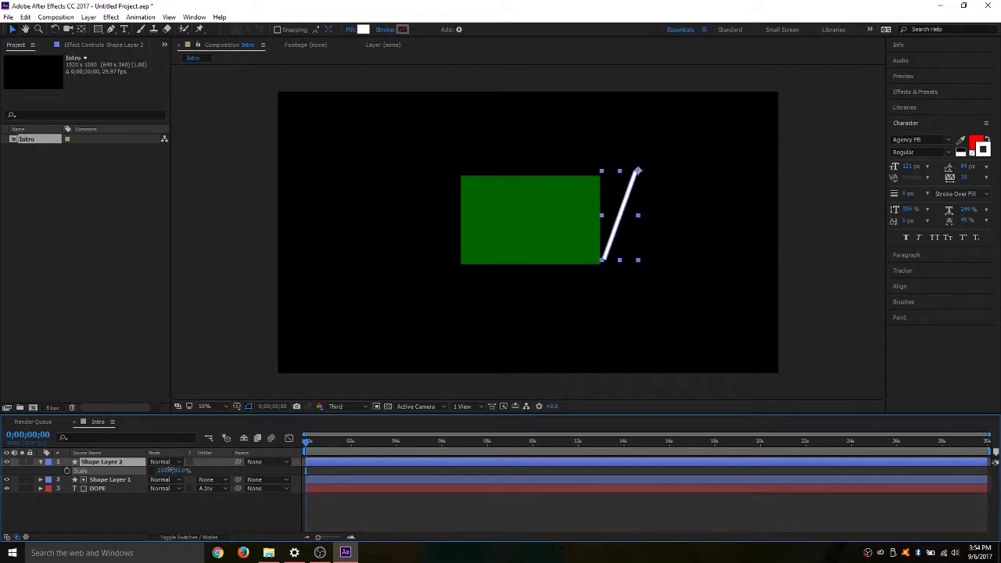
drag(170, 470, 183, 470)
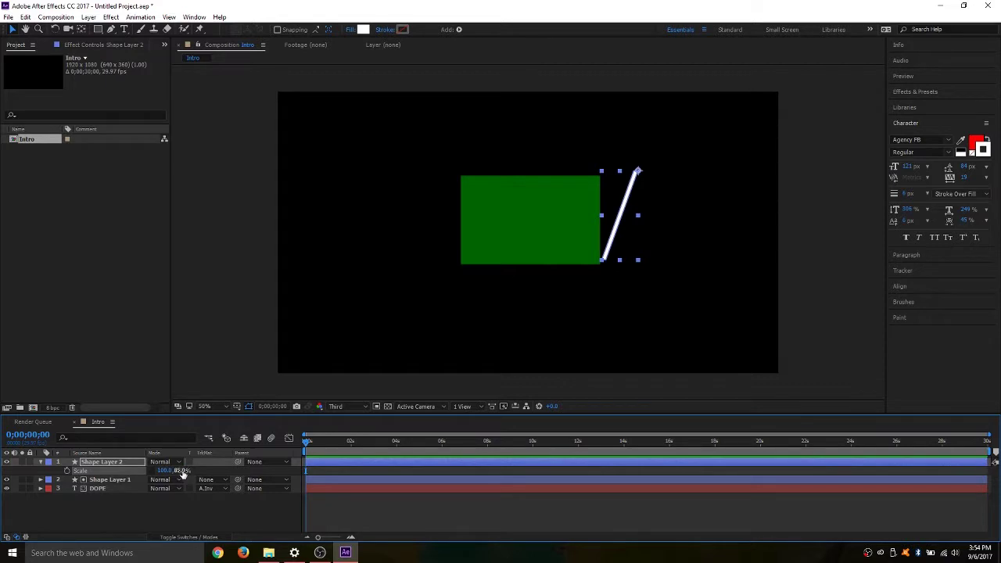
Lower the slanted bar to a Y position of 323 to line up with the green rectangle, and deselect it
click(100, 461)
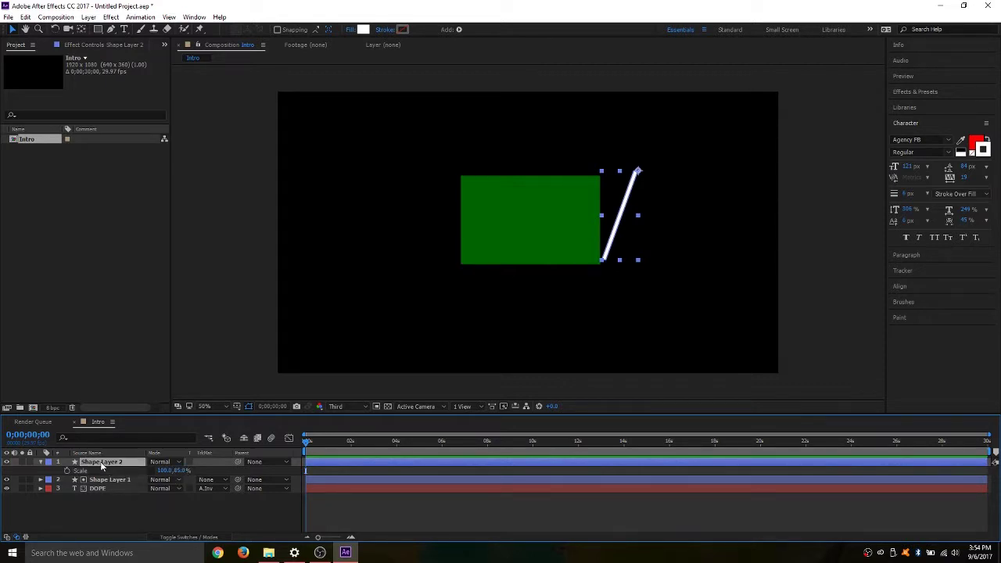
key(p)
drag(175, 469, 188, 471)
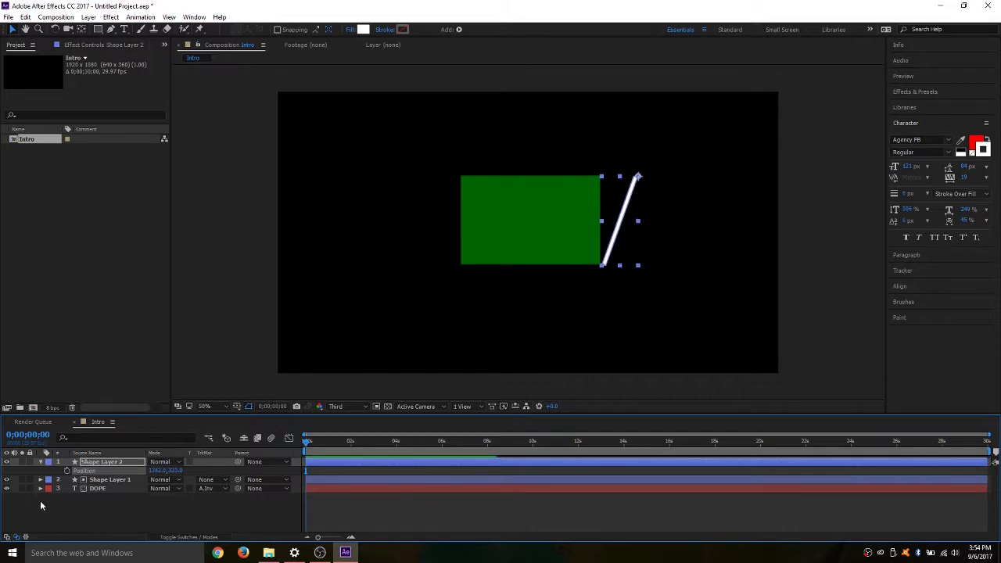
click(40, 461)
click(91, 463)
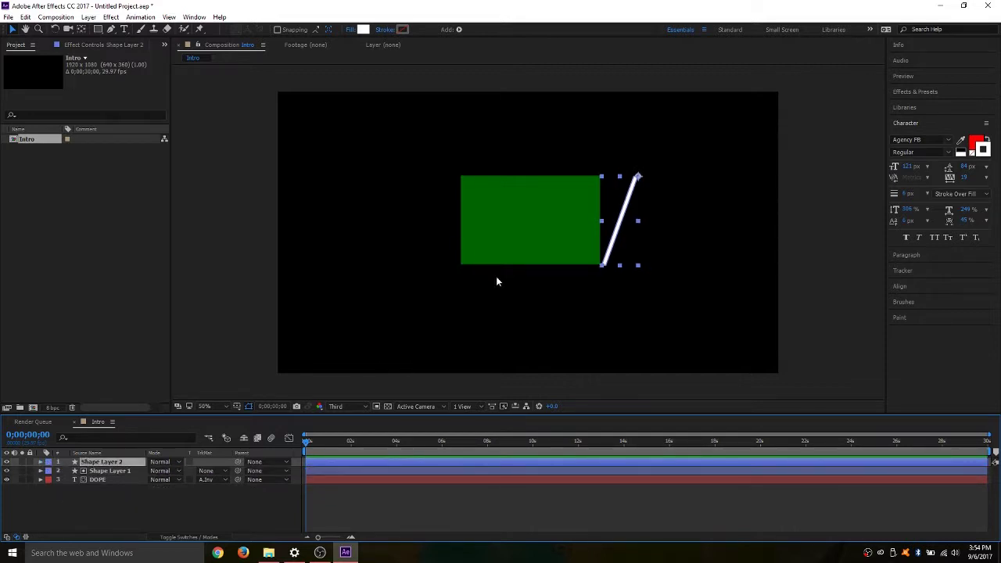
click(216, 349)
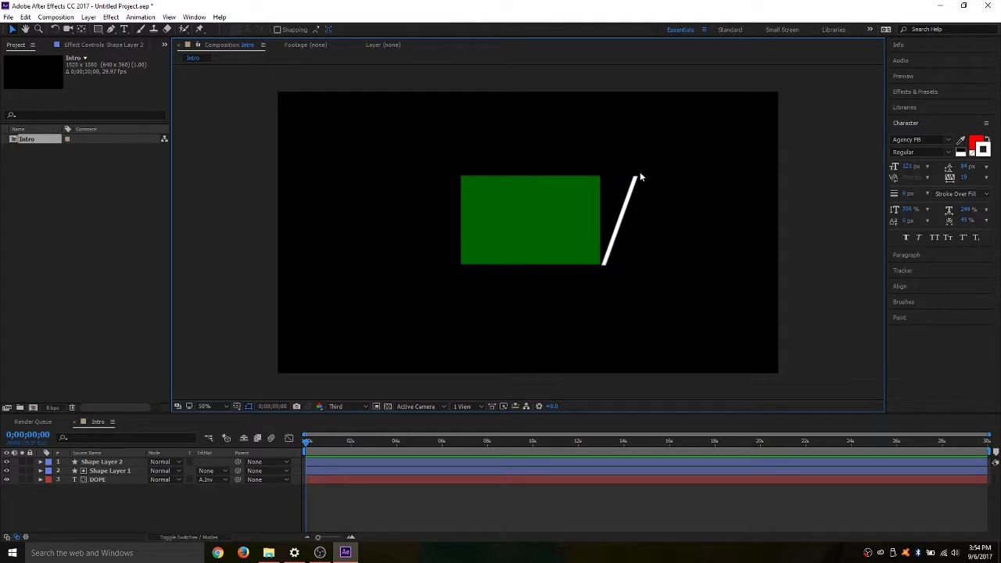
click(602, 261)
click(283, 244)
click(630, 224)
click(632, 204)
click(579, 209)
click(641, 189)
click(625, 209)
click(501, 228)
click(622, 211)
click(506, 226)
click(192, 394)
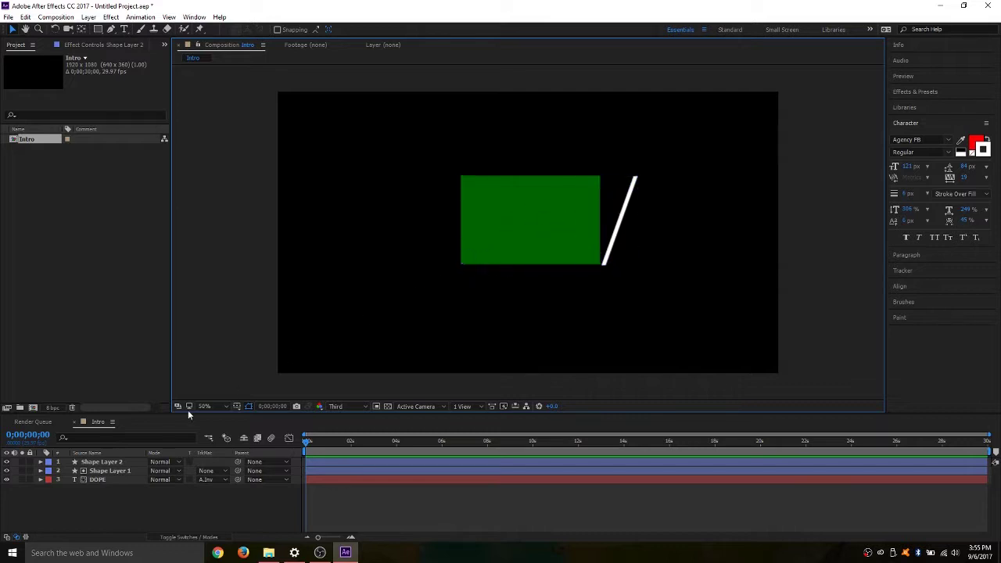
Straighten the slanted white bar by setting its rectangle's Skew to 0, collapse its properties and deselect it
click(95, 462)
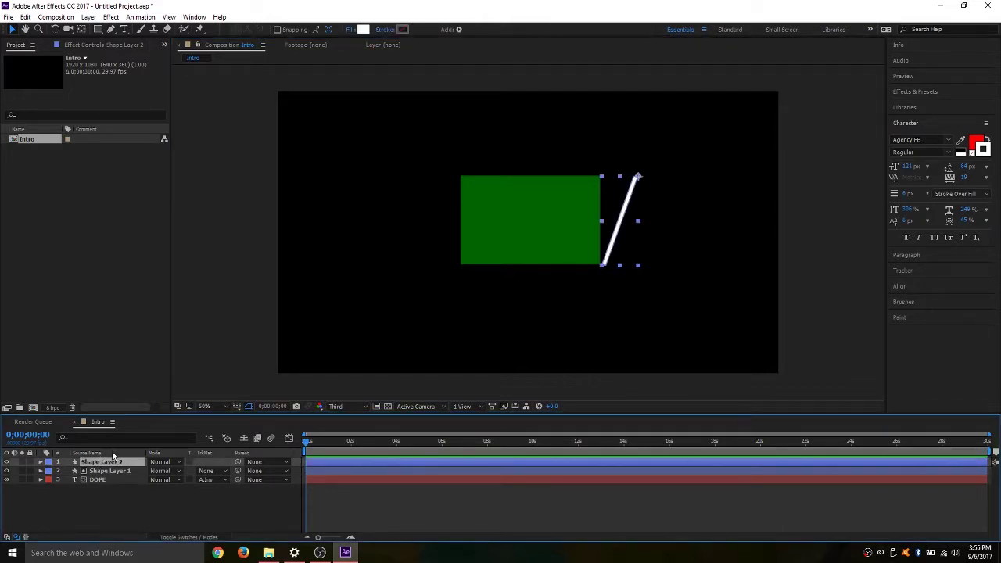
click(41, 462)
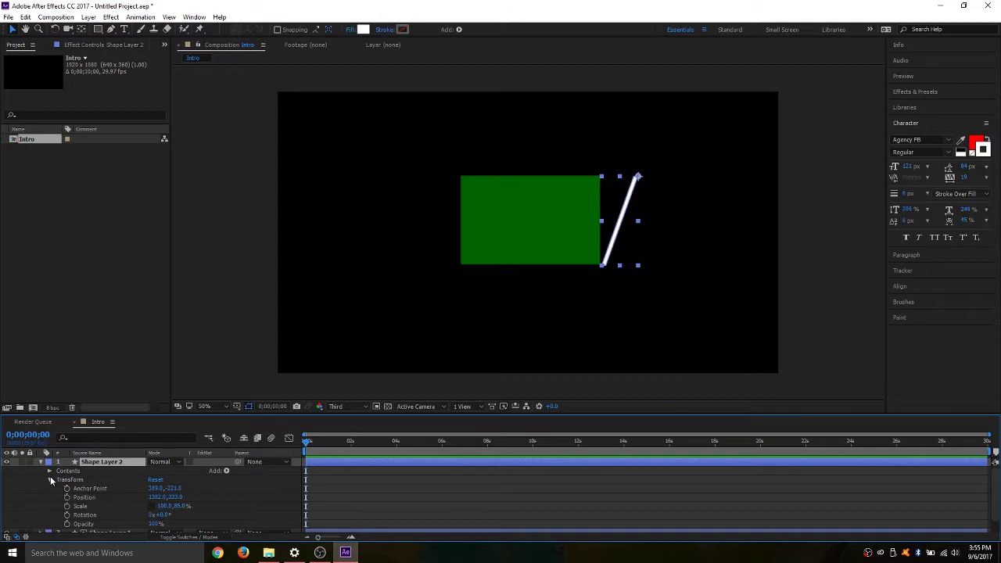
click(49, 470)
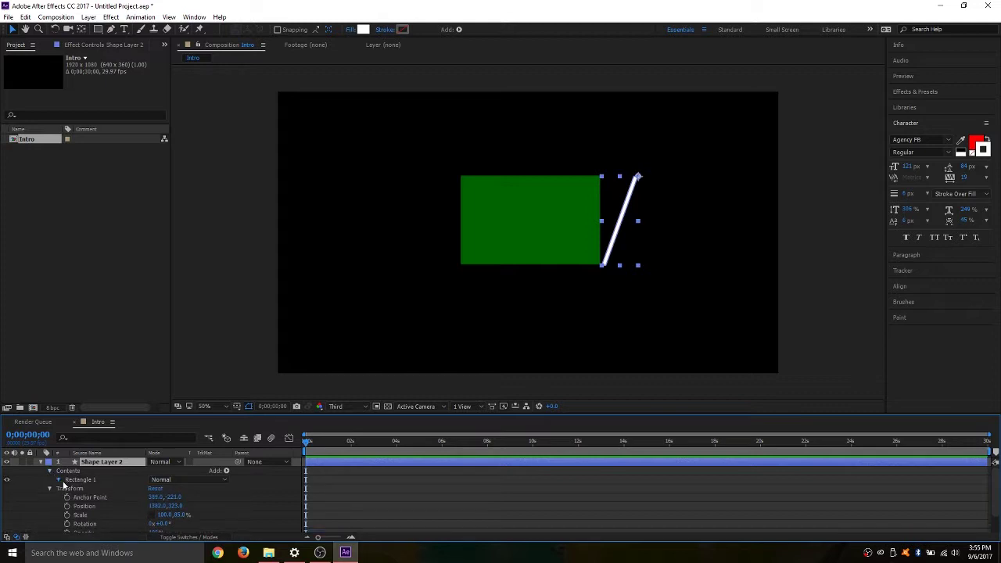
click(59, 479)
click(66, 514)
scroll(73, 517, down, 3)
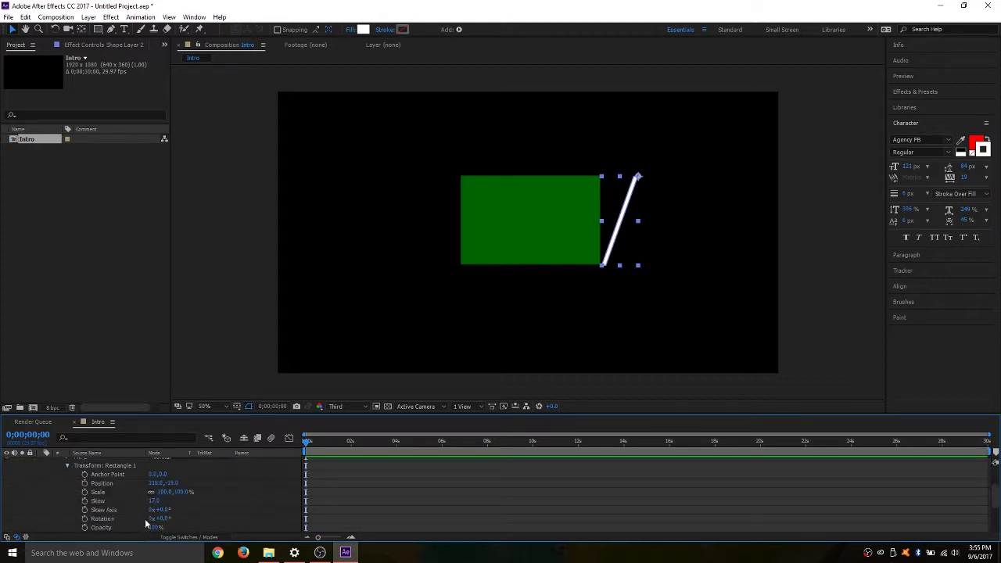
click(154, 500)
key(Return)
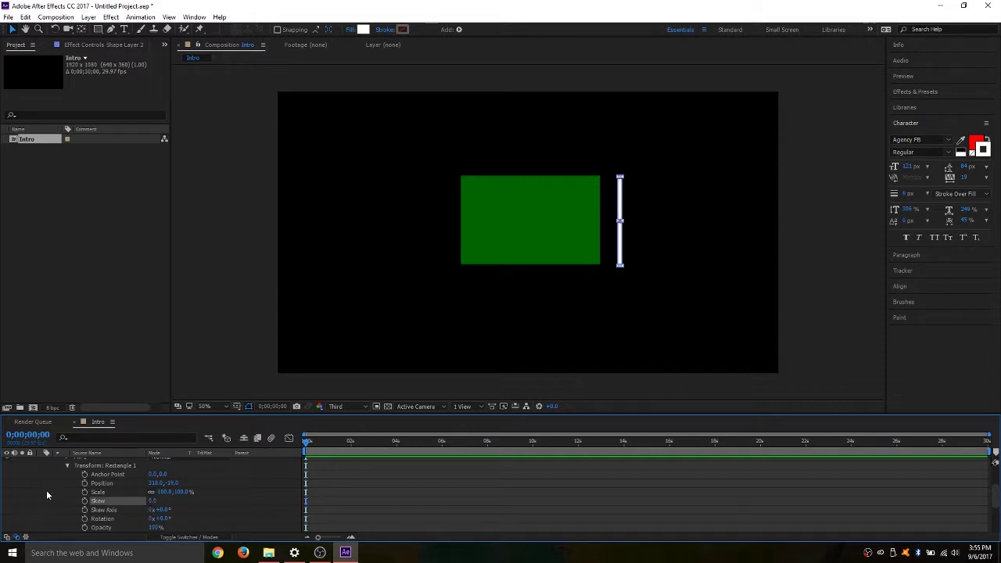
scroll(47, 494, up, 3)
click(41, 462)
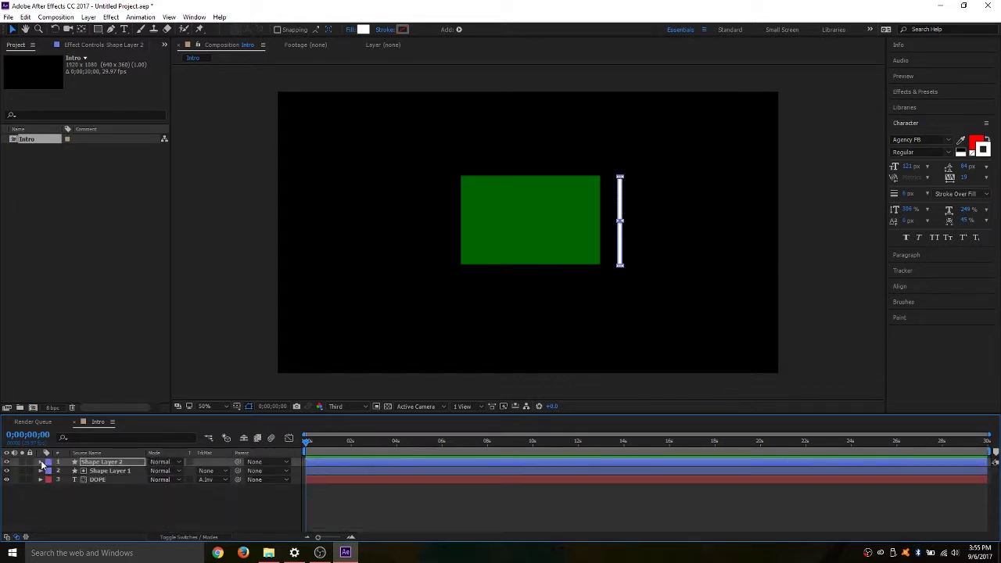
click(105, 515)
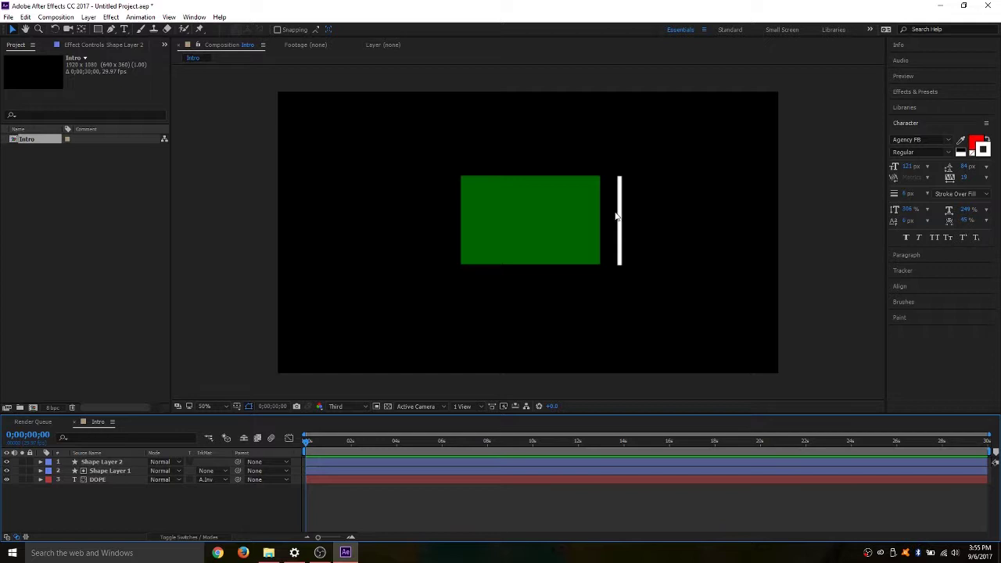
Raise the white bar slightly to a Y position of 316, collapse its properties and deselect it
click(109, 462)
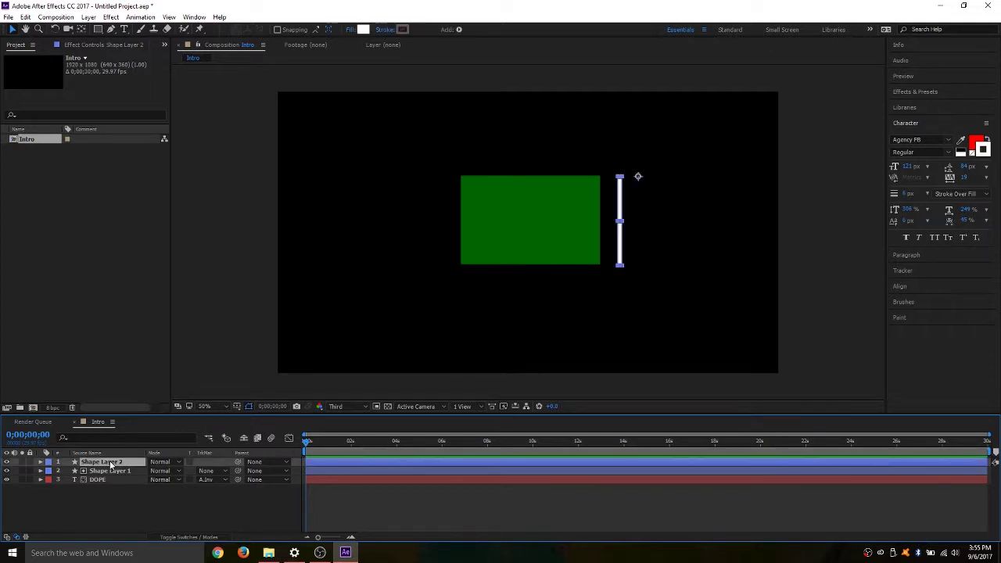
key(p)
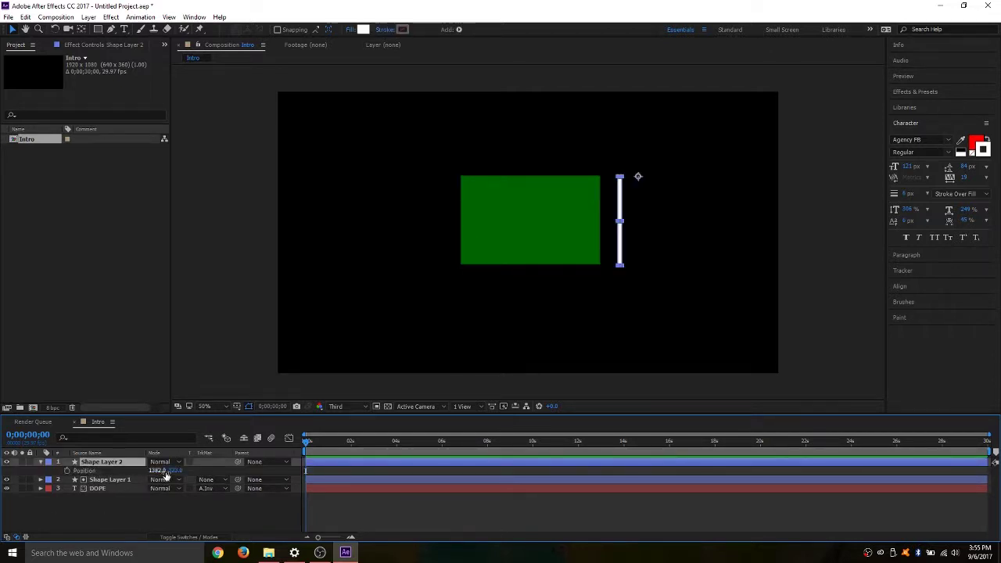
drag(169, 469, 169, 467)
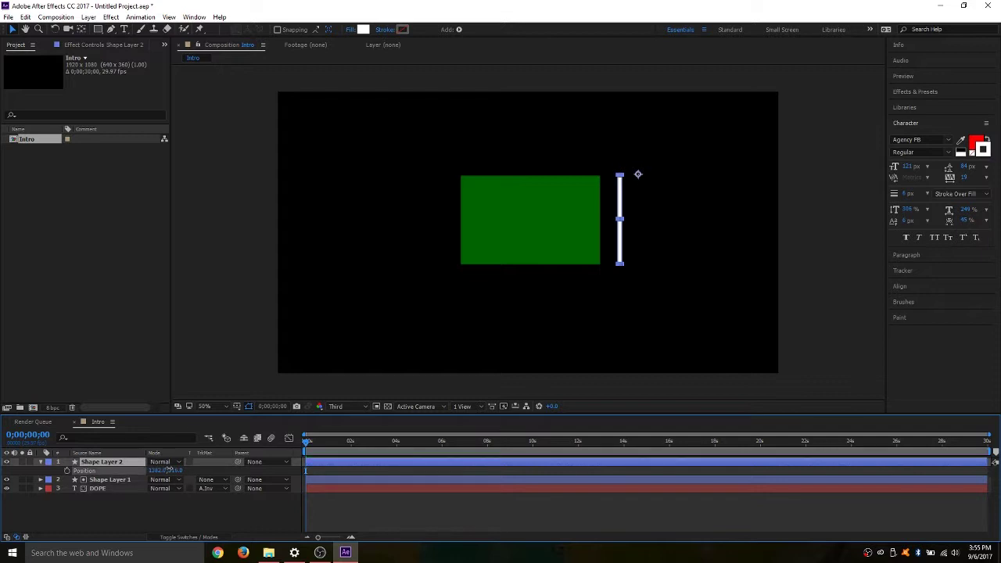
click(112, 506)
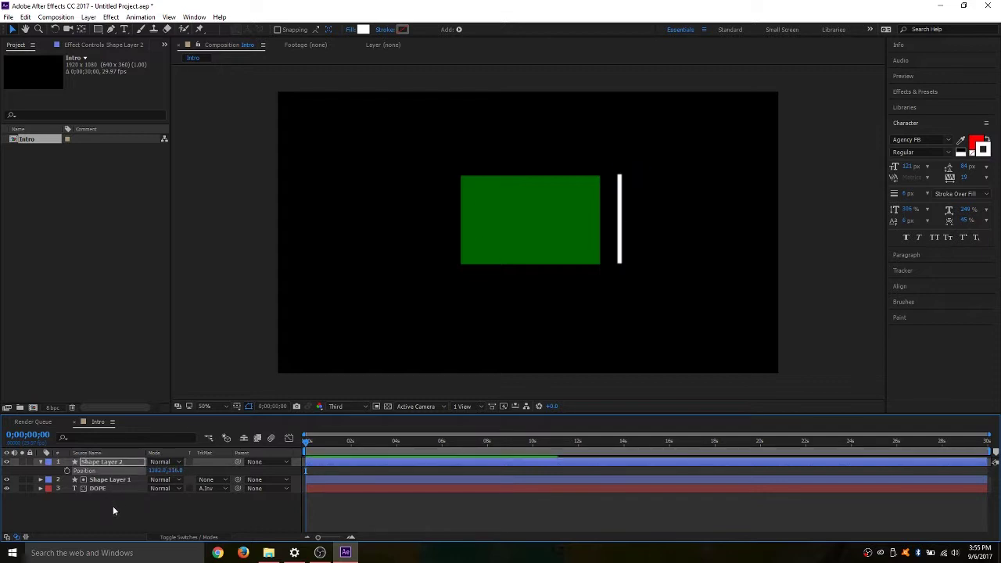
click(41, 462)
click(523, 224)
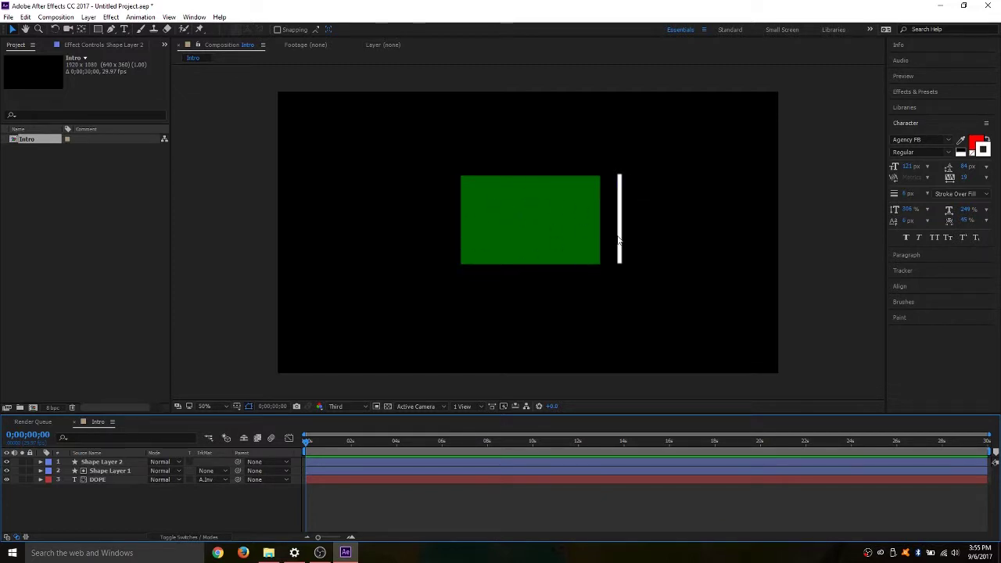
Hide the green matte rectangle and adjust the white bar's horizontal anchor value until its anchor point sits on the bar's top end
click(7, 469)
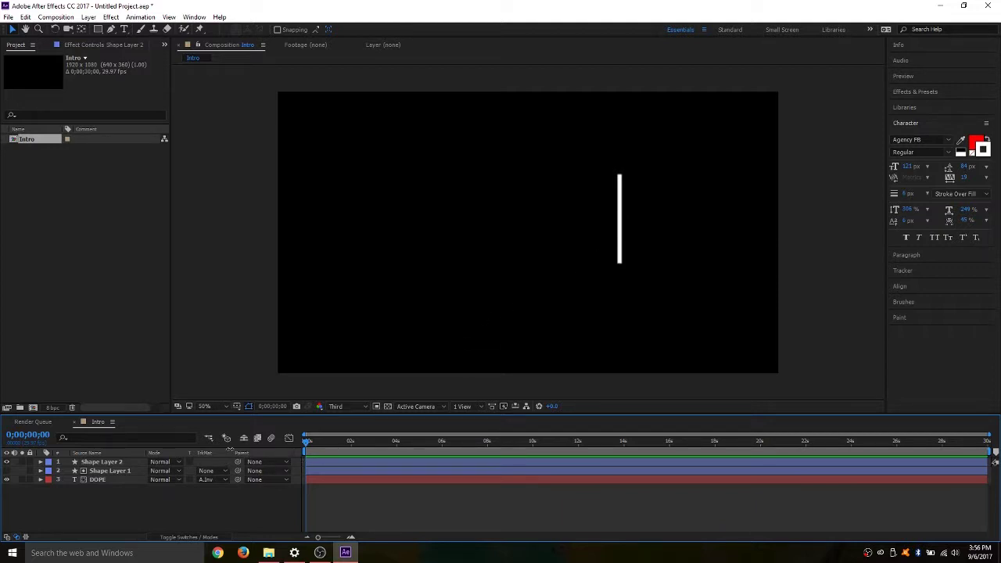
click(94, 462)
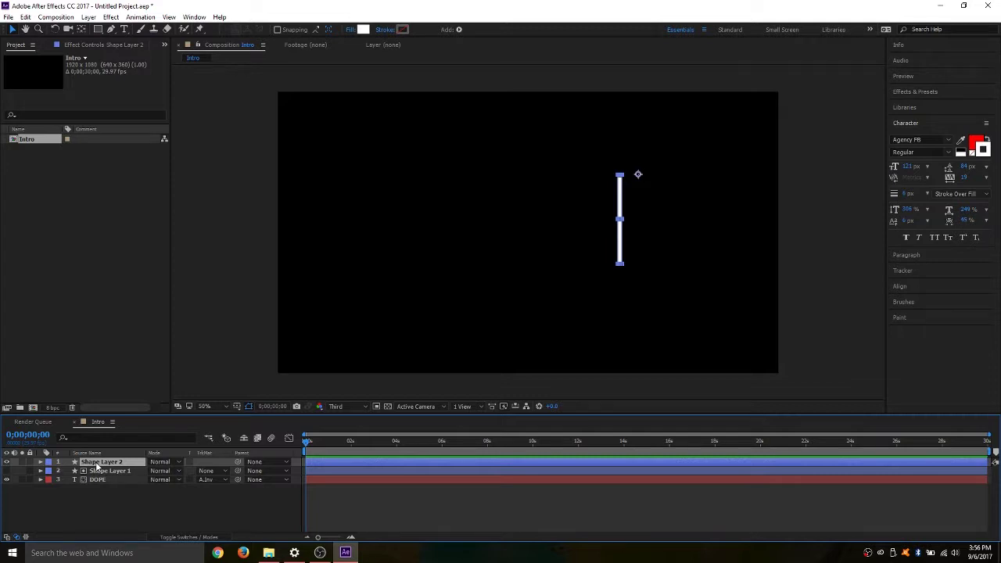
key(s)
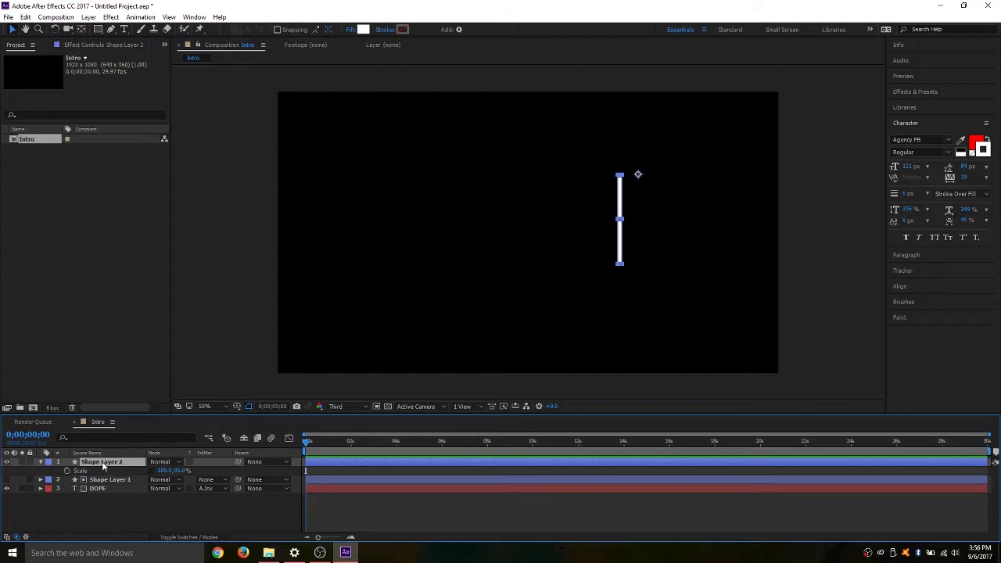
key(a)
drag(154, 471, 102, 456)
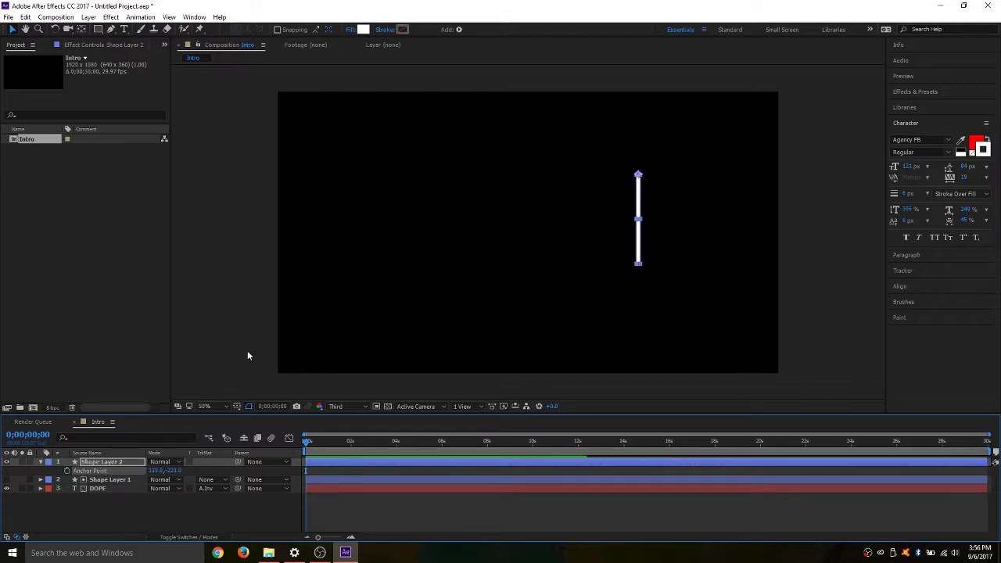
Show the white bar's Scale property and zoom the timeline in to roughly the first 11 seconds
click(97, 463)
key(s)
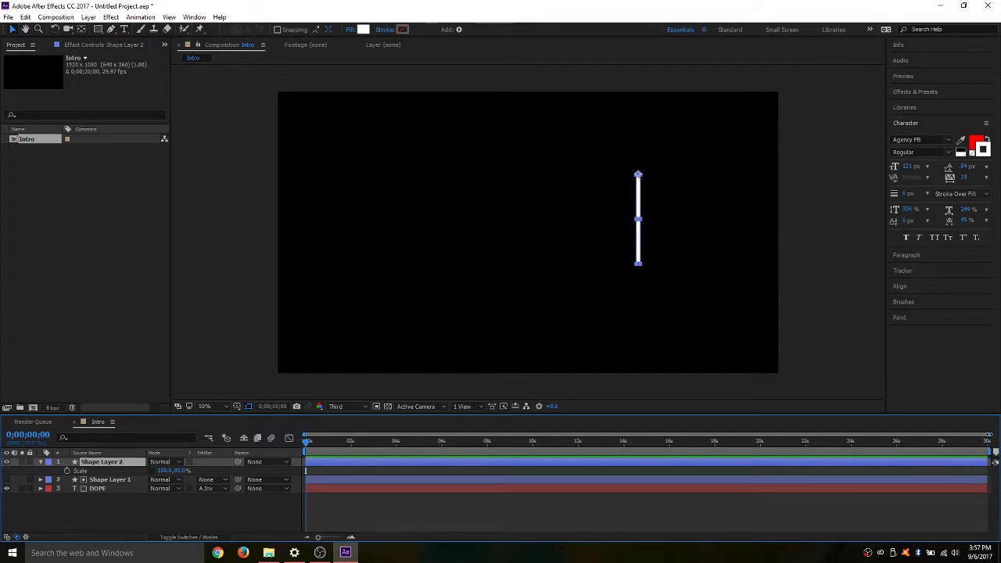
drag(988, 436, 558, 443)
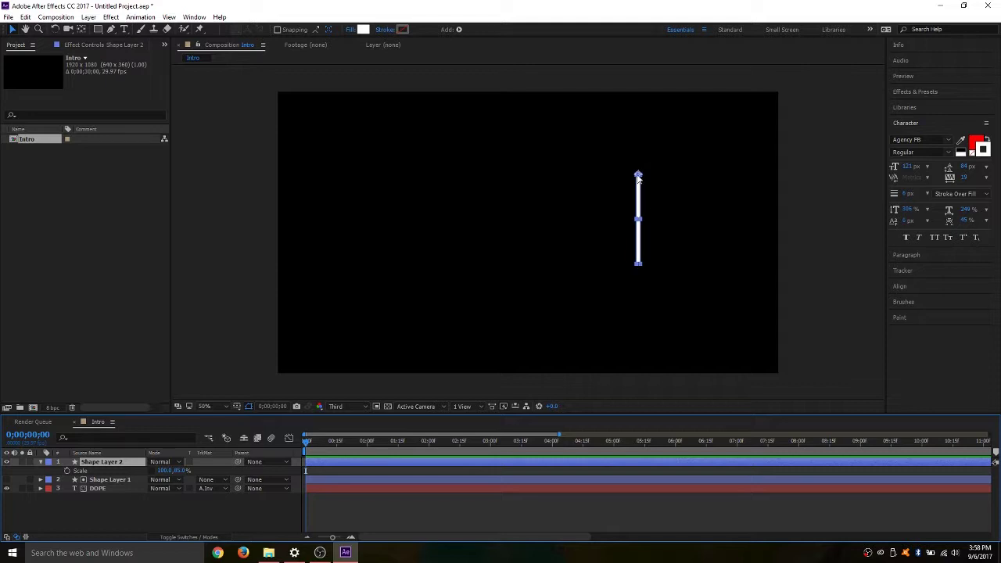
Play the reference video Dope & Lit Productions.mp4 from the Studio 203 folder, pause it, and return to After Effects
click(268, 552)
double_click(610, 244)
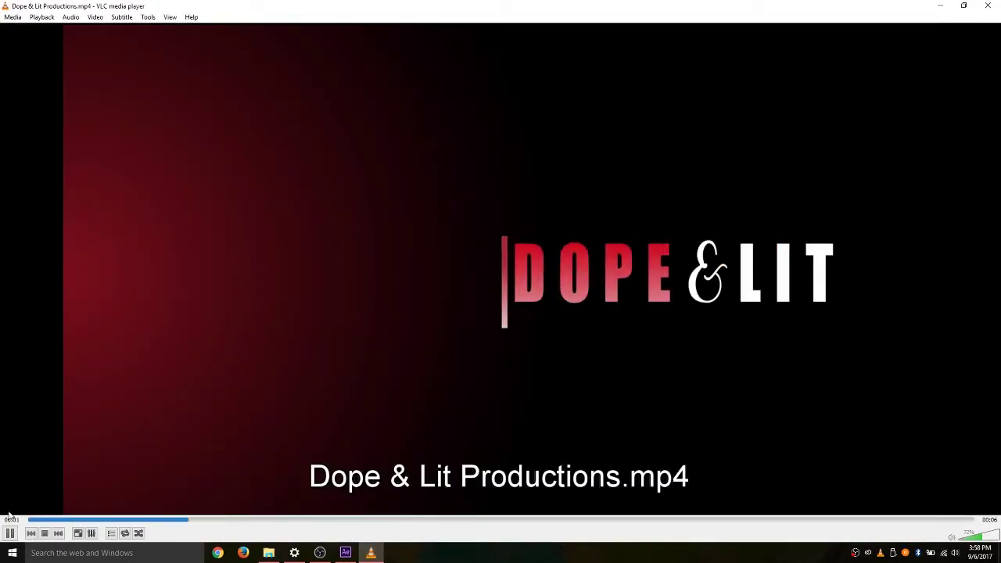
key(space)
click(939, 6)
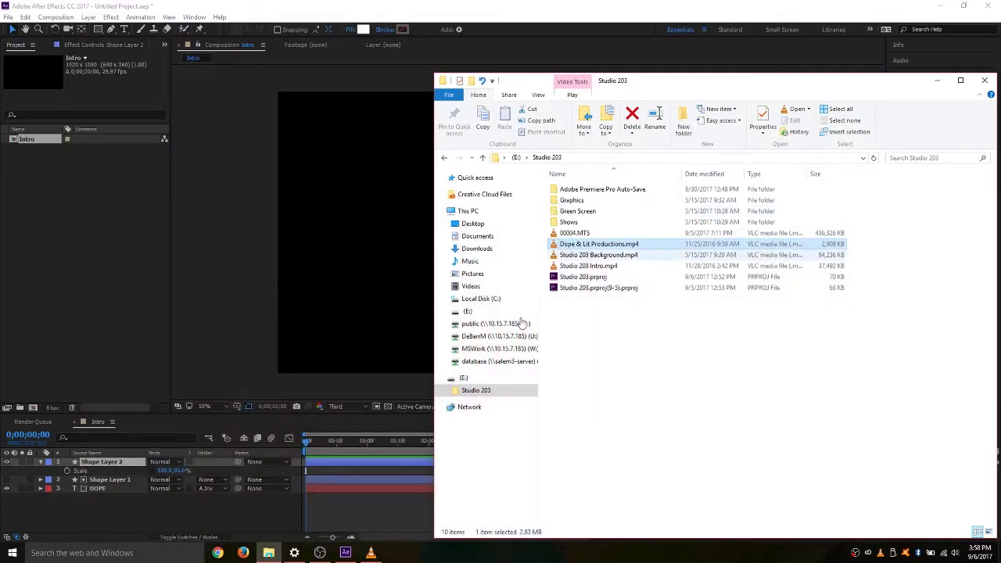
click(936, 80)
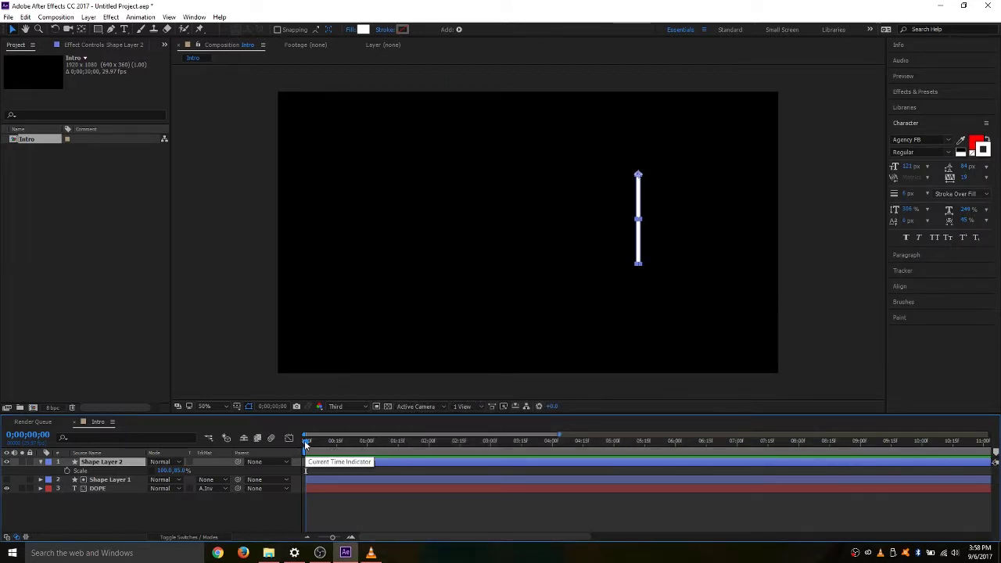
Add a Scale keyframe to the white bar at 0;00;00;15 with its full height
drag(305, 444, 337, 442)
drag(338, 443, 335, 443)
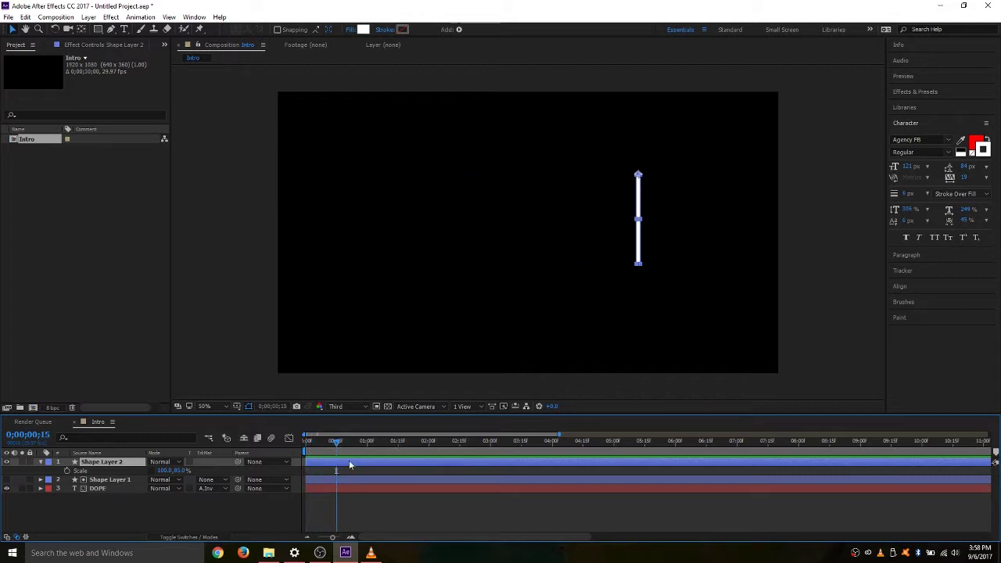
click(67, 472)
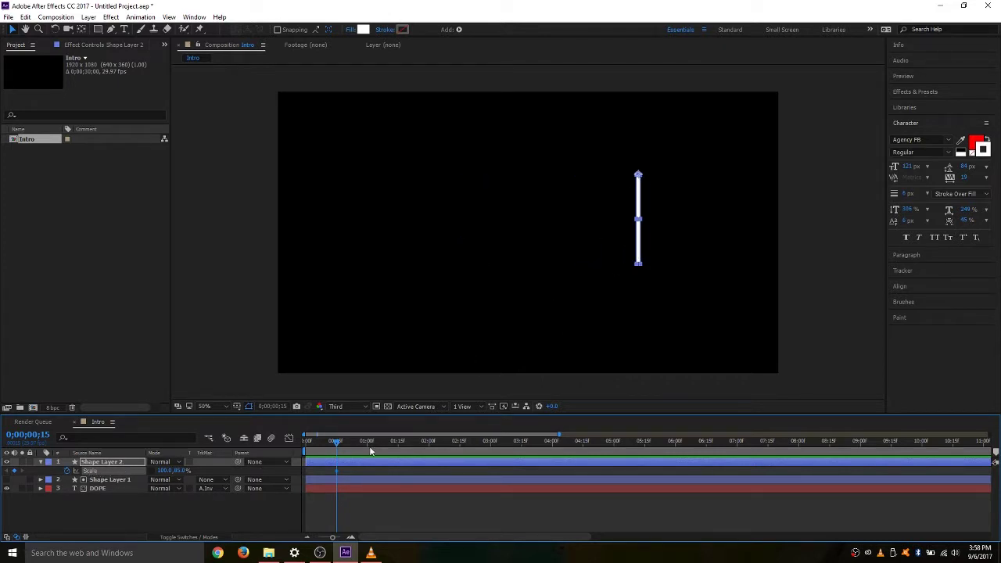
Set the white bar's vertical scale to 0% at 0;00;00;00 to keyframe the start of its growth
drag(336, 440, 305, 442)
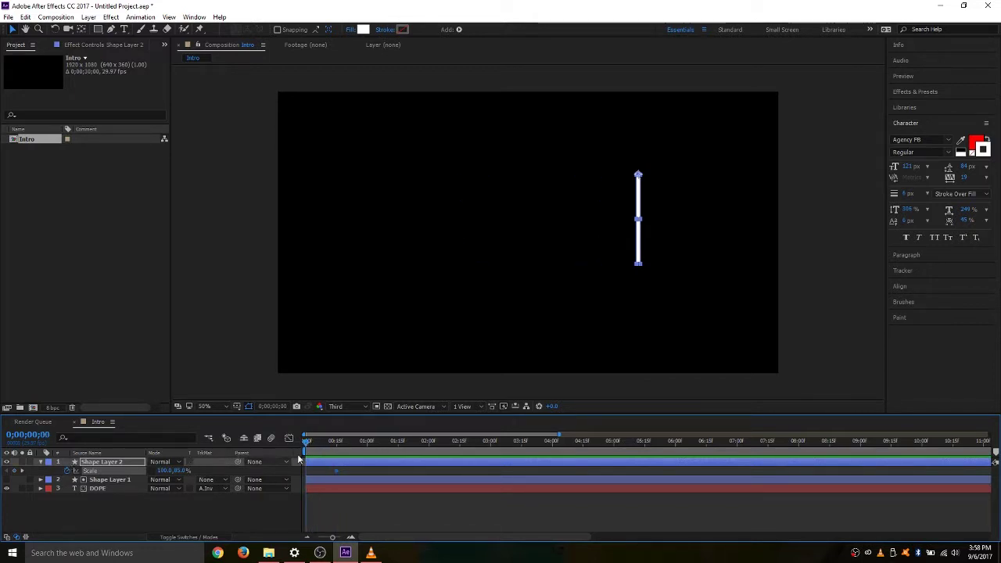
drag(307, 443, 263, 471)
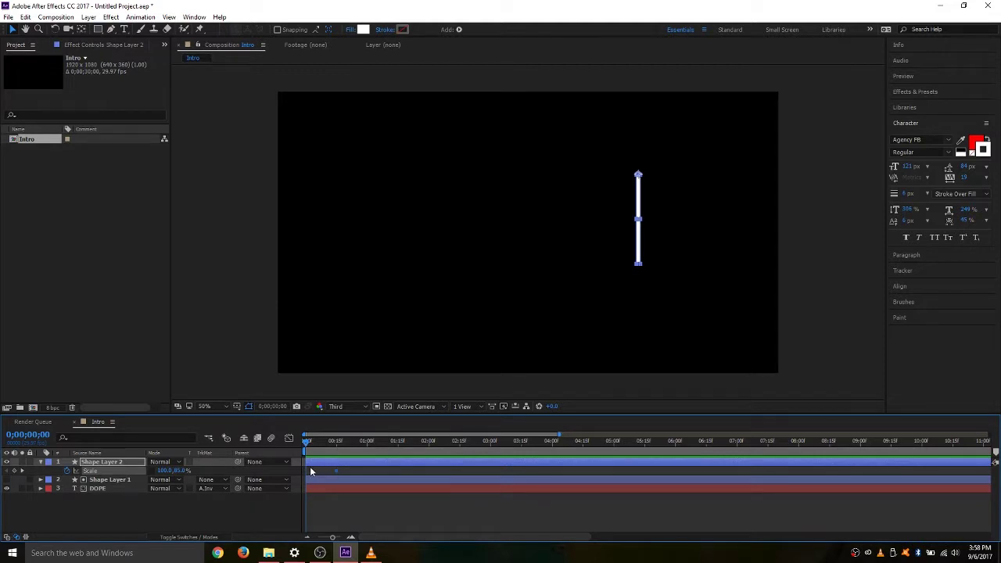
click(179, 470)
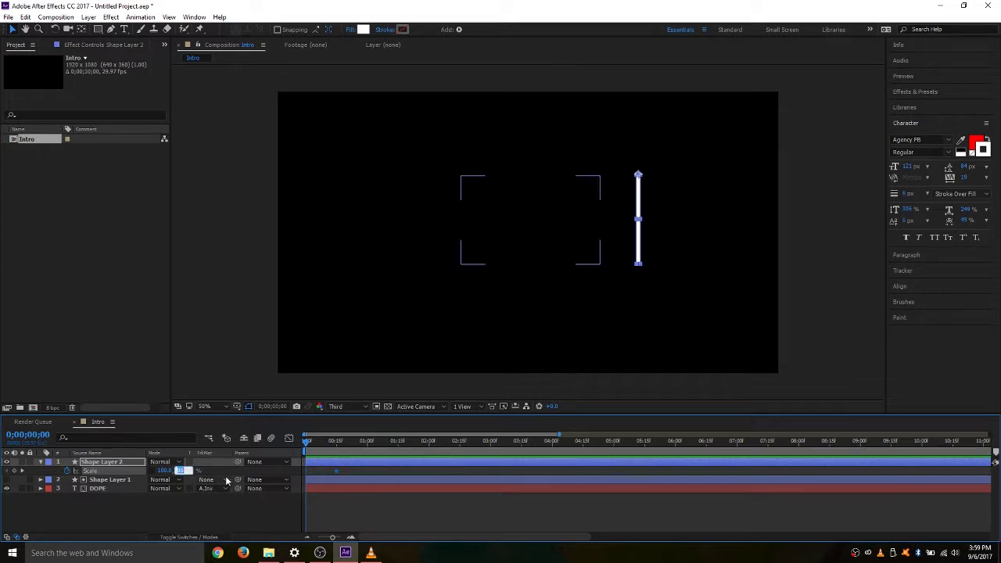
text(0)
key(Return)
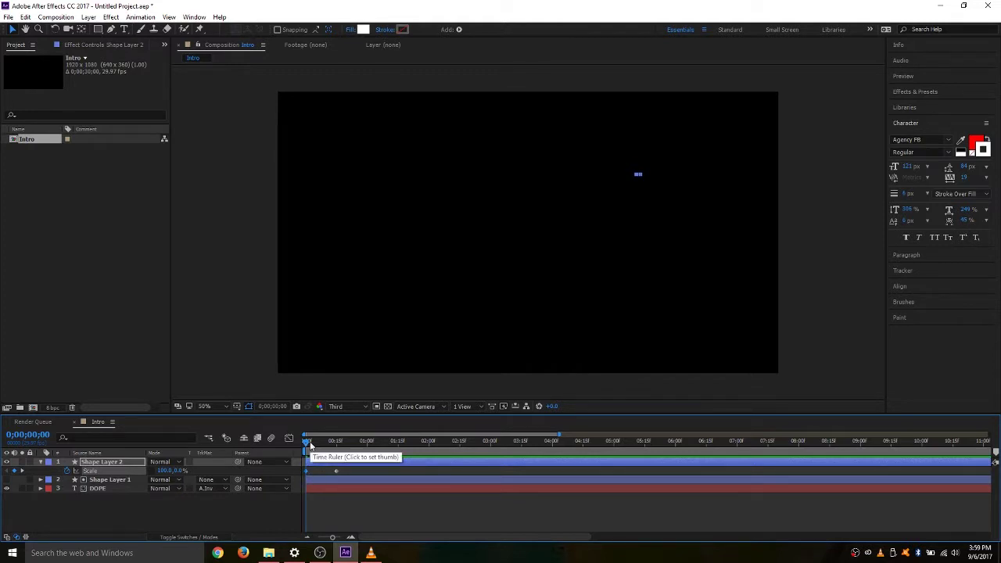
Preview the white bar's growth animation several times from the start of the timeline
key(space)
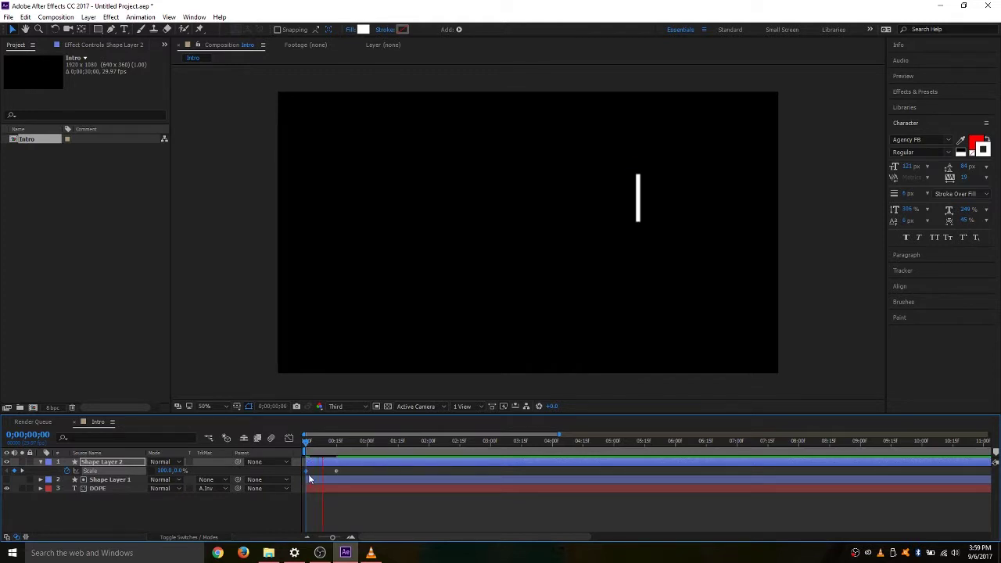
key(space)
drag(370, 443, 293, 443)
key(space)
key(space)
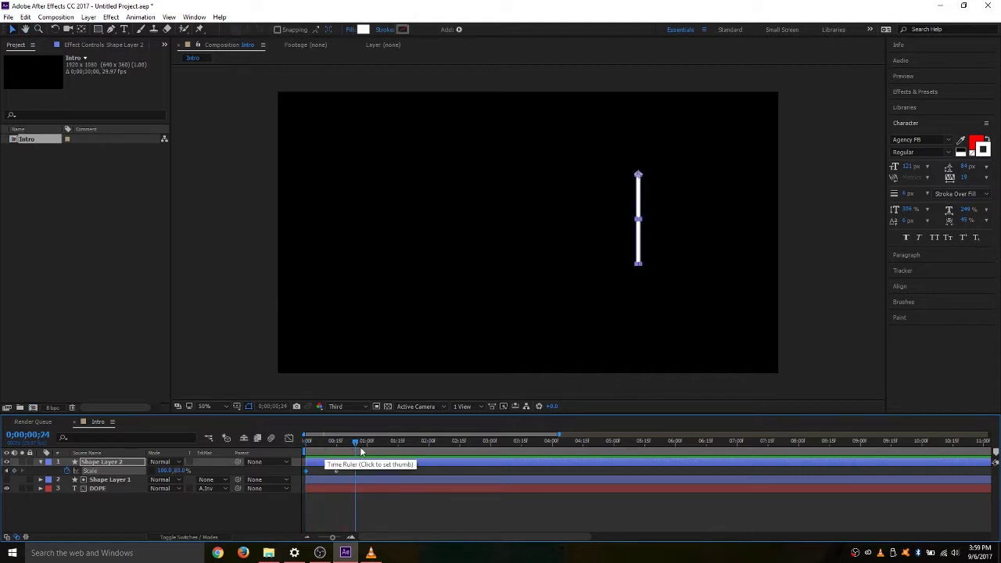
drag(355, 446, 305, 449)
key(space)
key(space)
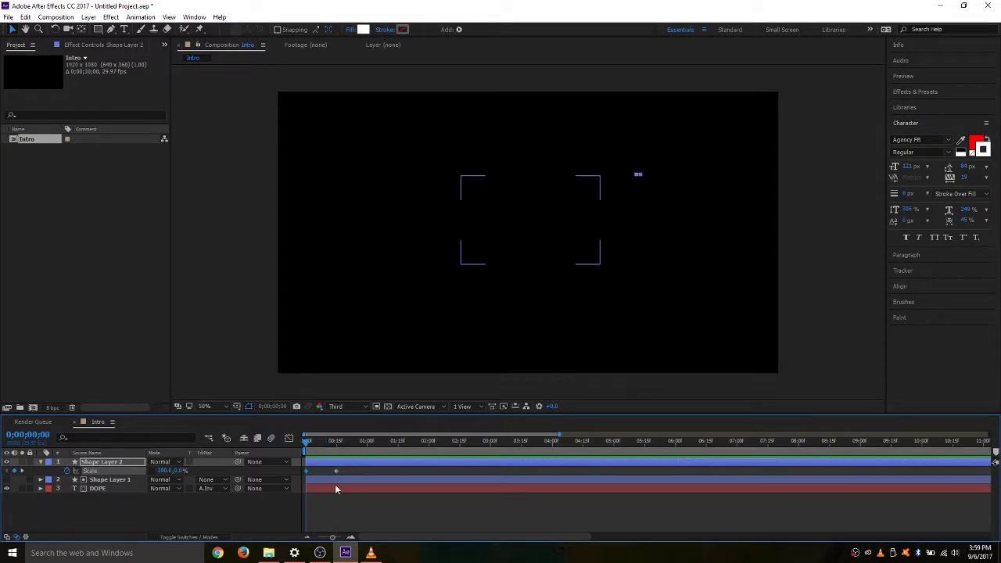
key(space)
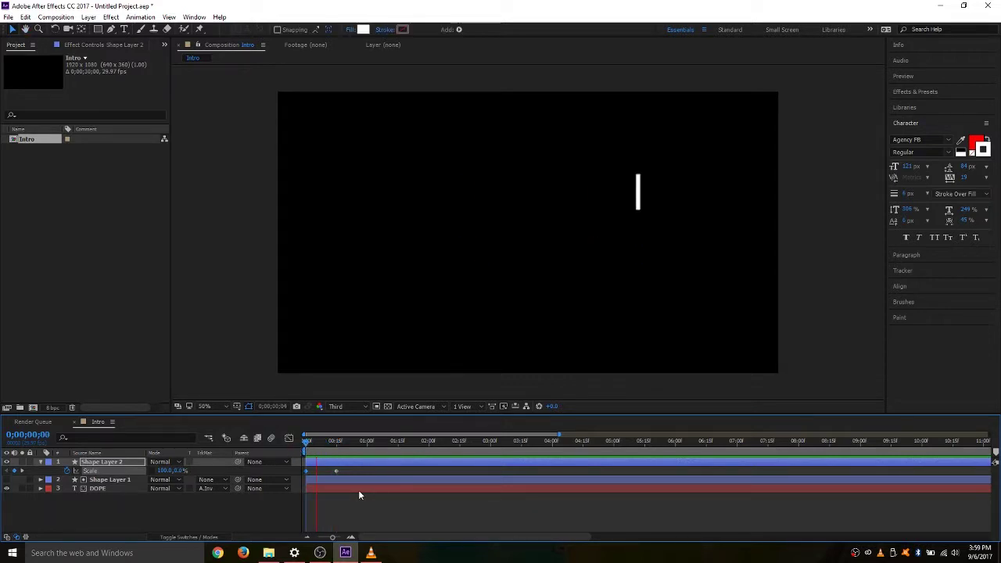
click(392, 445)
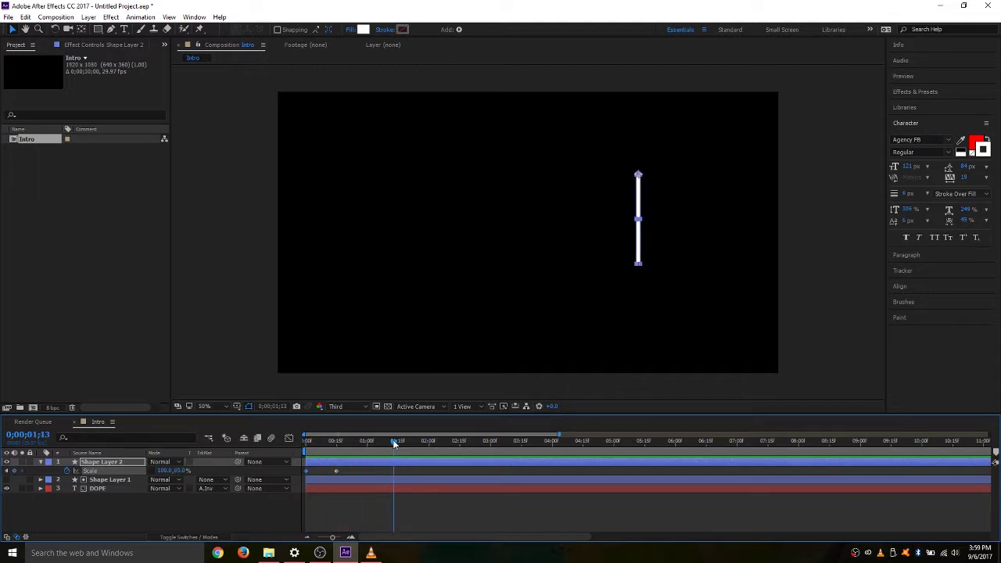
drag(392, 439, 296, 446)
key(space)
key(space)
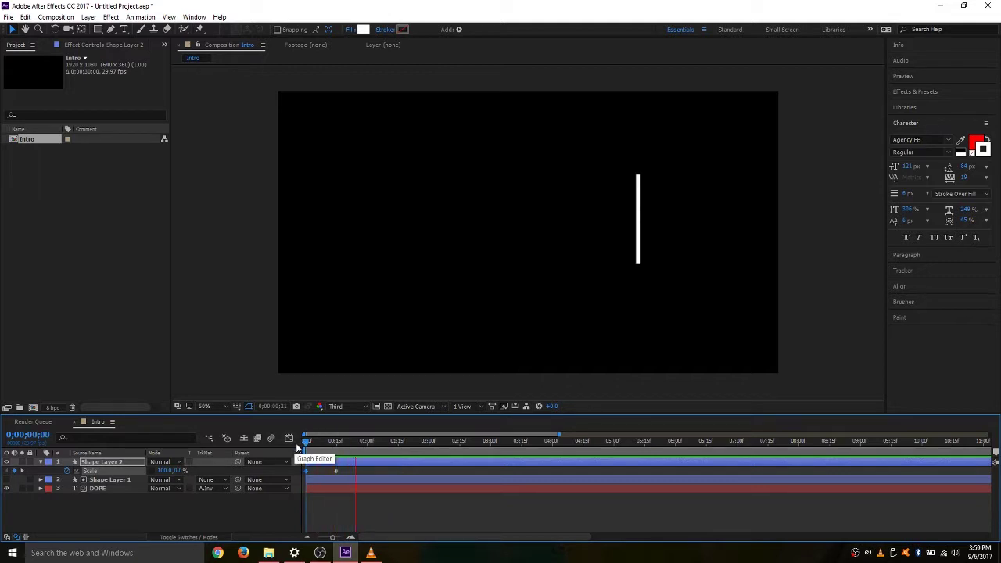
mouse_move(323, 442)
mouse_down()
mouse_move(299, 439)
mouse_move(342, 440)
mouse_move(304, 442)
mouse_up()
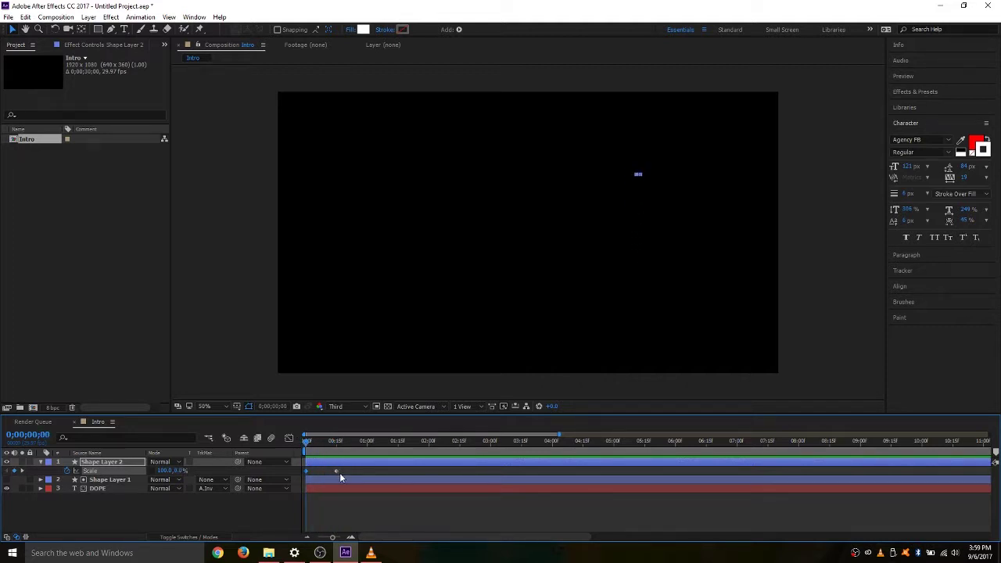
Move the white bar's full-height Scale keyframe along the timeline to about 0;00;03;14
mouse_move(338, 475)
drag(323, 471, 415, 483)
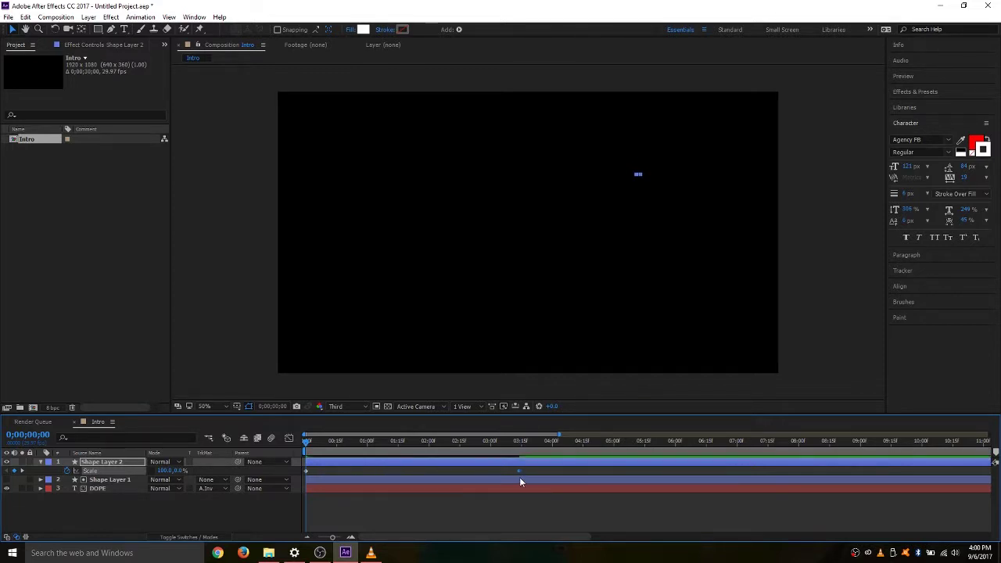
Preview the slow bar growth and move the full-height Scale keyframe back to 0;00;00;07
key(space)
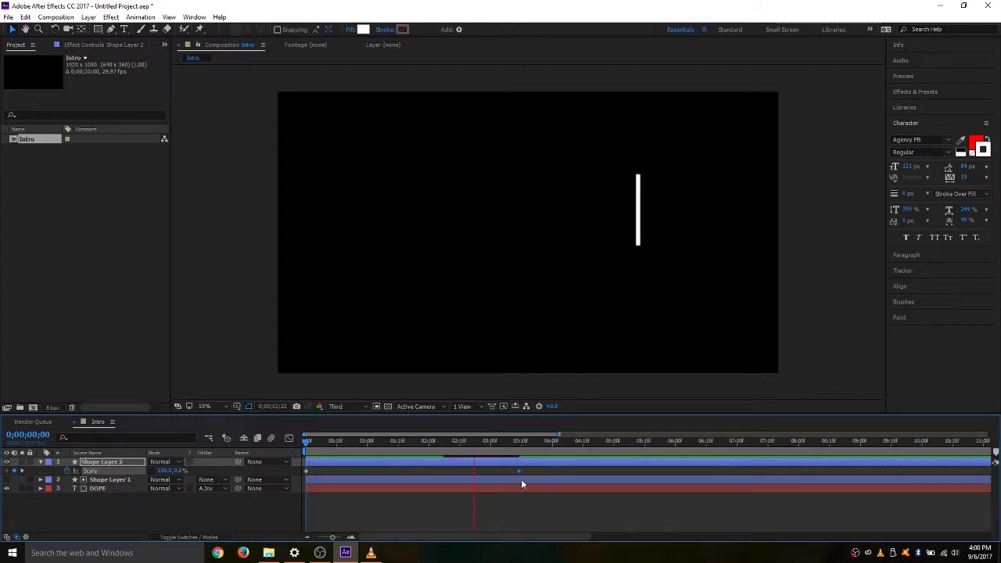
key(space)
drag(508, 442, 271, 445)
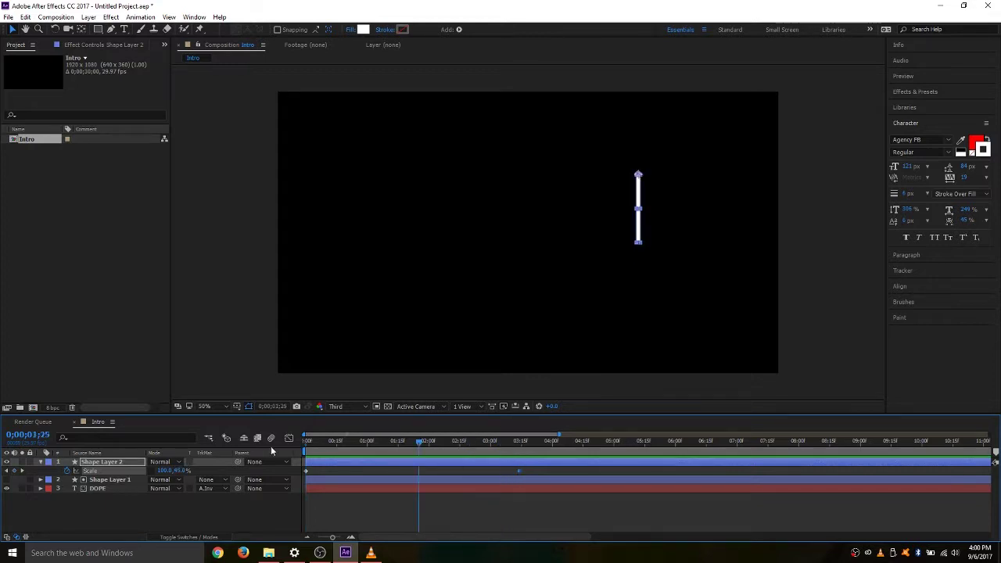
drag(516, 471, 319, 472)
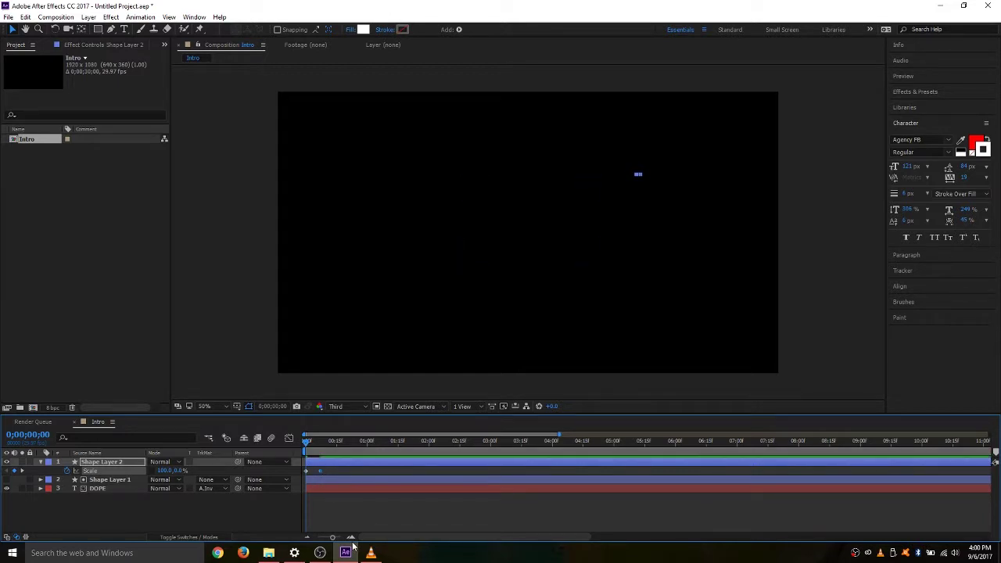
Preview the white bar's faster growth repeatedly from the start of the timeline
key(space)
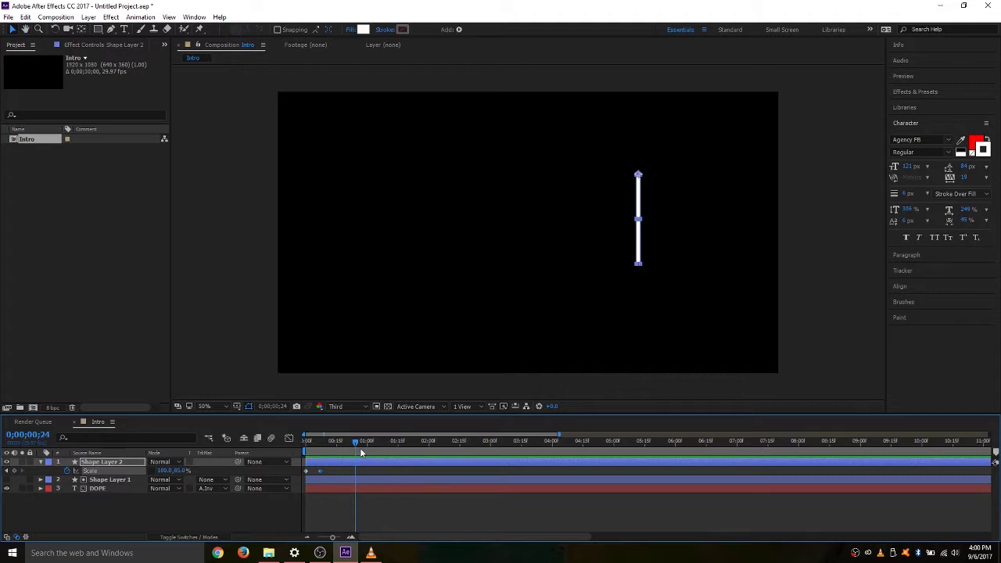
drag(297, 439, 275, 437)
key(space)
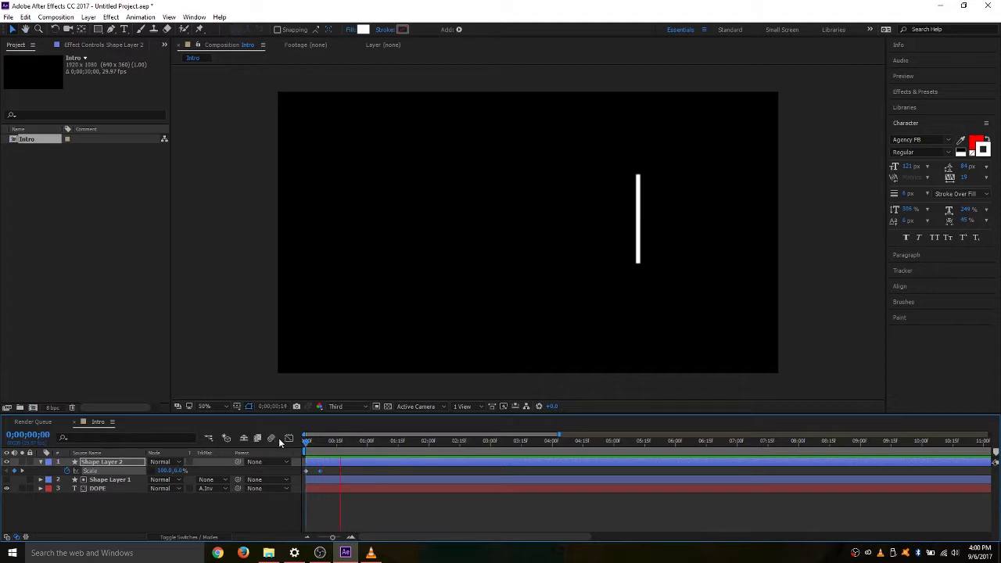
key(space)
drag(356, 444, 290, 438)
key(space)
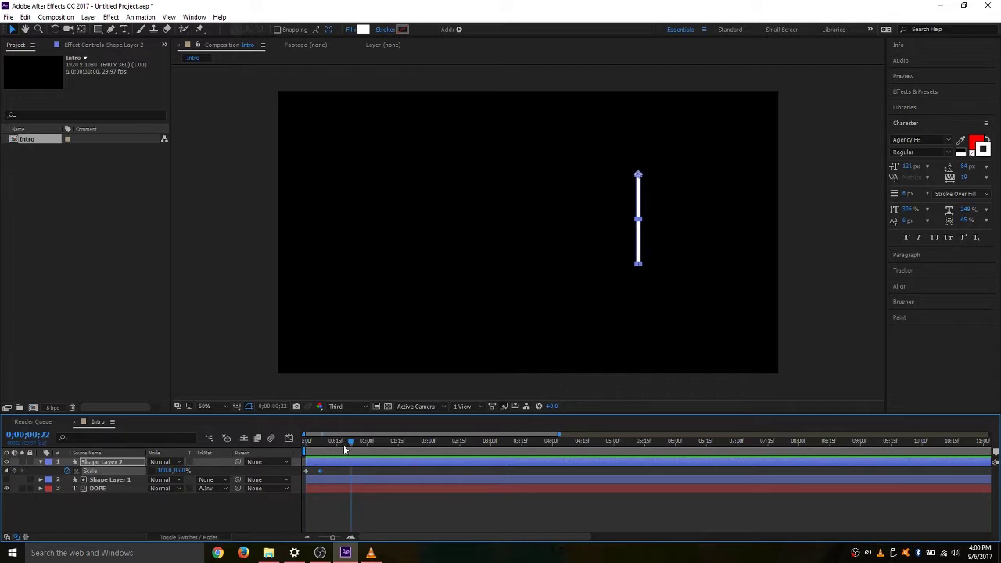
key(space)
key(space)
key(space)
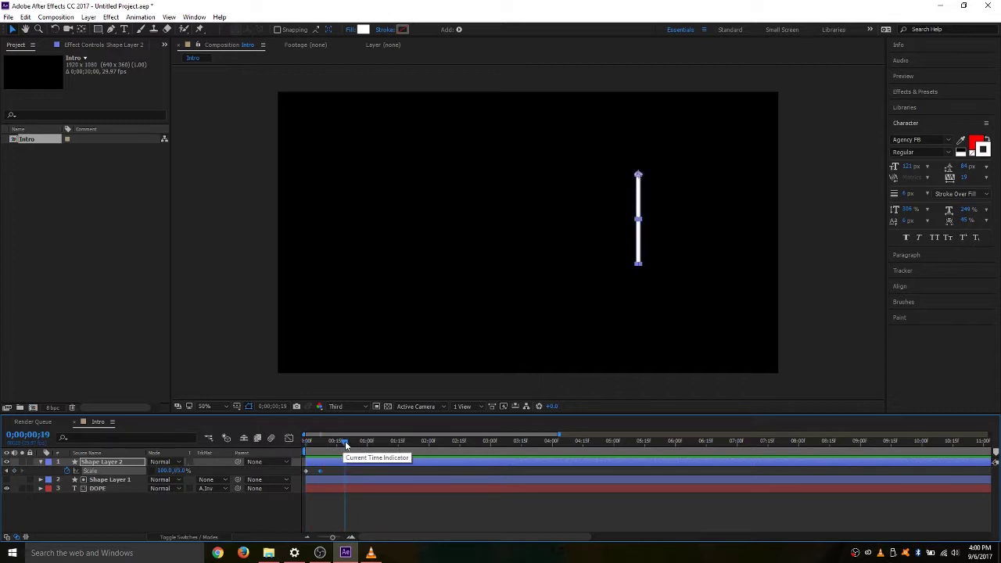
drag(349, 444, 296, 439)
key(space)
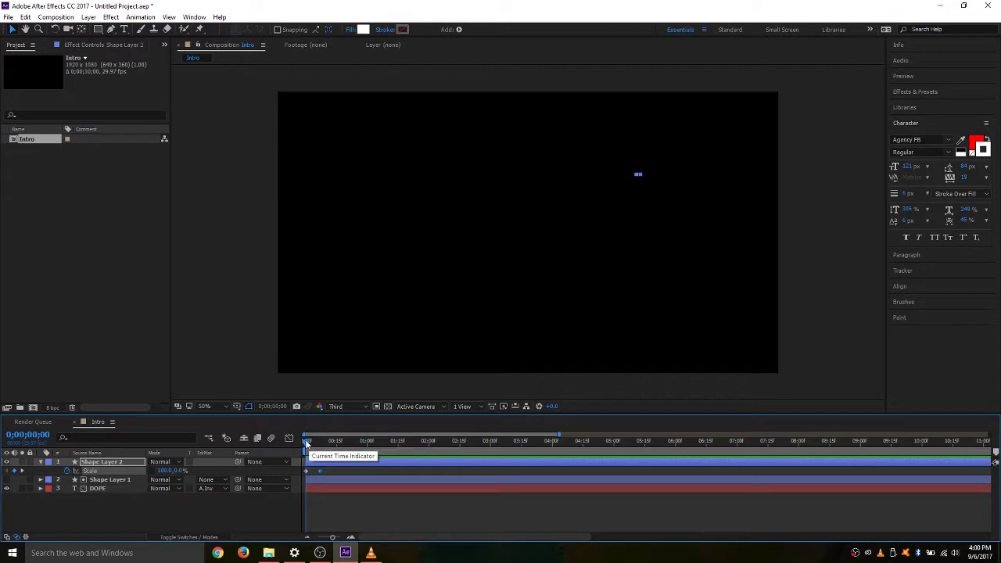
Add a Position keyframe to the white bar at 0;00;00;13, just after it reaches full height
drag(308, 442, 320, 434)
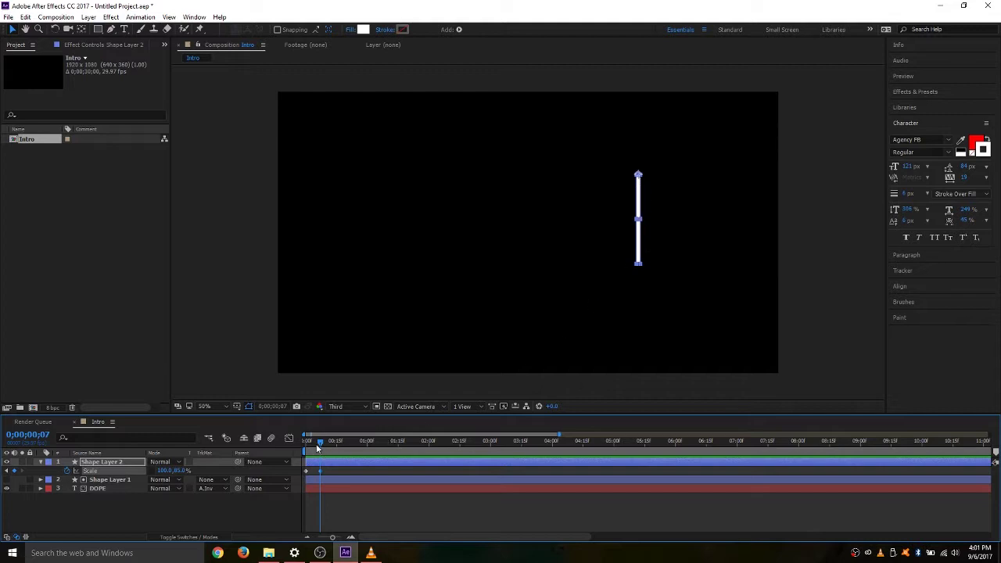
mouse_move(317, 446)
mouse_down()
mouse_move(305, 442)
mouse_move(330, 442)
mouse_move(319, 446)
mouse_up()
key(p)
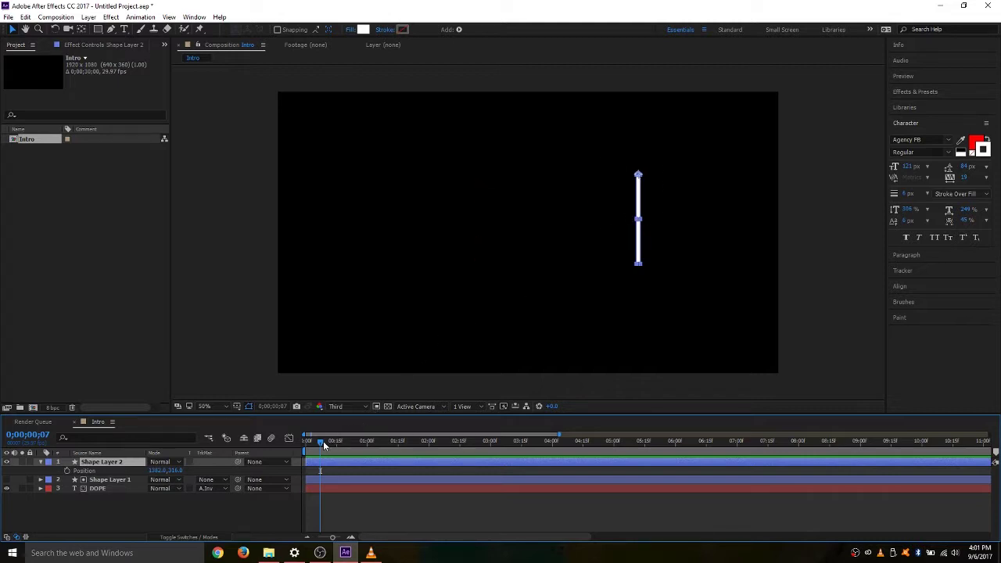
drag(322, 444, 332, 442)
click(67, 470)
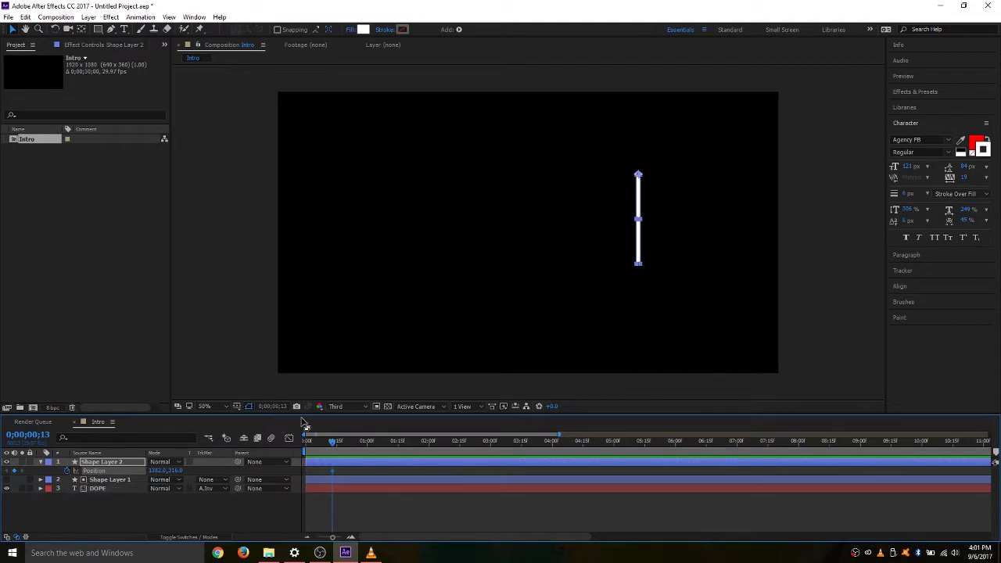
Set the white bar's X position to 640 at 0;00;01;01, checking that it clears the green rectangle's left edge
click(337, 442)
drag(343, 444, 372, 452)
drag(158, 473, 39, 472)
drag(2, 443, 3, 442)
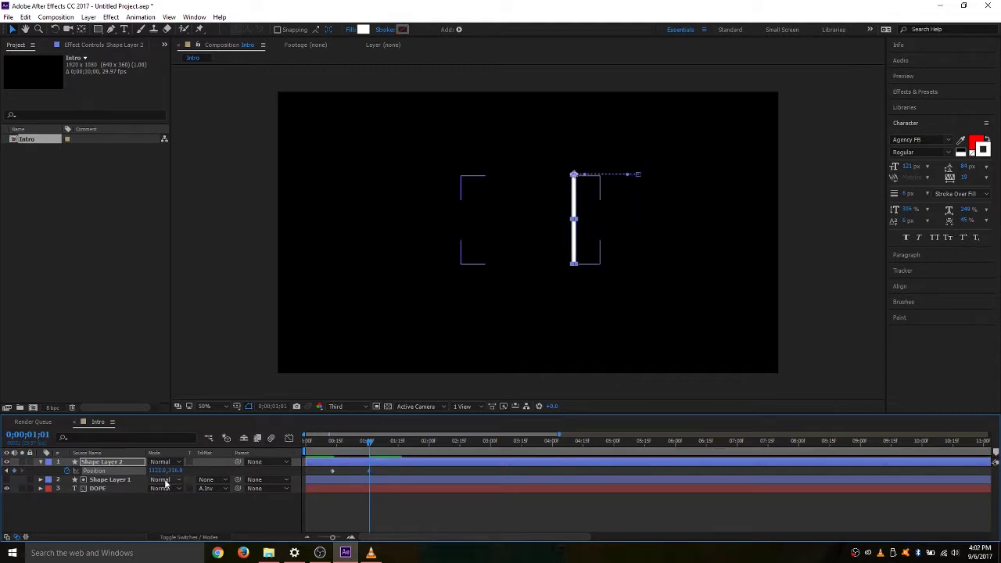
drag(162, 471, 8, 448)
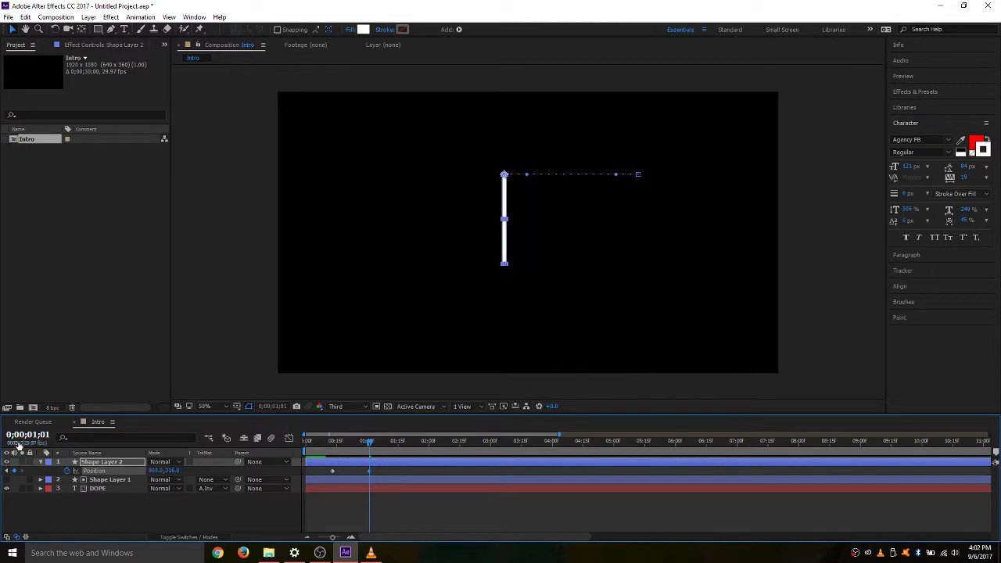
drag(156, 471, 2, 430)
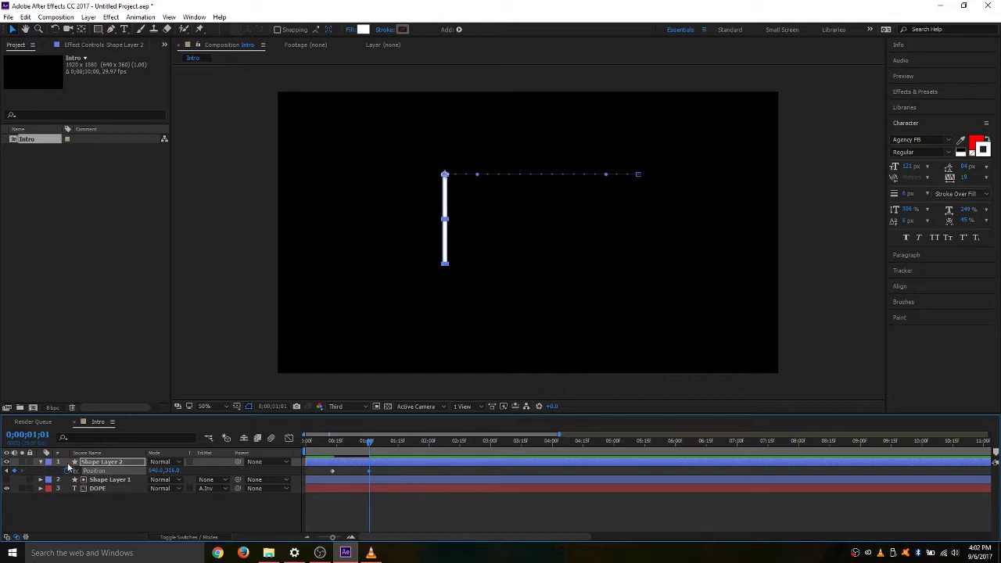
click(8, 480)
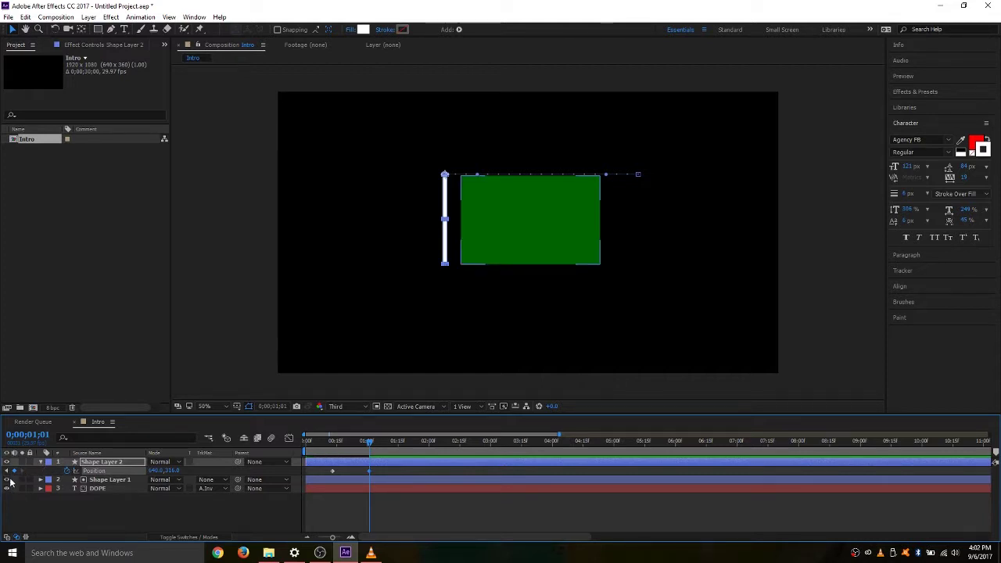
click(9, 480)
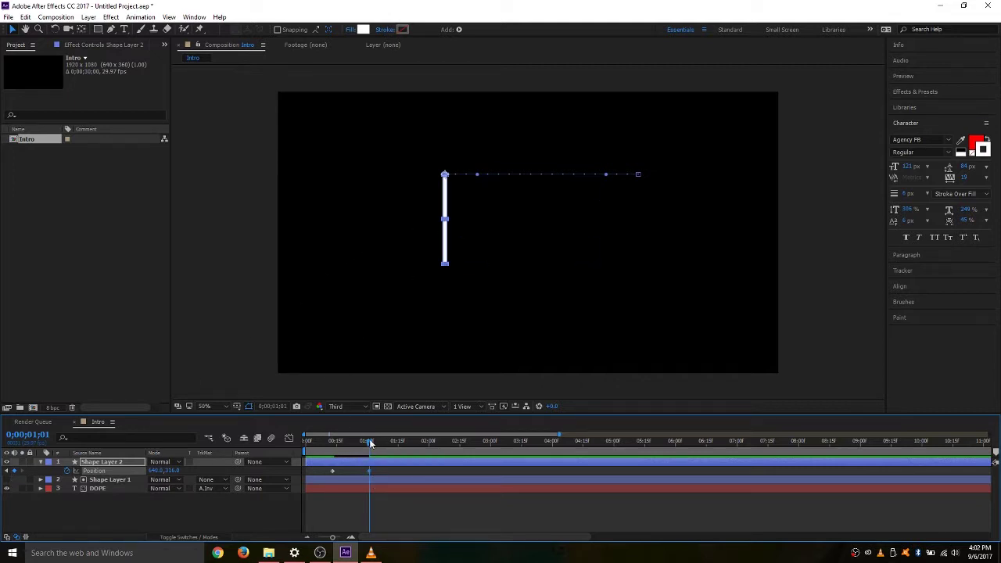
Preview the white bar's growth and leftward slide, and return to its first Position keyframe at 0;00;00;13
drag(371, 444, 286, 439)
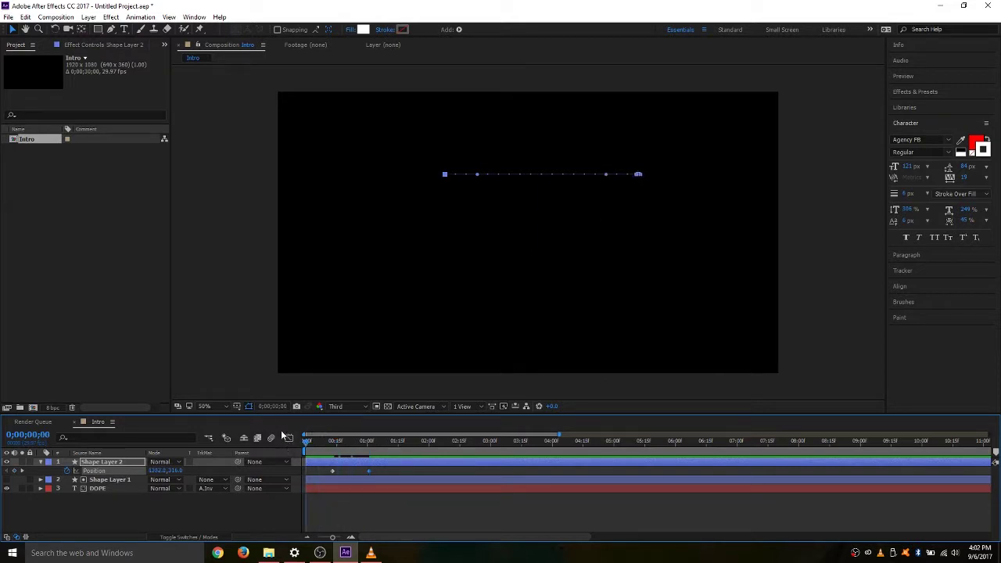
key(space)
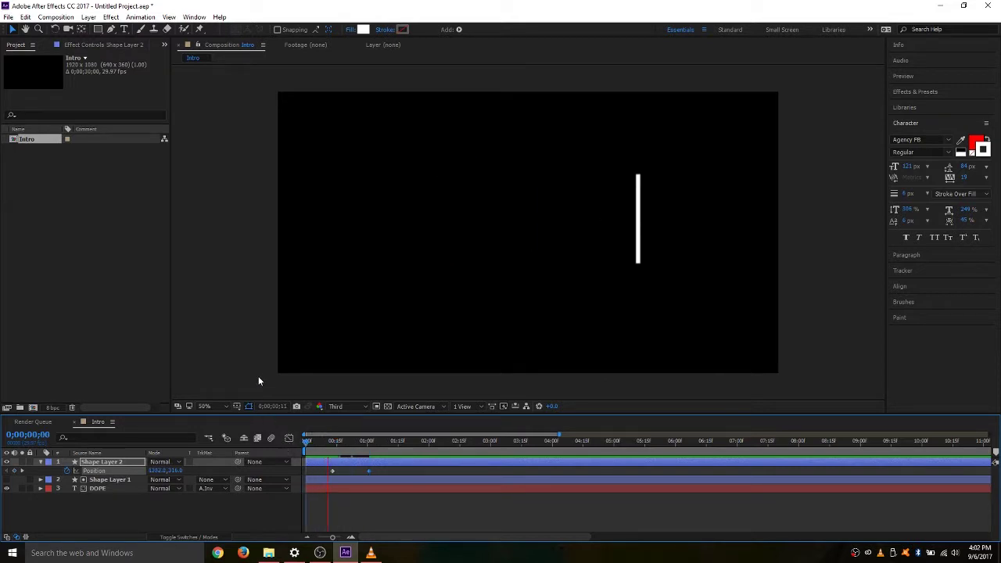
key(space)
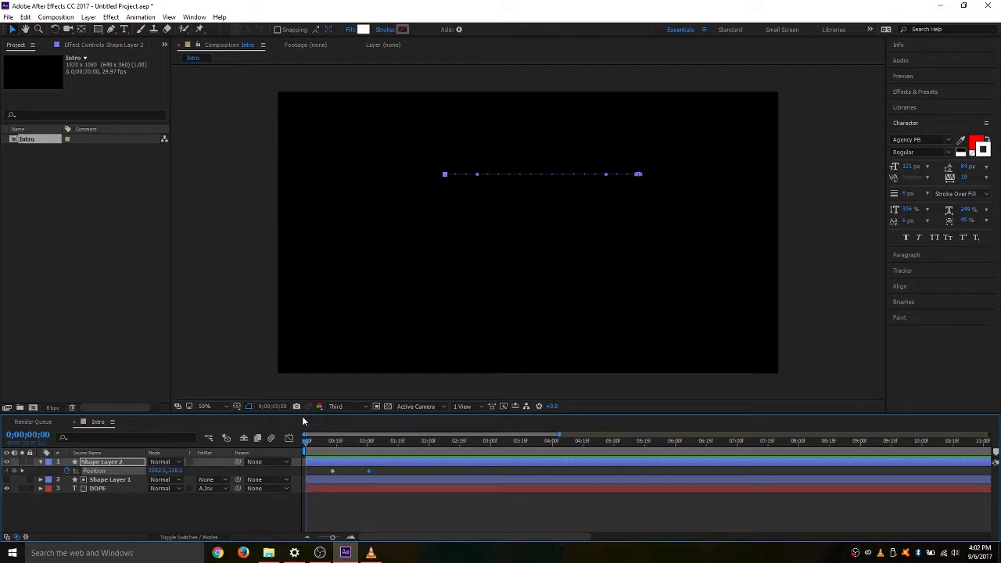
key(space)
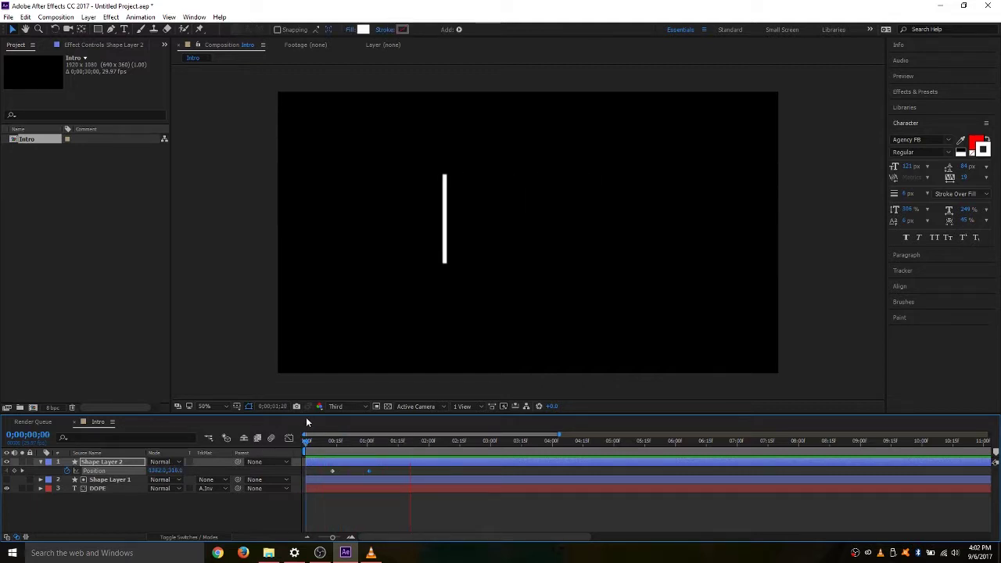
key(space)
drag(408, 442, 333, 462)
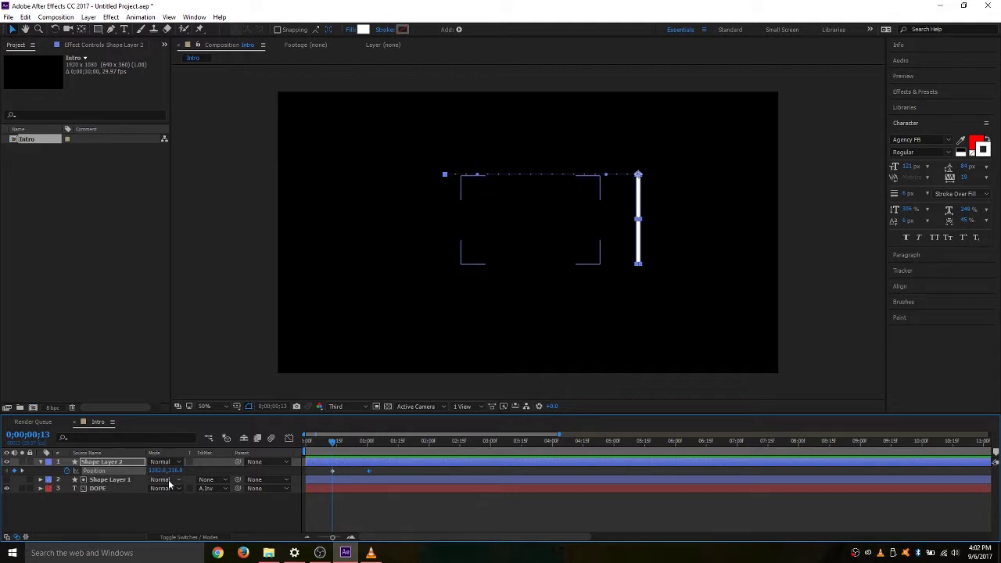
click(209, 488)
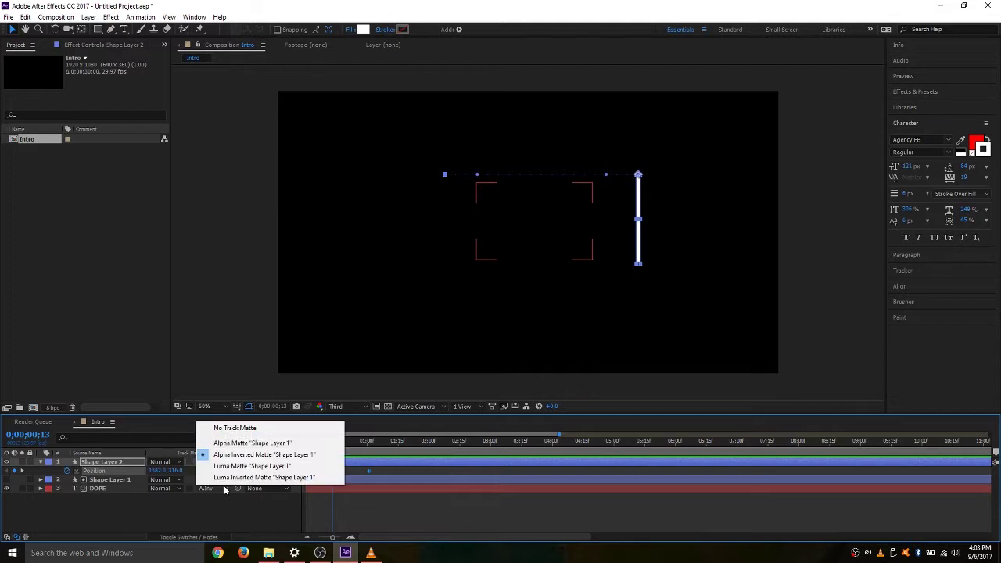
click(231, 444)
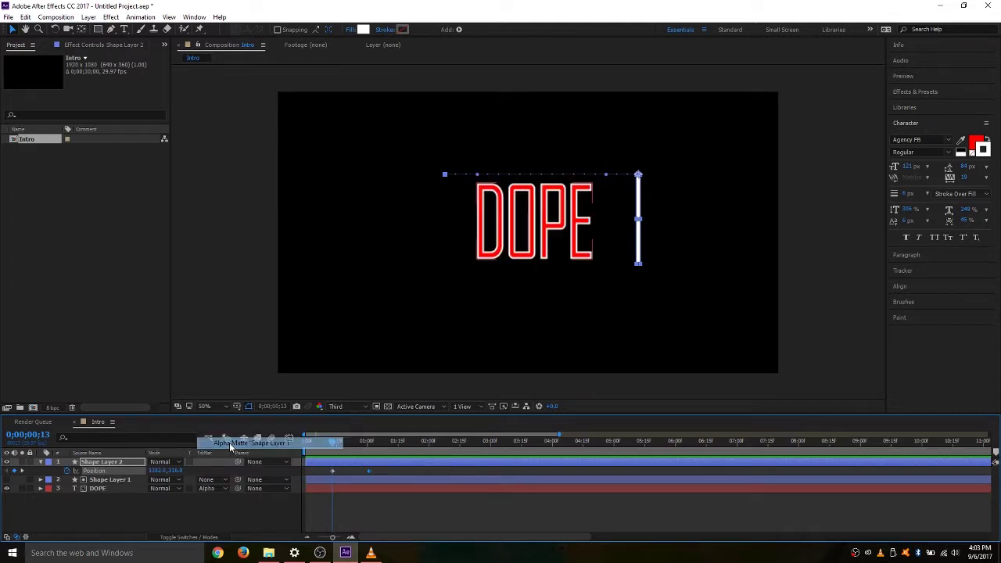
click(41, 480)
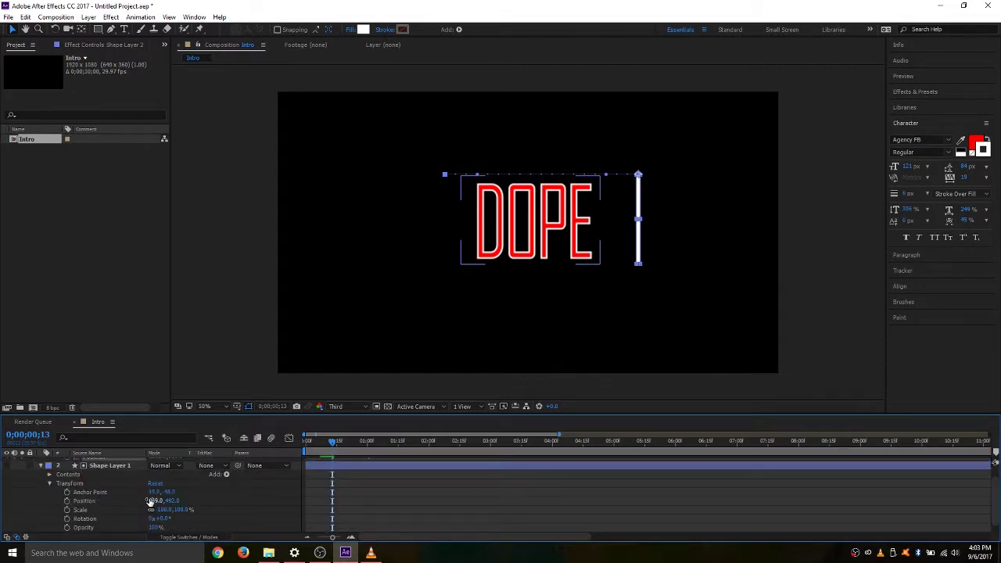
mouse_move(150, 500)
mouse_down()
mouse_move(9, 499)
mouse_move(442, 499)
mouse_move(146, 483)
mouse_up()
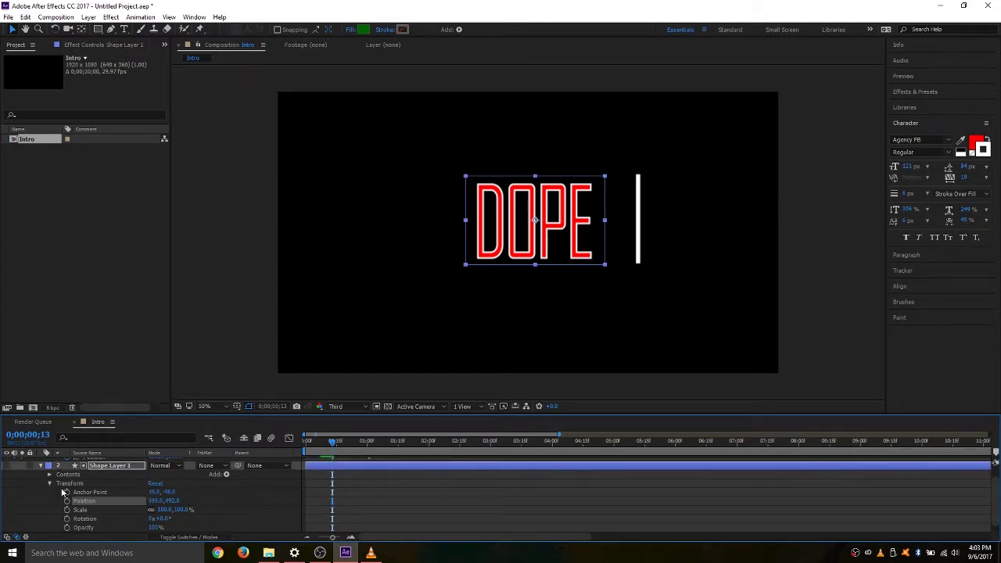
click(41, 465)
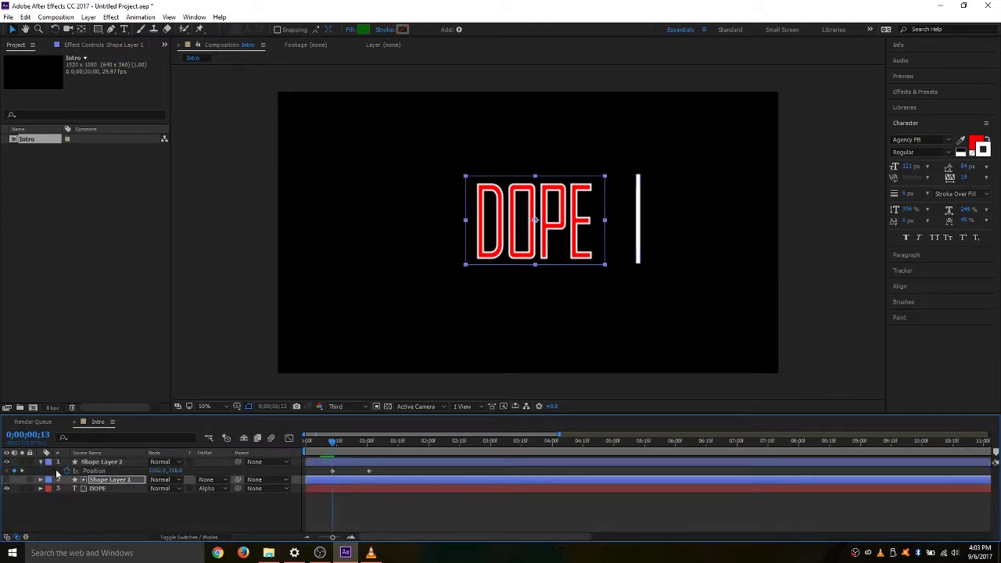
key(ctrl+z)
key(ctrl+z)
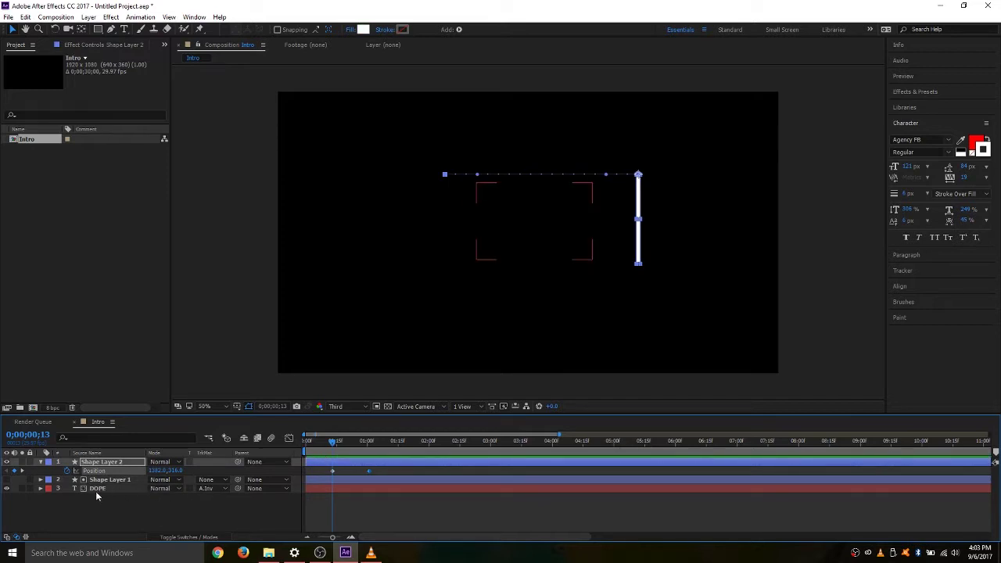
Set the DOPE layer's track matte to Alpha Matte "Shape Layer 1" and make the green rectangle visible
click(215, 488)
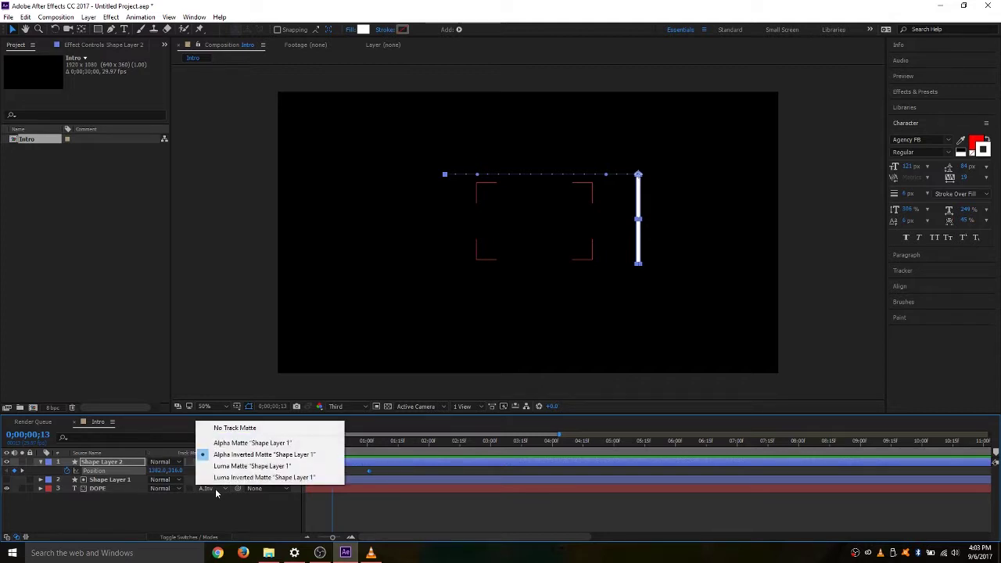
click(252, 443)
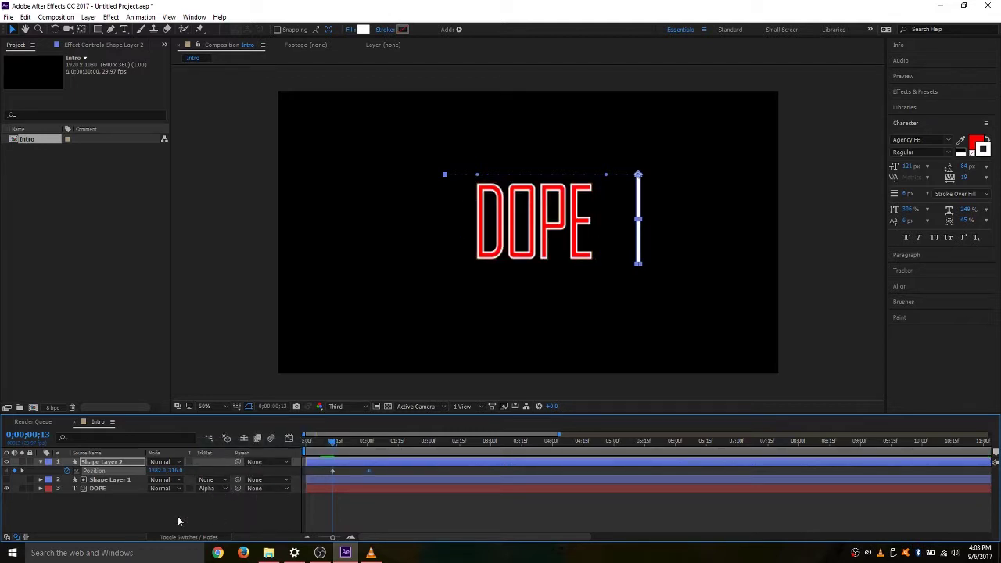
click(6, 480)
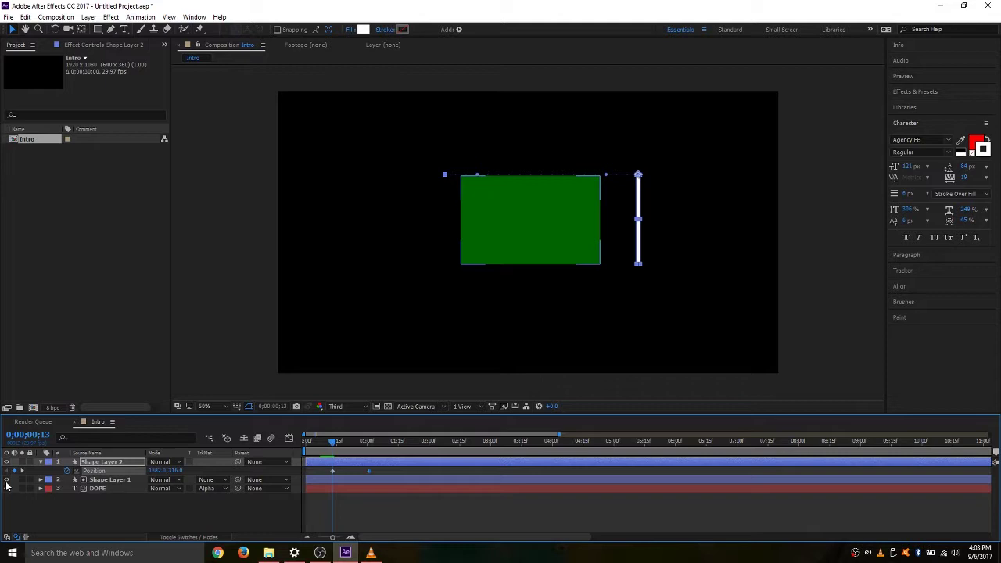
Move the green rectangle to X position 1644, aligning its left edge with the white bar, and hide its layer again
click(109, 480)
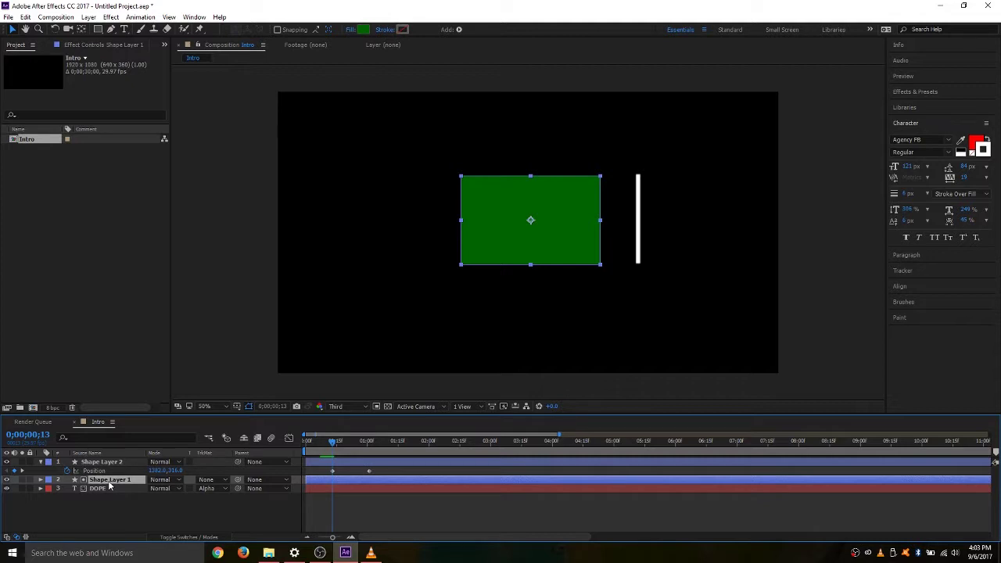
key(p)
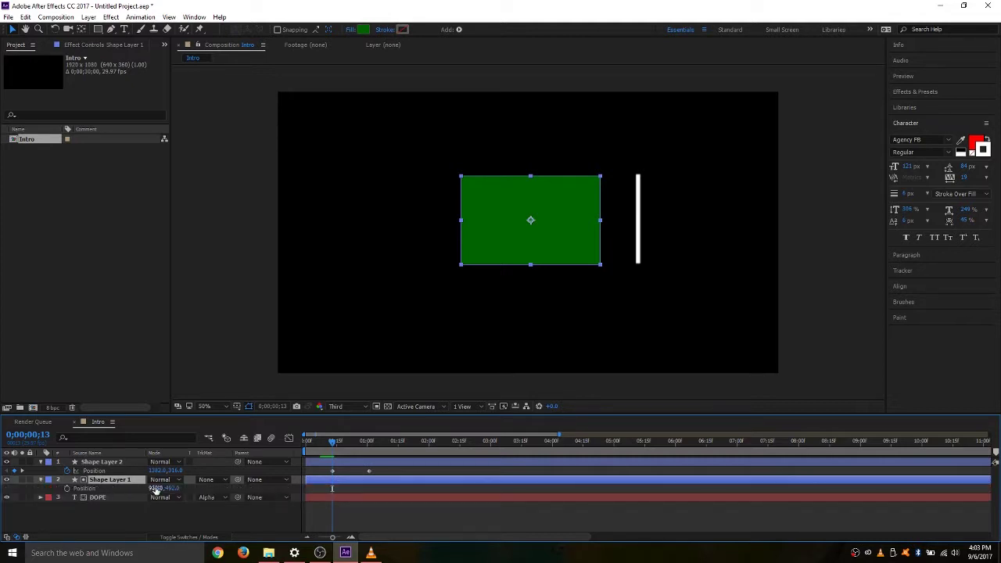
drag(154, 487, 333, 488)
drag(480, 455, 477, 456)
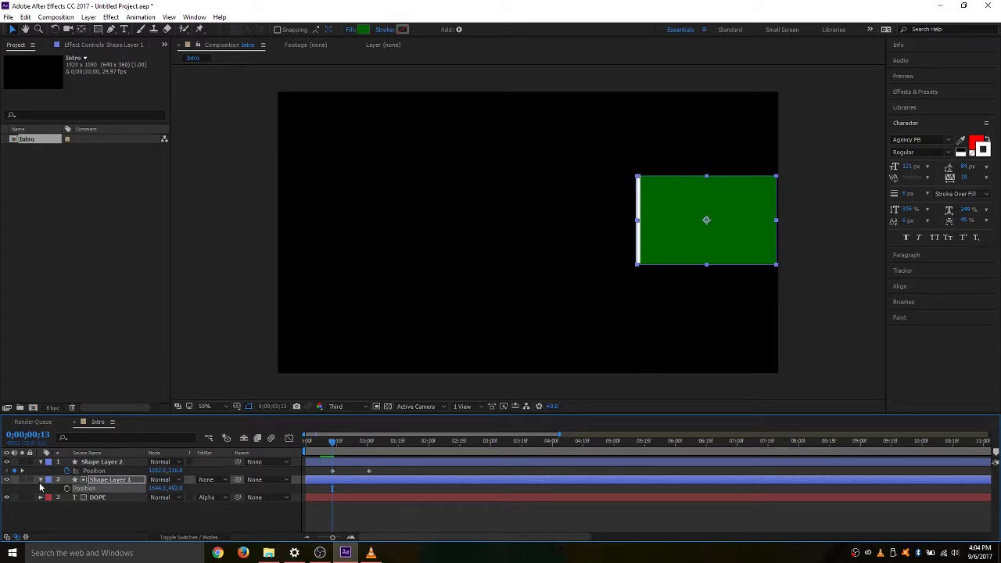
click(7, 480)
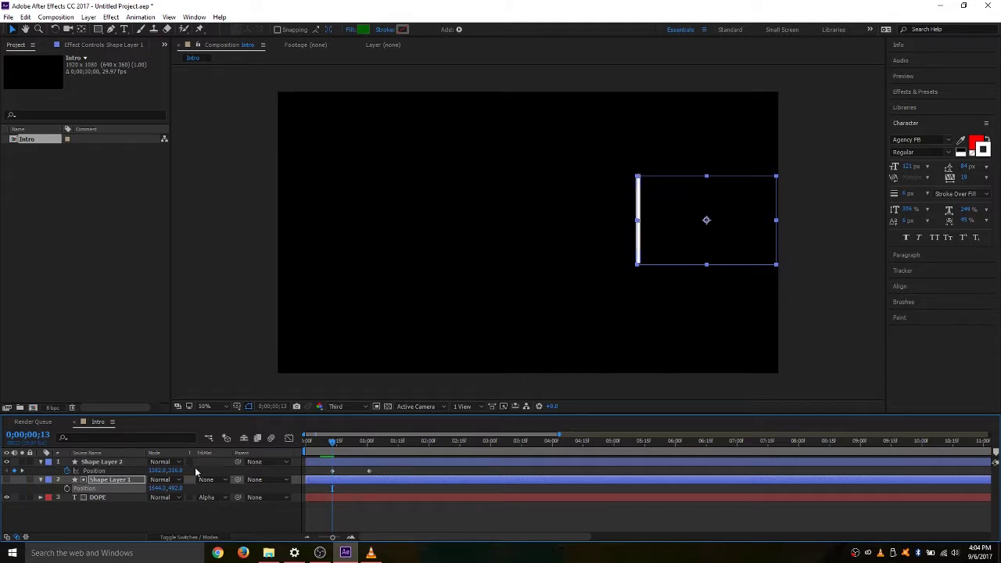
drag(332, 443, 293, 442)
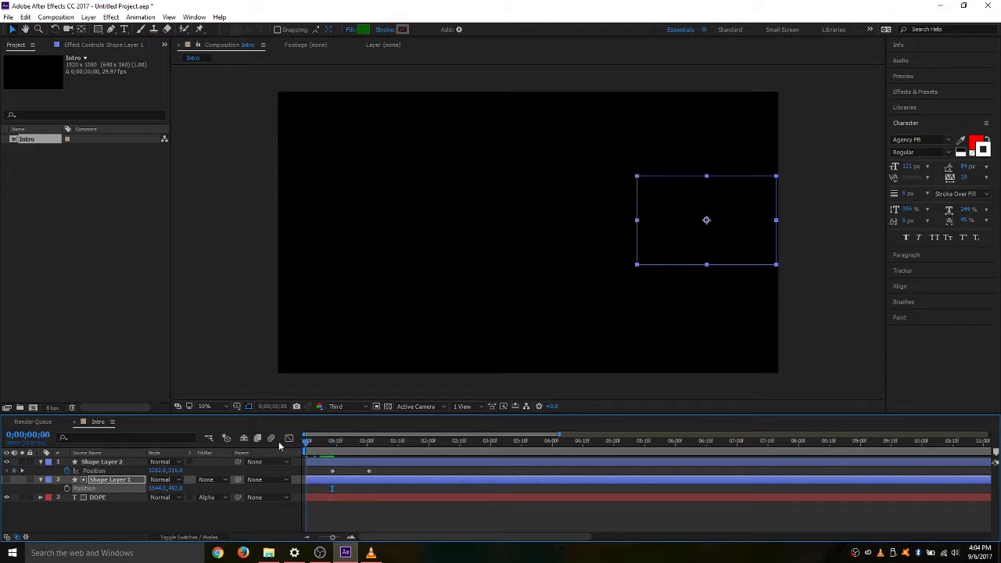
Preview the white bar's growth and slide from the start, and return to its first Position keyframe at 0;00;00;13
key(space)
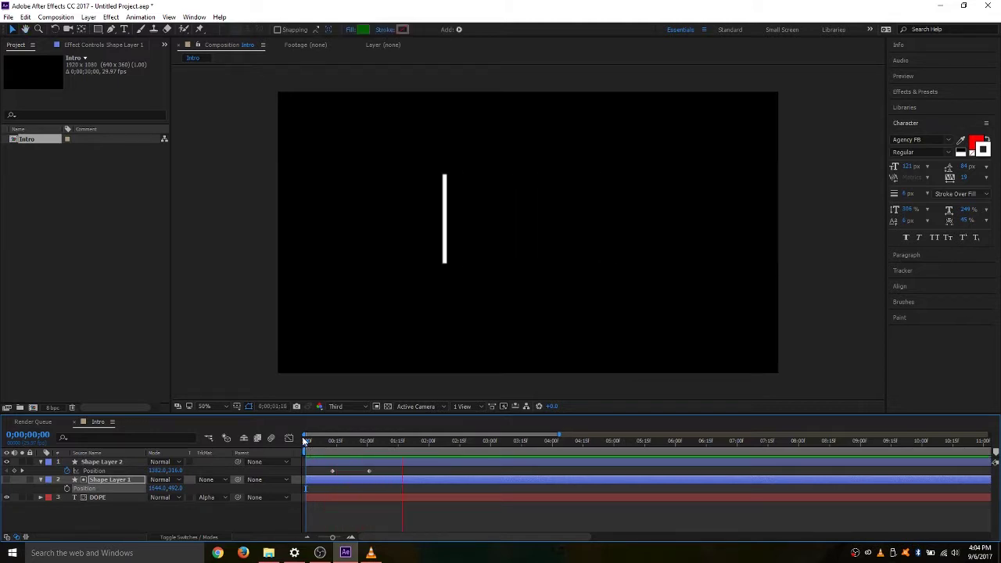
key(space)
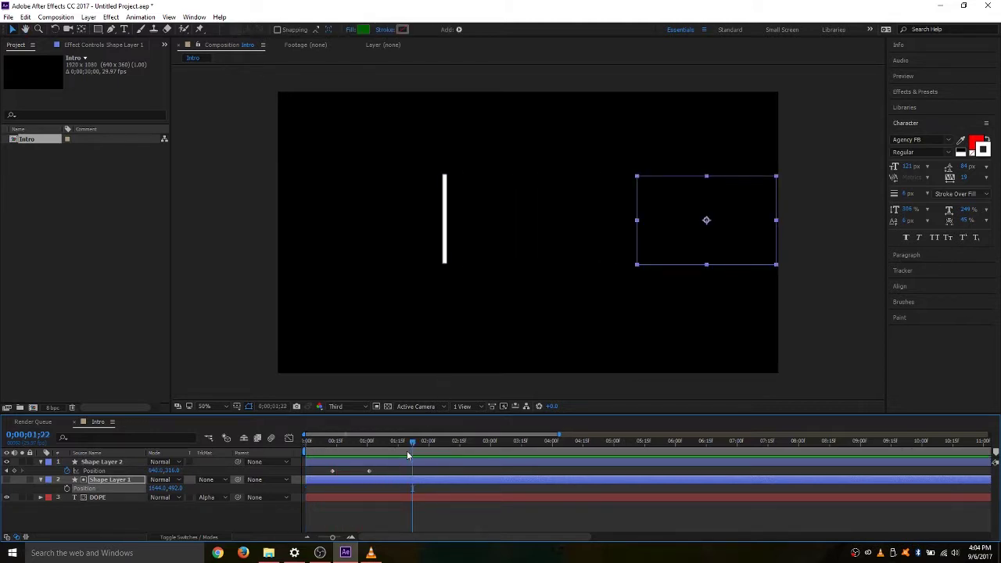
drag(406, 451, 334, 453)
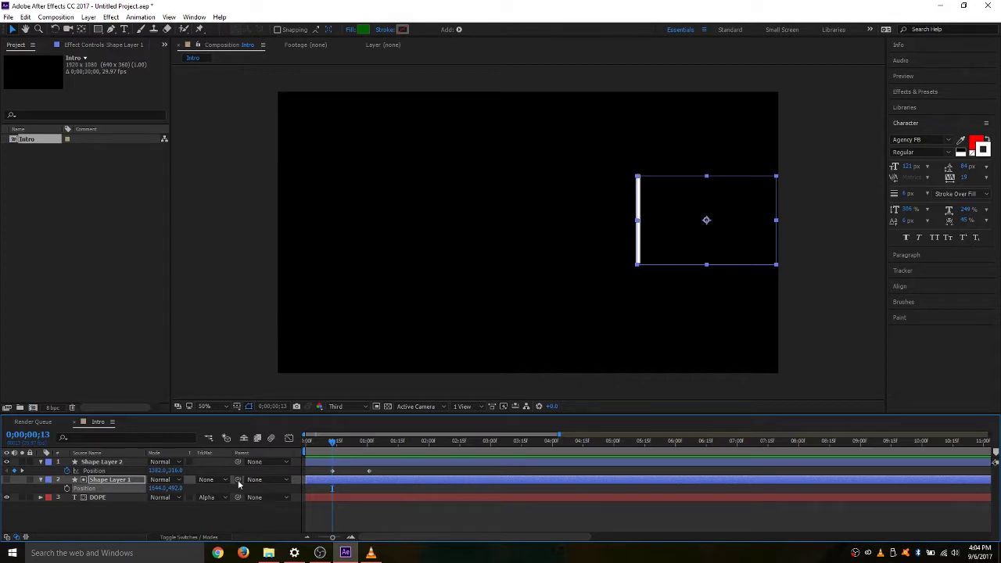
Try parenting the white bar's layer to the green rectangle's layer at 0;00;00;13, and undo that parenting
drag(238, 483, 147, 466)
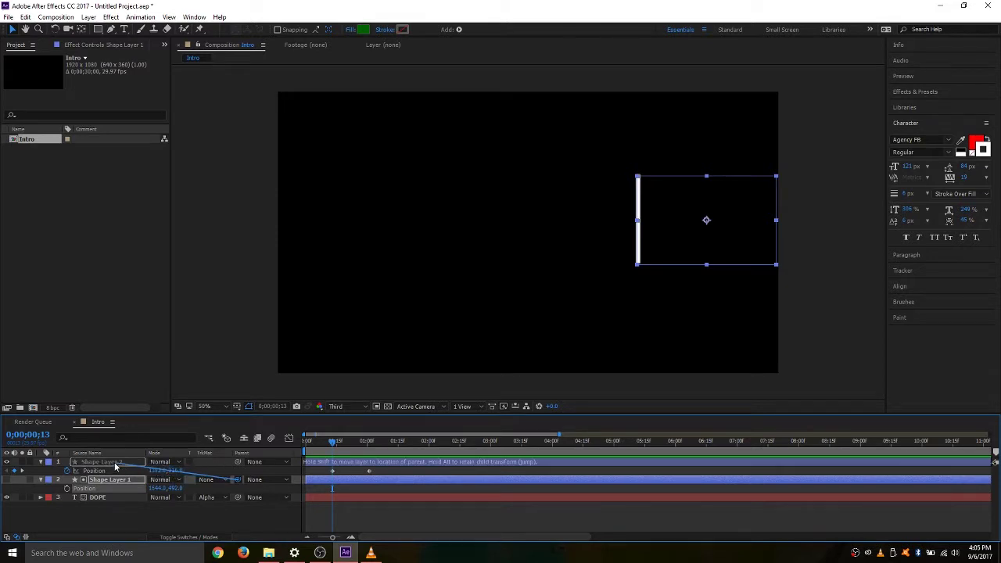
drag(118, 467, 237, 484)
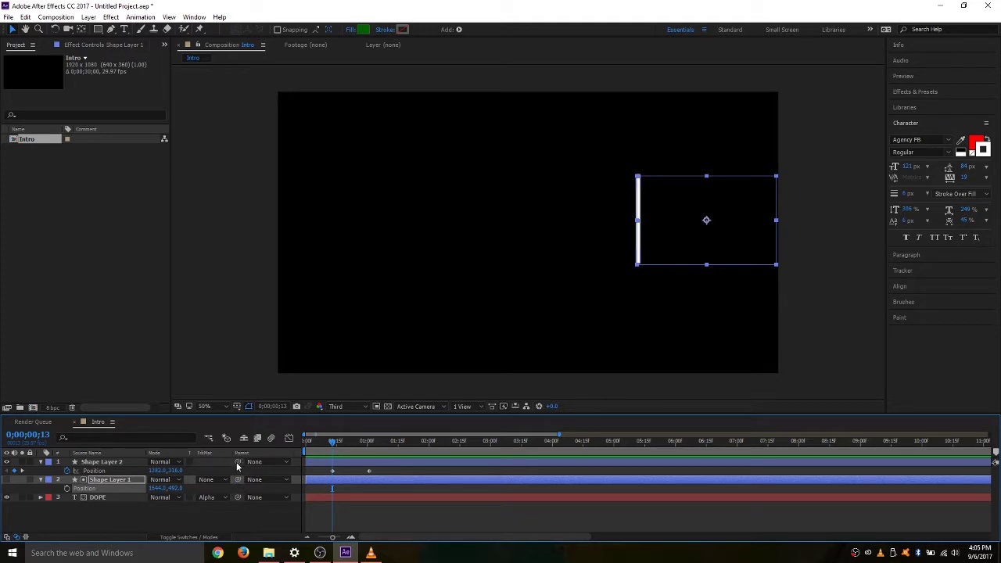
drag(238, 466, 111, 483)
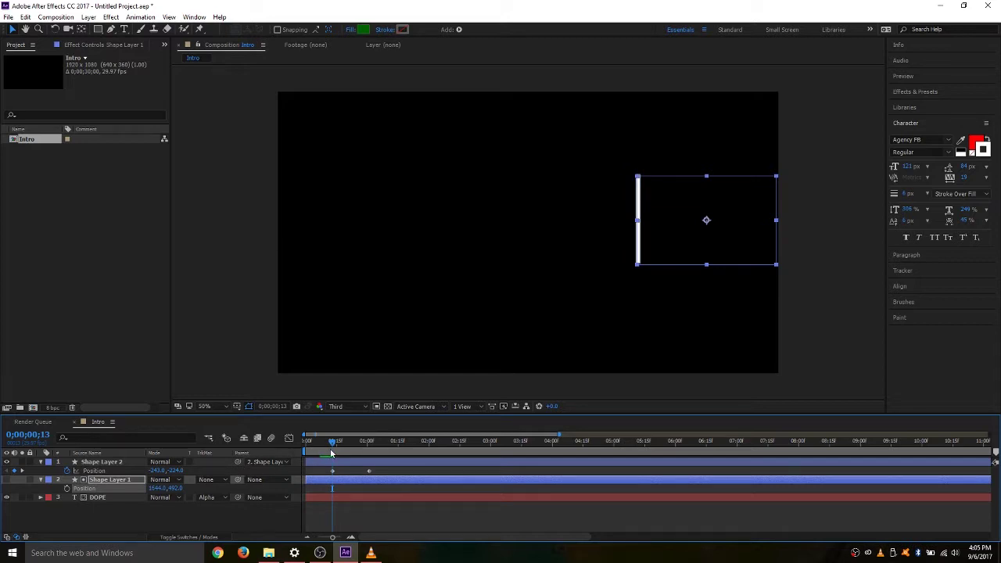
drag(331, 453, 276, 440)
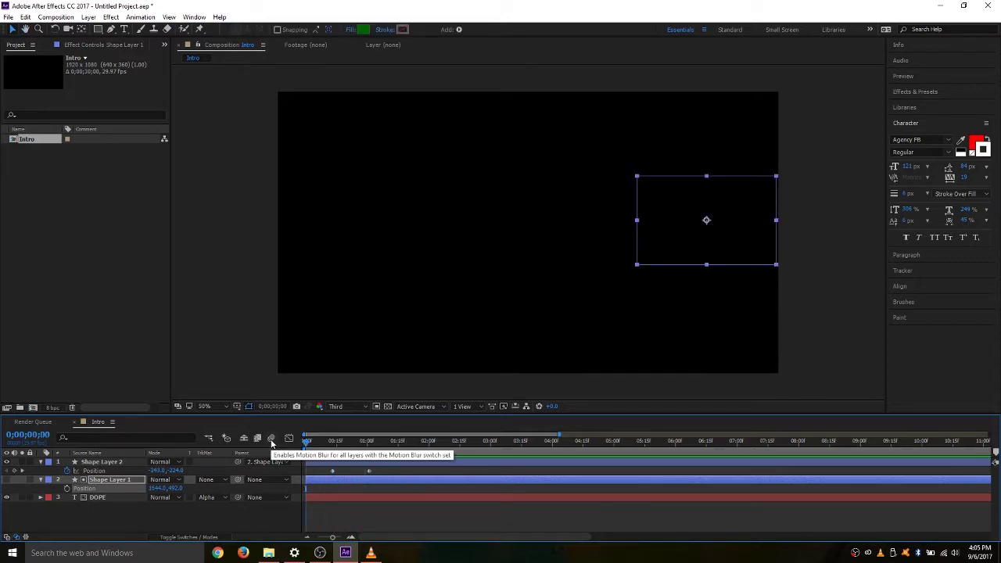
key(ctrl+z)
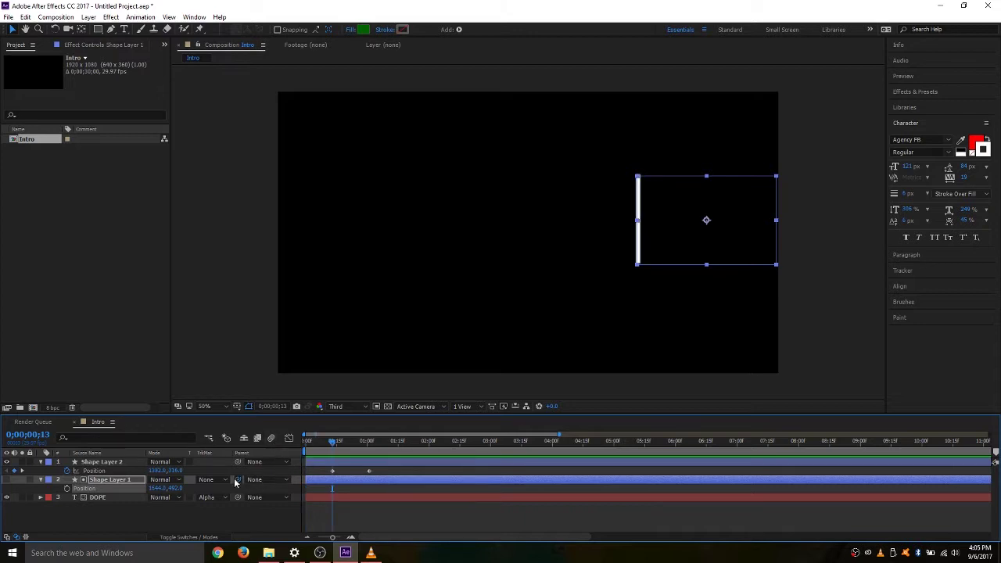
Parent the green rectangle's layer to the white bar's layer at 0;00;00;13, and check the DOPE reveal at 0;00;01;01
drag(238, 479, 102, 462)
key(space)
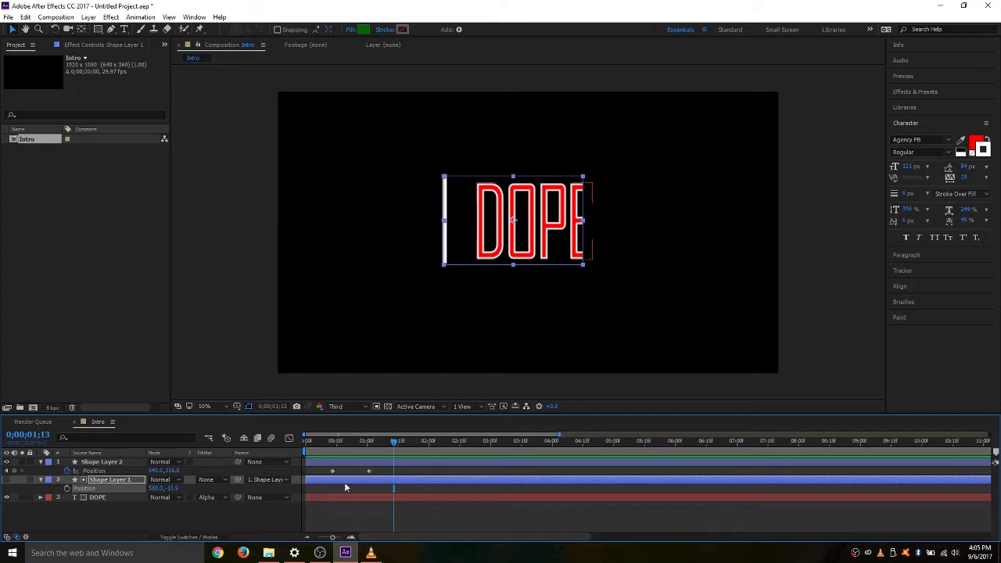
click(332, 441)
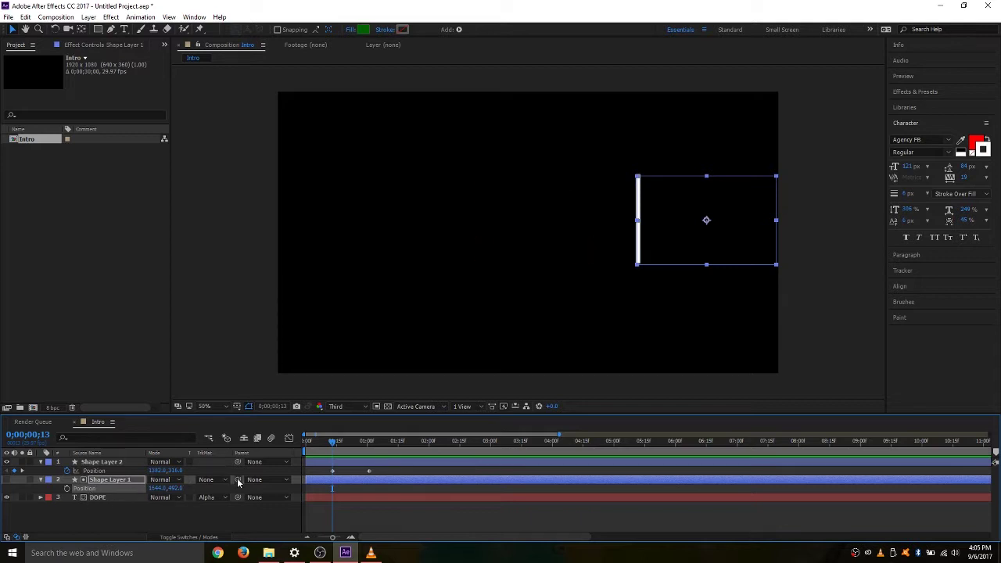
drag(238, 479, 101, 461)
drag(332, 446, 370, 471)
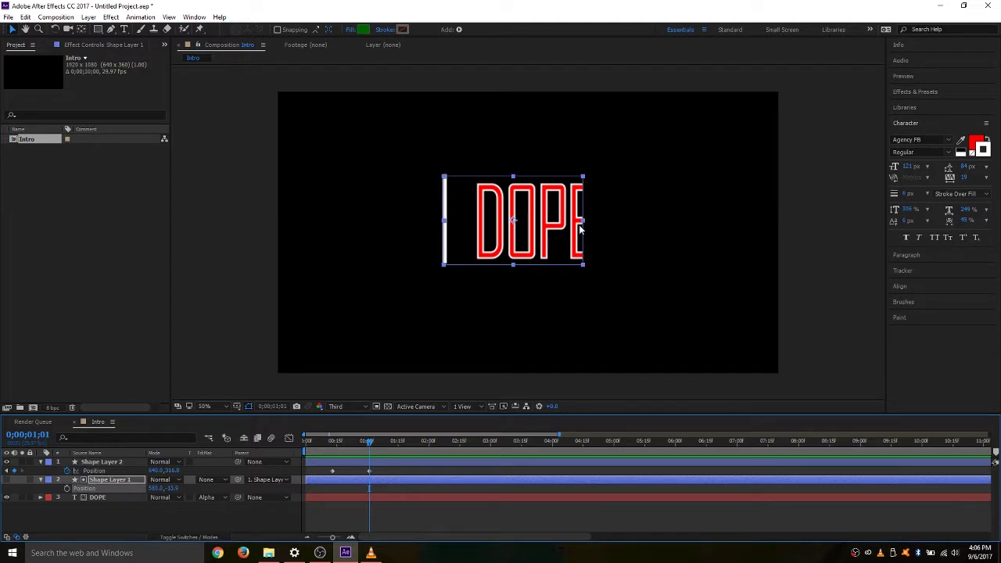
Set the green rectangle's horizontal scale to 114% so that it covers the entire DOPE text
click(100, 481)
key(s)
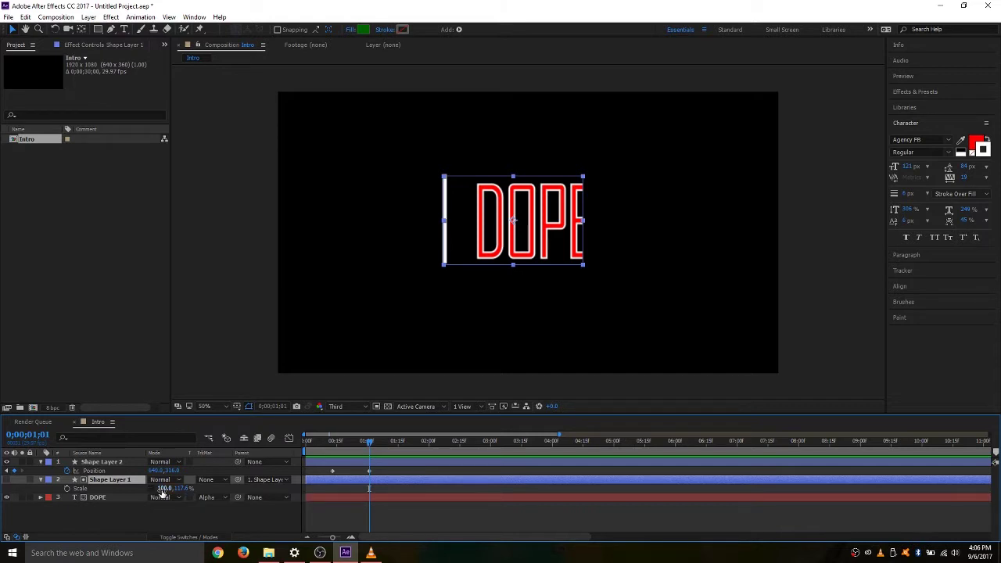
drag(162, 489, 168, 490)
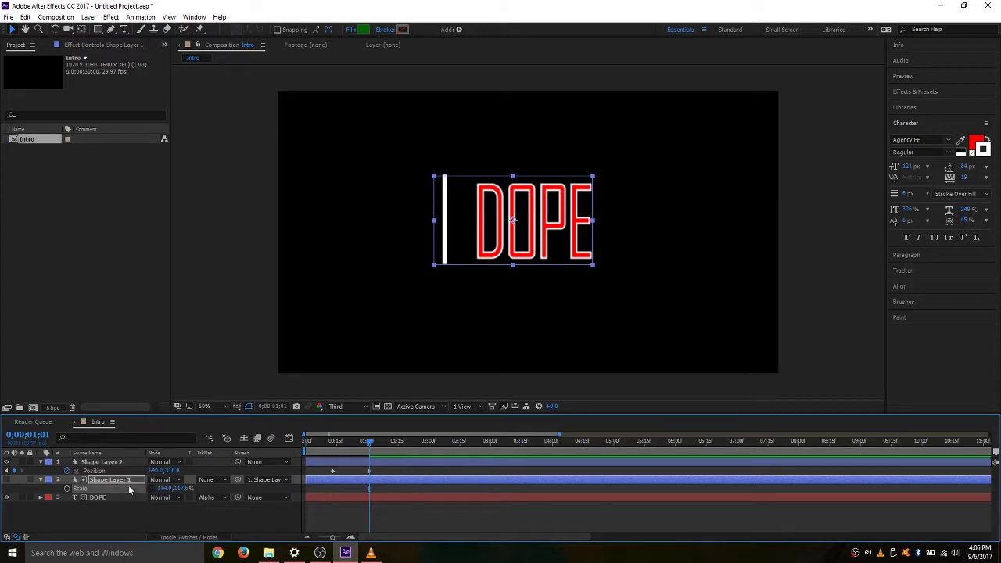
Trim the green rectangle layer's start to 0;00;01;01 and set its X position to 618, aligning its left edge with the white bar
click(120, 482)
key(alt+bracketleft)
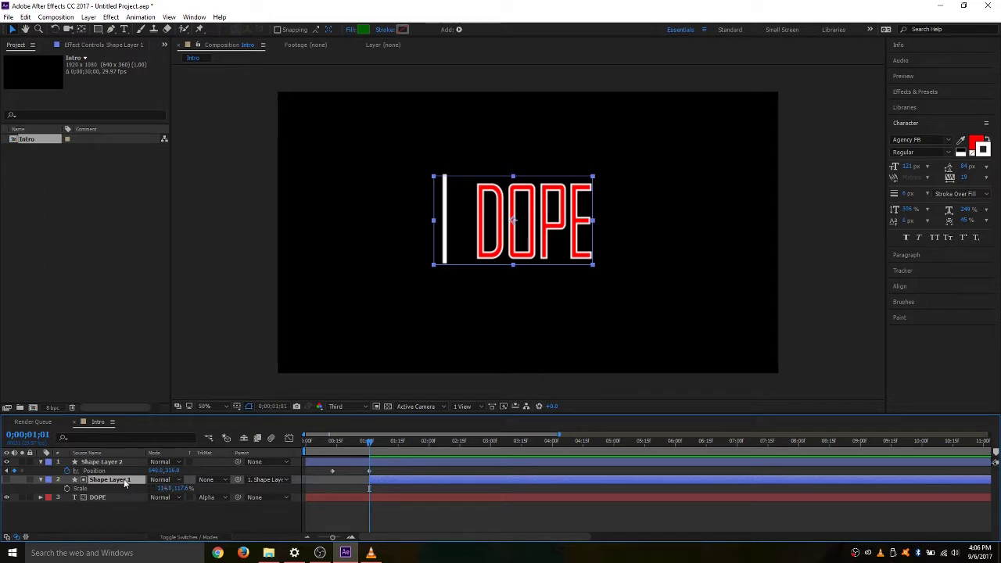
key(p)
drag(157, 488, 178, 490)
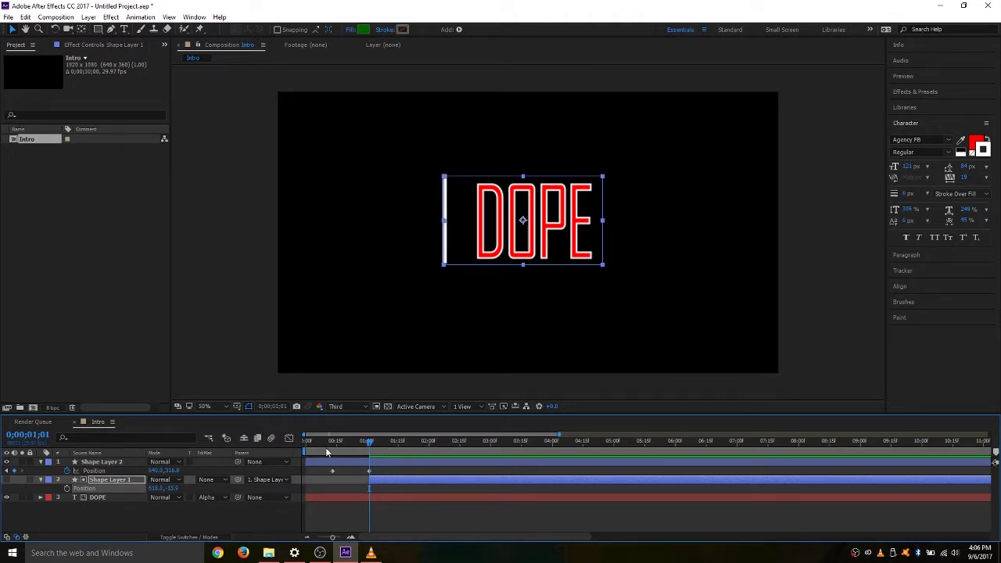
Try moving the white bar to X position 717 at 0;00;01;01, preview the slide, and undo the move
click(163, 471)
drag(163, 471, 196, 475)
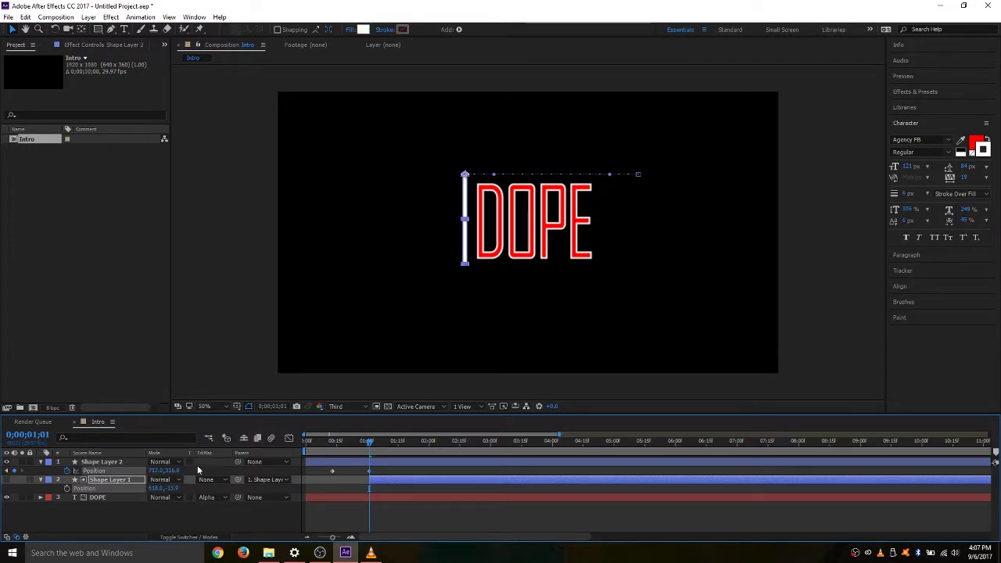
click(196, 467)
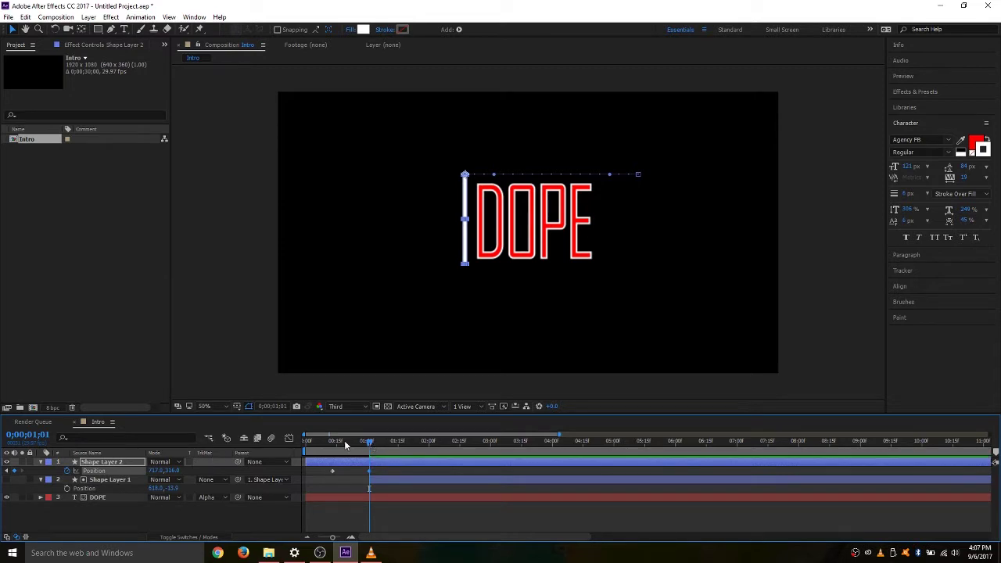
drag(345, 444, 294, 452)
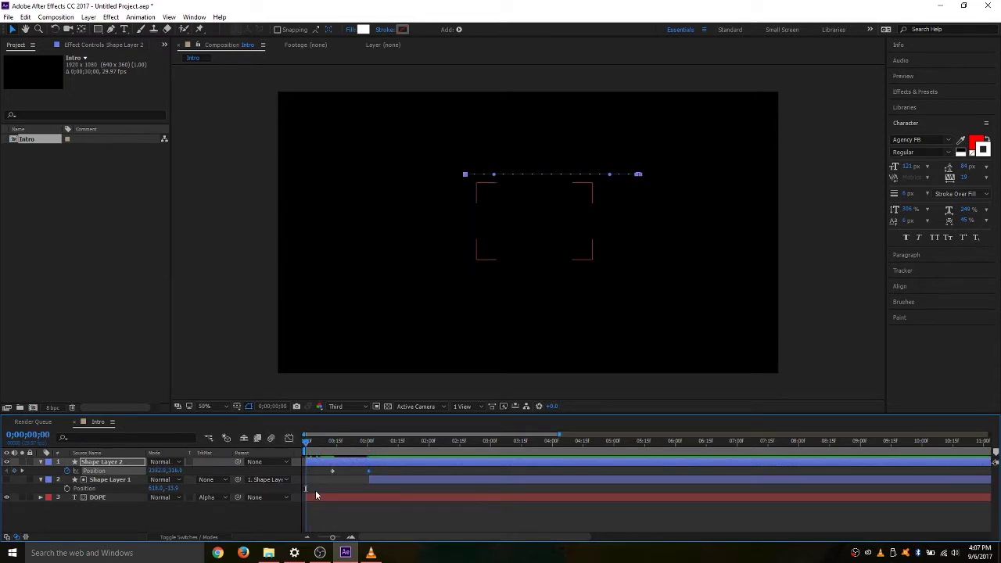
key(space)
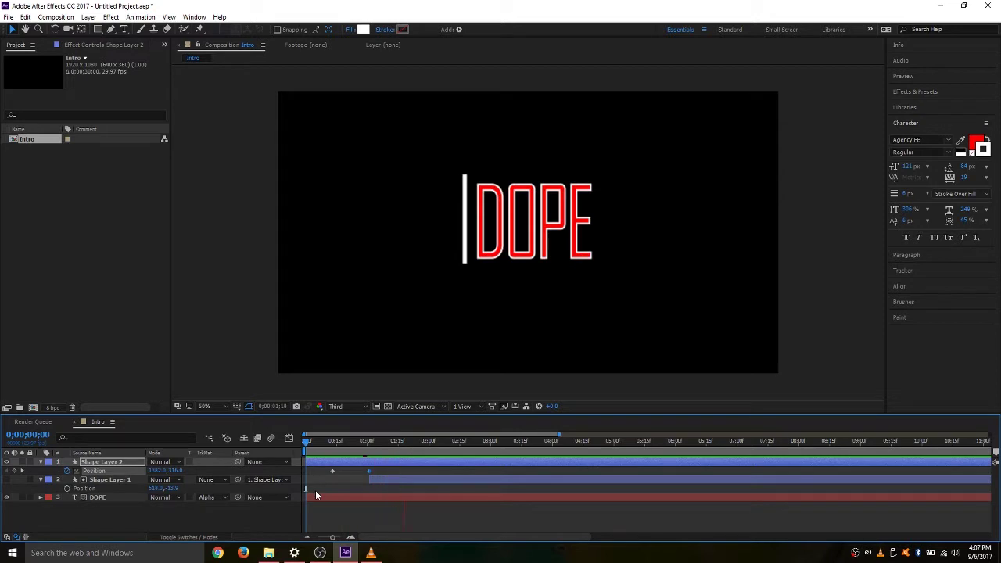
drag(425, 442, 375, 450)
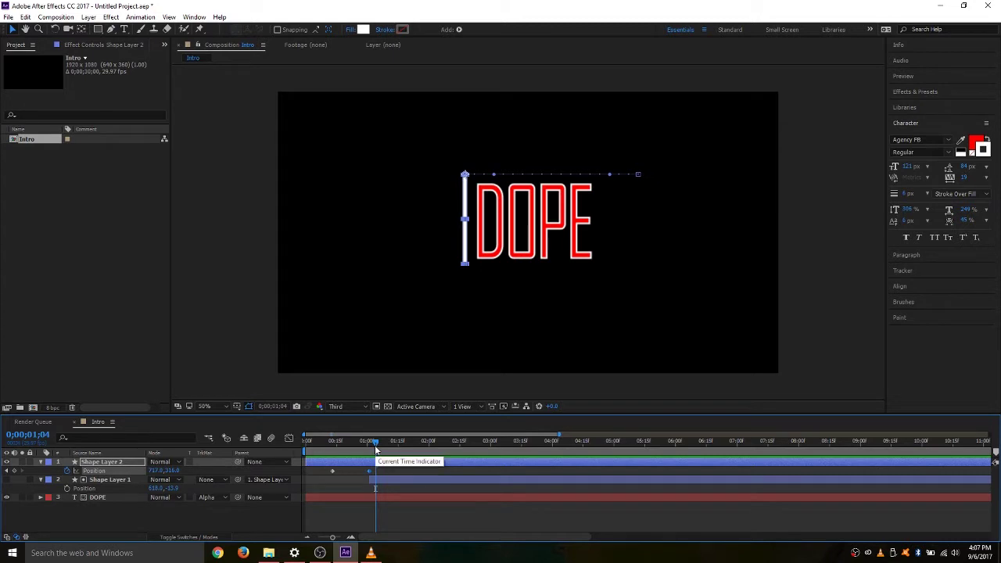
key(ctrl+Down)
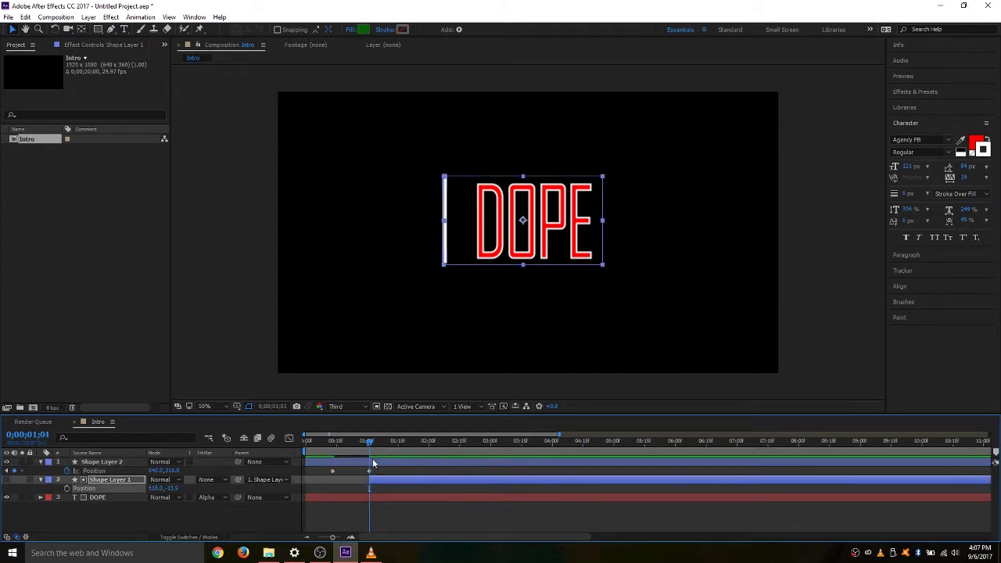
Preview the reveal and extend the green rectangle layer's in point back to the start of the composition
key(j)
key(space)
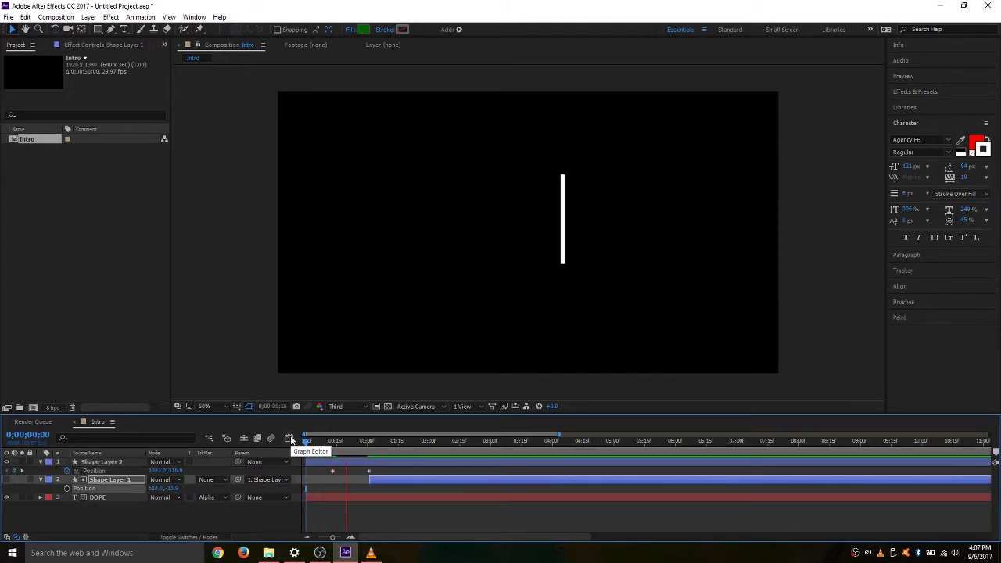
drag(399, 443, 373, 447)
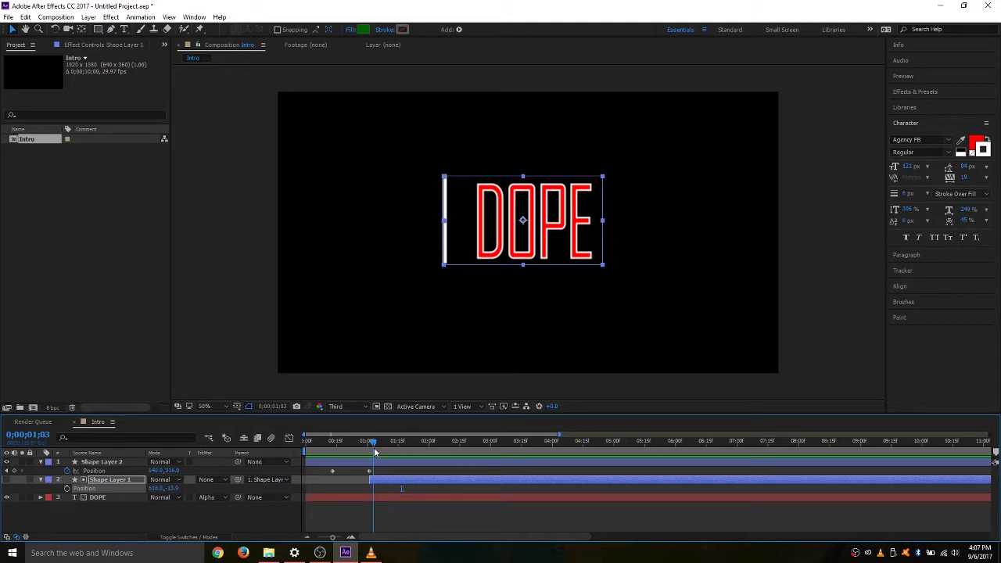
drag(373, 447, 350, 443)
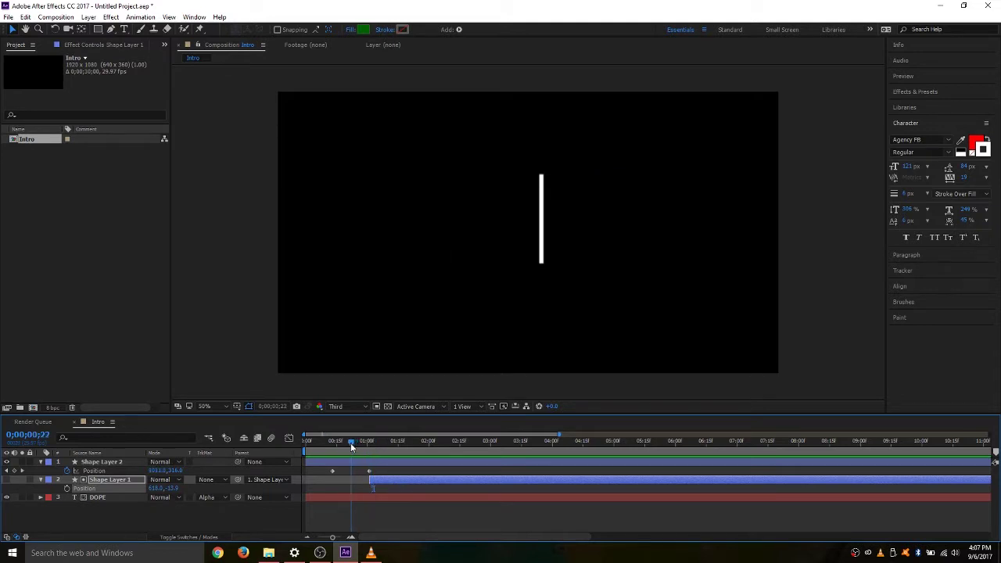
drag(399, 478, 321, 479)
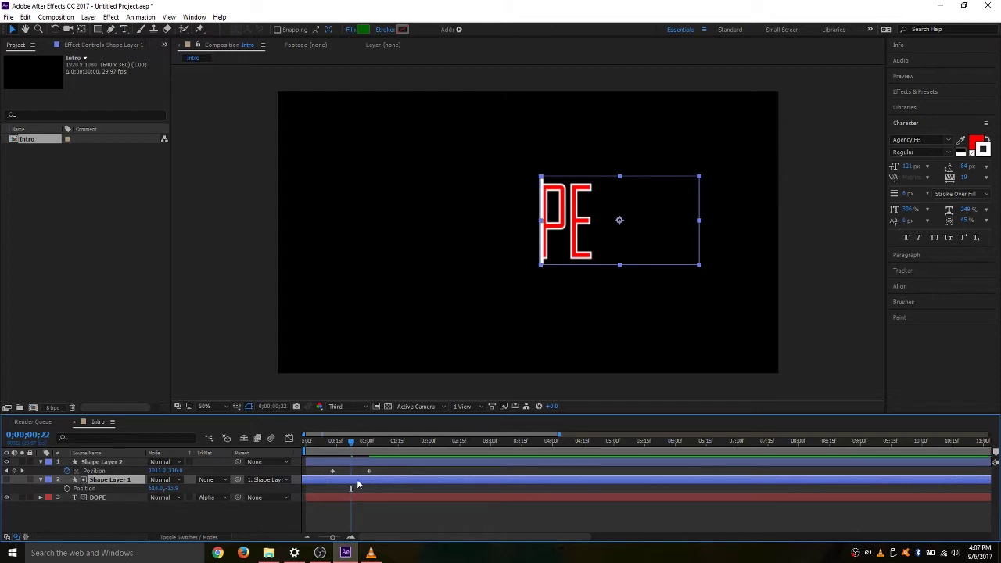
drag(351, 443, 316, 441)
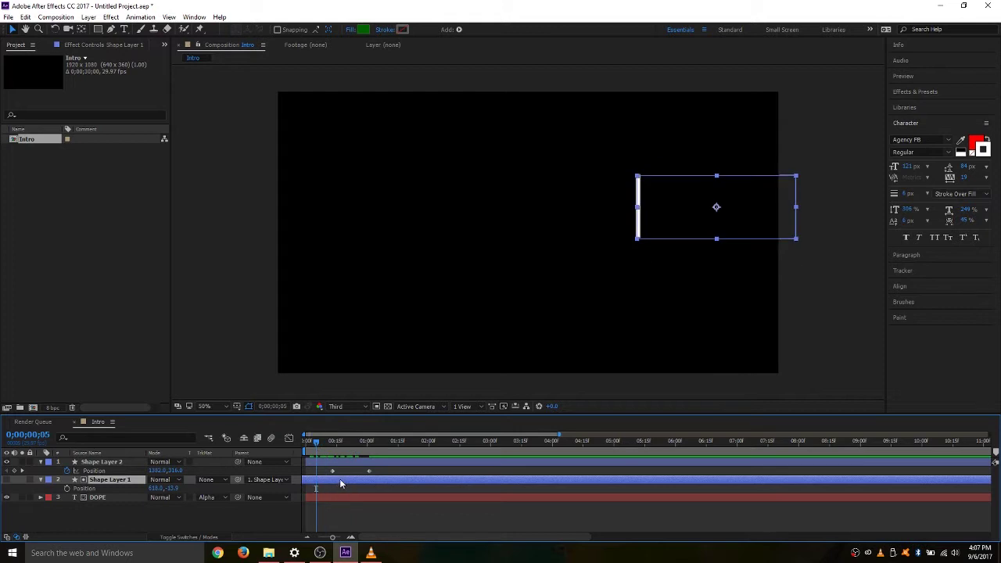
mouse_move(339, 478)
mouse_down()
mouse_move(429, 479)
mouse_move(343, 479)
mouse_up()
Play the DOPE reveal from the start several times to check the animation, return to the first frame, and minimize After Effects
drag(316, 443, 300, 456)
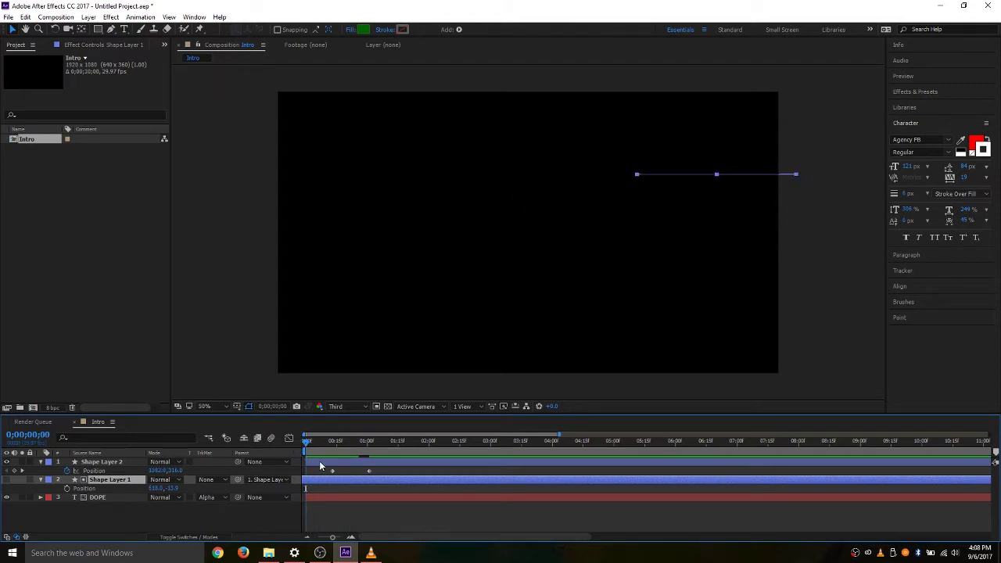
key(space)
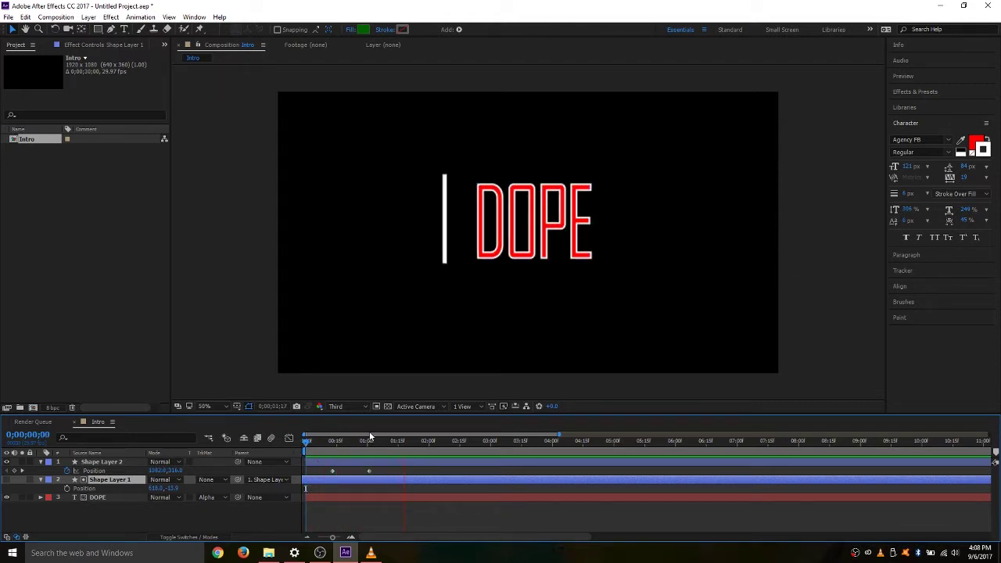
key(space)
drag(412, 444, 293, 440)
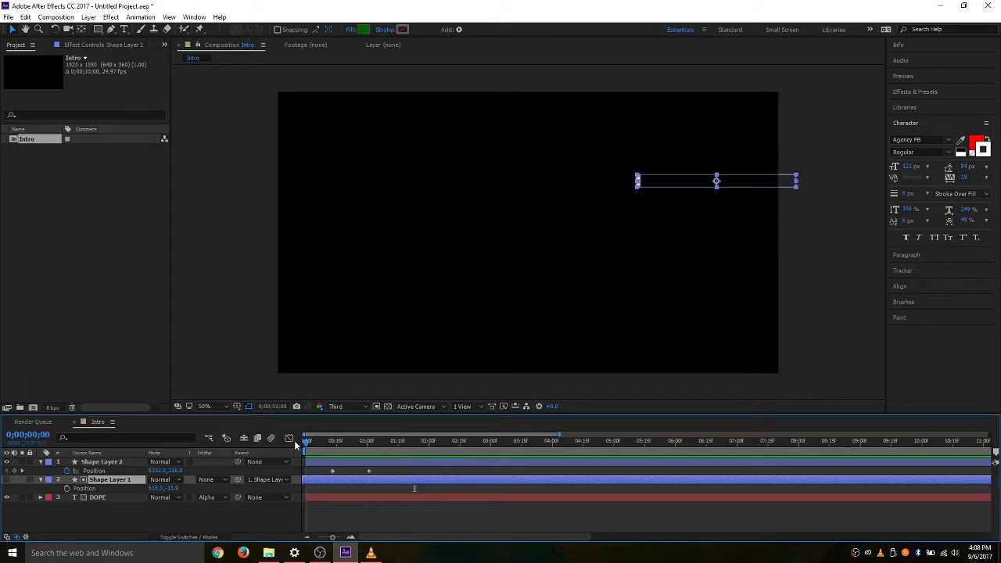
key(space)
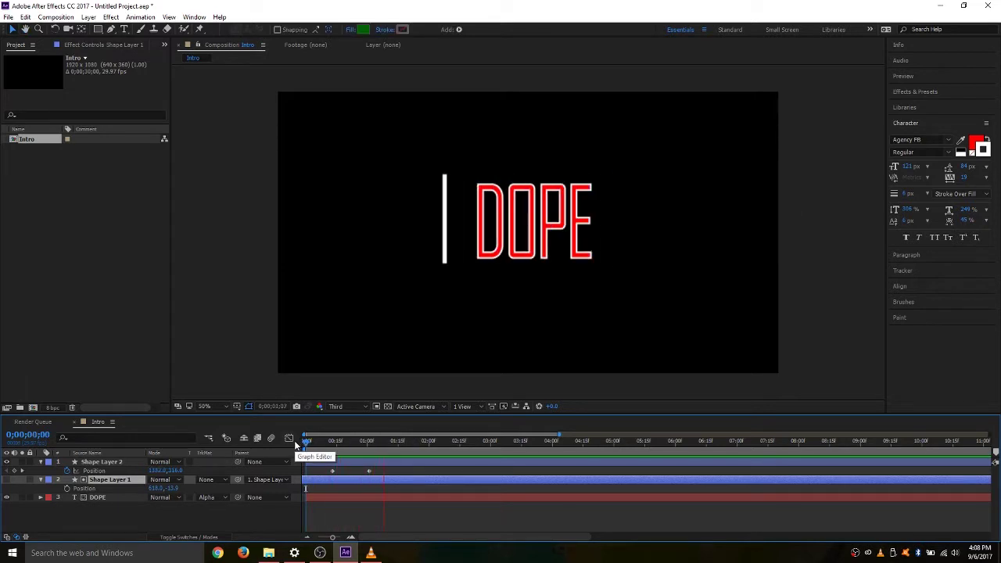
key(space)
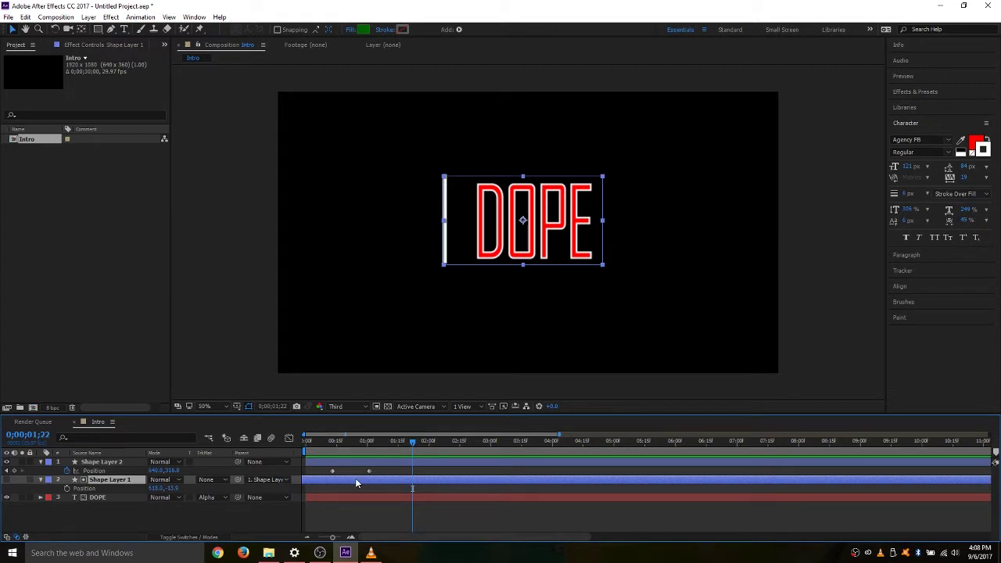
drag(413, 440, 376, 447)
drag(341, 446, 288, 435)
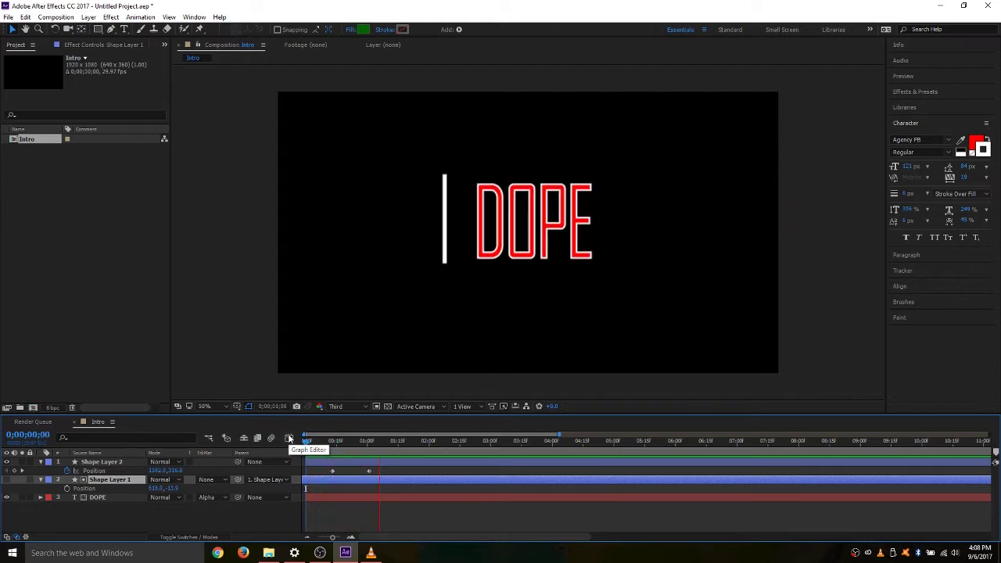
key(space)
key(space)
key(space)
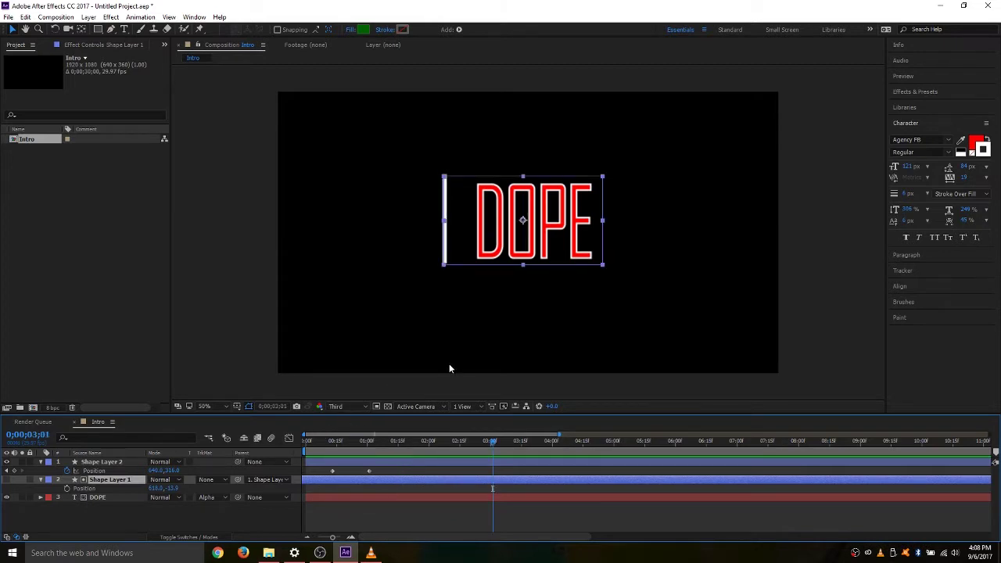
drag(443, 442, 306, 442)
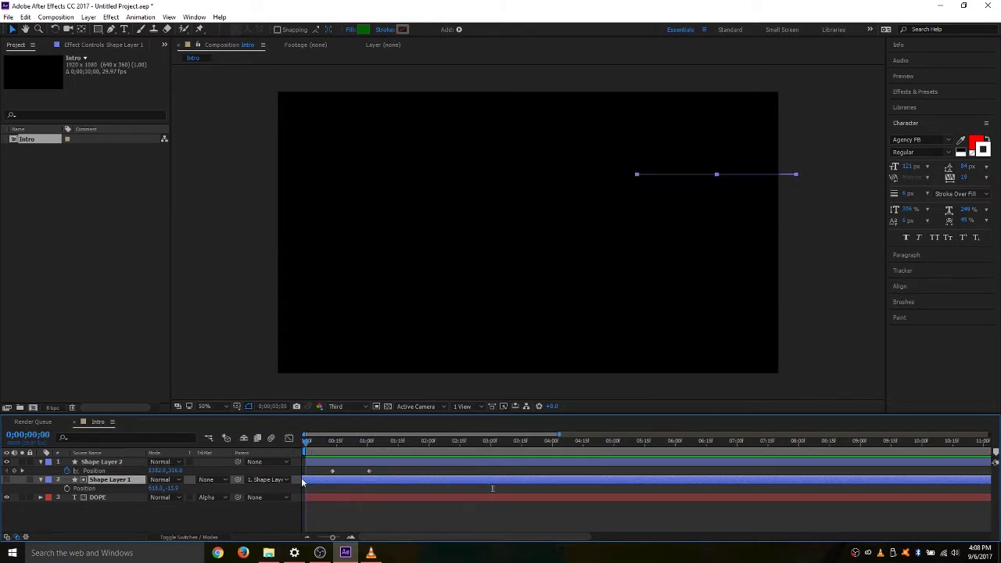
click(342, 554)
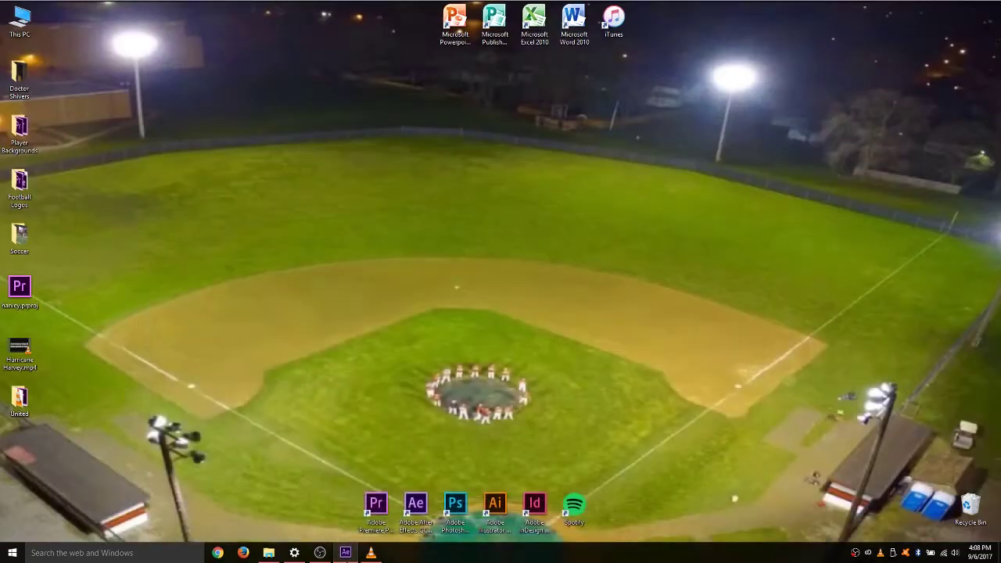
Replay the Dope & Lit Productions reference video from its beginning in VLC, and return to After Effects with its window maximized
click(342, 553)
click(371, 553)
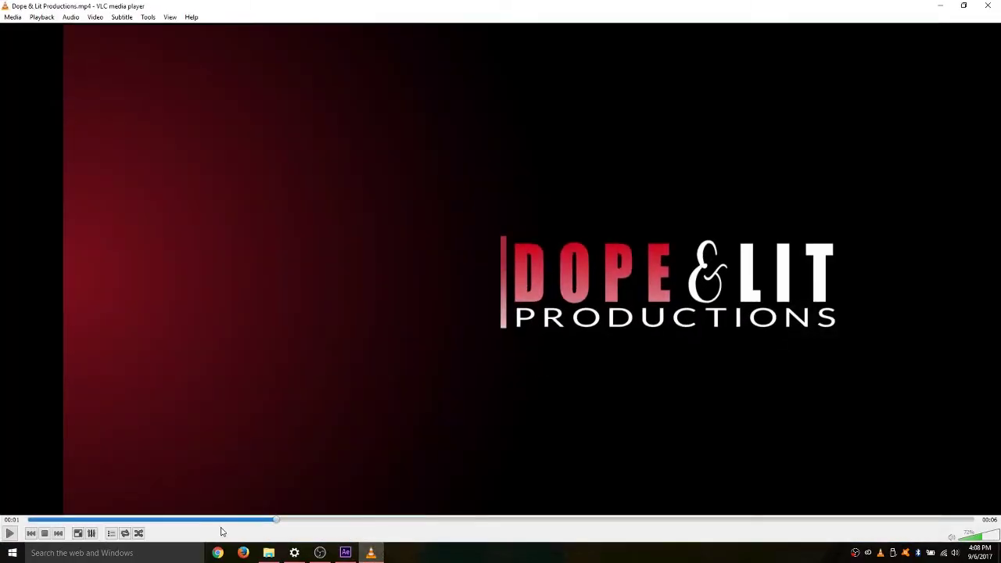
drag(275, 519, 28, 520)
click(9, 532)
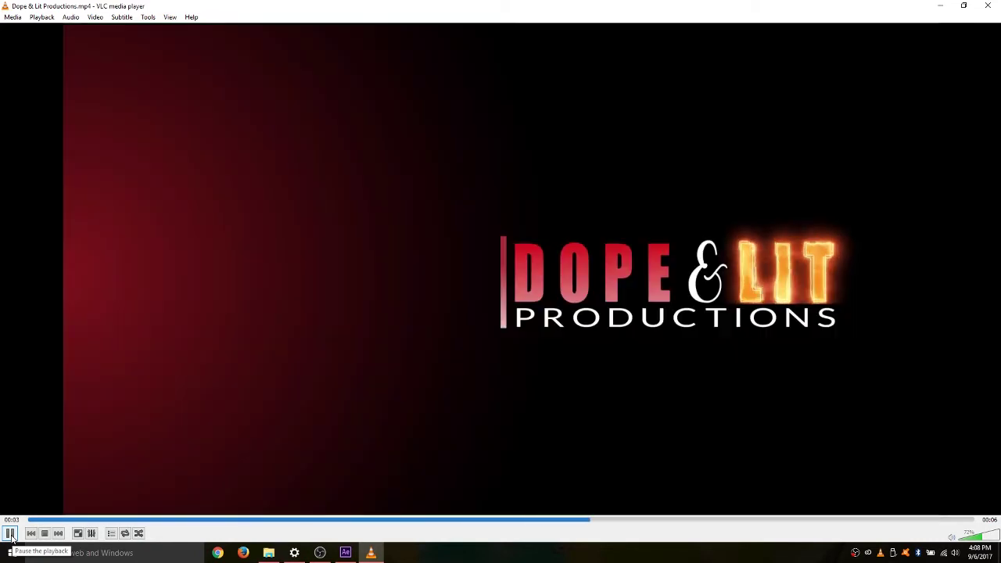
click(941, 6)
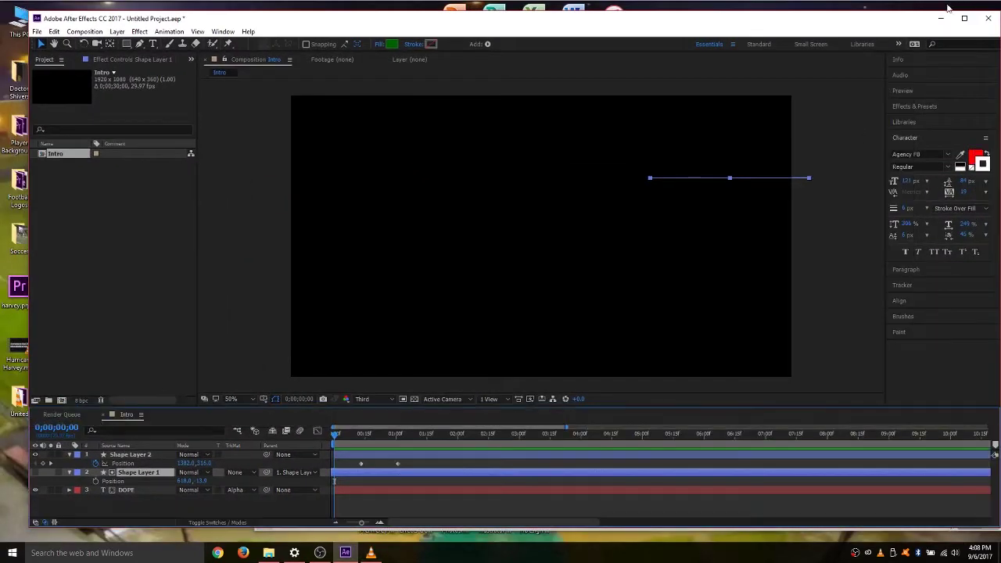
click(964, 18)
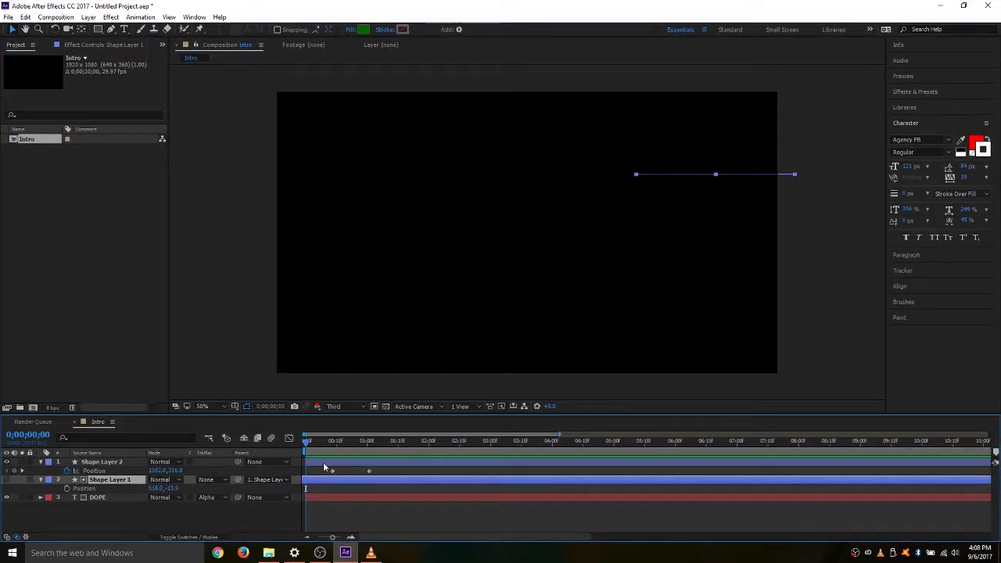
Preview the bar slide and DOPE reveal from the first frame, stopping after the text is fully revealed
mouse_move(313, 443)
mouse_down()
mouse_move(380, 447)
mouse_move(315, 435)
mouse_move(371, 450)
mouse_move(344, 465)
mouse_move(303, 443)
mouse_up()
key(space)
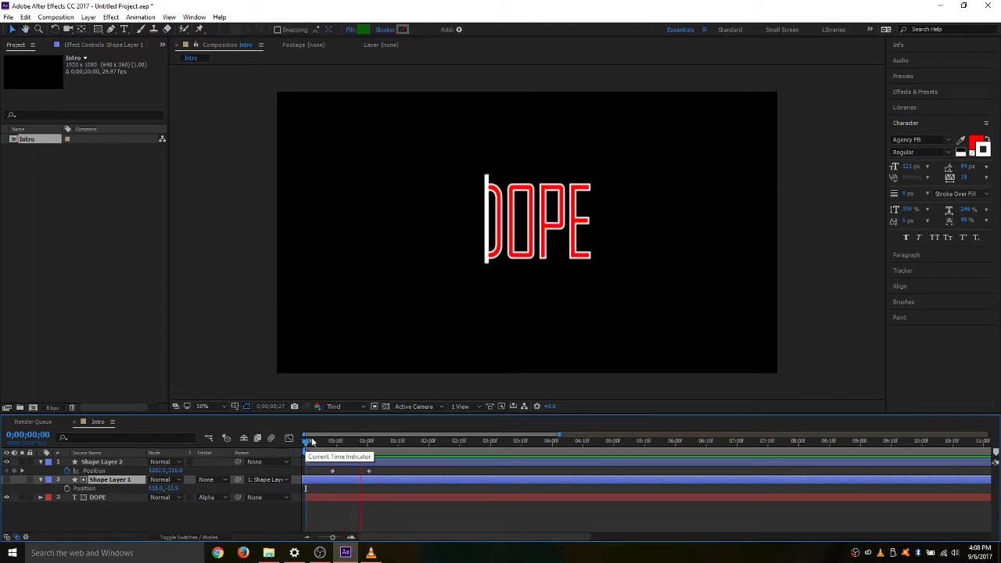
key(space)
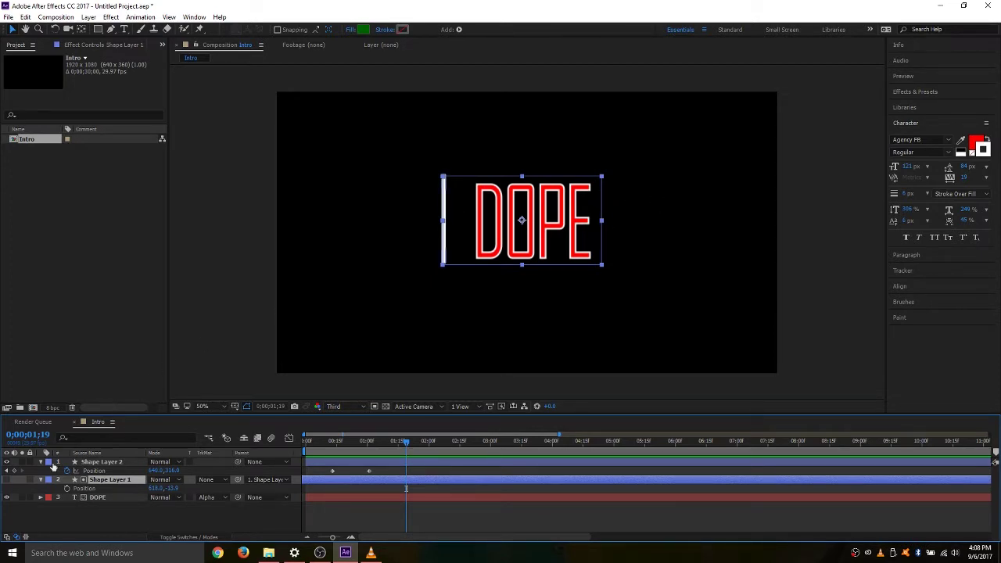
Collapse the open properties of the two shape layers in the timeline and deselect all layers
click(41, 479)
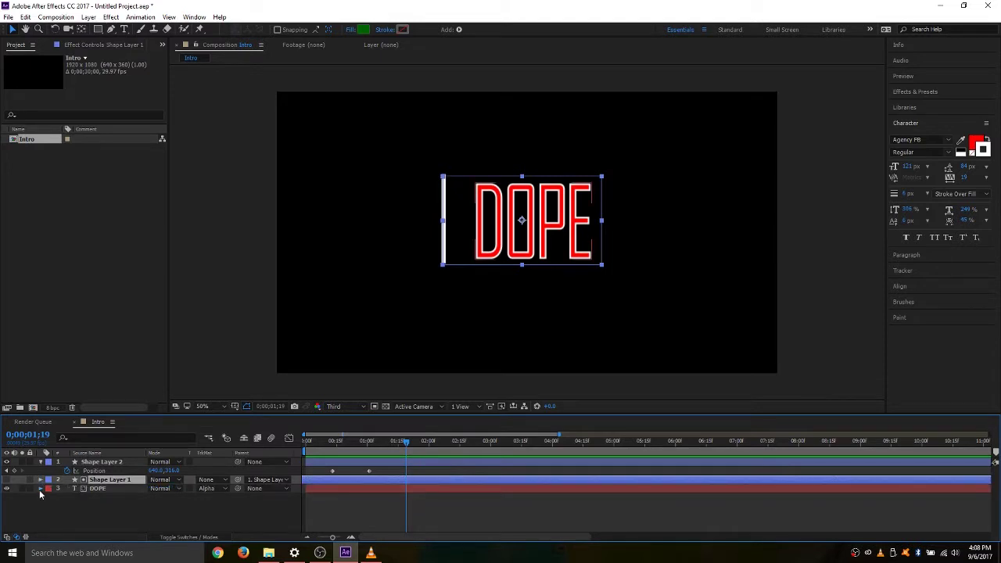
click(40, 489)
click(41, 466)
click(83, 470)
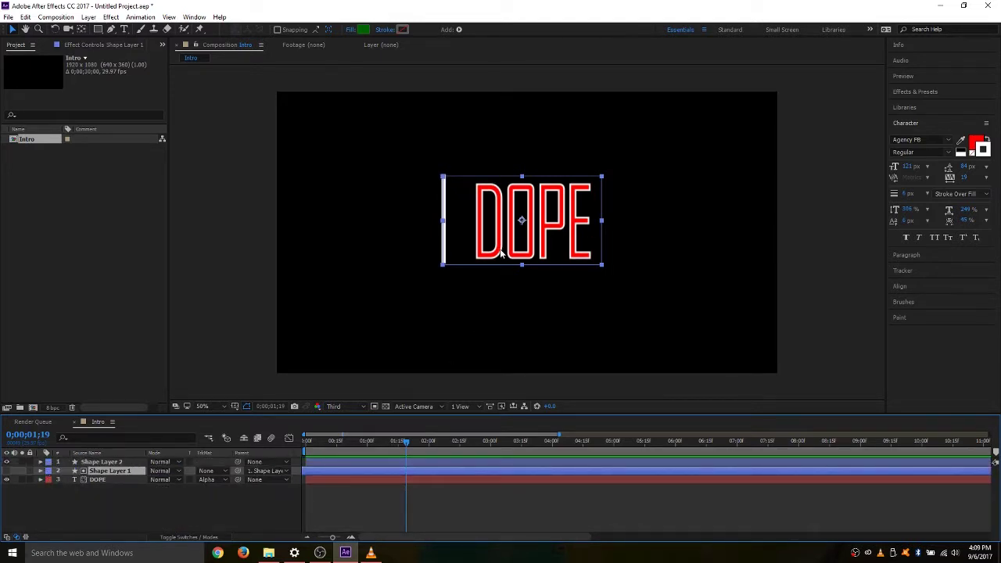
click(265, 504)
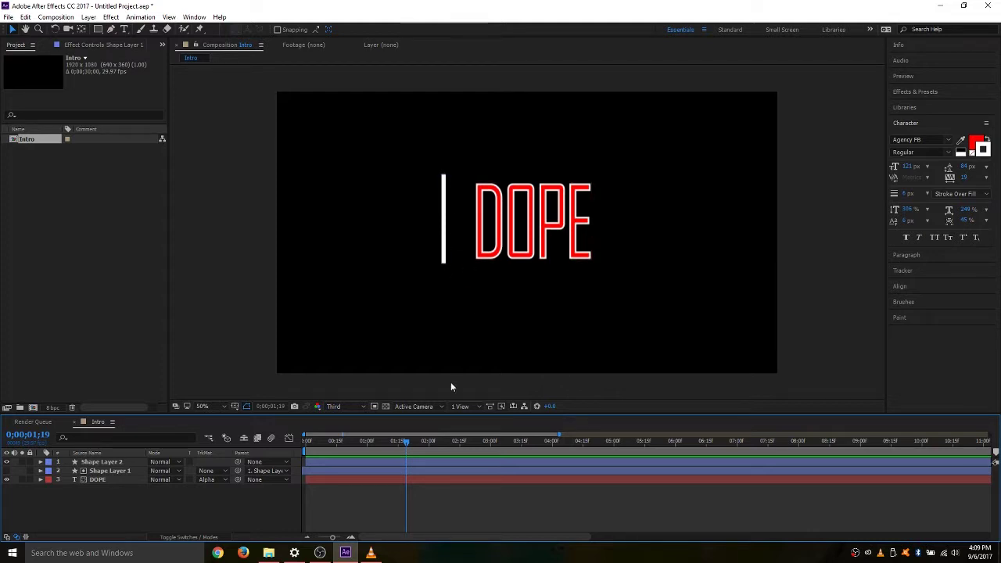
Show the transparency grid behind the composition and scrub through the DOPE reveal to examine its transparent background
drag(406, 442, 299, 444)
key(space)
mouse_move(342, 443)
mouse_down()
mouse_move(308, 439)
mouse_move(397, 453)
mouse_move(345, 451)
mouse_up()
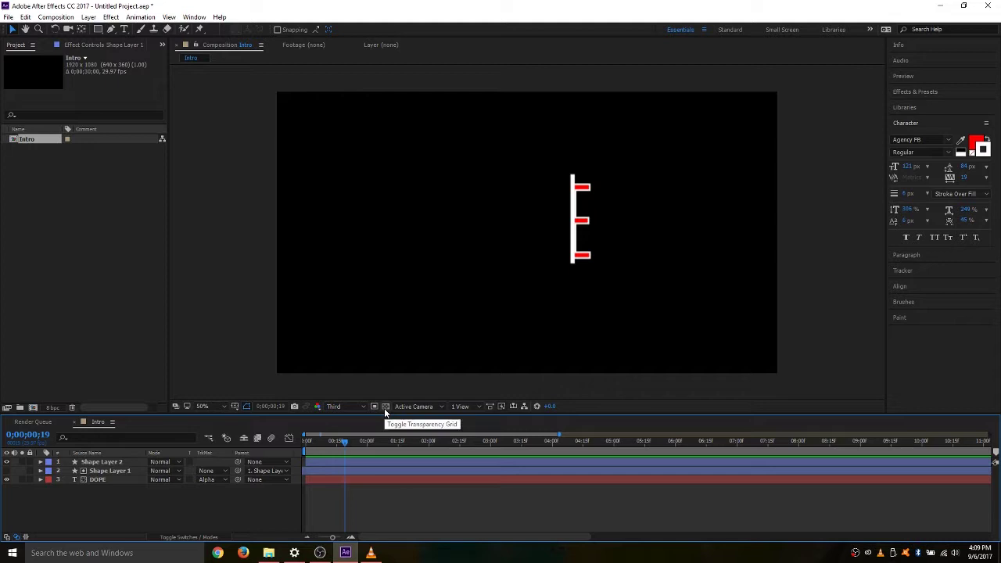
click(384, 407)
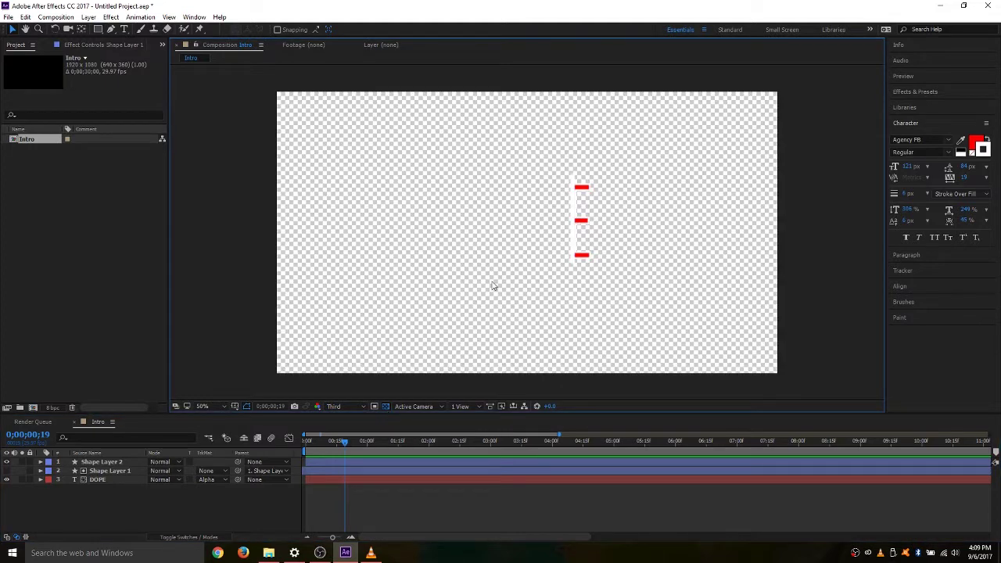
mouse_move(347, 443)
mouse_down()
mouse_move(389, 443)
mouse_move(332, 441)
mouse_move(367, 440)
mouse_move(342, 440)
mouse_move(357, 440)
mouse_up()
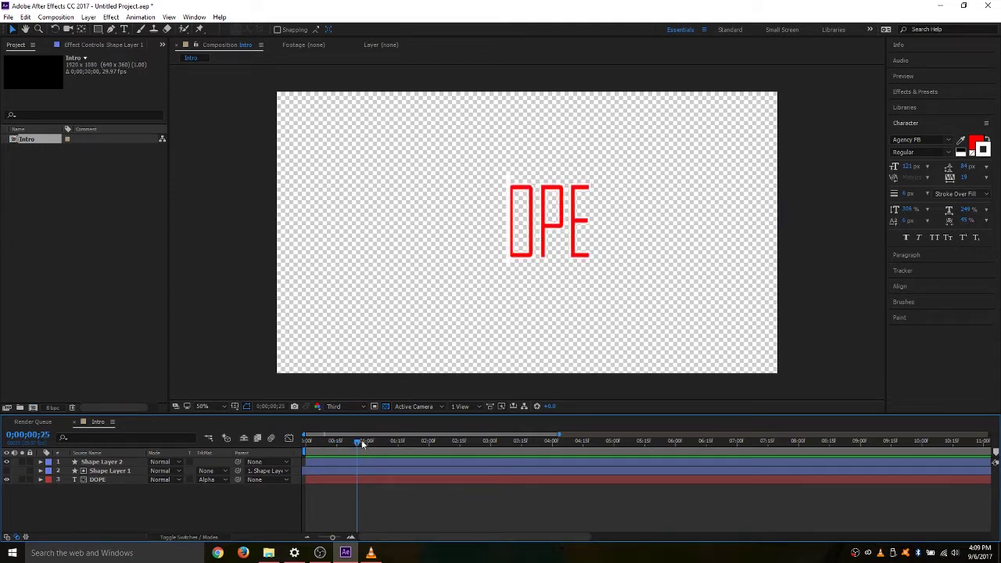
drag(360, 443, 310, 440)
View the reference frame in VLC at full window size, return to After Effects, and move the current time to the first frame
click(371, 552)
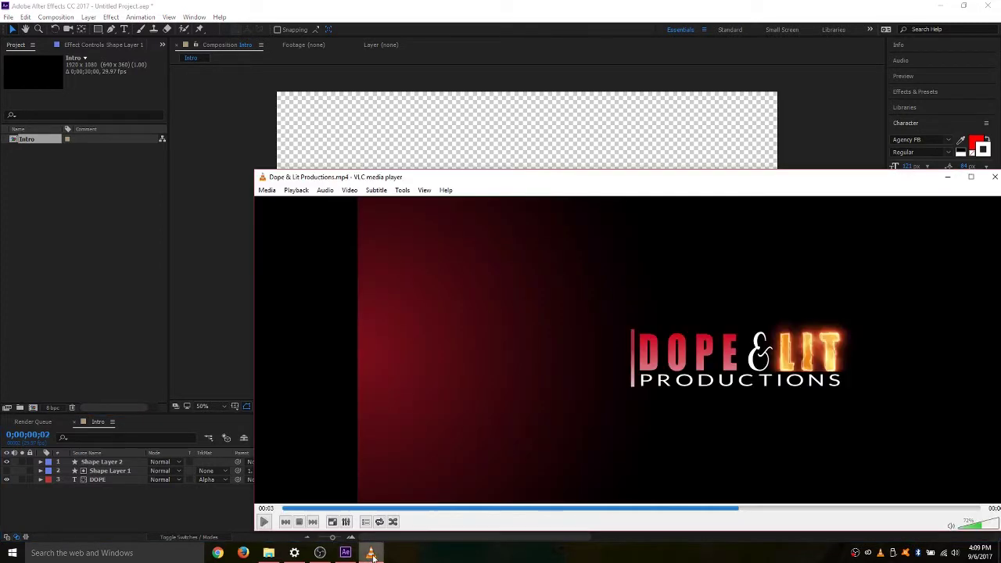
click(970, 177)
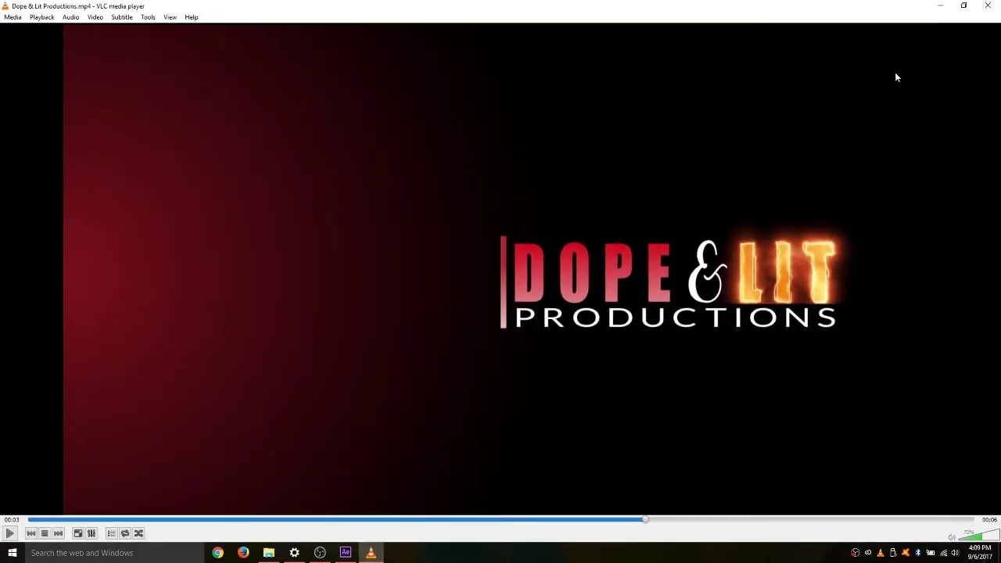
click(938, 6)
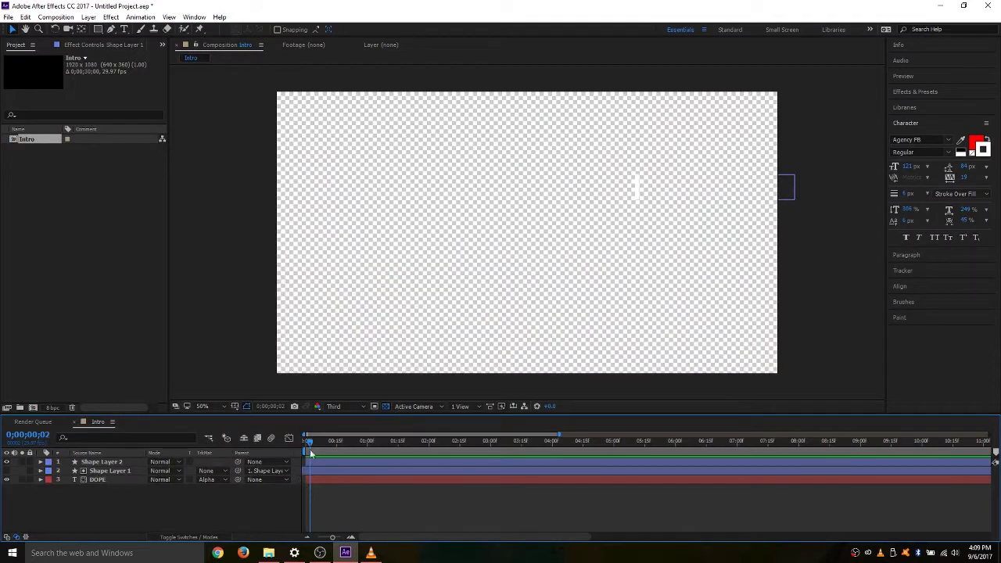
mouse_move(311, 442)
mouse_down()
mouse_move(301, 442)
mouse_move(339, 452)
mouse_move(312, 454)
mouse_up()
drag(312, 443, 274, 457)
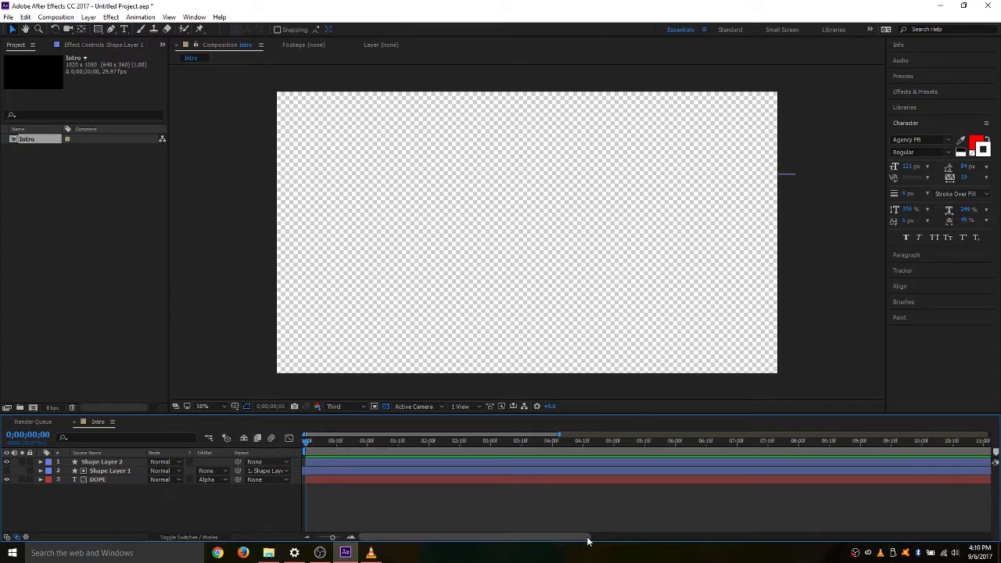
Trim Shape Layer 2, Shape Layer 1, the DOPE layer and the work area to end at about 4 seconds
drag(588, 539, 438, 549)
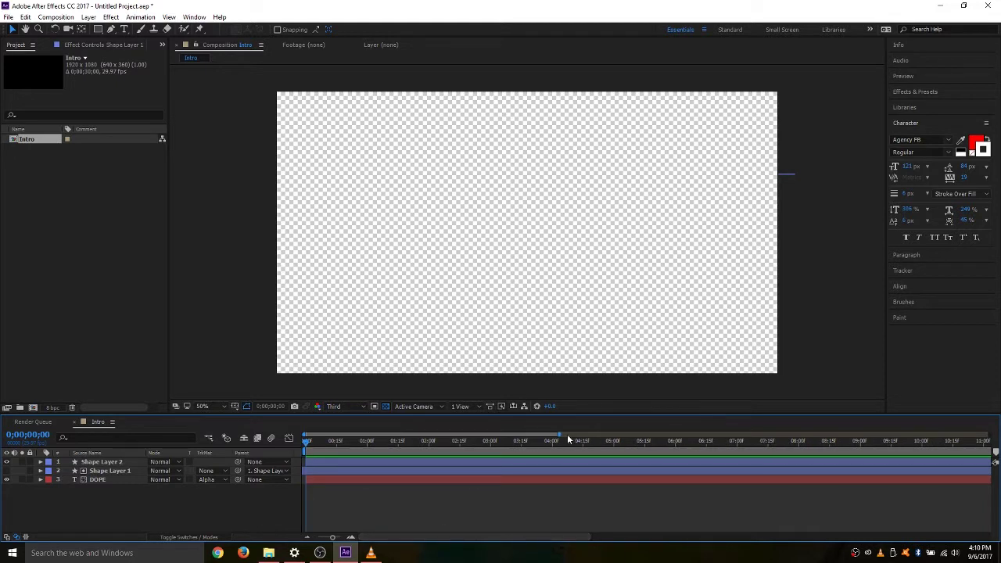
drag(557, 433, 395, 461)
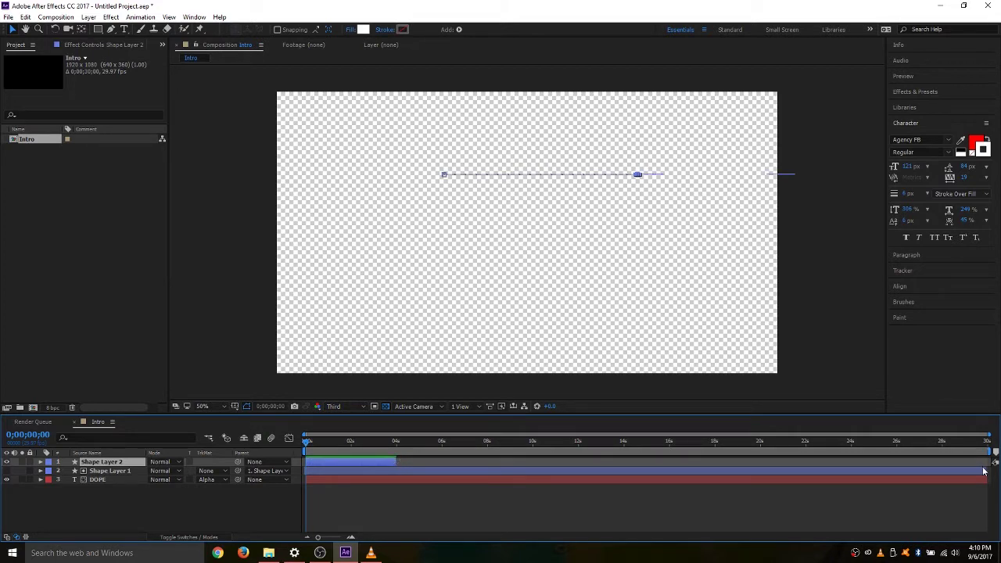
drag(986, 471, 395, 466)
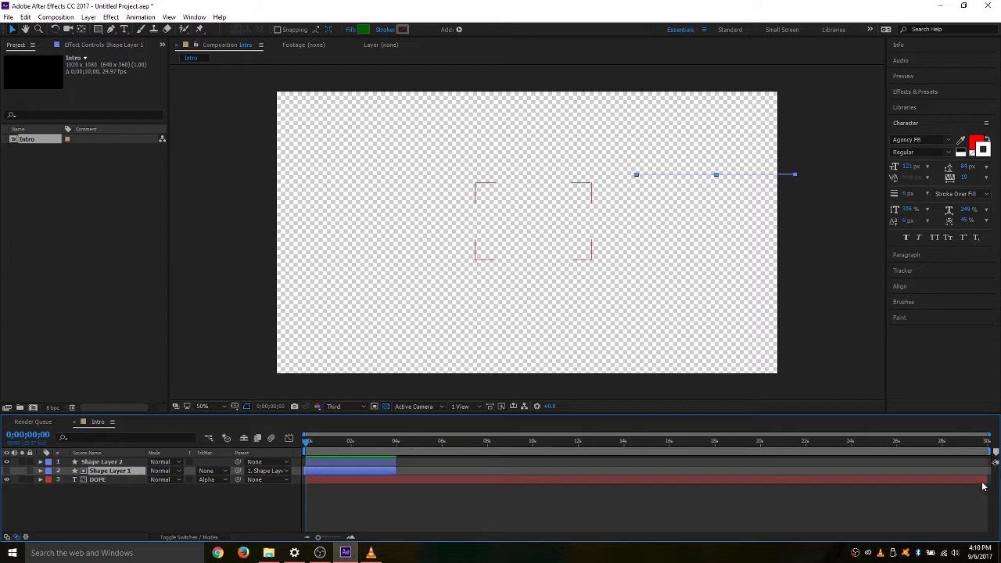
drag(985, 479, 397, 474)
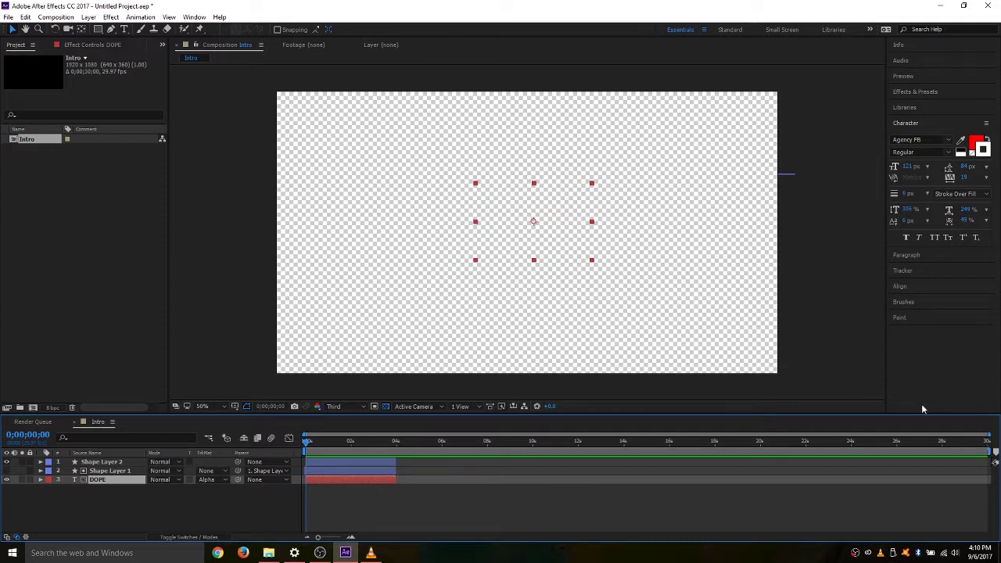
drag(991, 452, 398, 440)
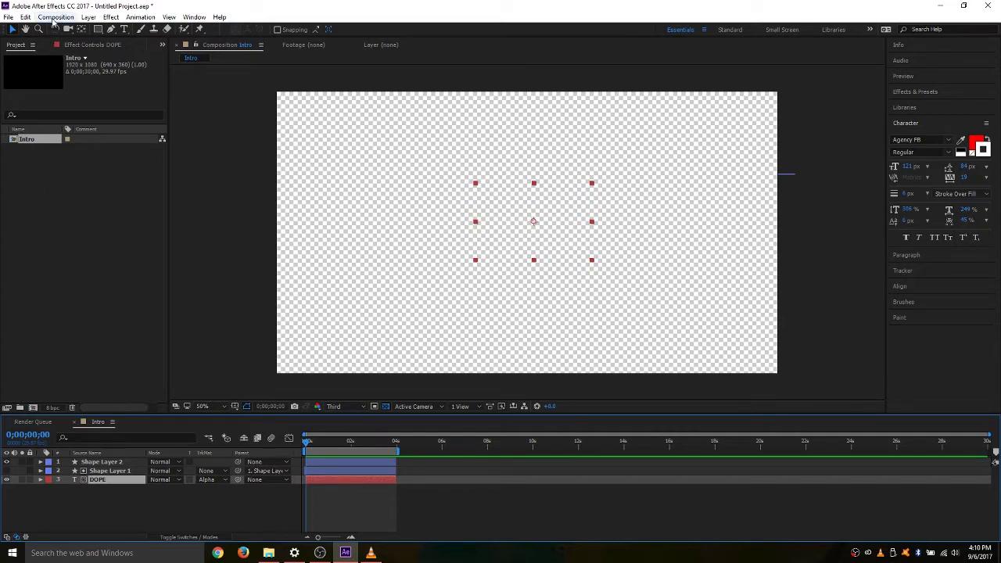
Add the Intro composition to the render queue and set its output file to Intro.avi on USB Drive (E:)
click(55, 17)
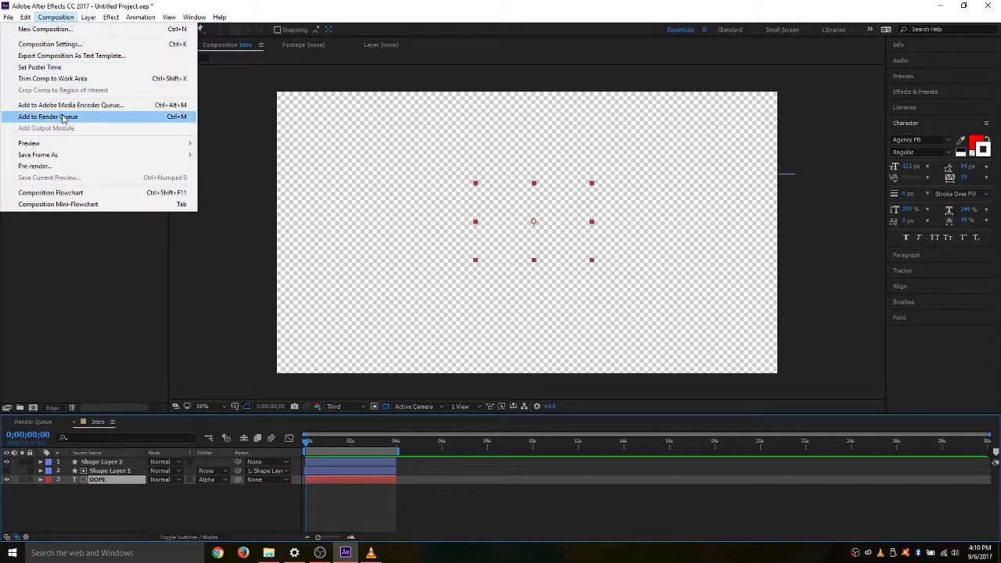
click(63, 118)
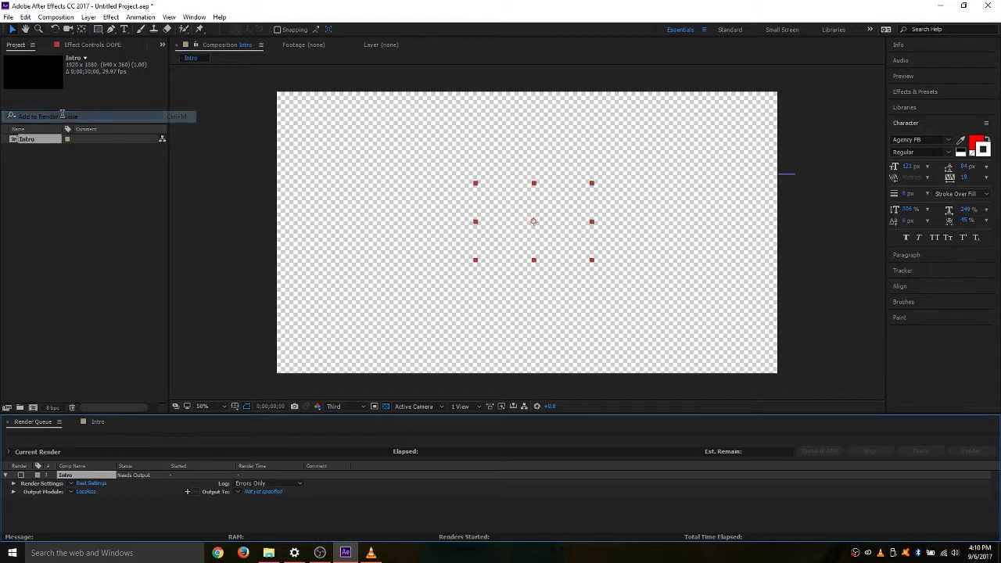
click(263, 492)
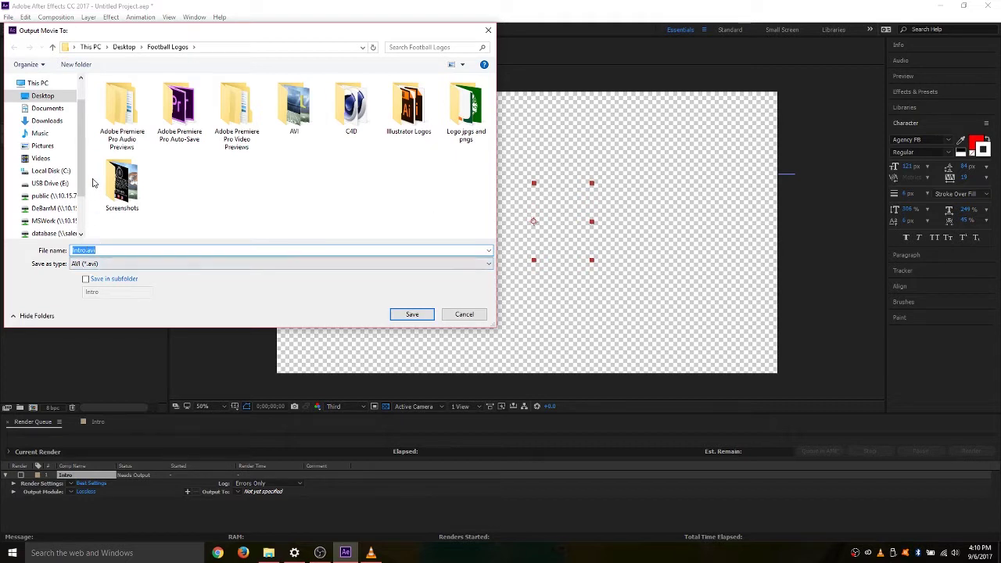
click(50, 185)
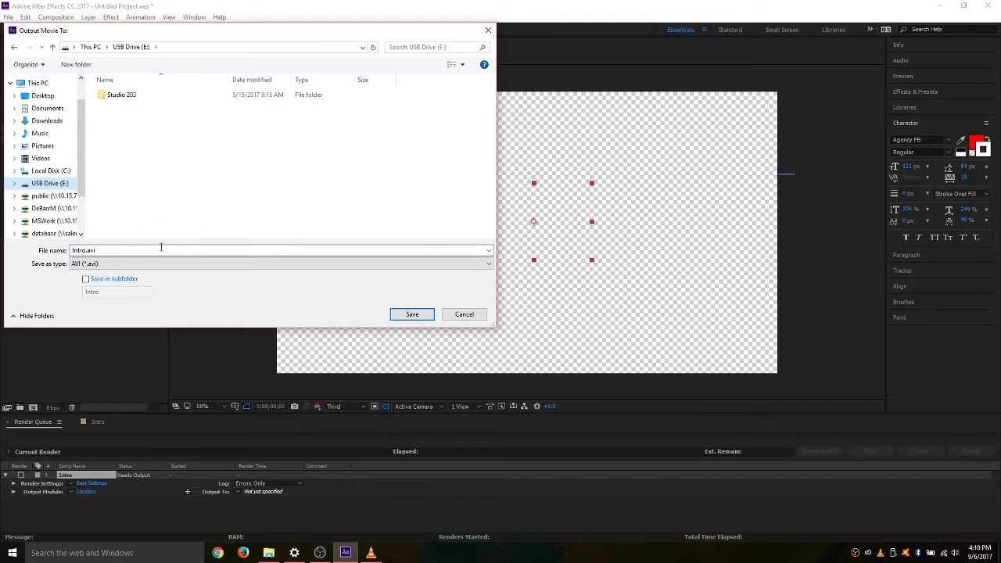
click(409, 316)
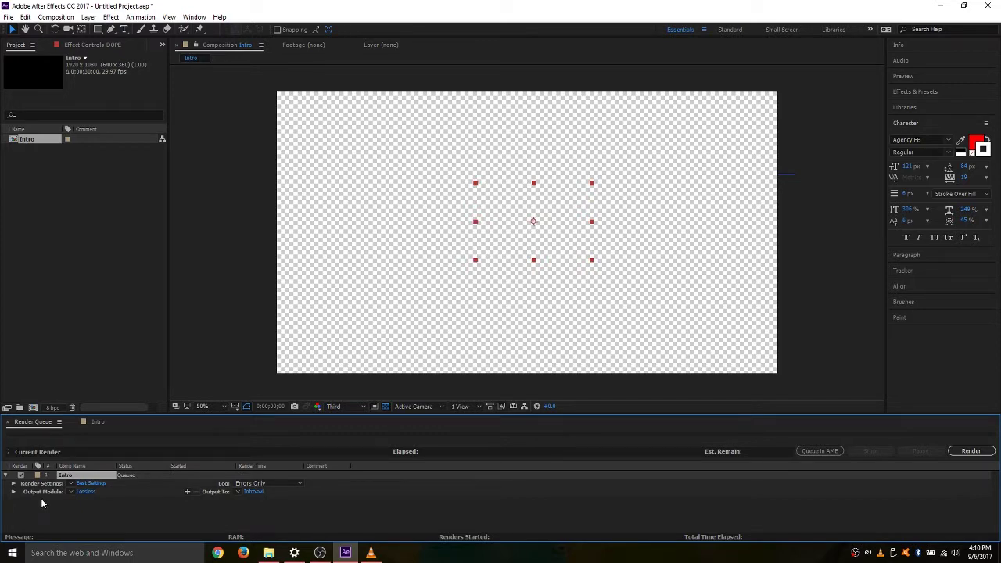
Set the output module's channels to RGB + Alpha and start rendering the Intro composition
click(83, 491)
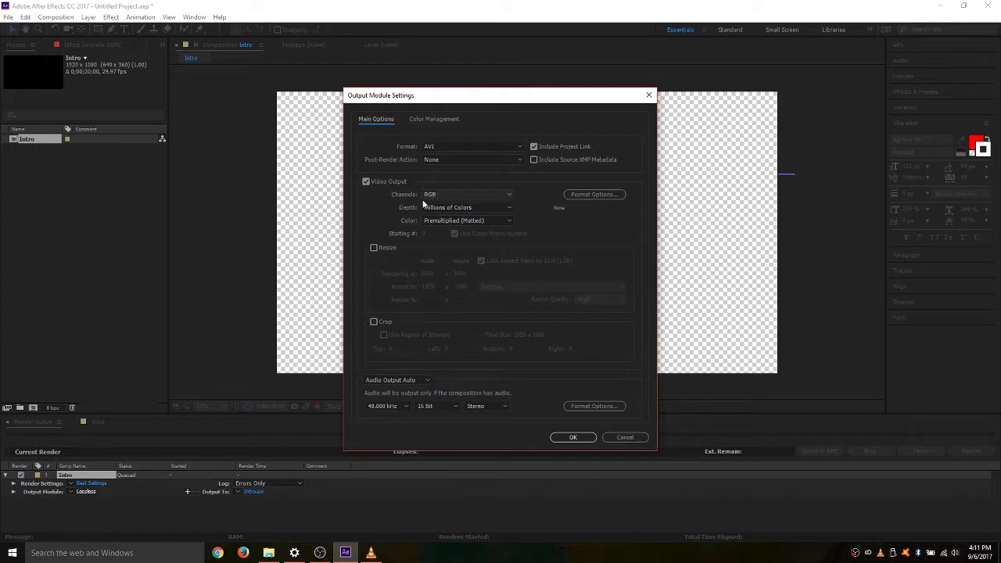
click(495, 196)
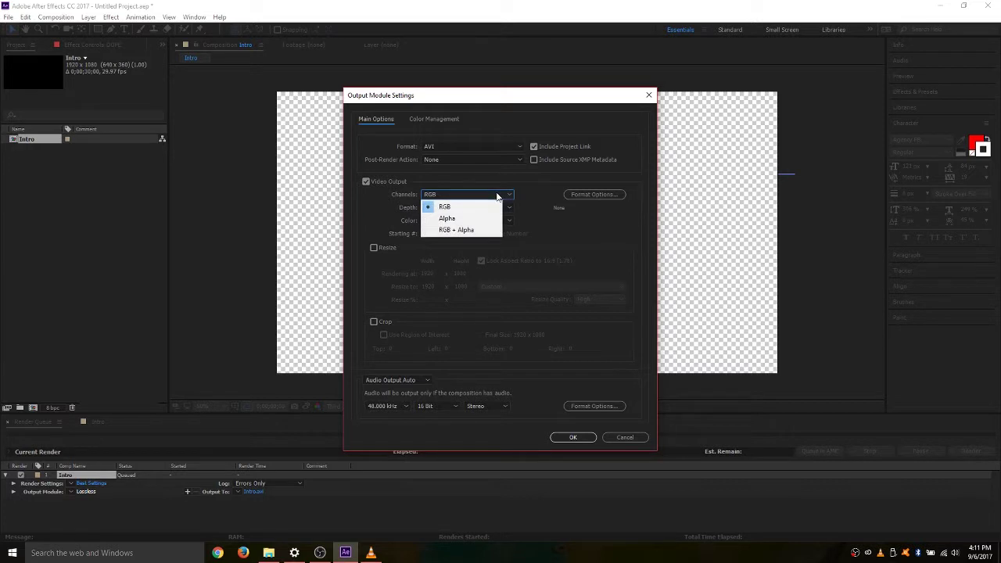
click(476, 231)
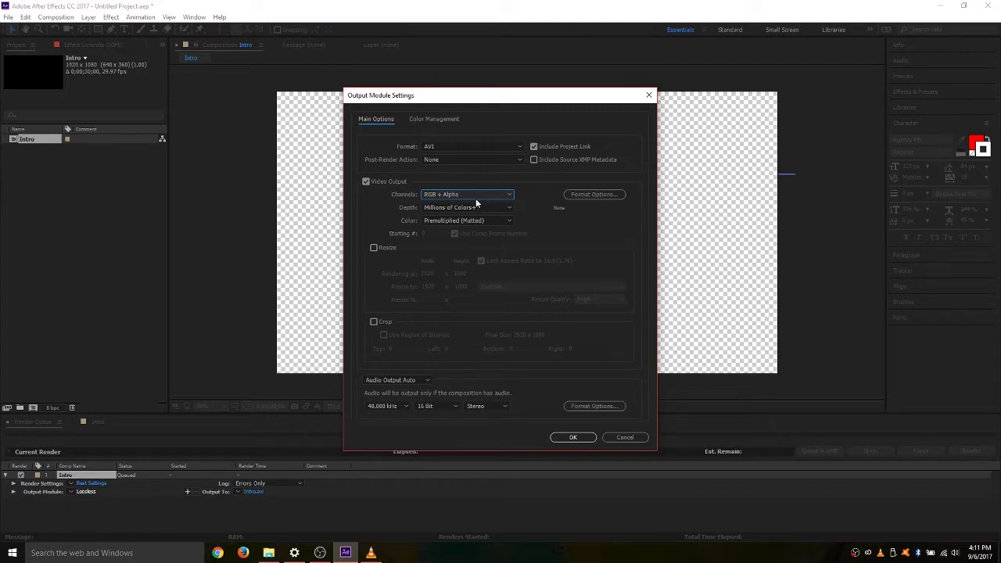
click(573, 438)
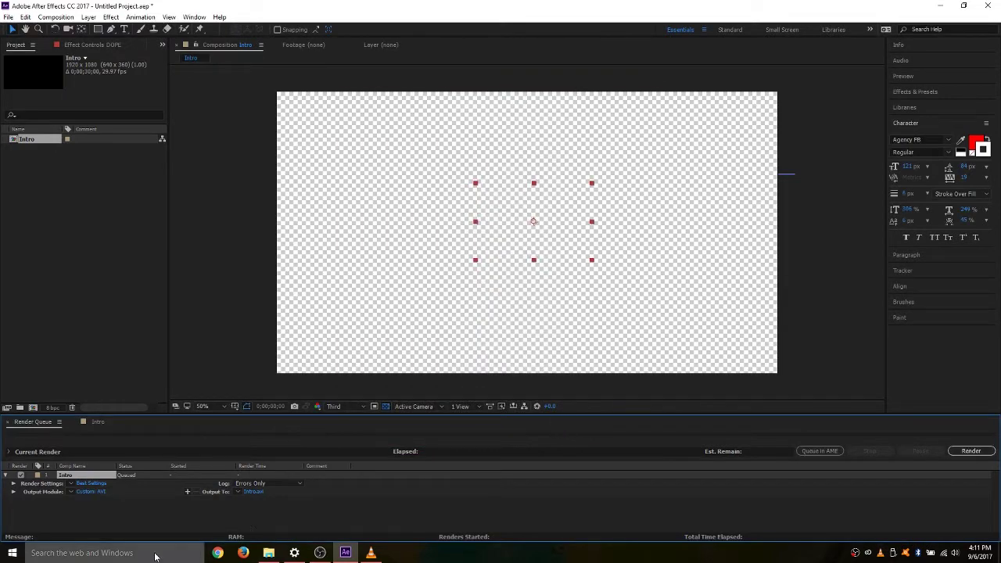
click(966, 450)
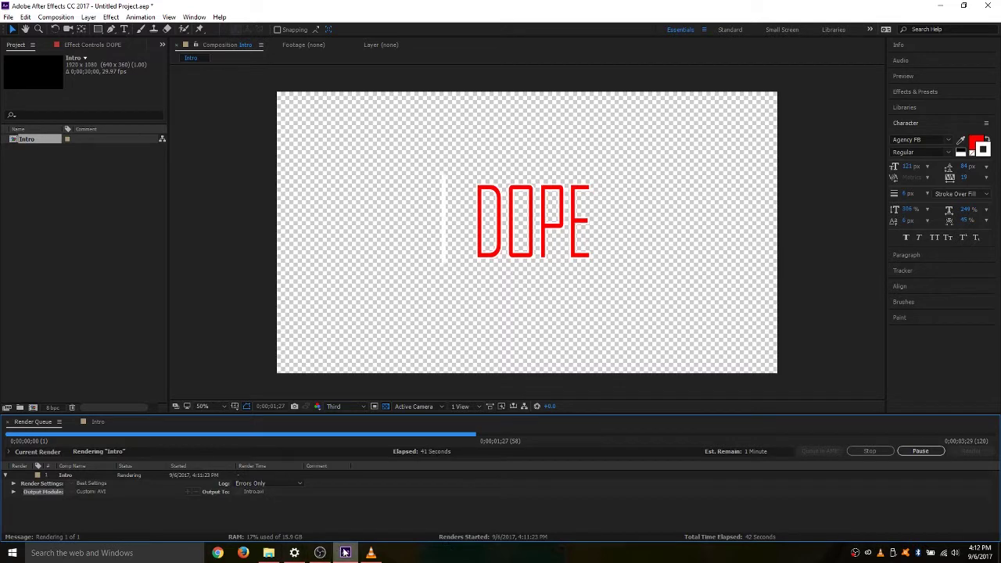
Skip the reference video to its end, close VLC, and bring up the Studio 203 folder in File Explorer
click(371, 552)
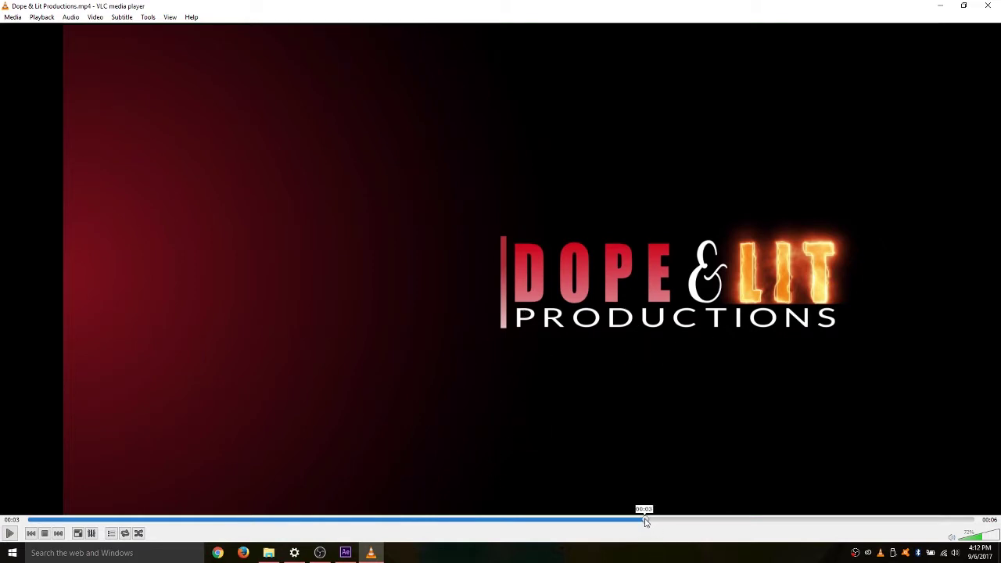
drag(644, 528, 974, 551)
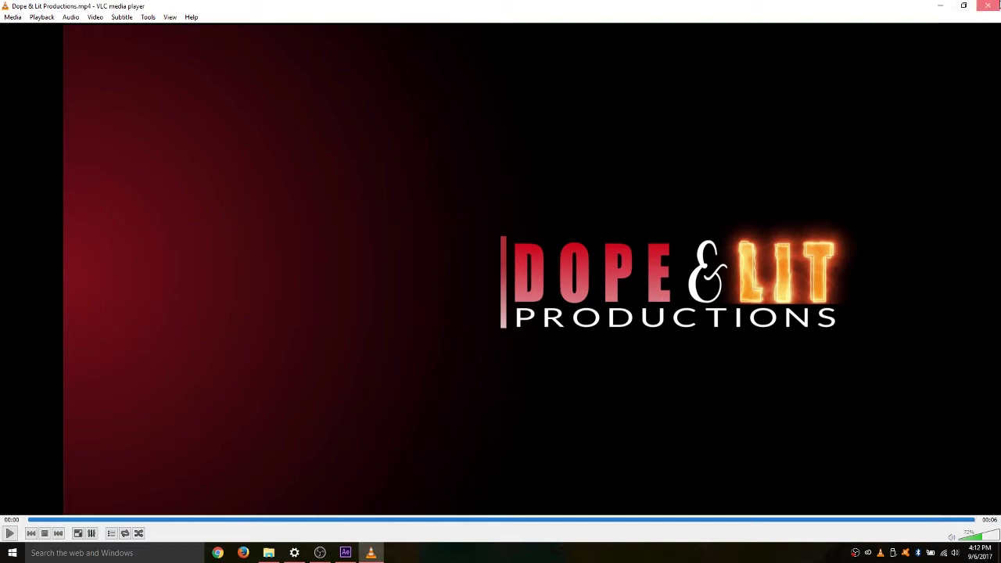
click(987, 5)
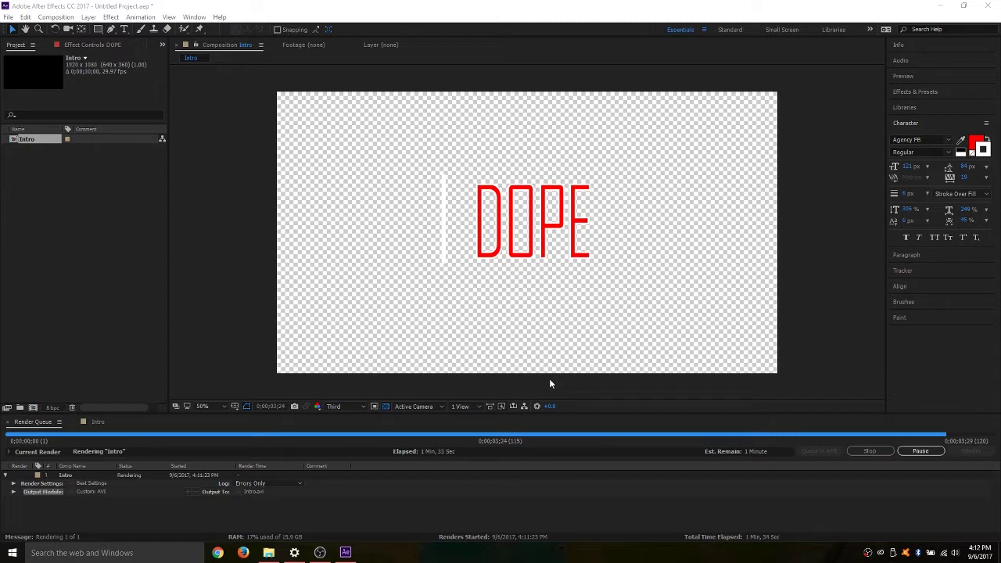
click(268, 553)
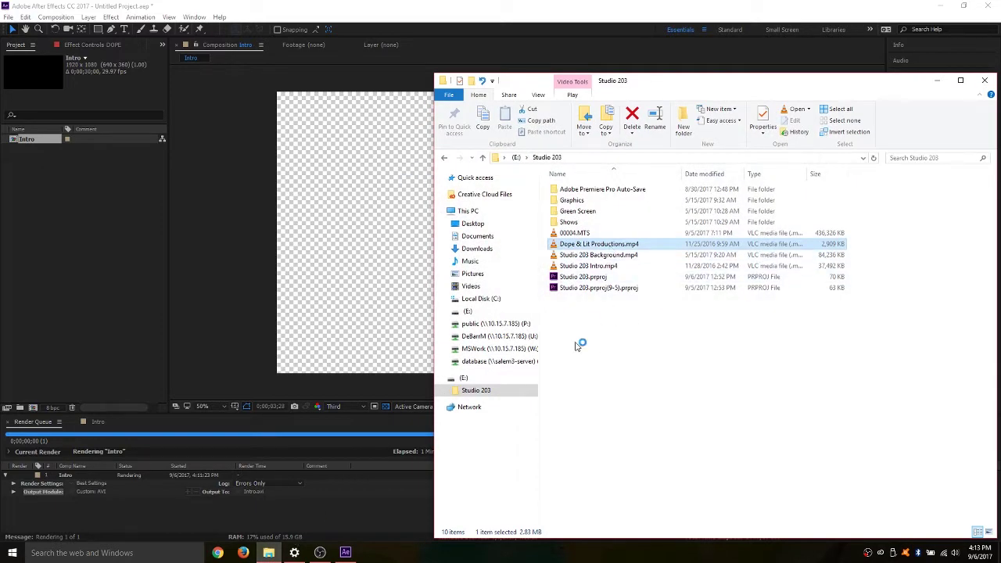
Open the reference video Dope & Lit Productions.mp4 in VLC once more, close it, and return to After Effects
double_click(608, 247)
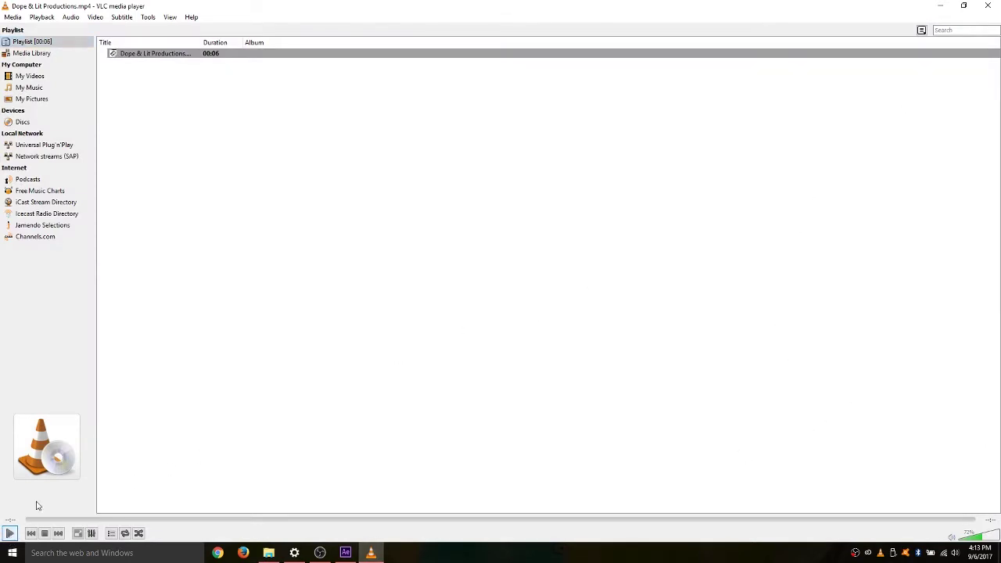
click(987, 5)
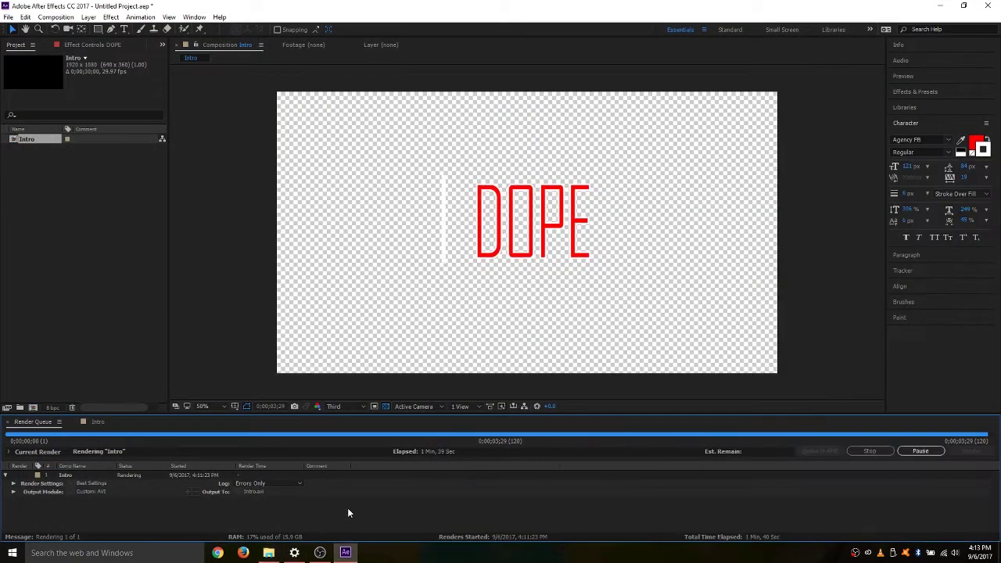
click(349, 513)
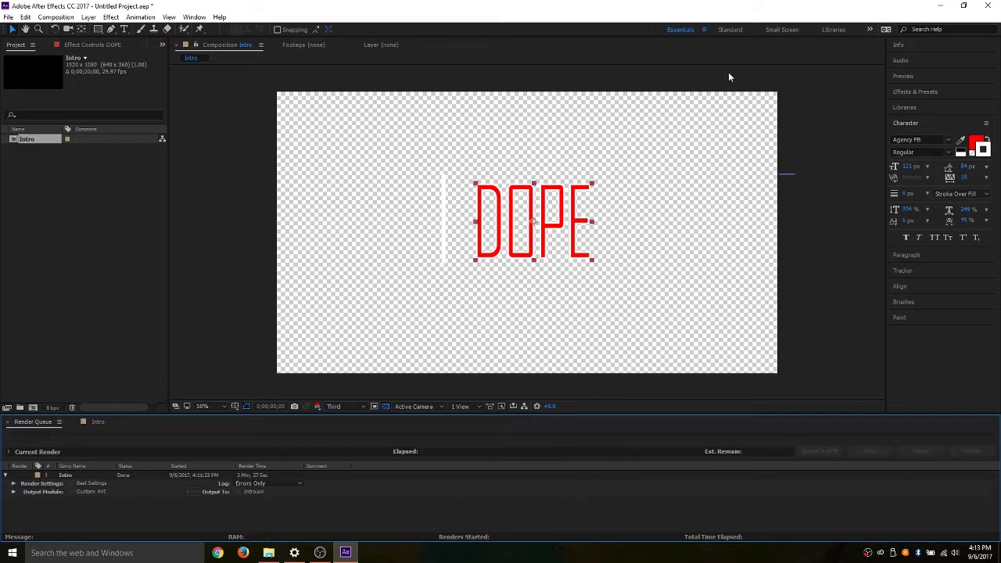
Minimize After Effects, locate the rendered Intro.avi on the E: drive in File Explorer, and reopen the Studio 203 folder
click(933, 6)
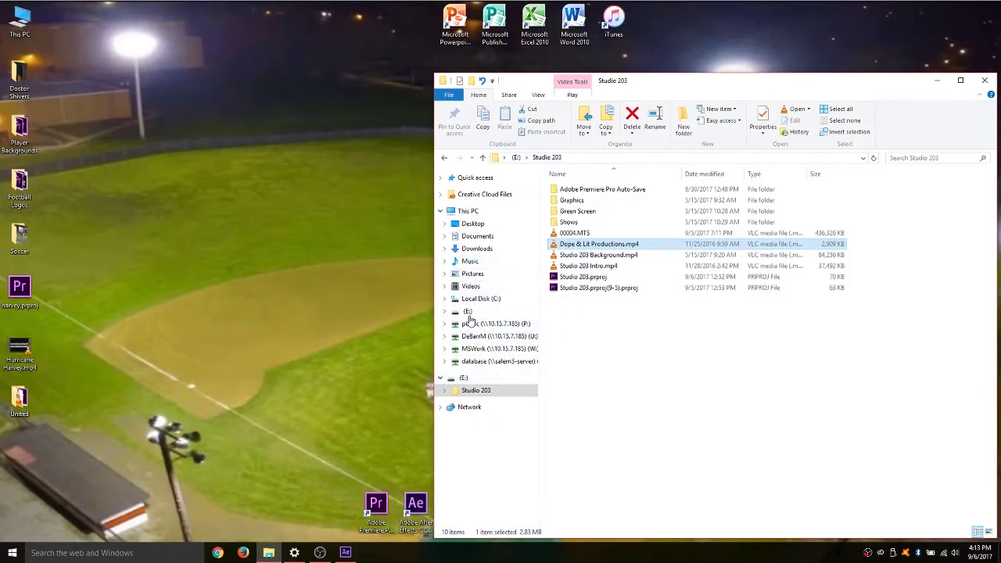
click(475, 391)
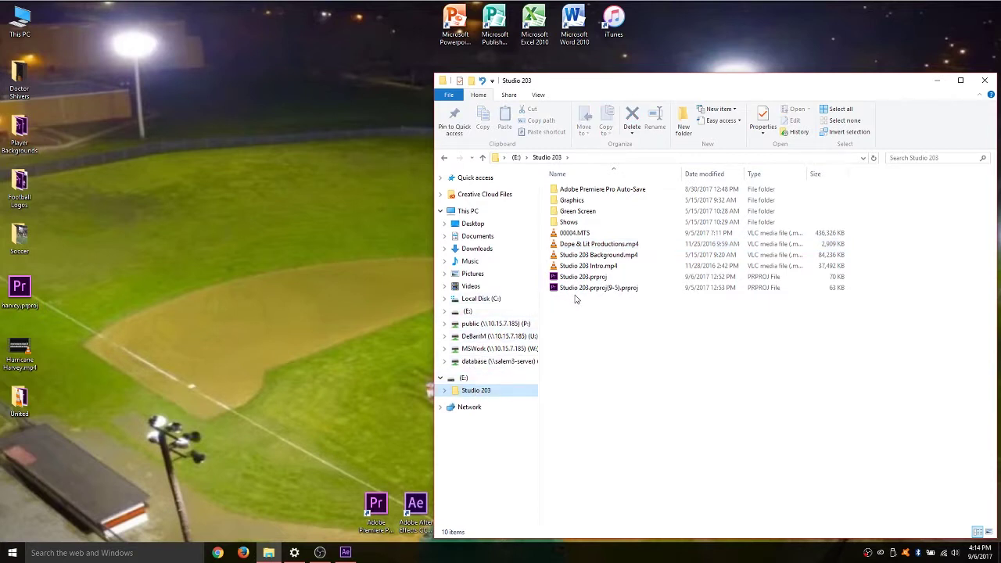
click(462, 379)
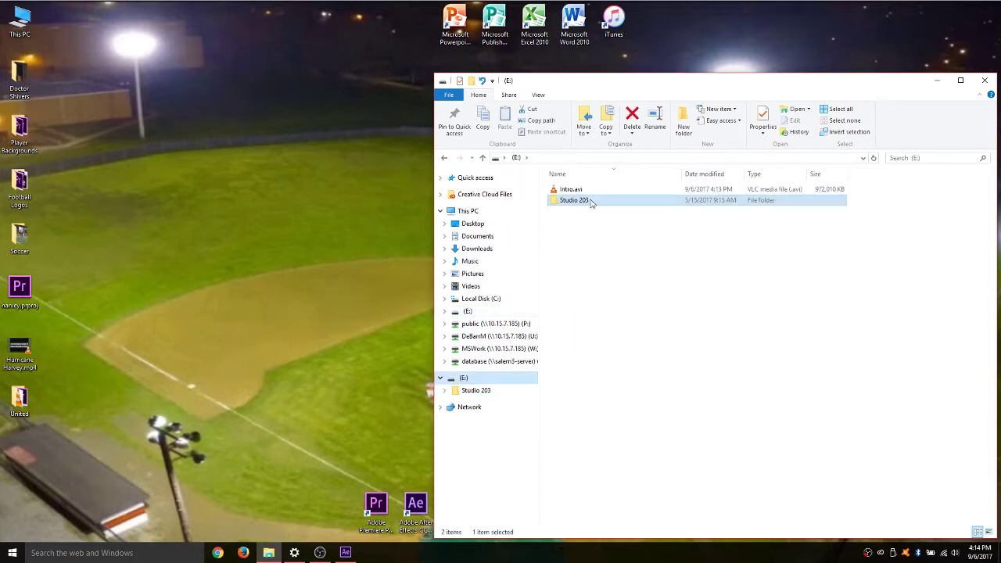
click(573, 190)
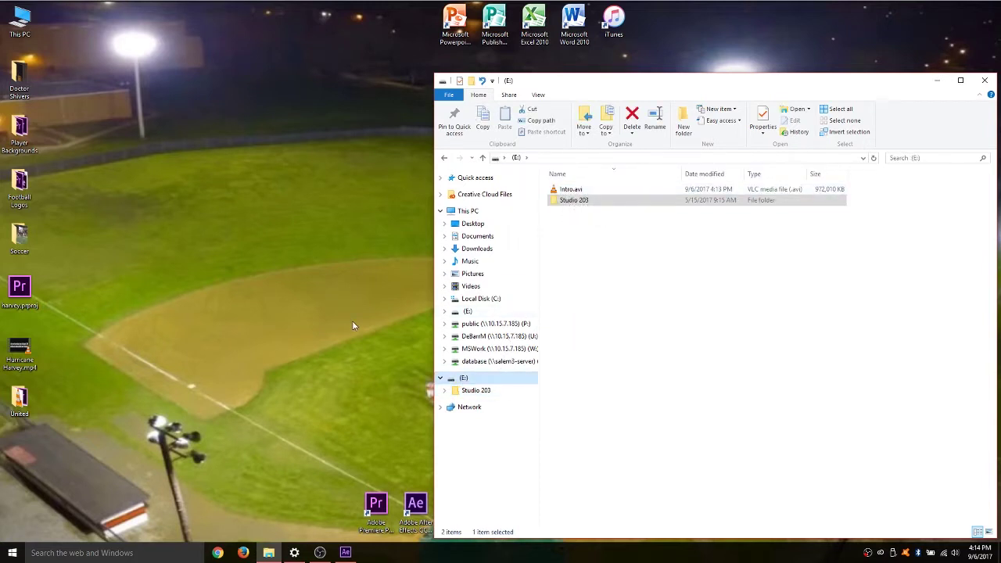
double_click(574, 200)
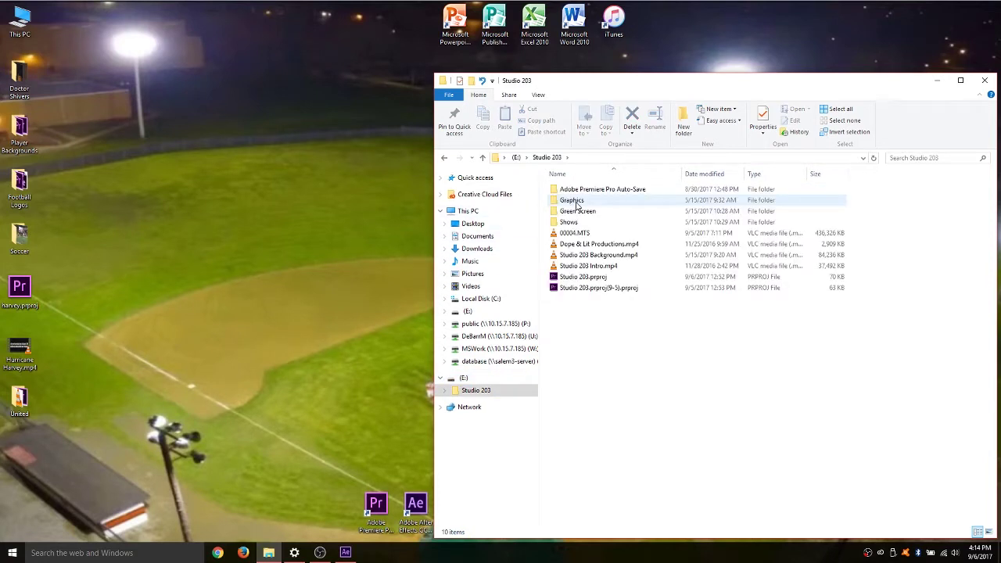
Launch Adobe Premiere Pro and create a new project named Untitled, with its location set to the Desktop
double_click(376, 507)
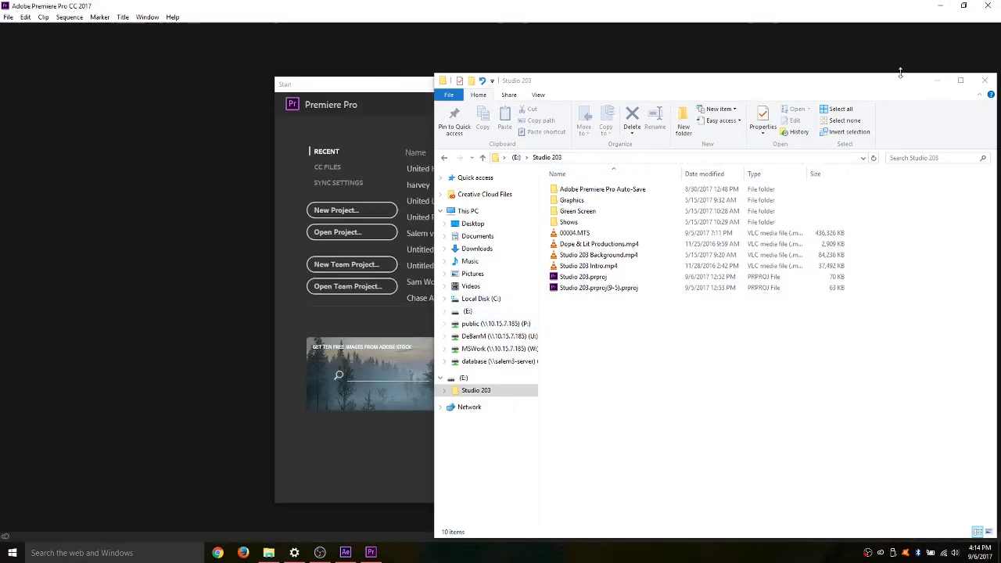
click(936, 79)
click(368, 218)
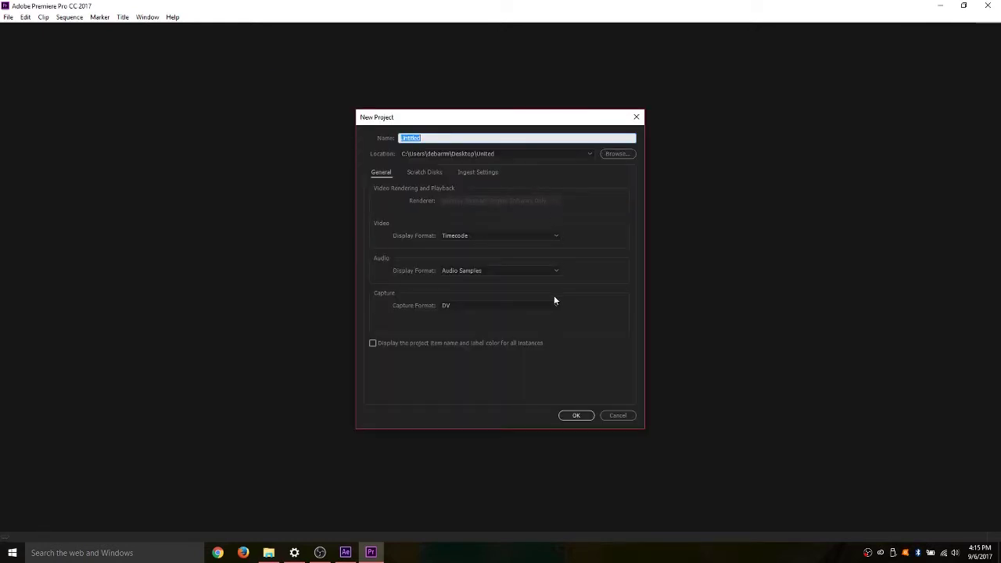
click(616, 154)
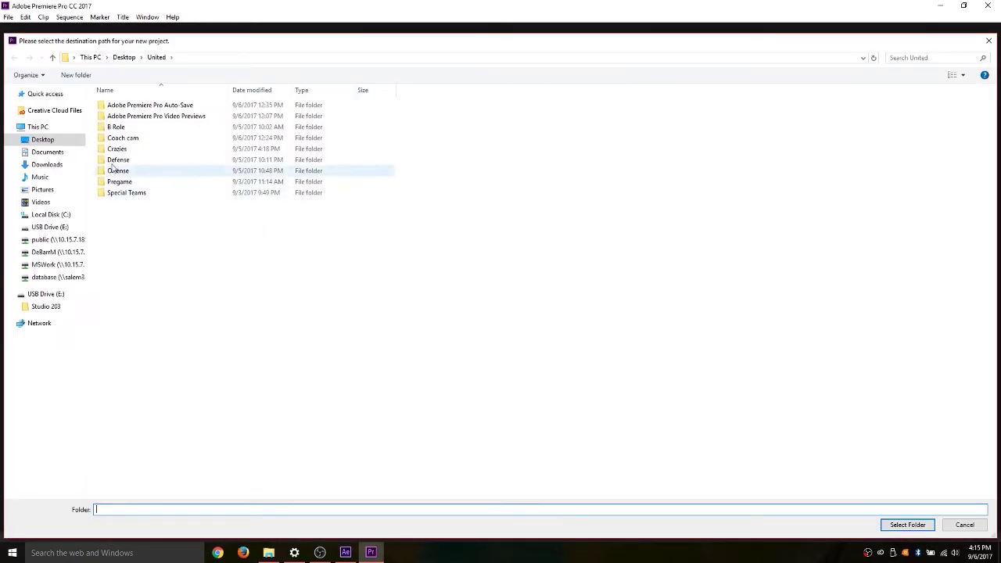
click(42, 140)
click(907, 525)
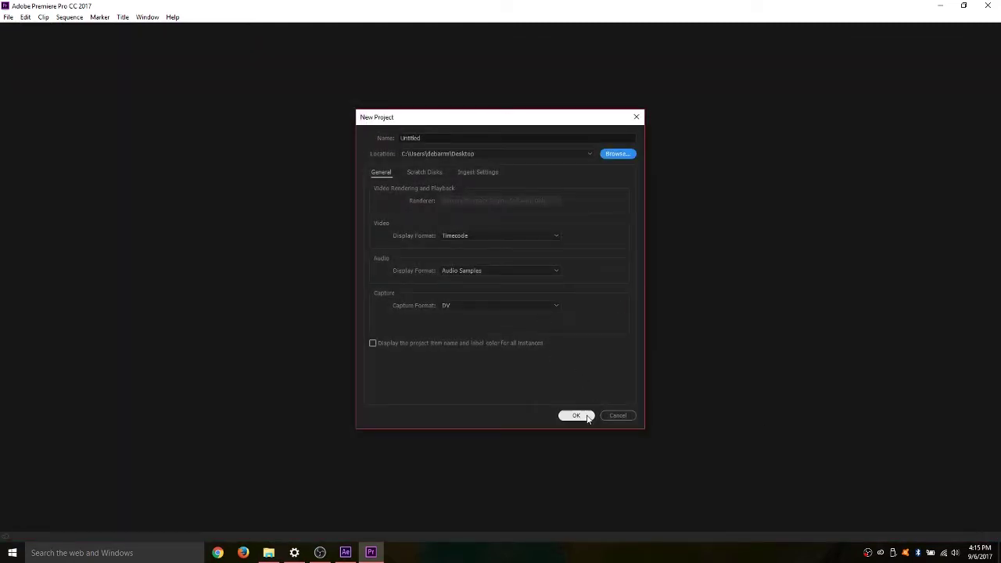
click(587, 418)
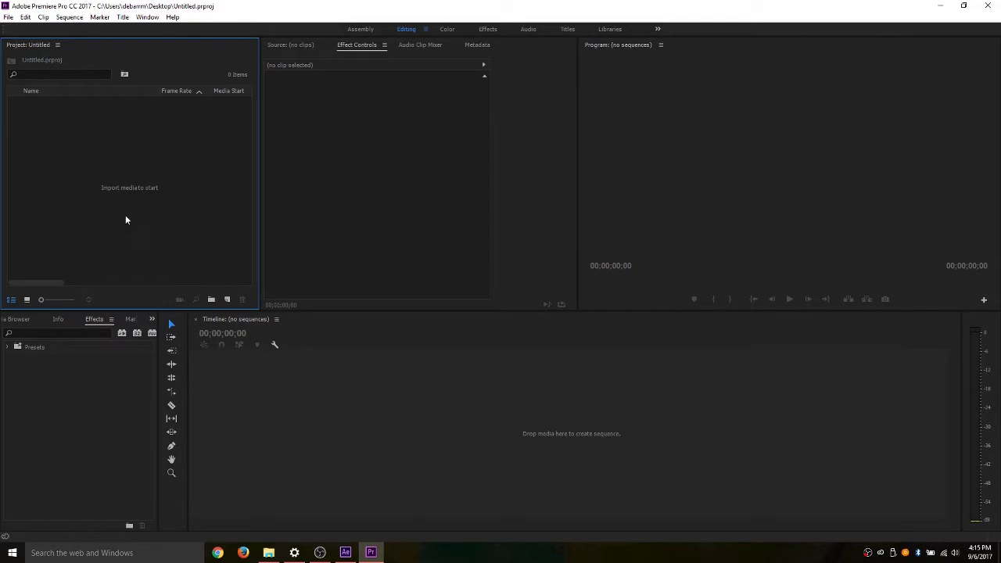
Import the fumble recovery celebration MTS clip from the Defense folder and Intro.avi from USB Drive (E:) into the project
double_click(121, 186)
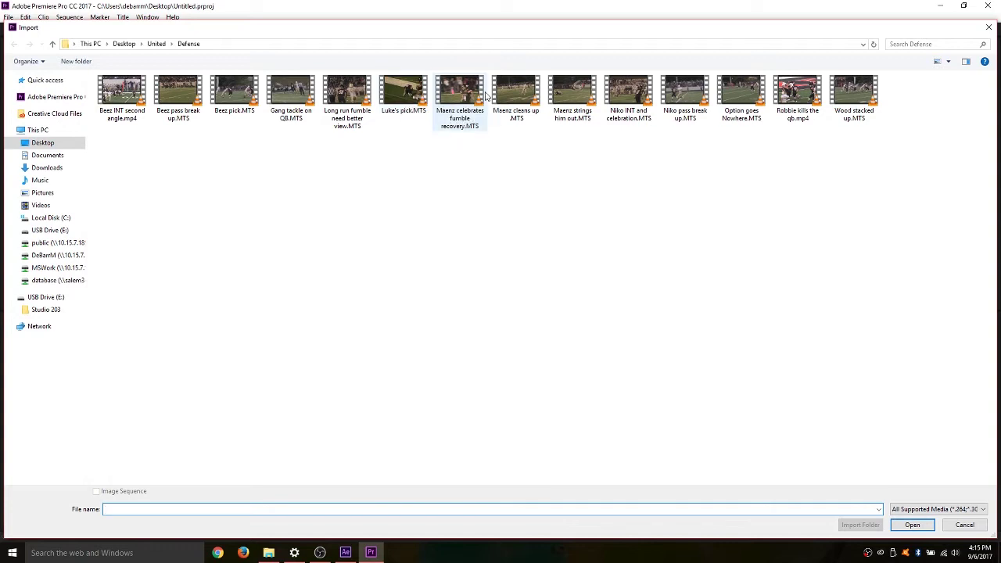
double_click(447, 95)
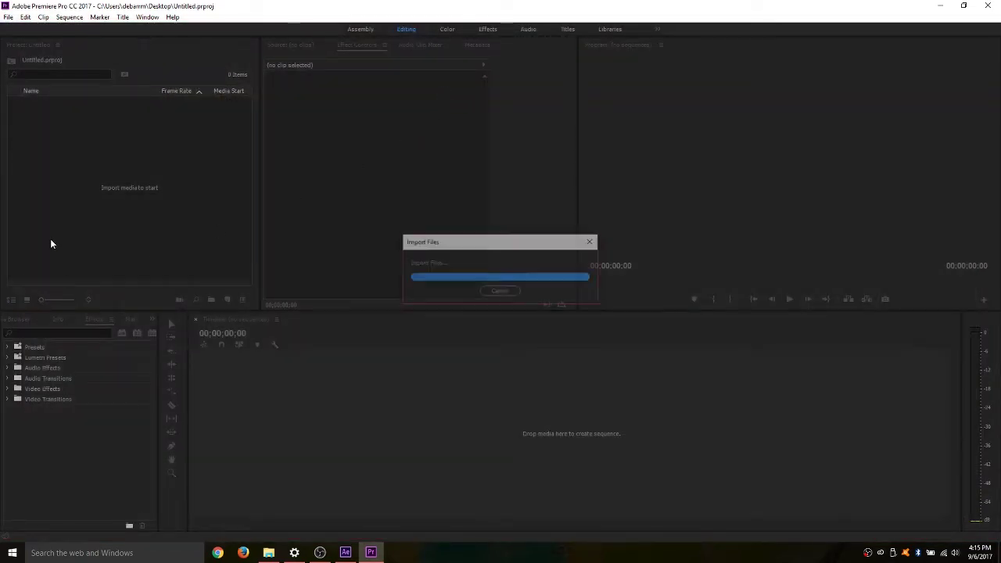
double_click(82, 154)
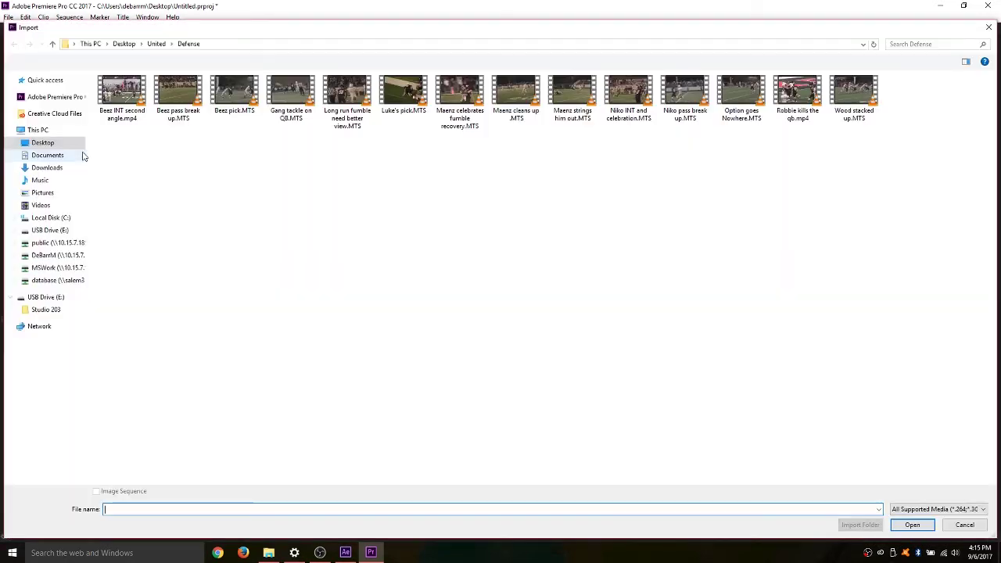
click(47, 300)
double_click(119, 104)
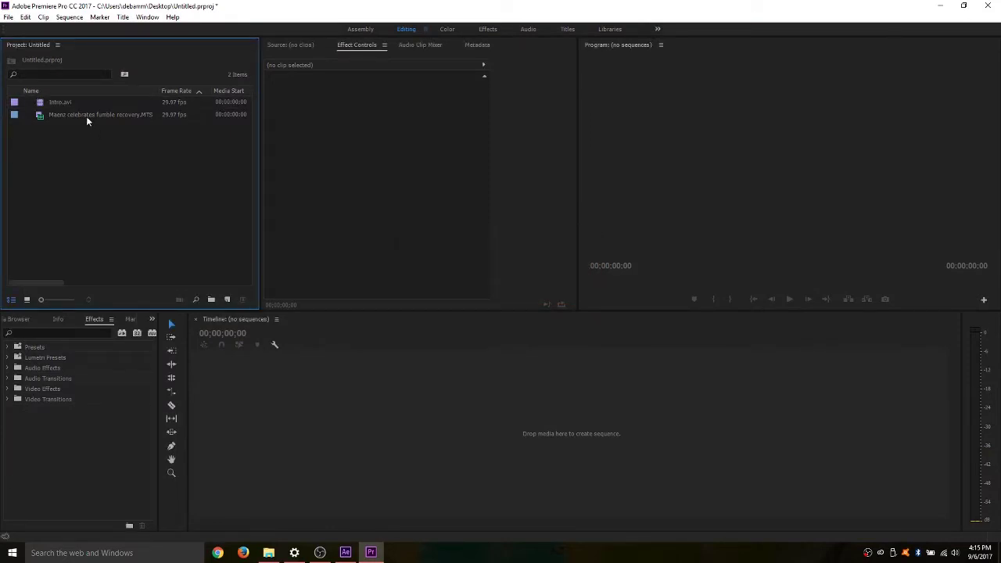
Mark about six seconds of the fumble recovery clip, ending at 00:00:07:16, and create a sequence from it
double_click(87, 118)
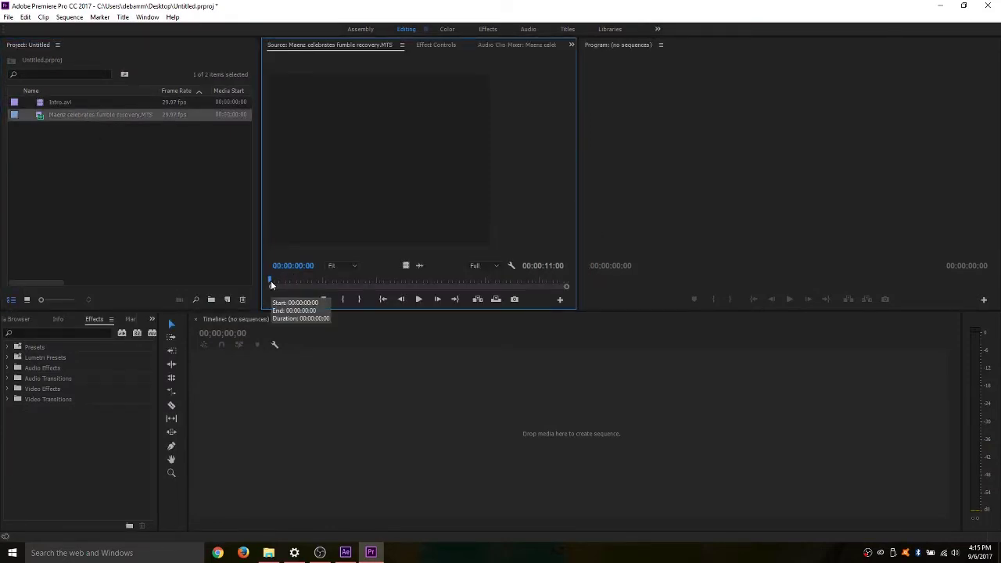
drag(270, 281, 472, 283)
key(i)
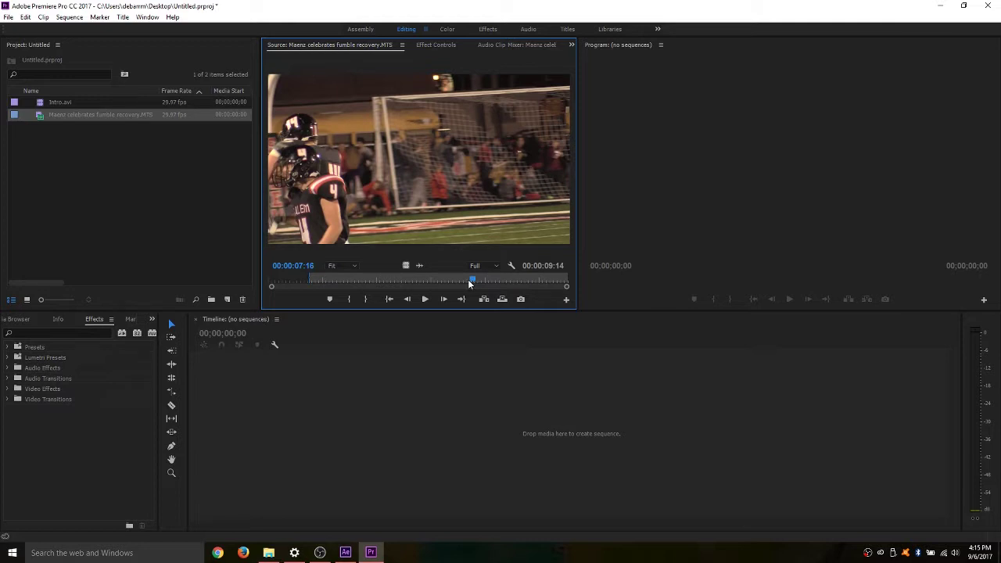
key(o)
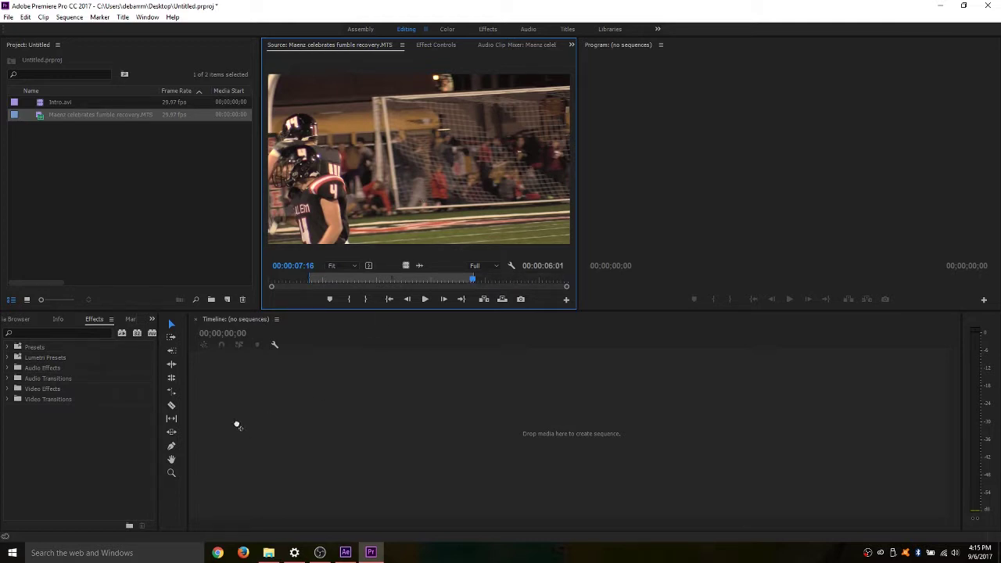
drag(237, 425, 235, 425)
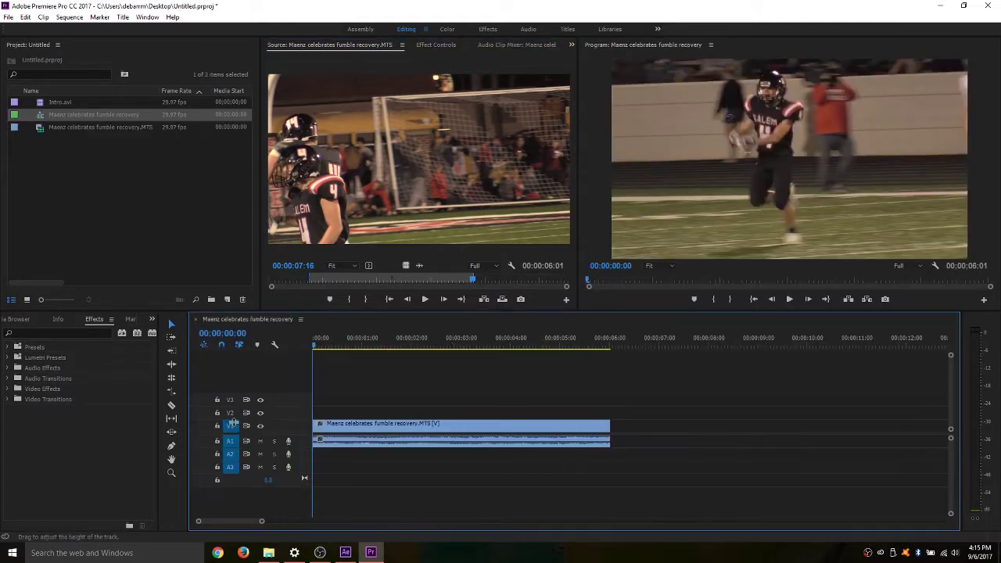
Overlay Intro.avi on track V2 above the football clip from the sequence start and play back the result
double_click(59, 102)
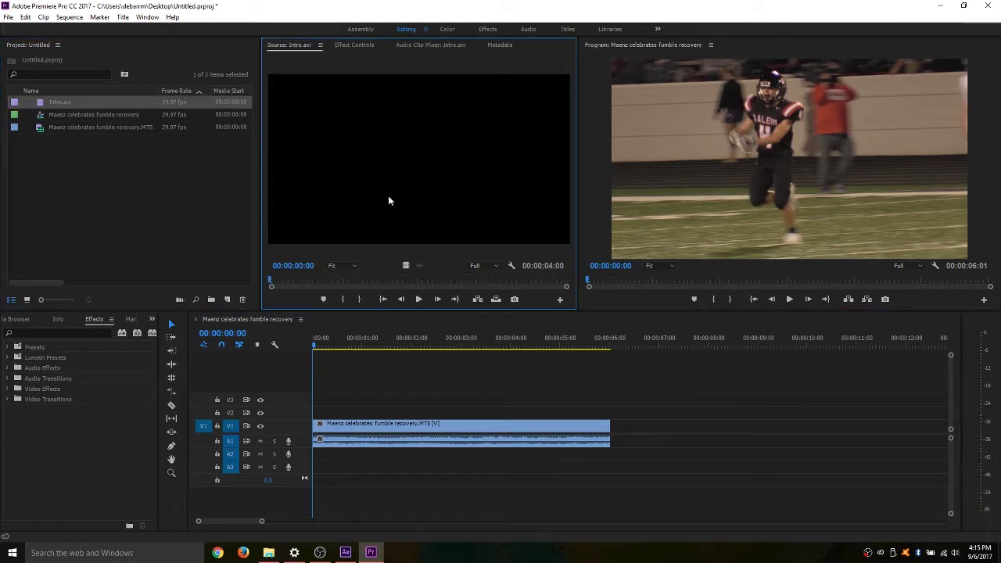
drag(388, 201, 318, 421)
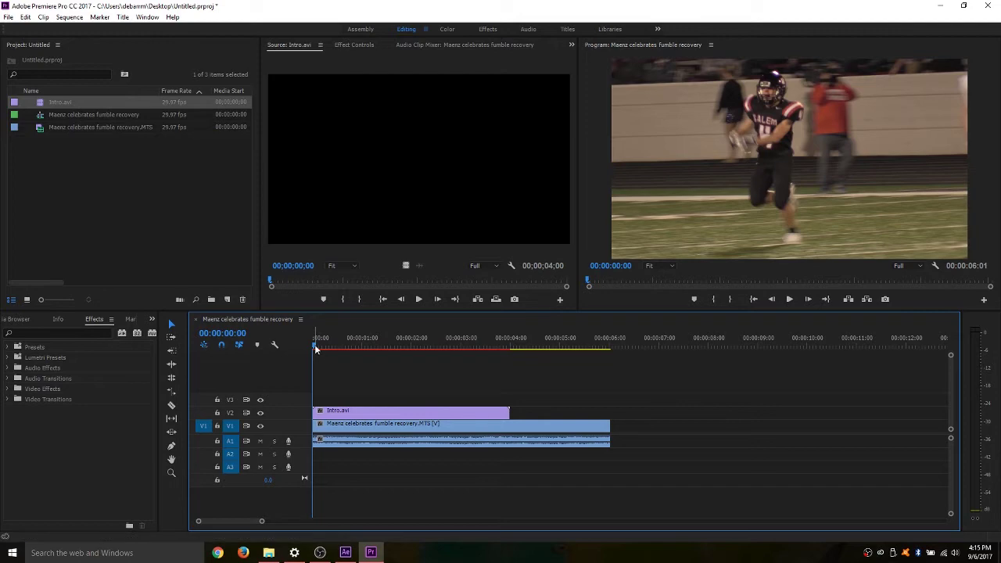
click(322, 348)
mouse_move(327, 348)
mouse_down()
mouse_move(443, 357)
mouse_move(309, 346)
mouse_up()
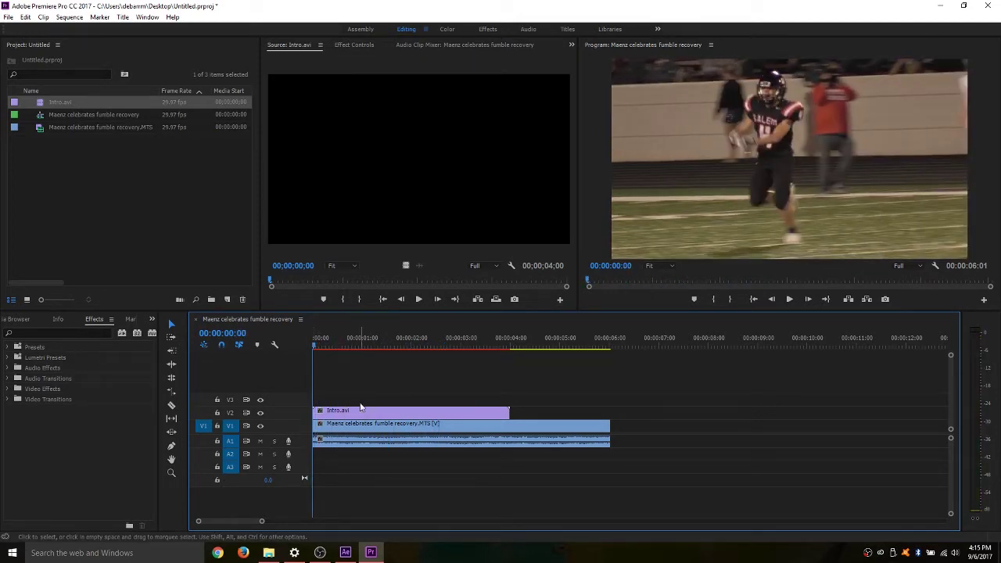
click(351, 413)
key(space)
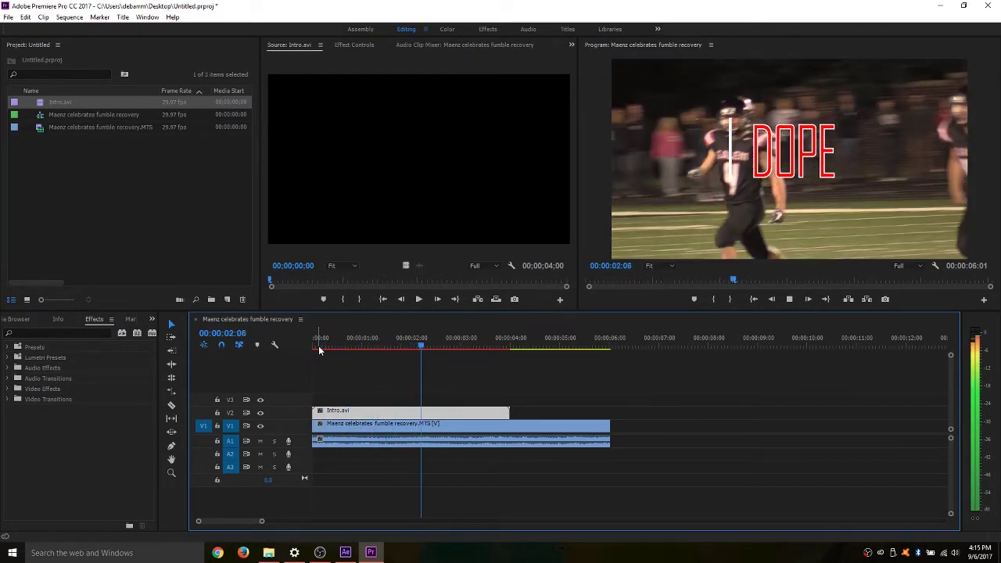
key(space)
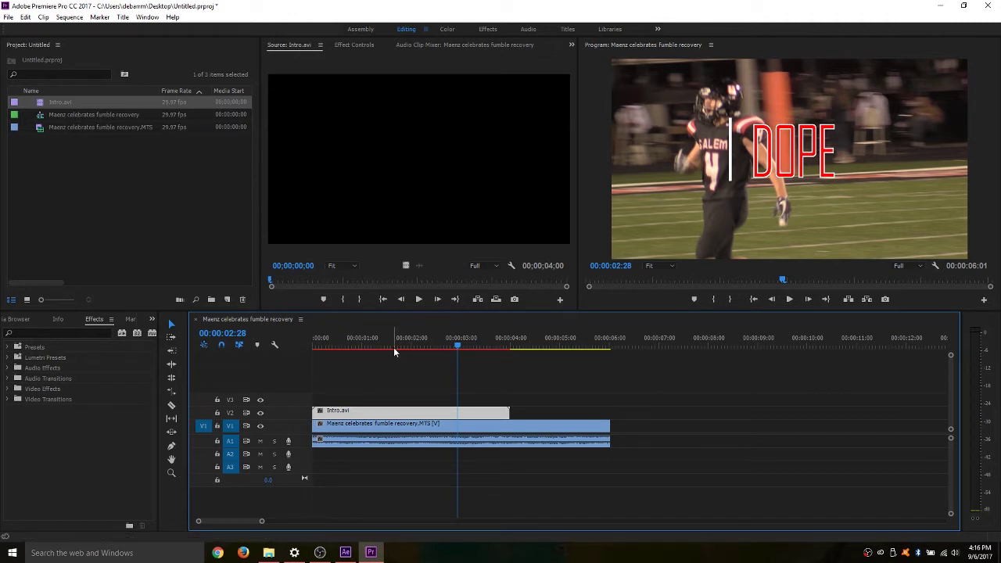
Render the sequence preview and play the DOPE overlay over the football footage from the start
key(Return)
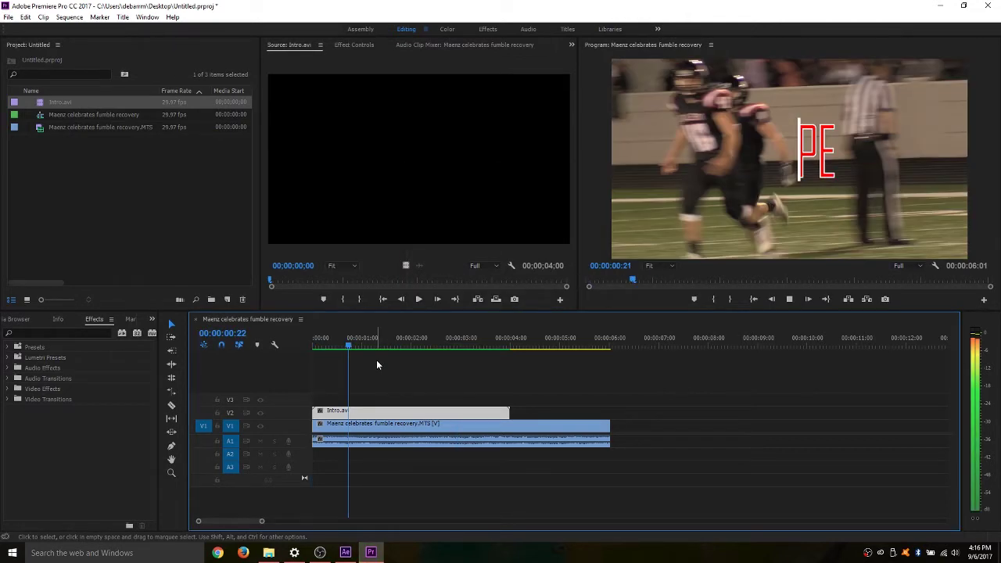
key(space)
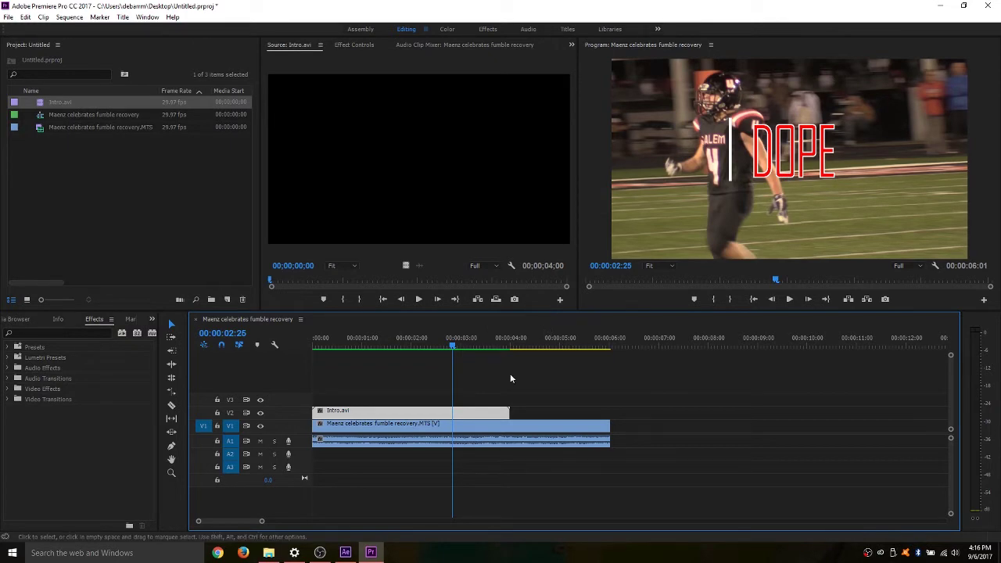
drag(454, 347, 312, 342)
key(space)
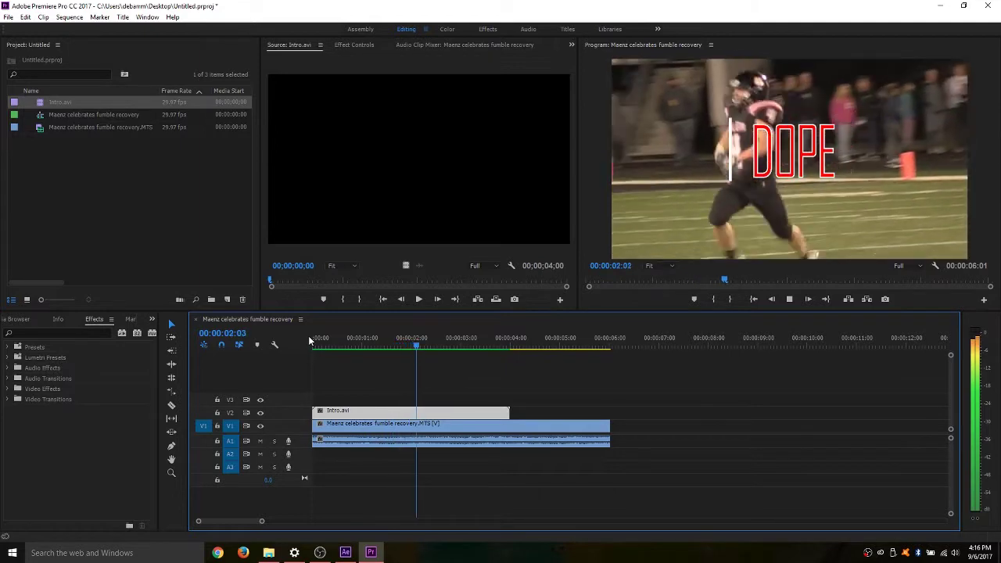
key(space)
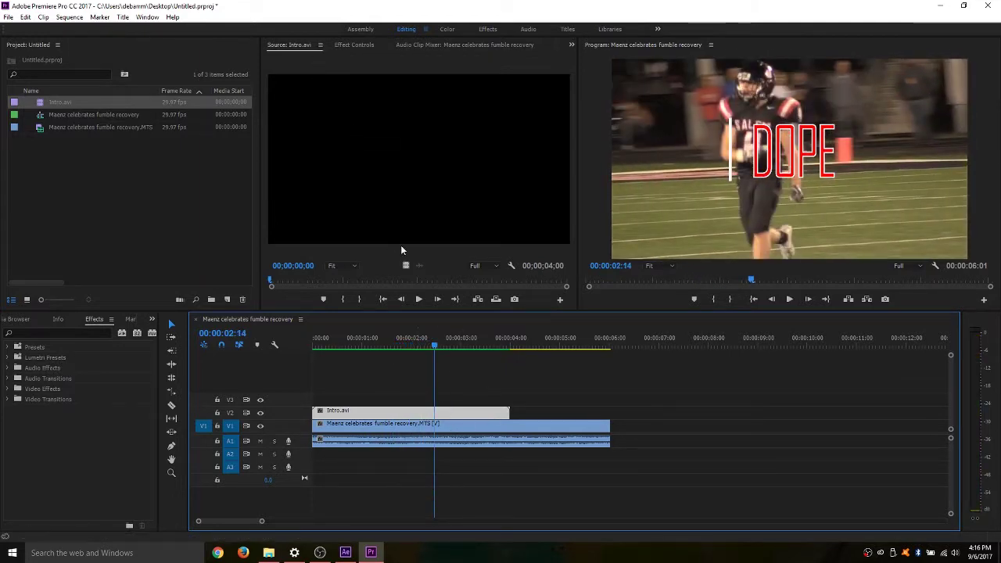
Scale the Intro.avi overlay on V2 down to 64 and set its horizontal position to 1440
click(347, 46)
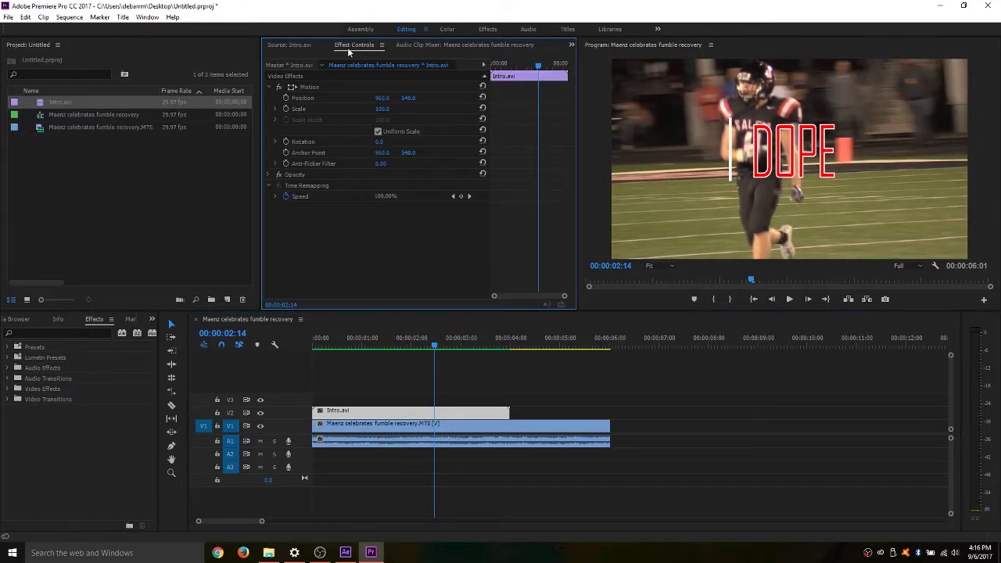
drag(400, 110, 630, 99)
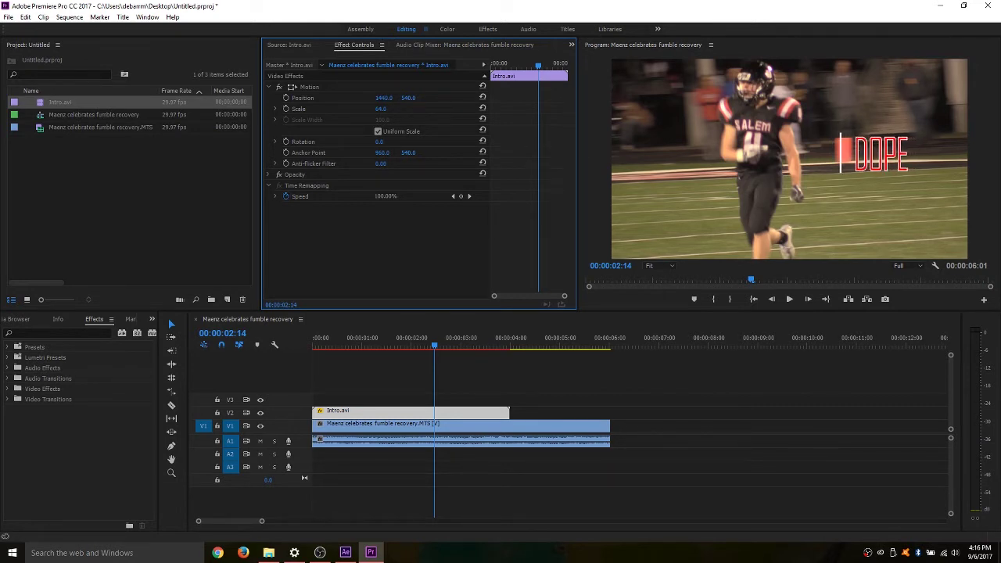
Re-render the preview with the resized overlay, play it back, and return the playhead to the sequence start
key(Return)
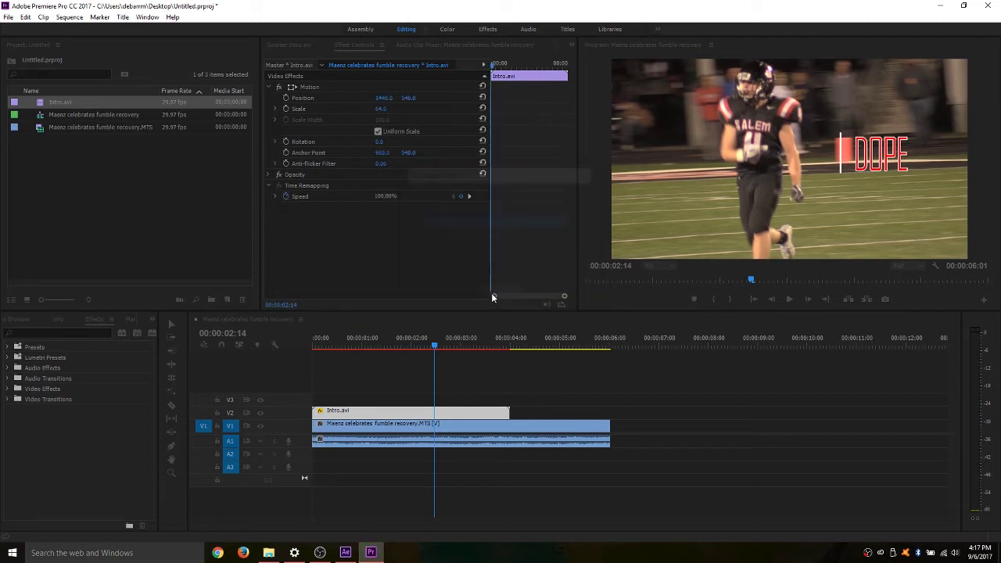
key(space)
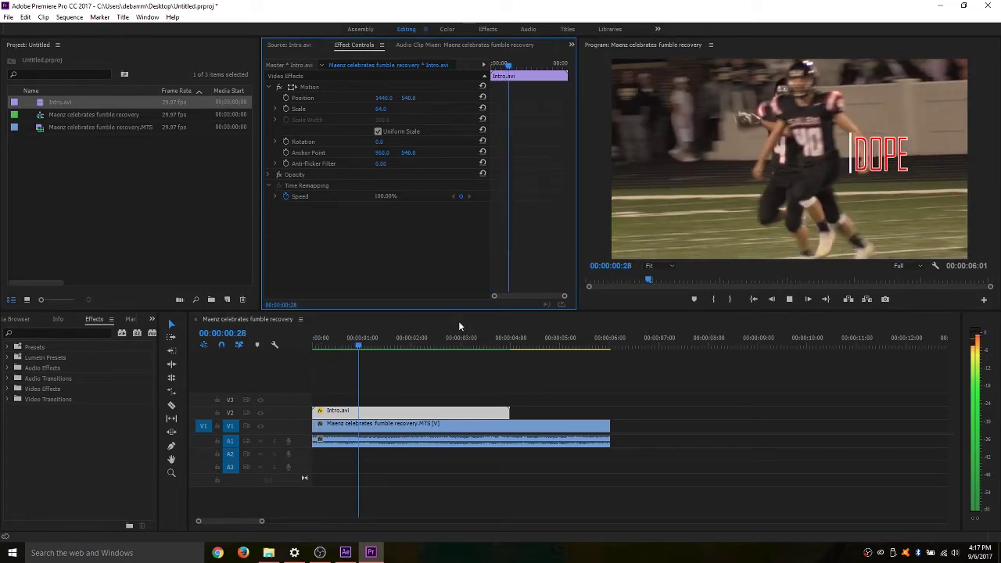
drag(361, 344, 297, 342)
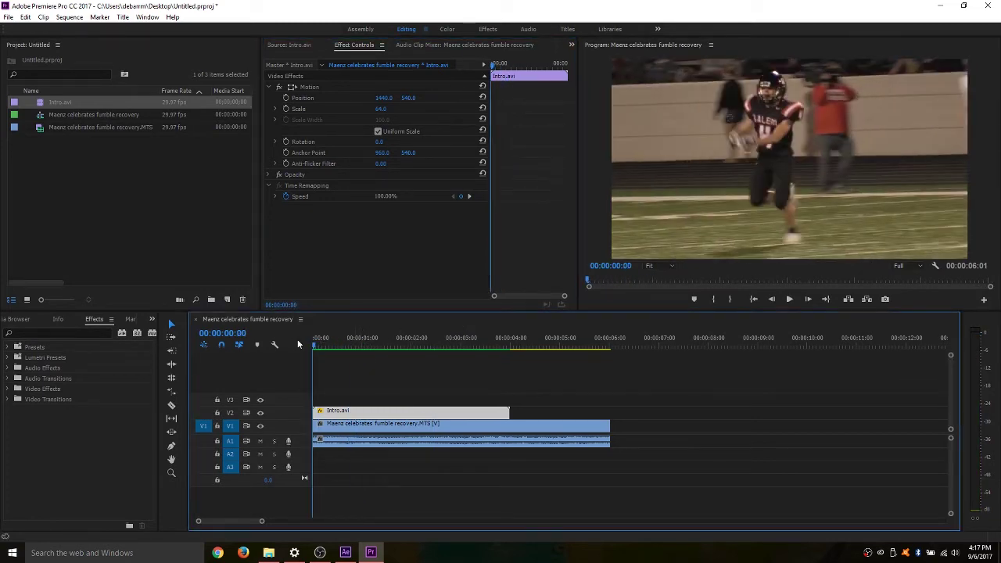
Play back the resized overlay and move the Intro.avi clip on V2 so that it starts at 00:00:01:27
key(space)
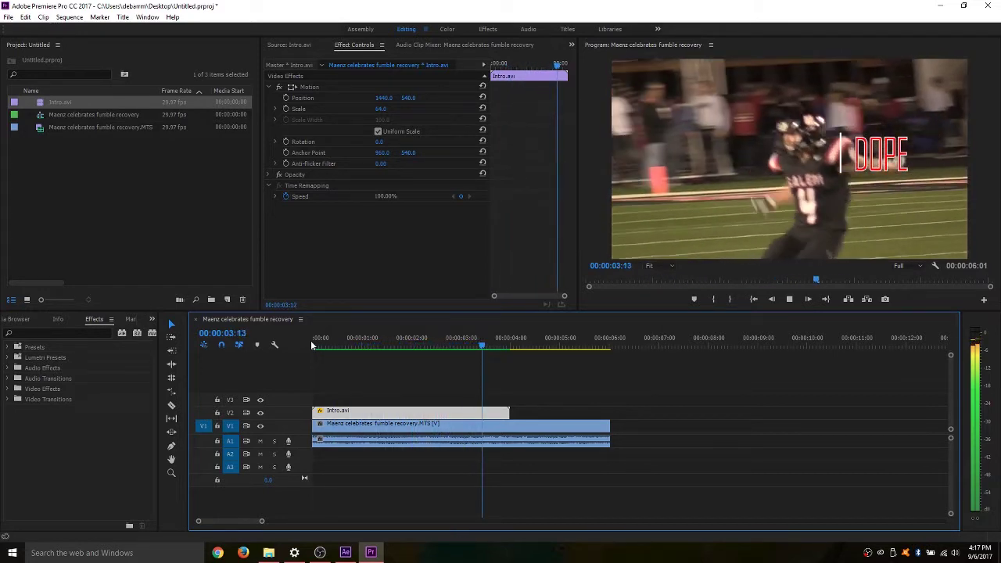
key(space)
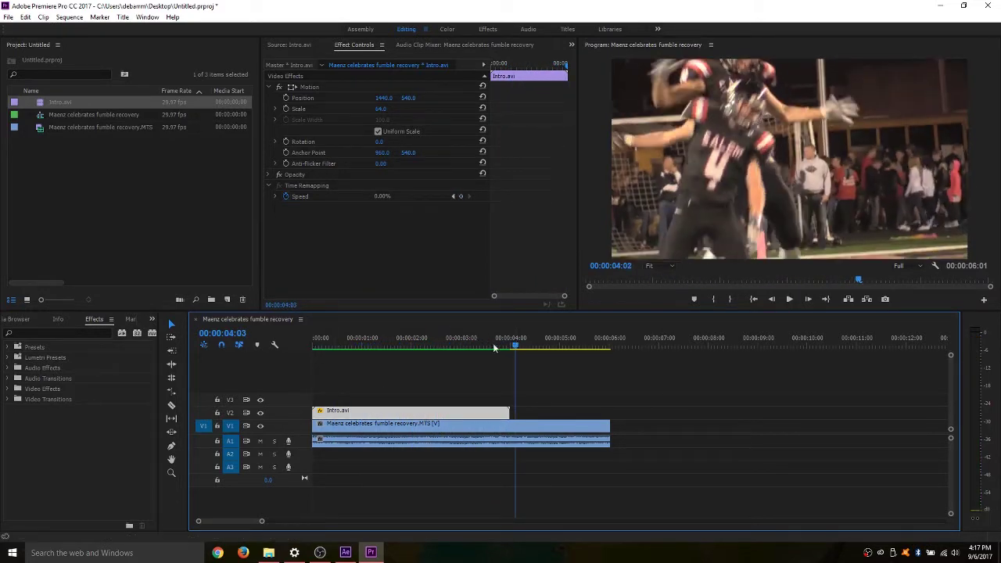
drag(493, 343, 406, 349)
drag(422, 415, 518, 420)
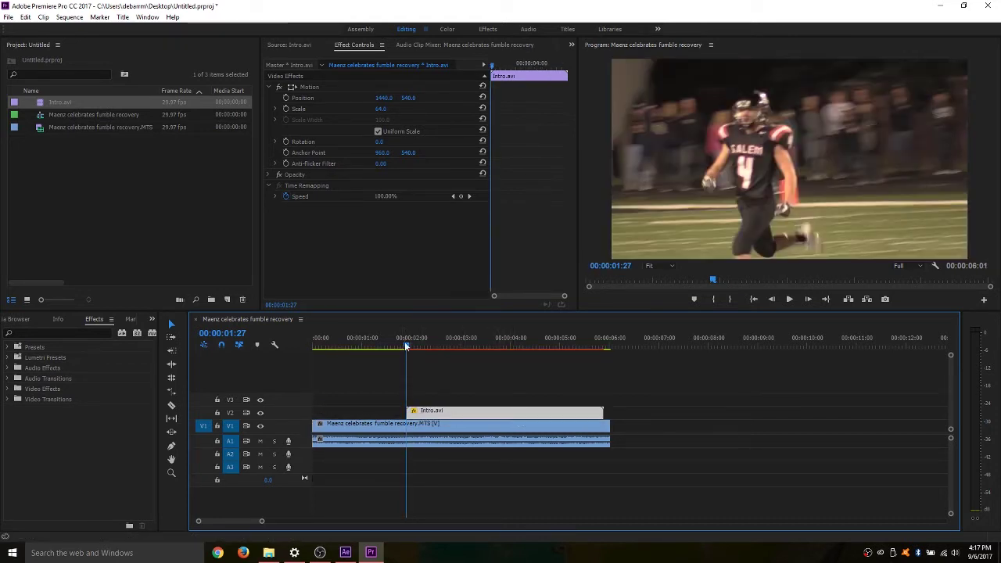
Play back the football footage with the shifted DOPE overlay, replay the reveal, and return the playhead to the sequence start
drag(404, 346, 325, 349)
key(space)
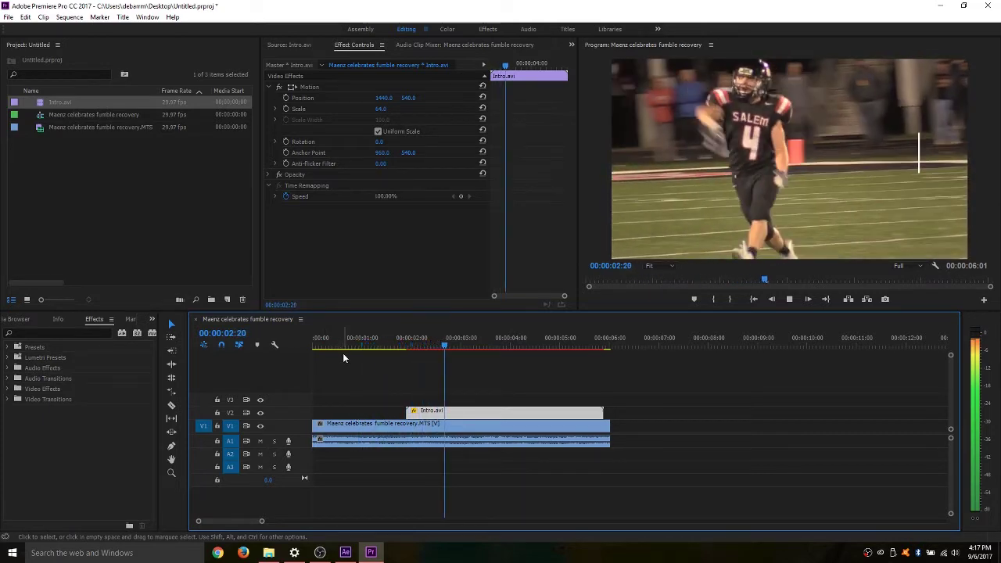
key(space)
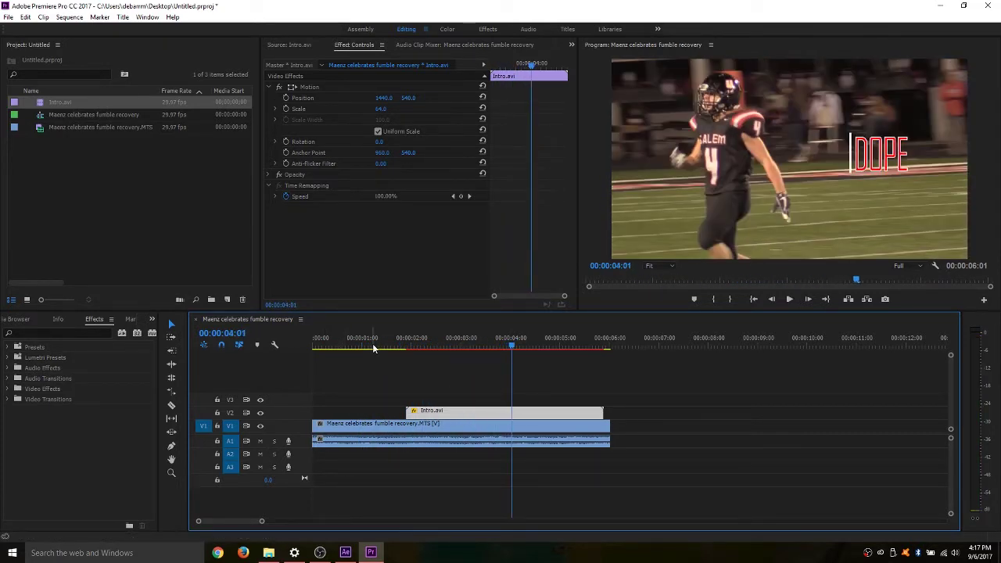
key(space)
drag(514, 344, 431, 346)
key(space)
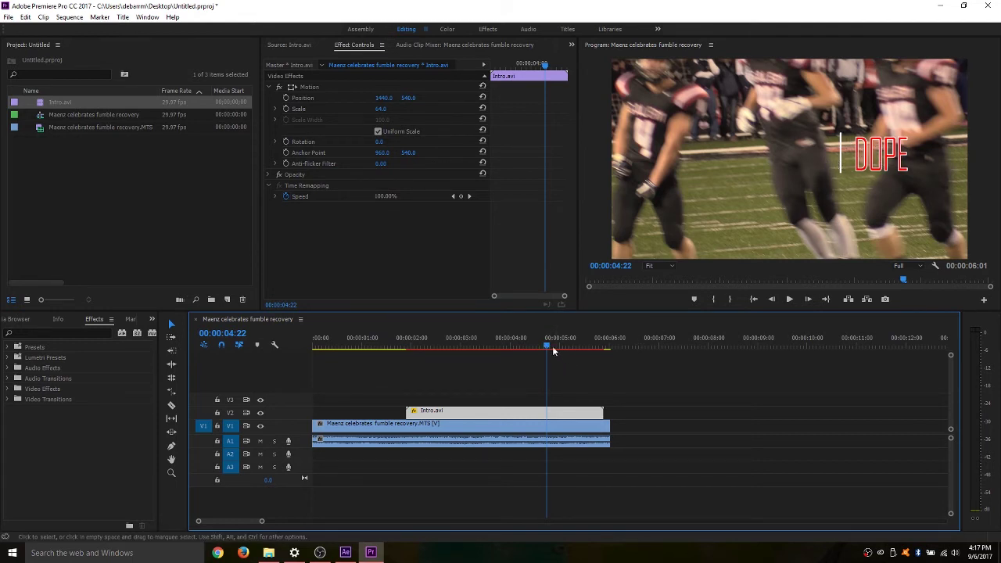
drag(552, 349, 155, 345)
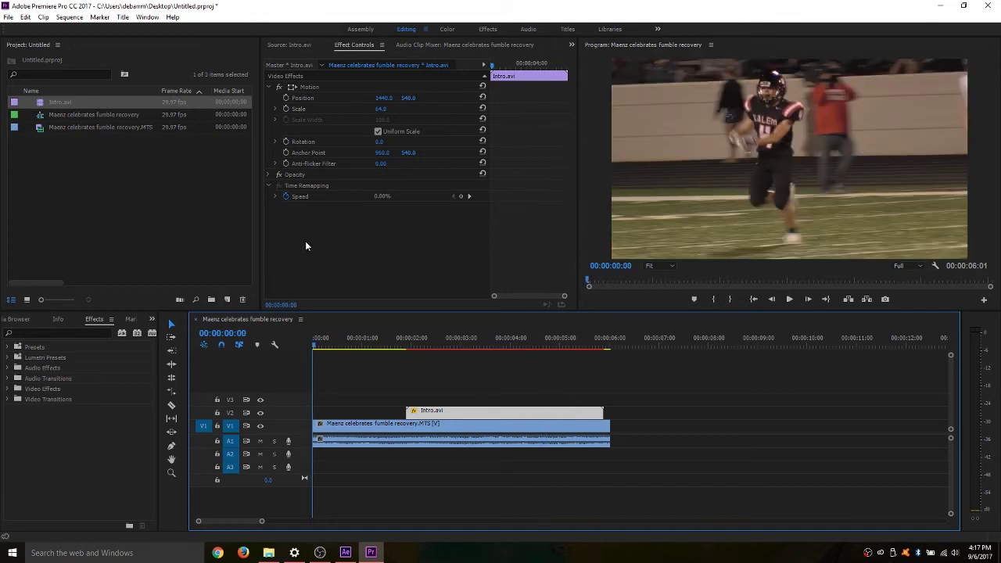